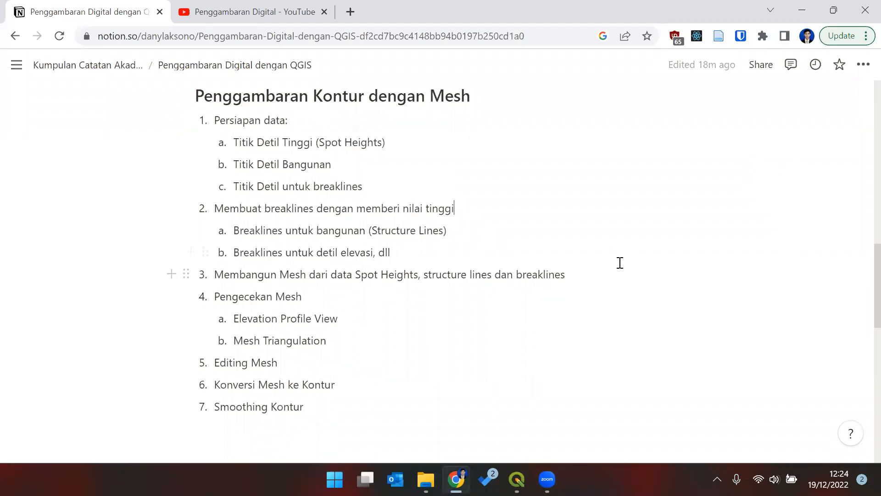
# - Review the Penggambaran Kontur steps in the notes, highlighting the TIN interpolation option
pyautogui.scroll(10, 622, 254)
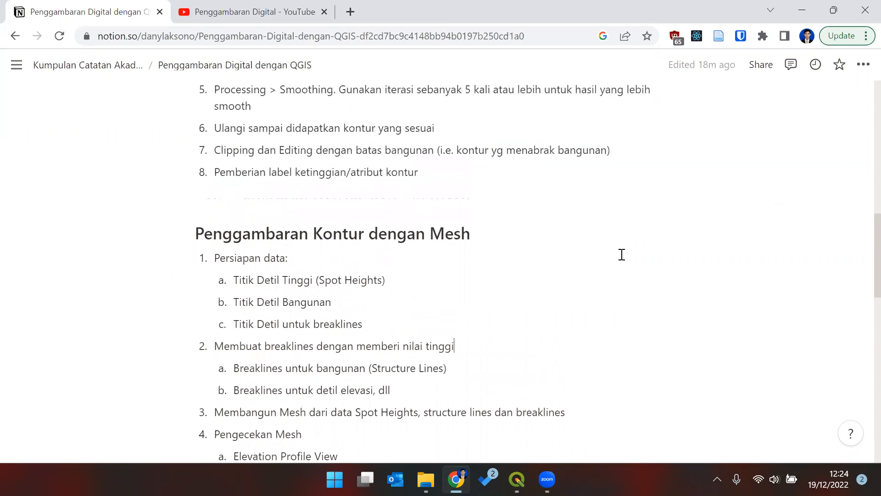
pyautogui.scroll(-1, 622, 252)
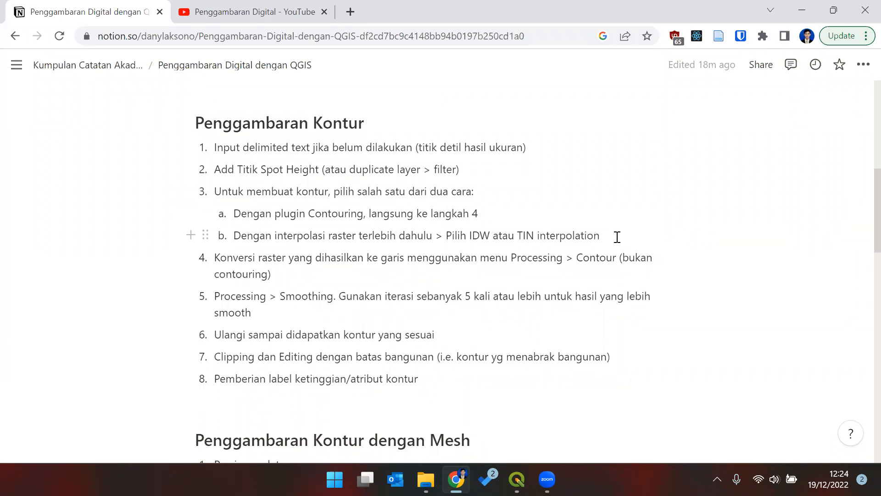
pyautogui.moveTo(610, 236); pyautogui.dragTo(521, 239)
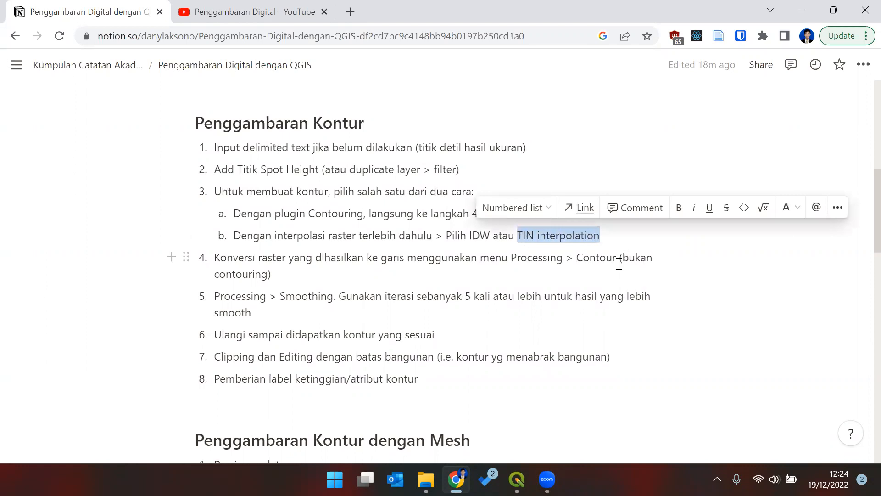
pyautogui.click(610, 271)
# - Switch to QGIS, find the TIN interpolation algorithm by searching for "tin", and examine its parameters and description
pyautogui.moveTo(517, 479)
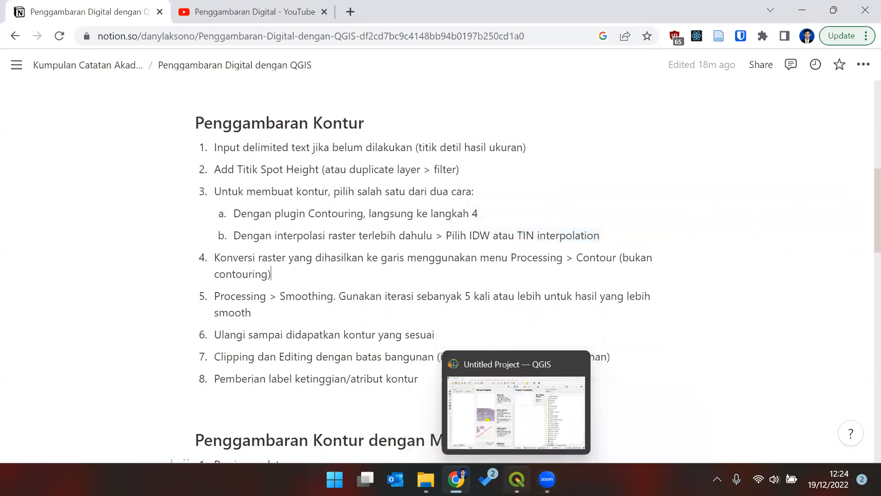
pyautogui.click(517, 479)
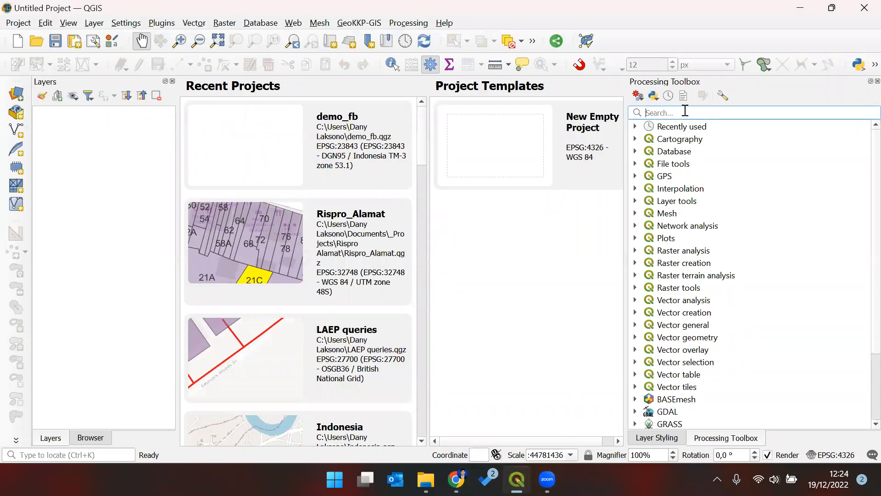
pyautogui.write('tin')
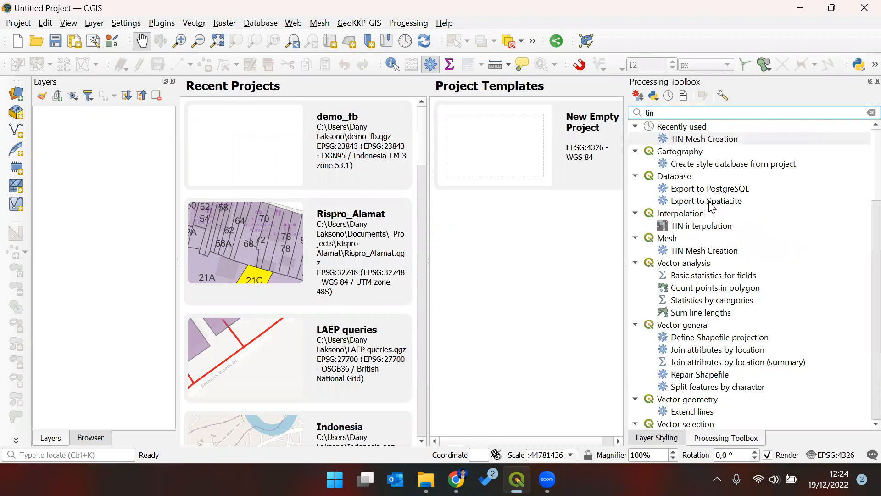
pyautogui.doubleClick(709, 225)
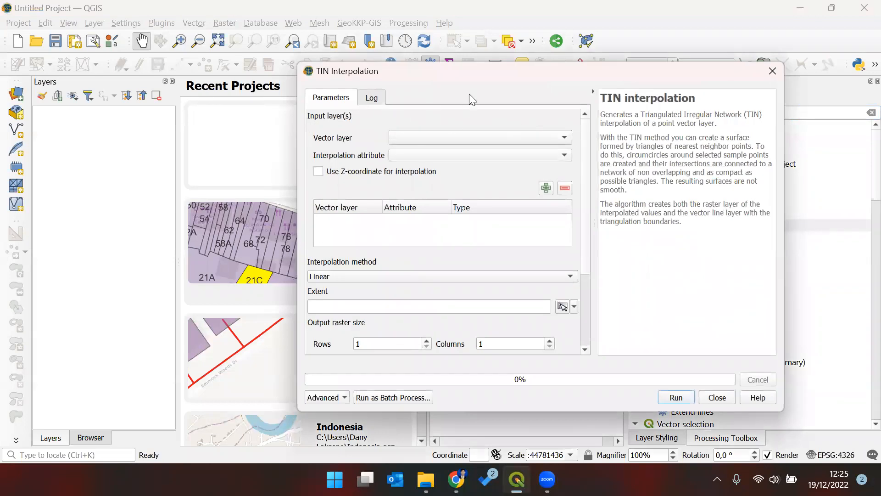
pyautogui.moveTo(545, 74); pyautogui.dragTo(516, 78)
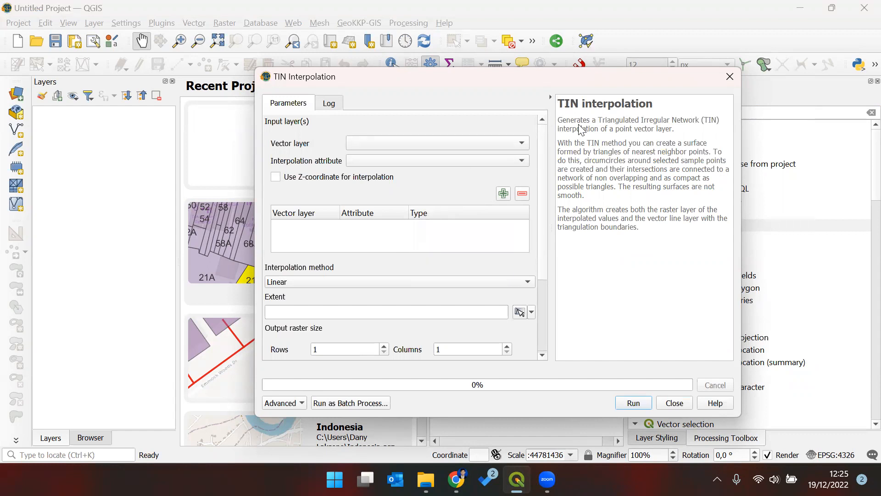
pyautogui.click(729, 82)
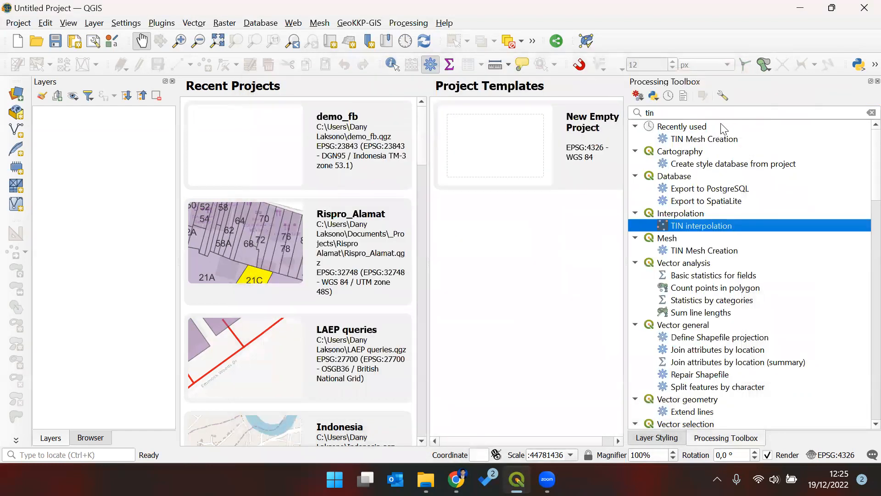
pyautogui.click(867, 110)
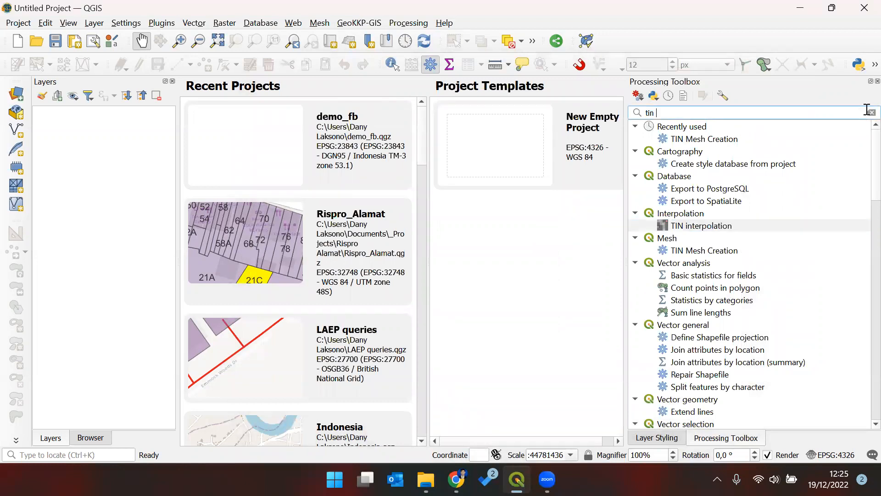
pyautogui.click(870, 112)
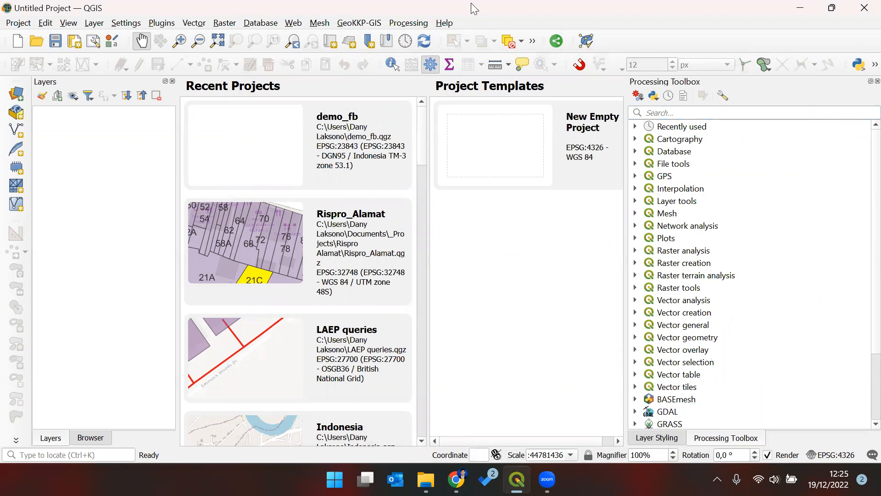
# - Check the installed QGIS version in the program's About information
pyautogui.hotkey('alt', 'h')
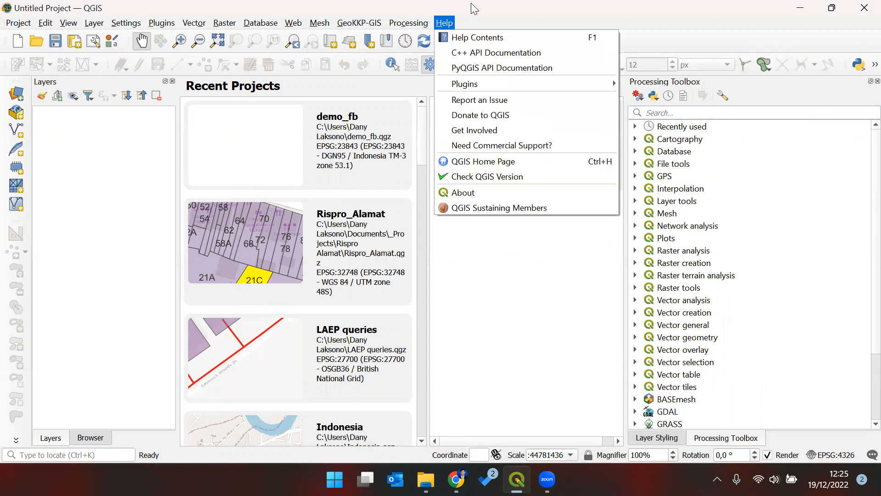
pyautogui.click(552, 193)
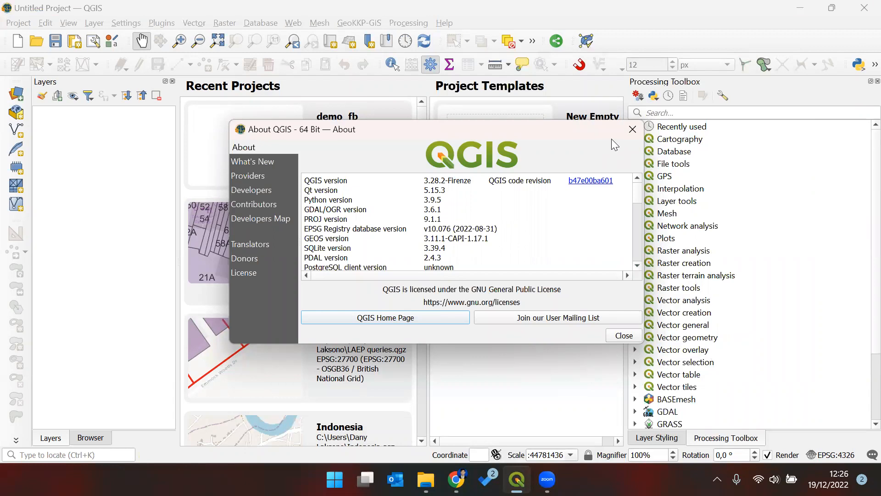
pyautogui.moveTo(607, 125); pyautogui.dragTo(580, 139)
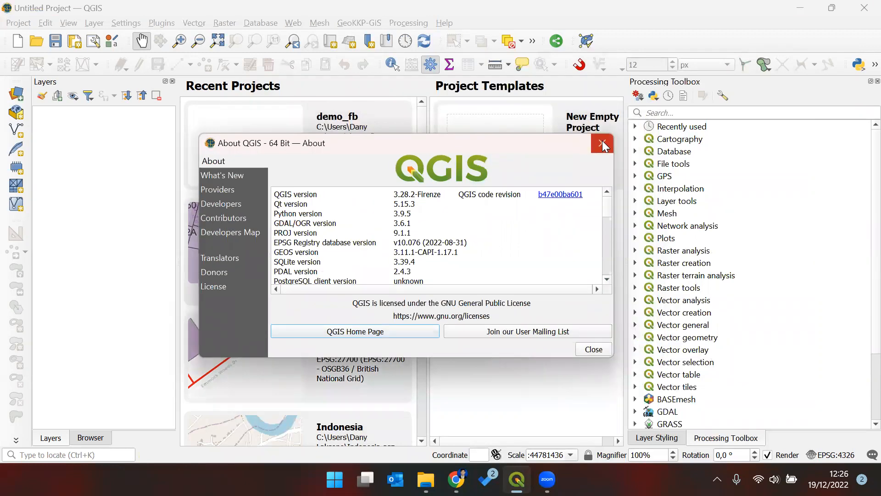
pyautogui.click(602, 144)
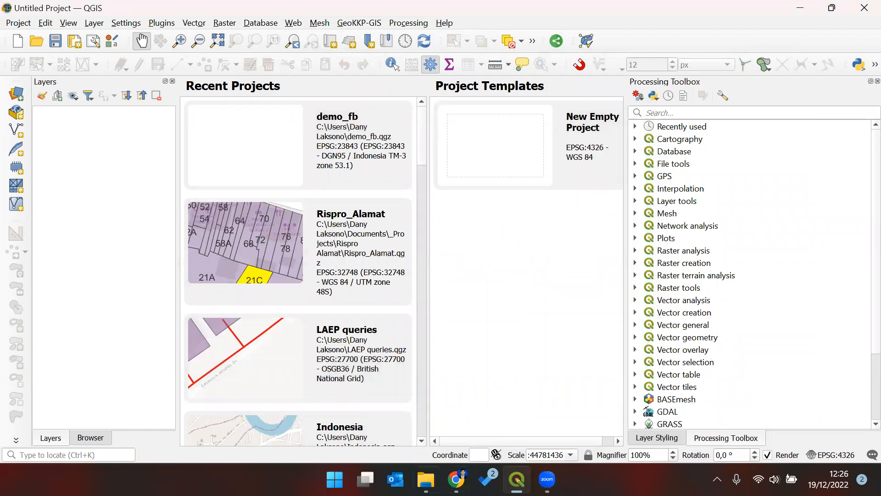
# - Switch to the browser notes and review the Penggambaran Kontur dengan Mesh section
pyautogui.click(450, 475)
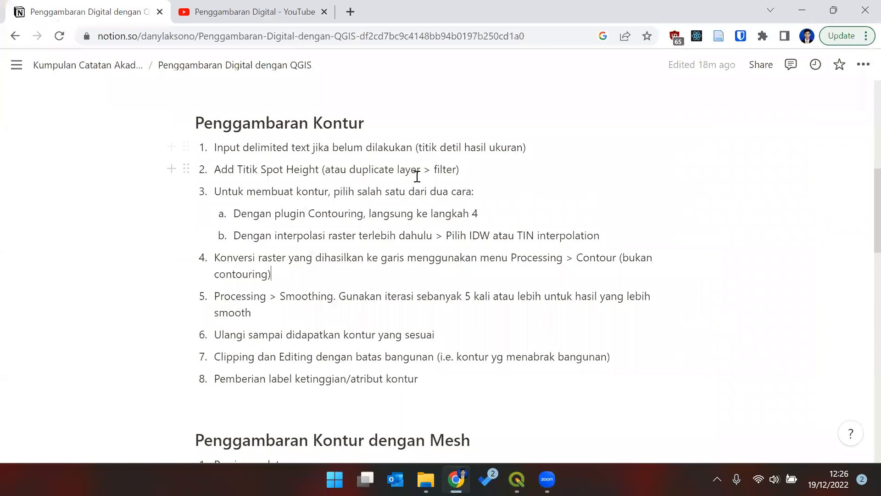
pyautogui.scroll(-5, 416, 176)
pyautogui.scroll(-1, 416, 176)
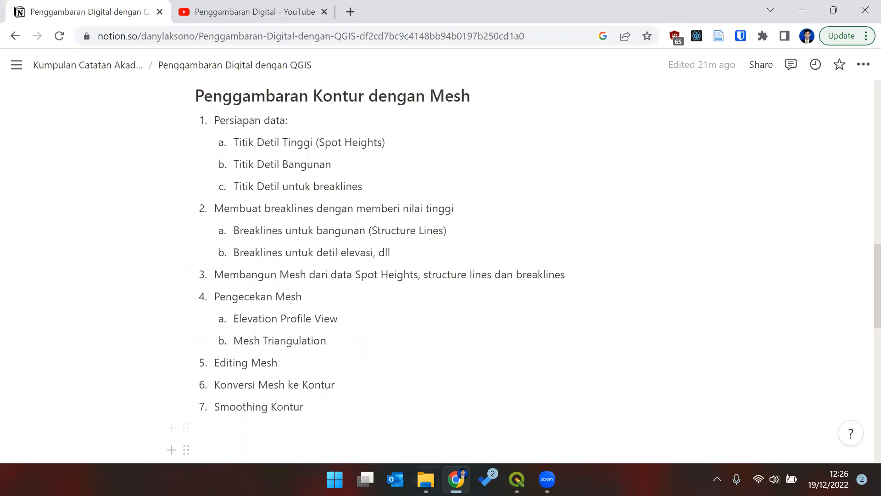
# - Open Titik_Detil_Teknik.csv from the Penggambaran Kontur folder in Excel, examine its columns and point records, and close it
pyautogui.click(426, 479)
pyautogui.doubleClick(274, 261)
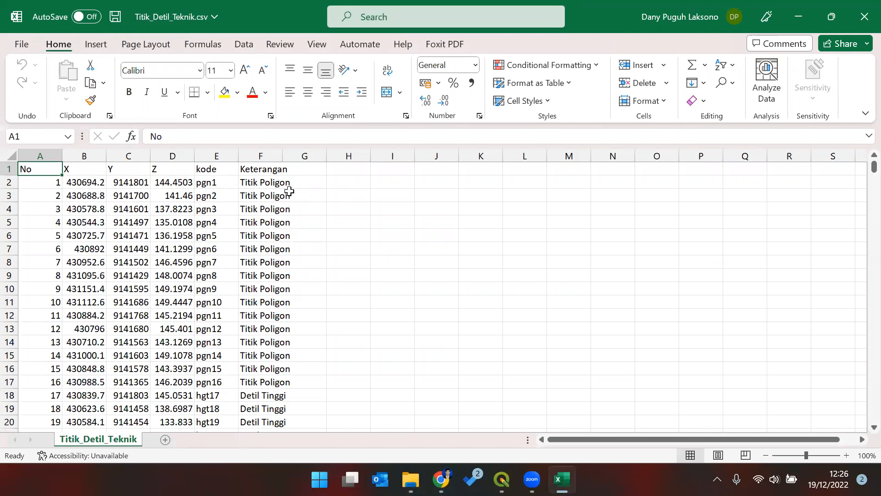
pyautogui.scroll(-4, 294, 312)
pyautogui.scroll(4, 296, 319)
pyautogui.scroll(-9, 296, 318)
pyautogui.scroll(-20, 296, 317)
pyautogui.scroll(-6, 299, 312)
pyautogui.scroll(13, 298, 308)
pyautogui.scroll(20, 301, 302)
pyautogui.click(864, 16)
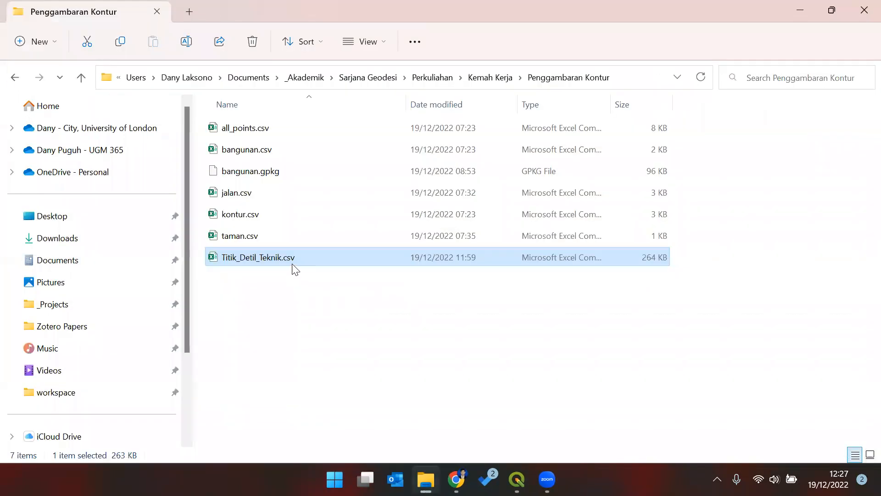
# - Open bangunan.csv in Excel, examine the building point coordinates and codes, and close it
pyautogui.doubleClick(290, 150)
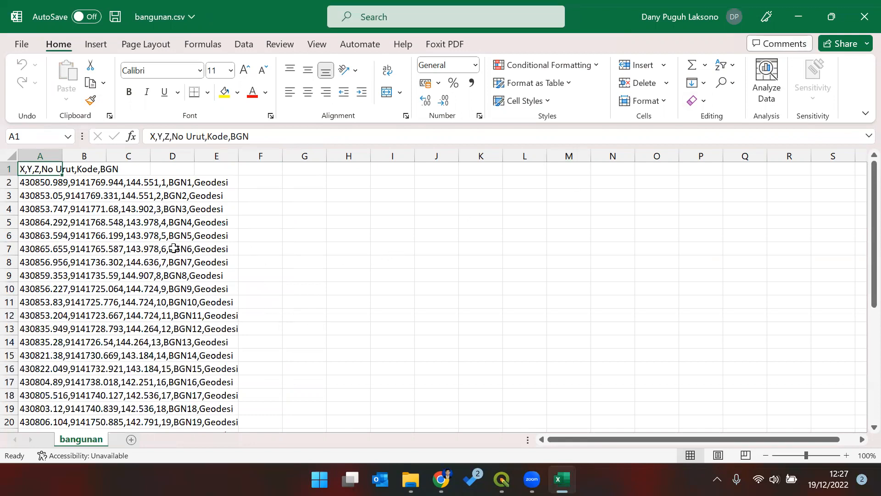
pyautogui.scroll(-1, 85, 258)
pyautogui.scroll(-4, 85, 258)
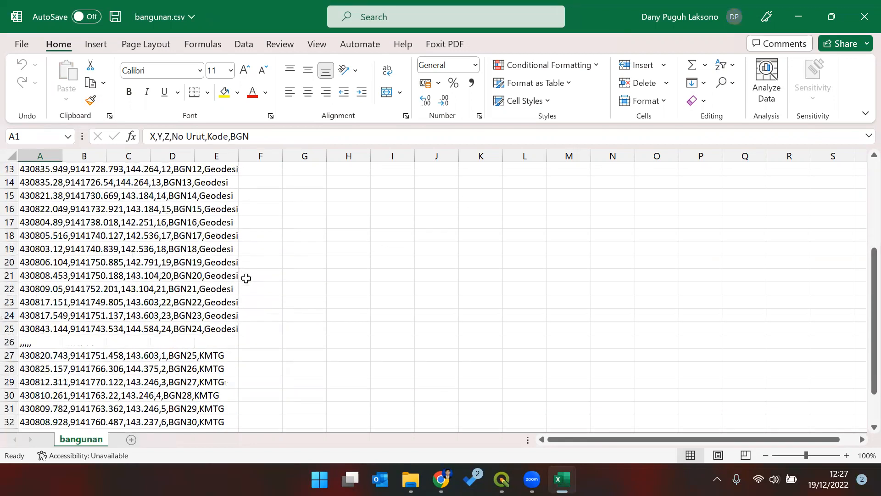
pyautogui.scroll(-3, 246, 276)
pyautogui.click(862, 13)
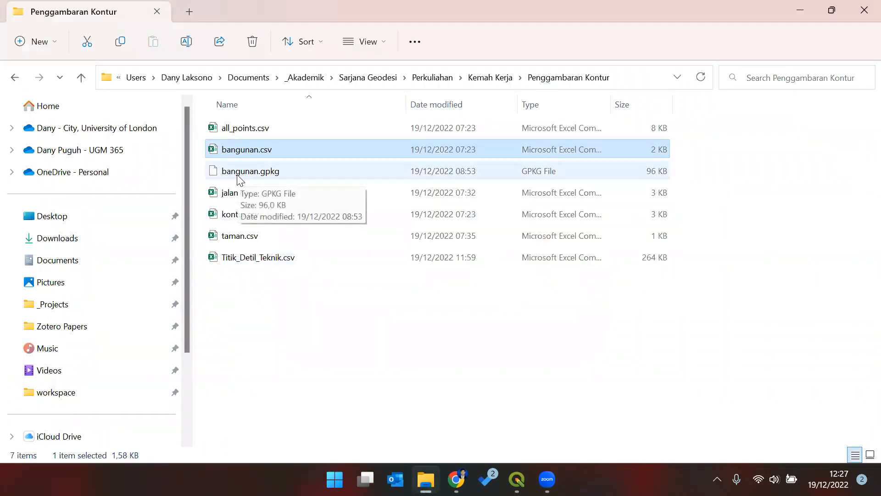
pyautogui.click(325, 362)
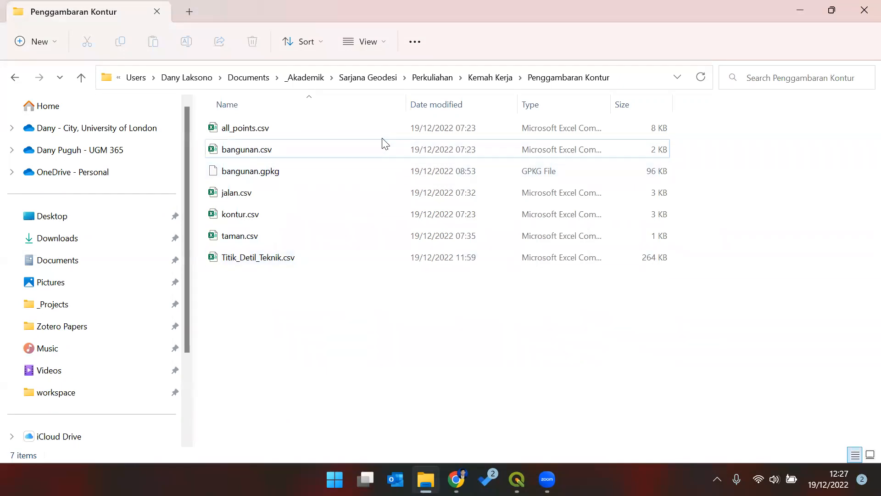
pyautogui.click(386, 161)
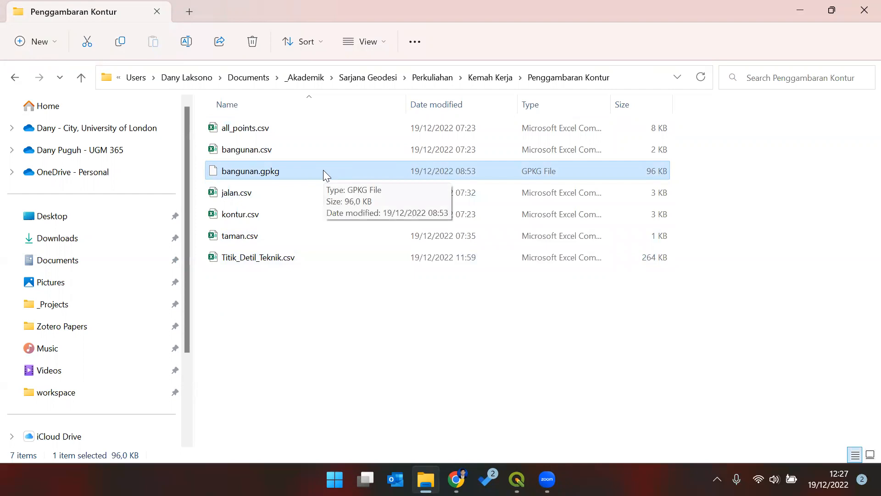
pyautogui.click(276, 331)
# - Open jalan.csv in Excel, examine the road point coordinates and codes, and close it
pyautogui.doubleClick(288, 194)
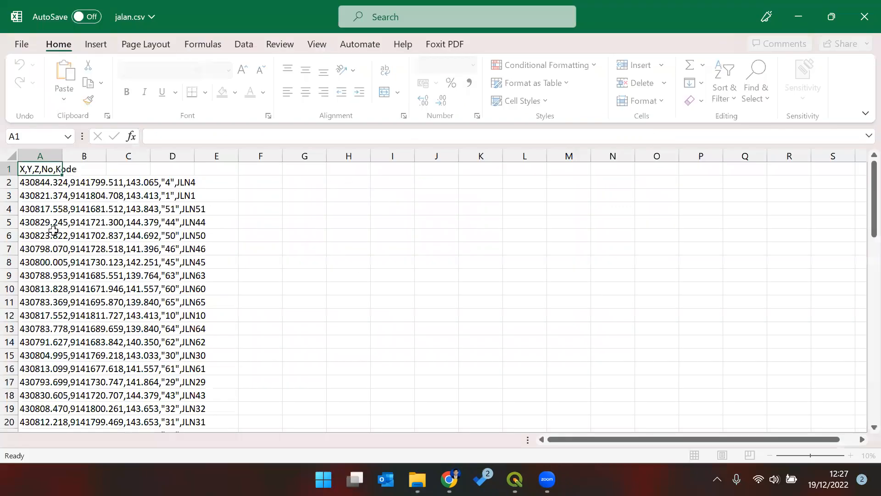
pyautogui.scroll(-2, 61, 352)
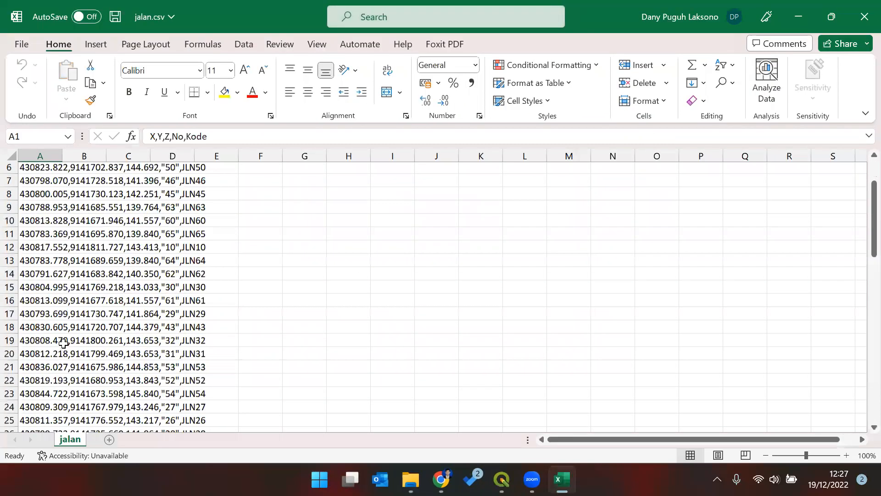
pyautogui.scroll(-5, 67, 341)
pyautogui.scroll(-2, 67, 341)
pyautogui.scroll(9, 67, 341)
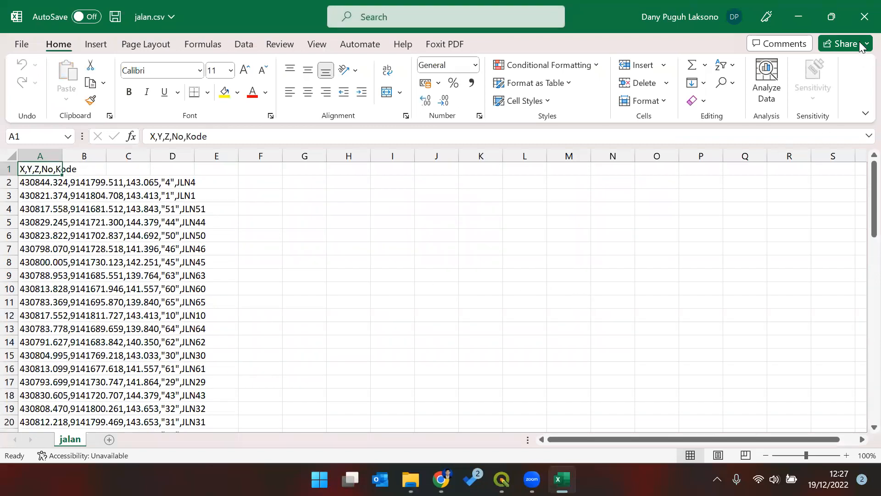
pyautogui.click(864, 17)
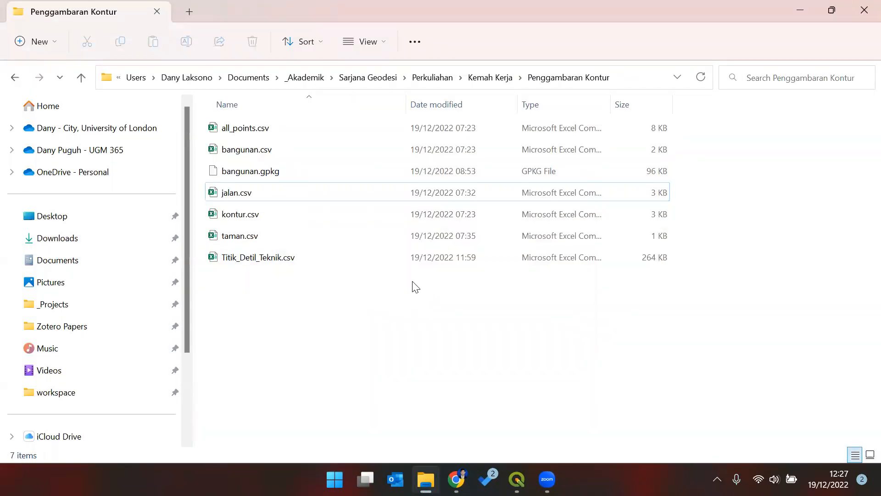
# - Return to QGIS after checking the mesh notes and open the Data Source Manager for adding a delimited text layer
pyautogui.click(456, 479)
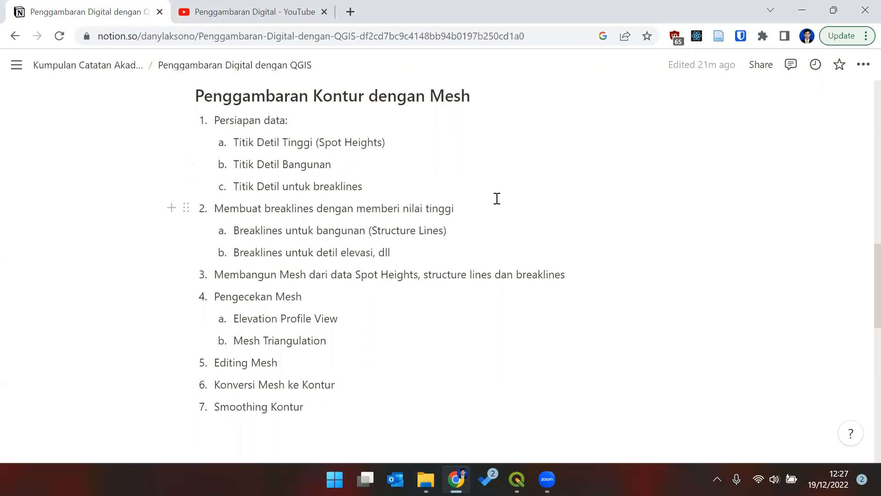
pyautogui.click(517, 479)
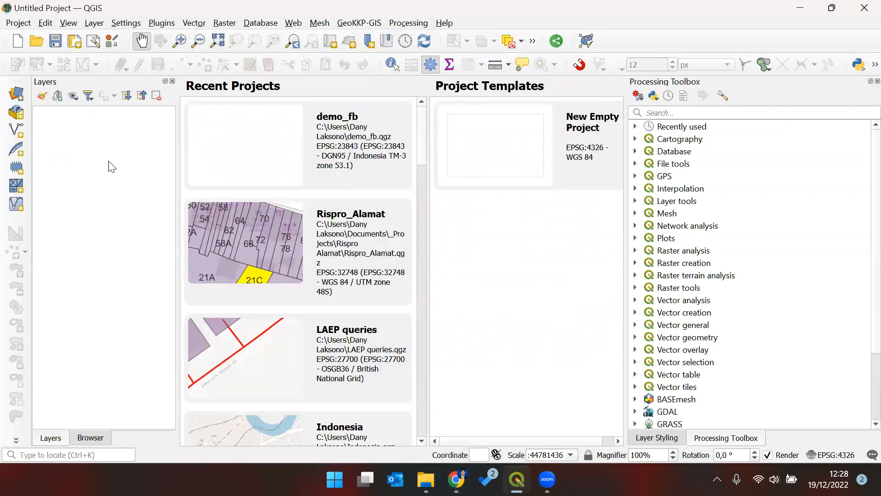
pyautogui.click(17, 94)
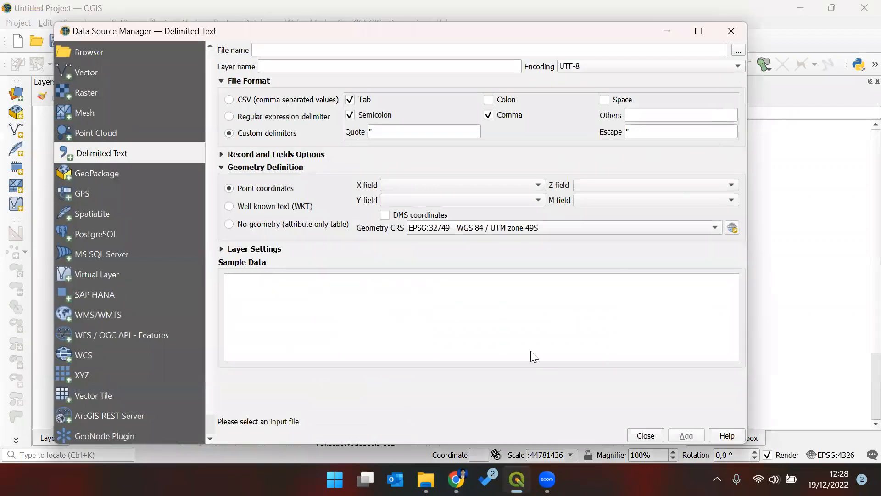
pyautogui.click(426, 479)
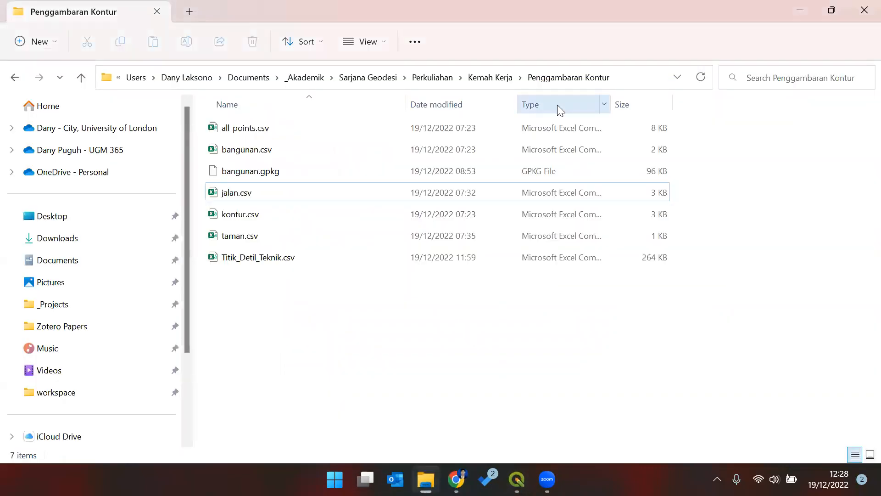
pyautogui.click(649, 81)
pyautogui.click(584, 428)
pyautogui.hotkey('alt', 'Tab')
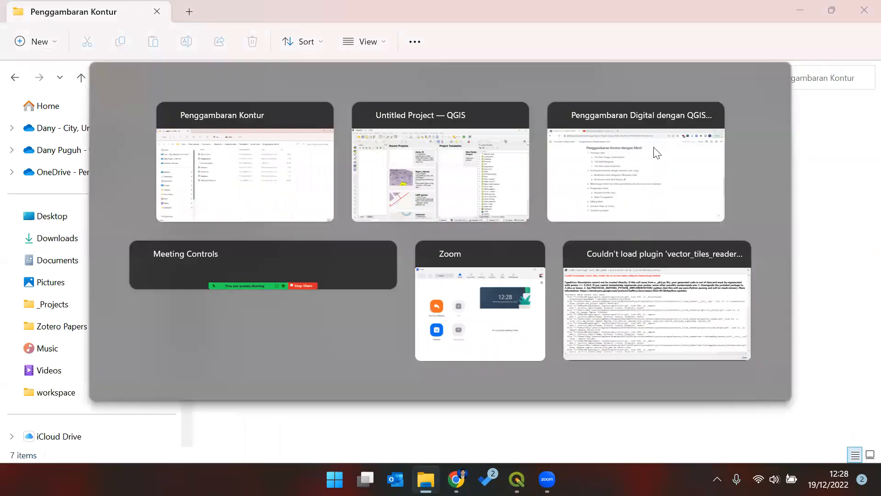
# - Choose Titik_Detil_Teknik.csv as the delimited text source and narrow the No column in the sample data
pyautogui.click(737, 50)
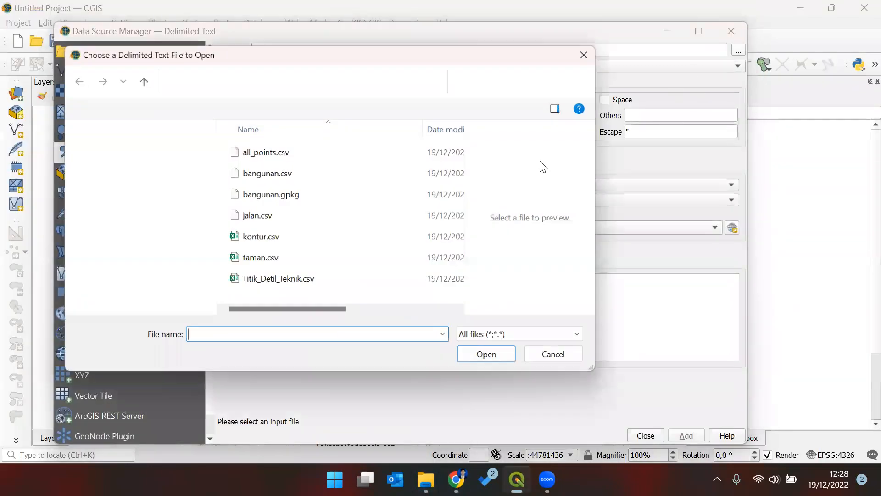
pyautogui.click(290, 285)
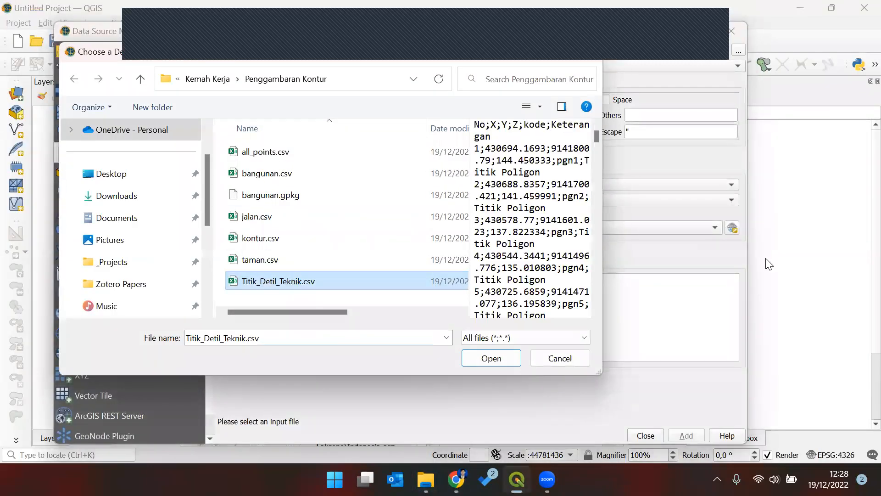
pyautogui.click(488, 359)
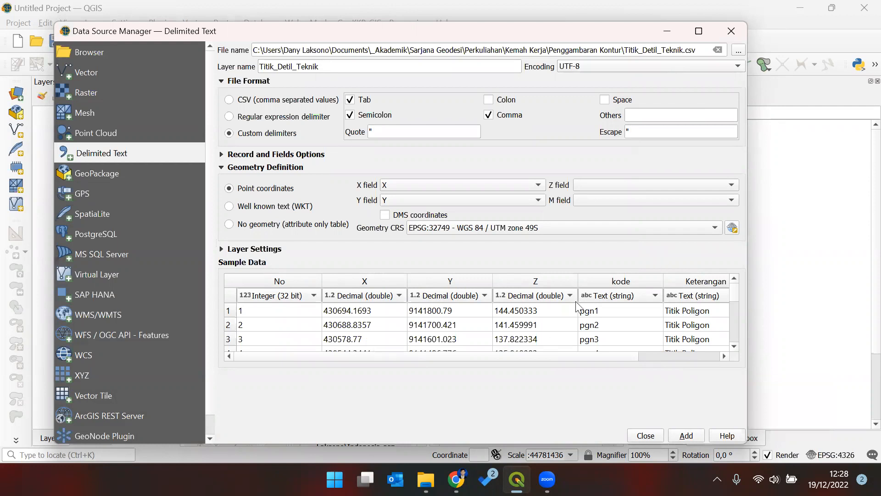
pyautogui.moveTo(610, 31); pyautogui.dragTo(596, 21)
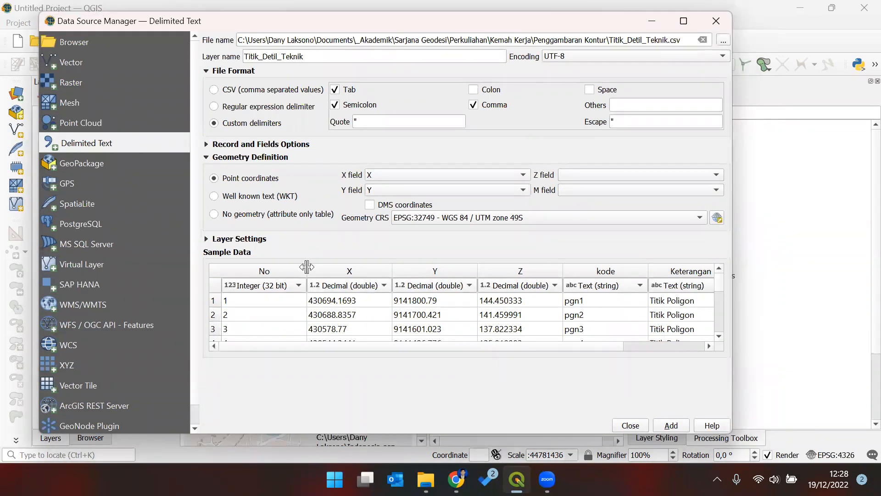
pyautogui.moveTo(307, 271); pyautogui.dragTo(250, 273)
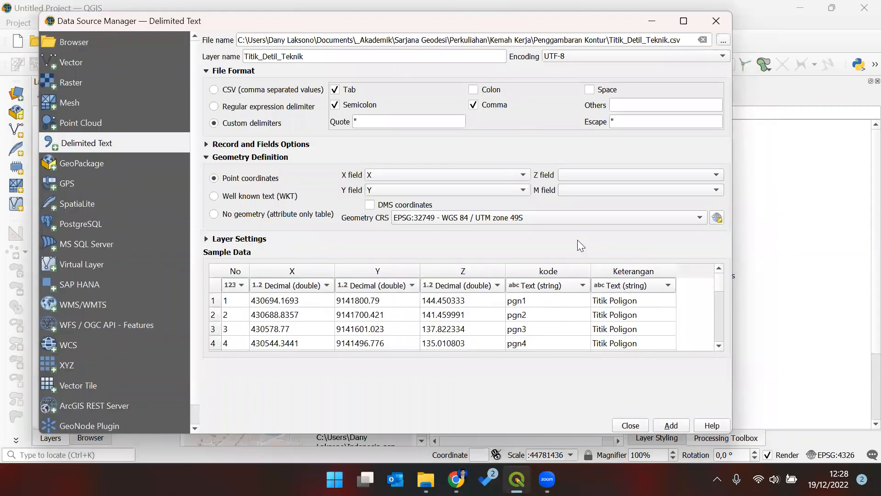
# - Keep EPSG:32749 - WGS 84 / UTM zone 49S as the geometry CRS, assign Z as the Z field, and add the Titik_Detil_Teknik layer
pyautogui.click(647, 217)
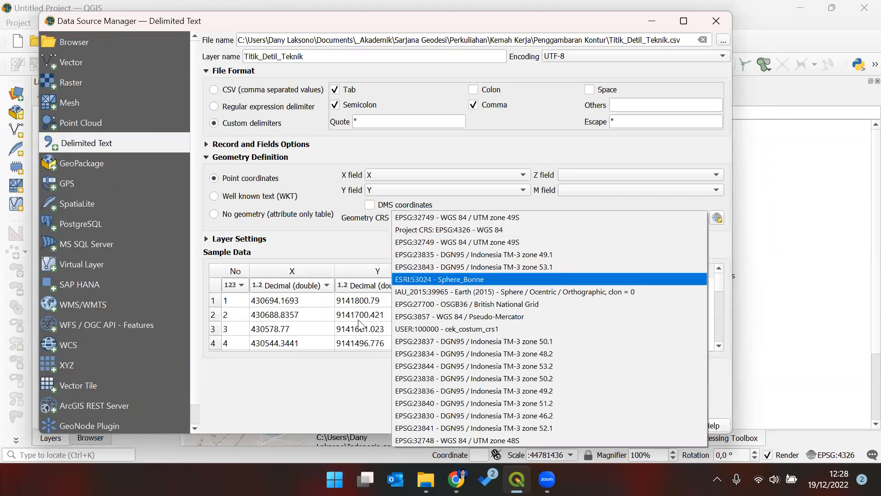
pyautogui.click(475, 216)
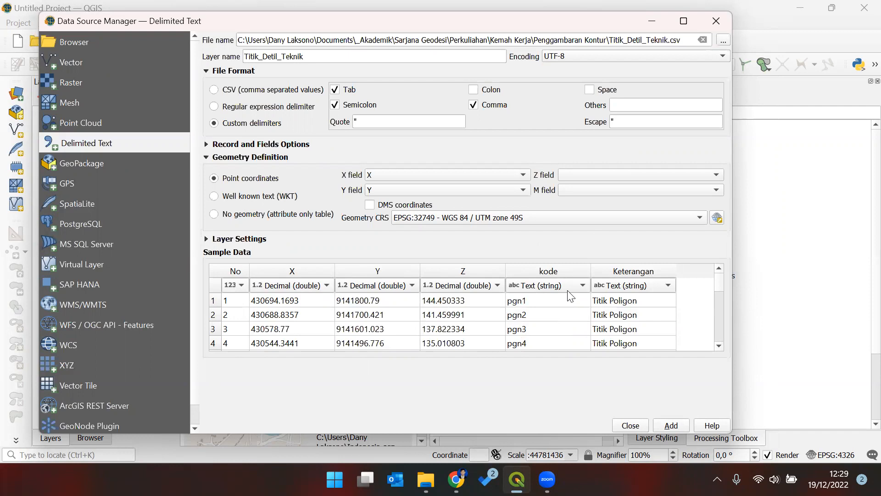
pyautogui.click(592, 176)
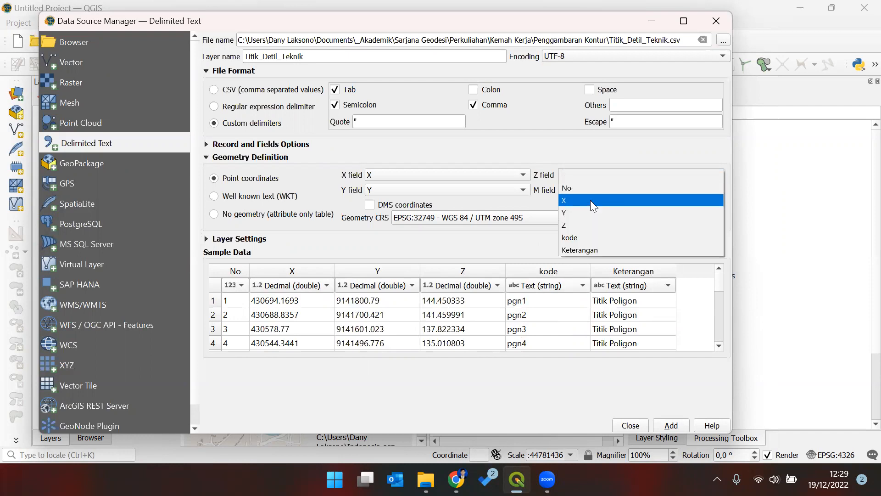
pyautogui.click(596, 224)
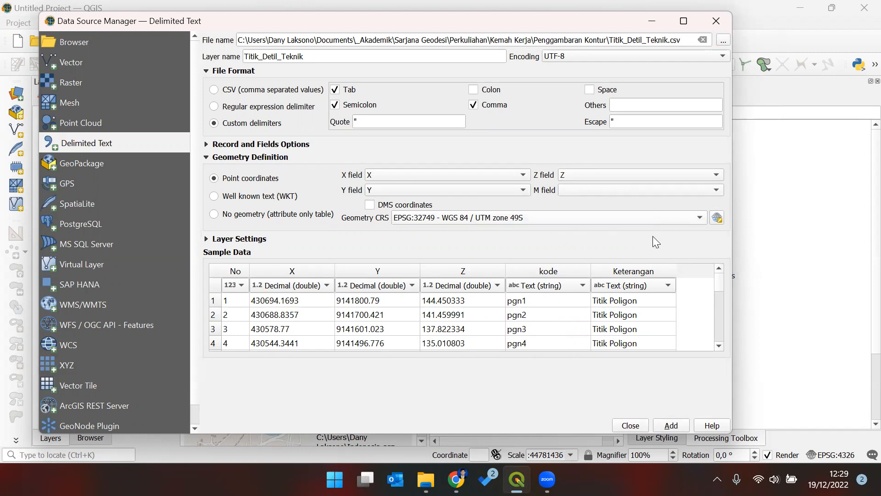
pyautogui.click(665, 425)
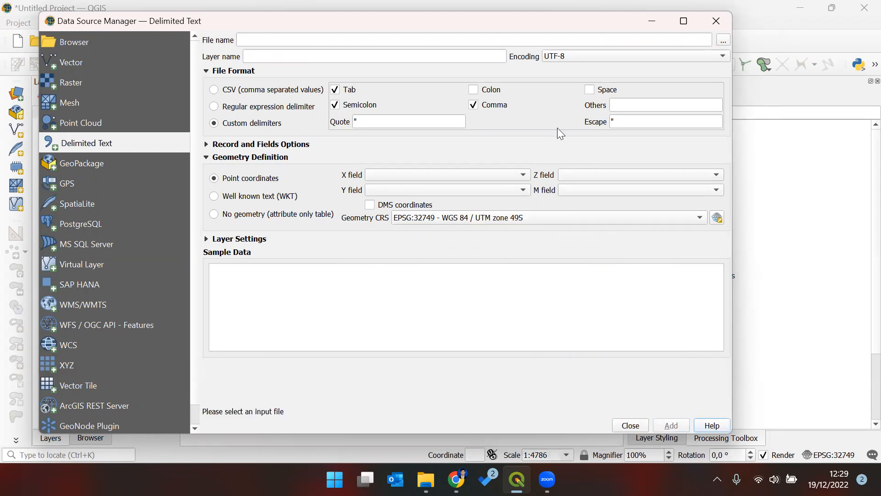
# - Load bangunan.csv as a delimited text point layer with Z assigned as its Z field
pyautogui.moveTo(340, 21); pyautogui.dragTo(596, 191)
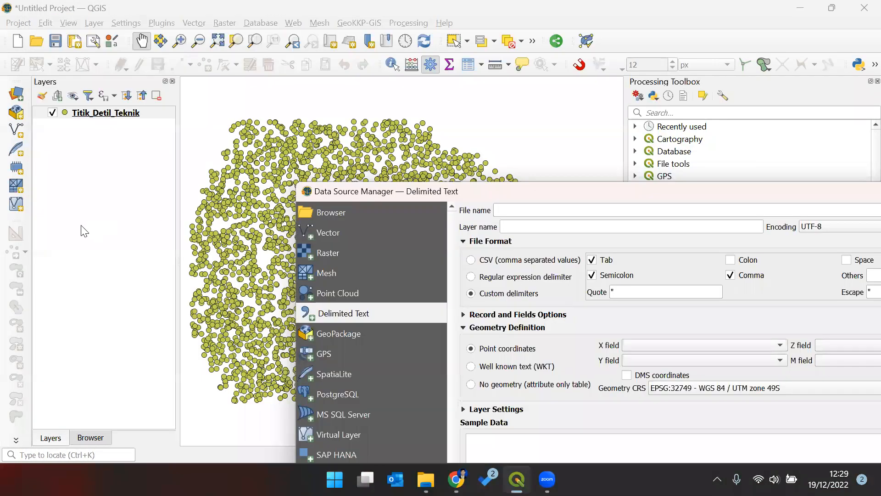
pyautogui.moveTo(535, 191); pyautogui.dragTo(265, 84)
pyautogui.click(711, 103)
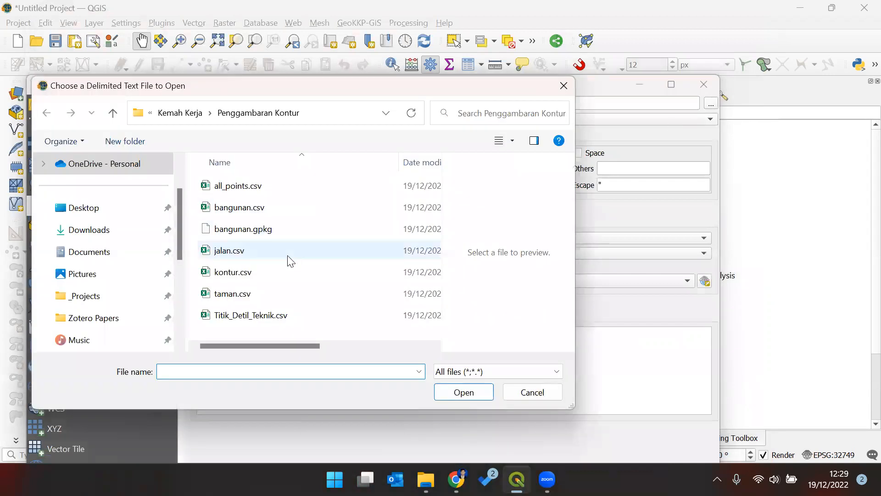
pyautogui.click(302, 214)
pyautogui.click(463, 392)
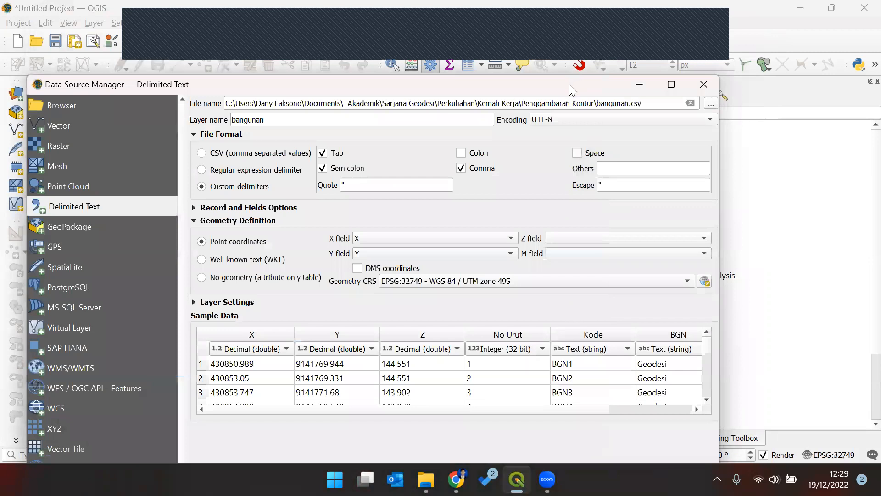
pyautogui.moveTo(571, 89); pyautogui.dragTo(601, 43)
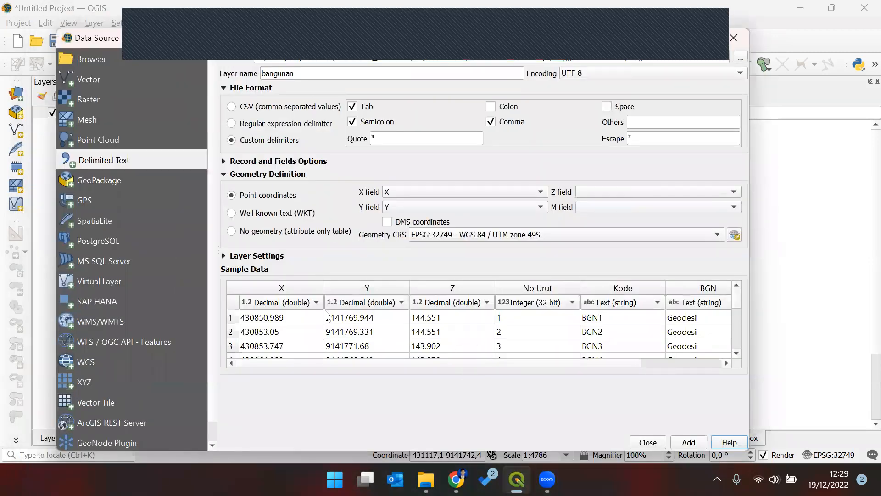
pyautogui.click(606, 192)
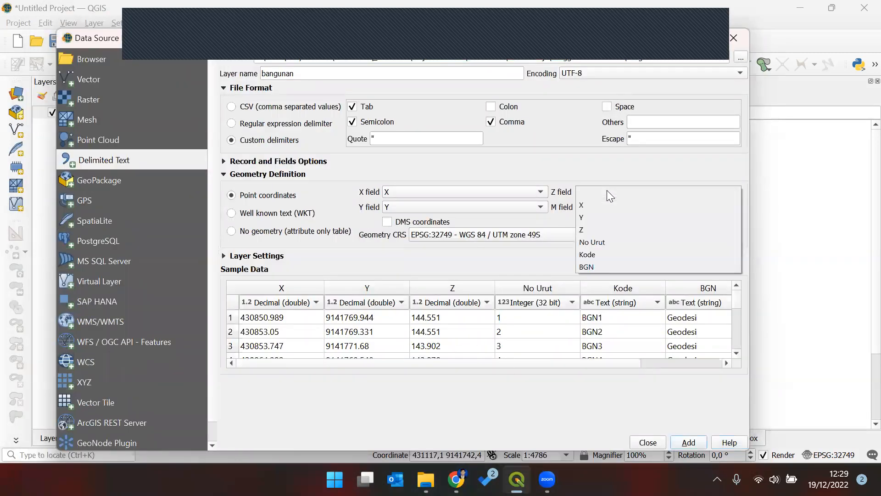
pyautogui.click(593, 228)
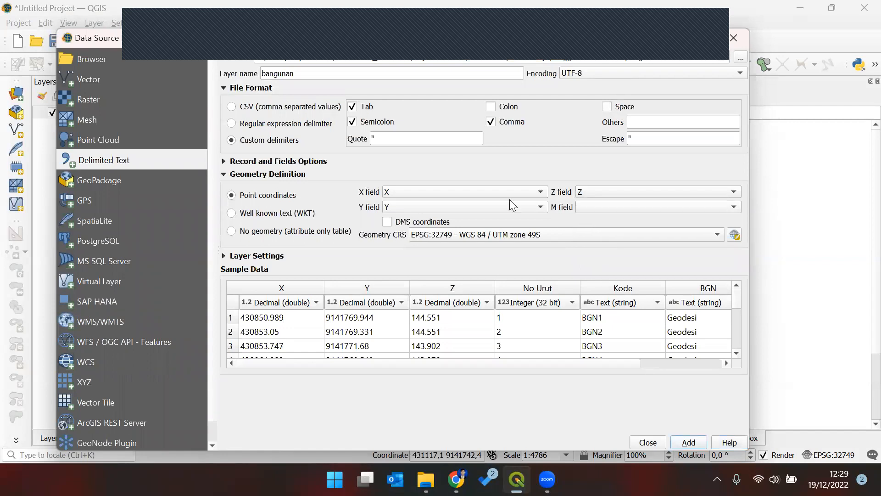
pyautogui.click(689, 442)
# - Load jalan.csv as a delimited text point layer with Z as its Z field, and close the Data Source Manager
pyautogui.click(741, 57)
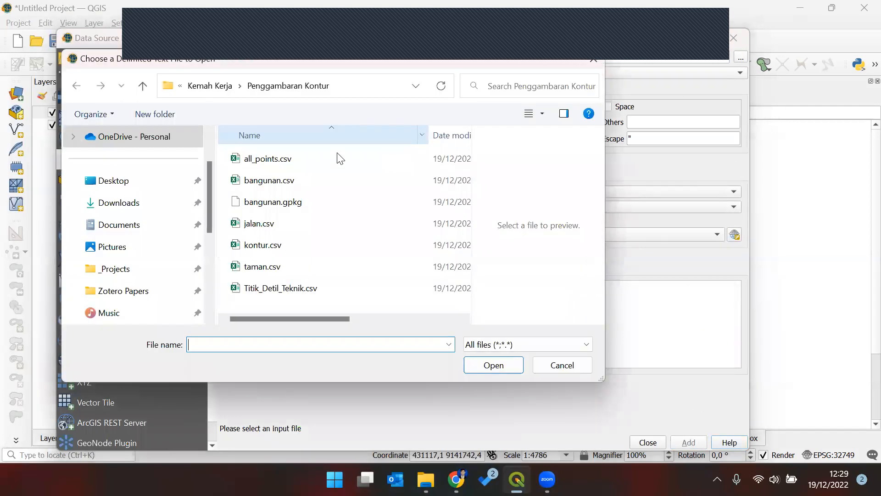
pyautogui.click(324, 225)
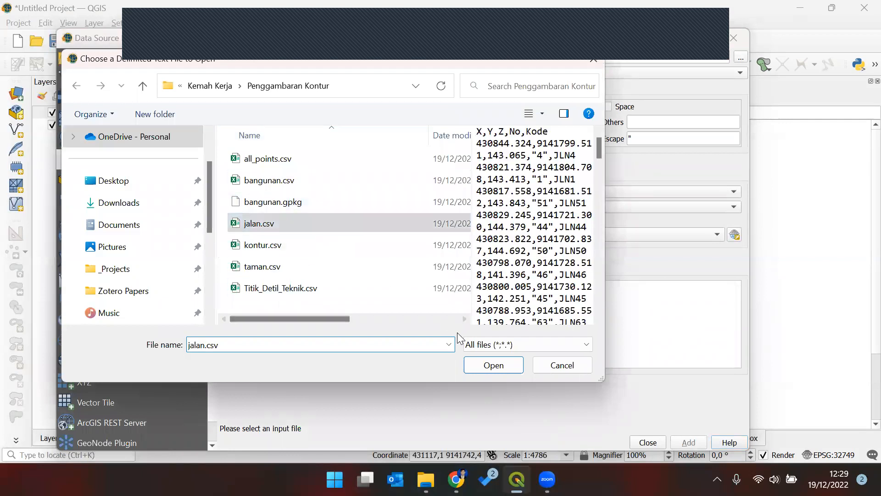
pyautogui.click(490, 365)
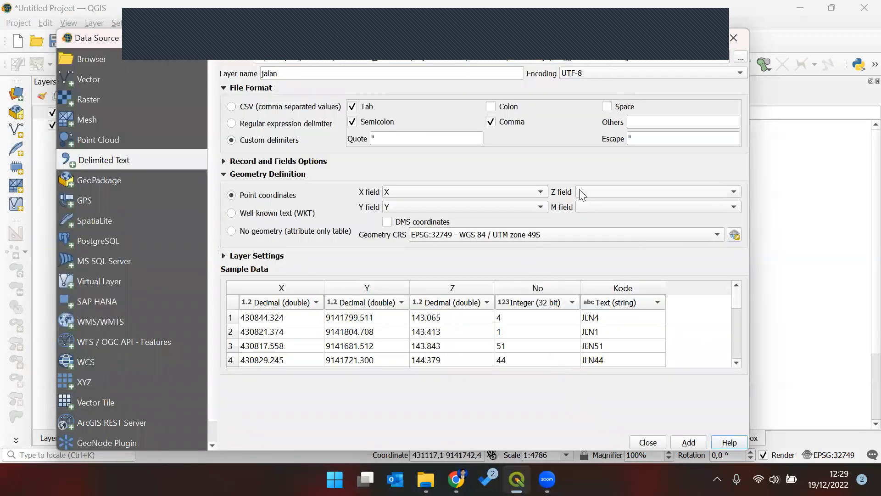
pyautogui.click(589, 191)
pyautogui.click(596, 229)
pyautogui.click(688, 442)
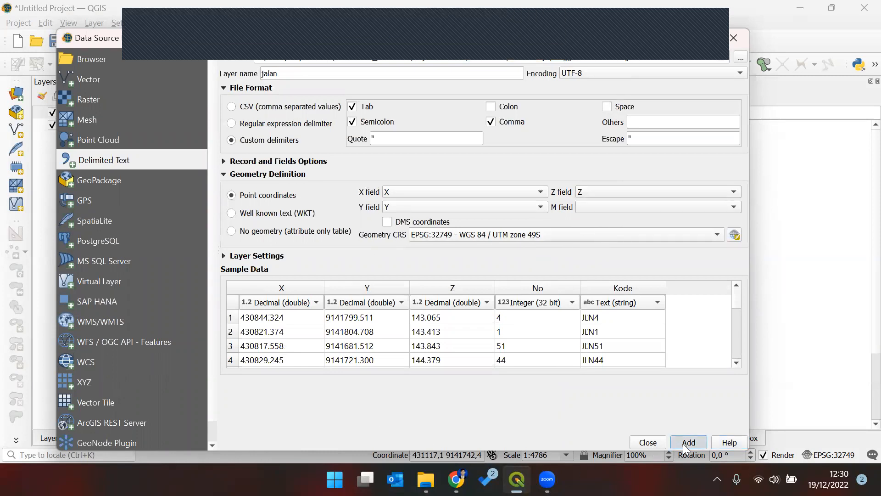
pyautogui.click(659, 442)
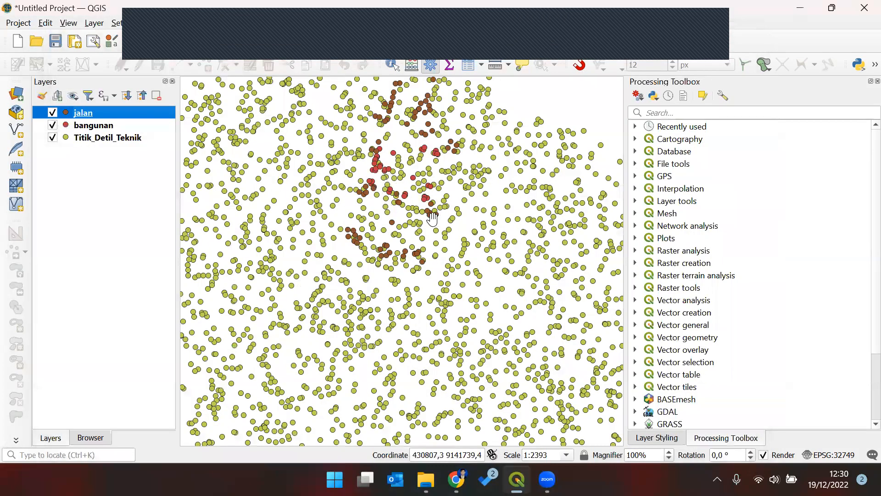
# - Add the building paths from bangunan.gpkg in the Penggambaran Kontur folder to the project, above the bangunan point layer
pyautogui.scroll(1, 404, 200)
pyautogui.click(114, 129)
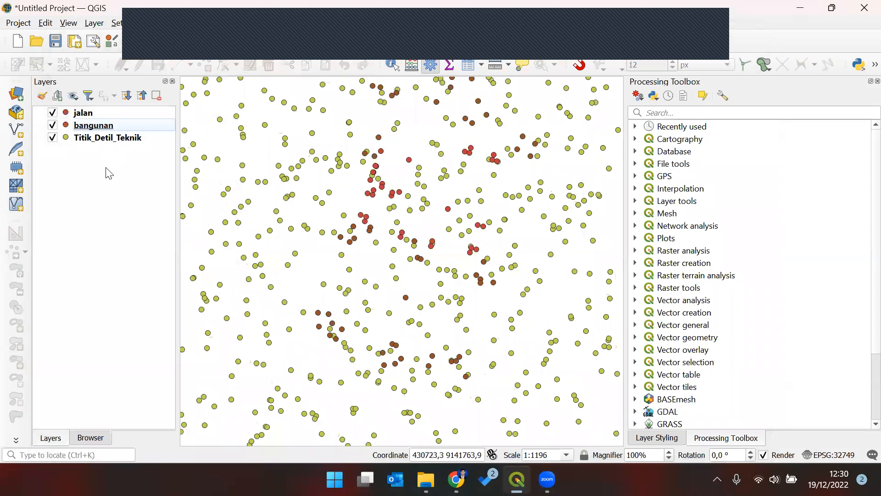
pyautogui.click(16, 93)
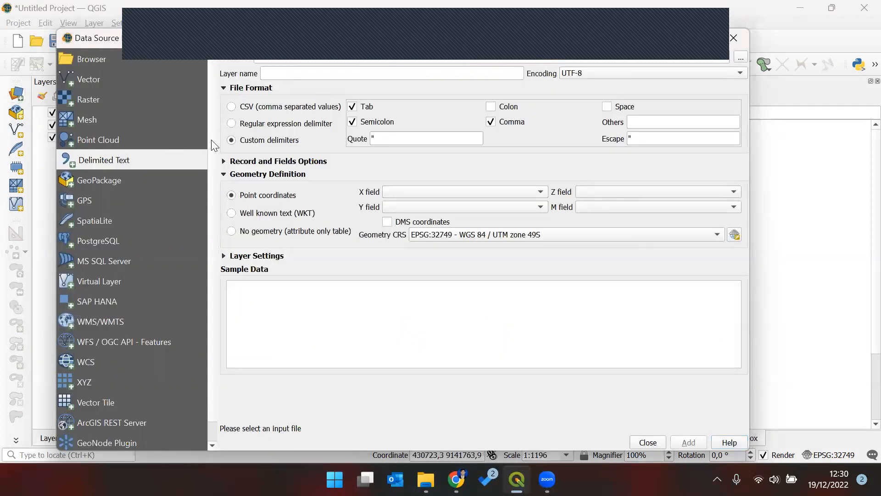
pyautogui.click(734, 38)
pyautogui.hotkey('alt', 'Tab')
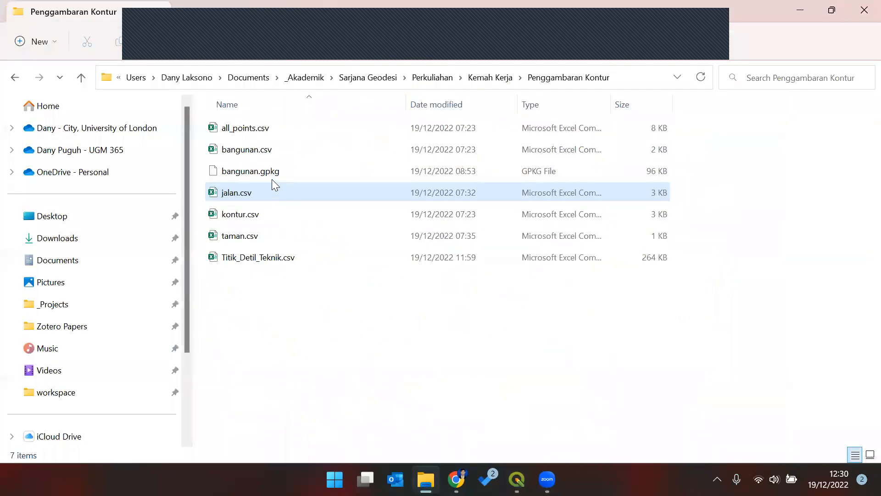
pyautogui.click(276, 176)
pyautogui.moveTo(276, 175); pyautogui.dragTo(146, 200)
pyautogui.hotkey('alt', 'Tab')
# - Examine the building path lines on the map against the bangunan corner points and surrounding detail points
pyautogui.scroll(1, 394, 204)
pyautogui.moveTo(440, 291); pyautogui.dragTo(376, 267)
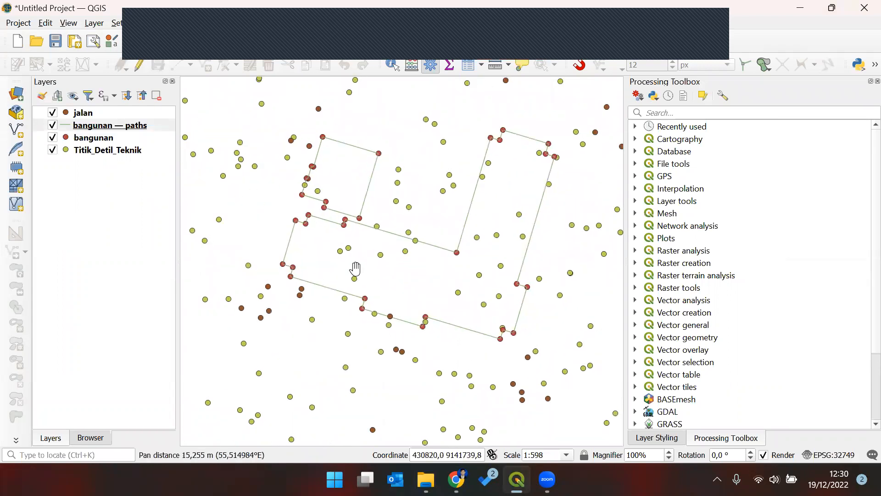
pyautogui.scroll(1, 357, 266)
pyautogui.scroll(-1, 357, 265)
pyautogui.moveTo(279, 264); pyautogui.dragTo(283, 269)
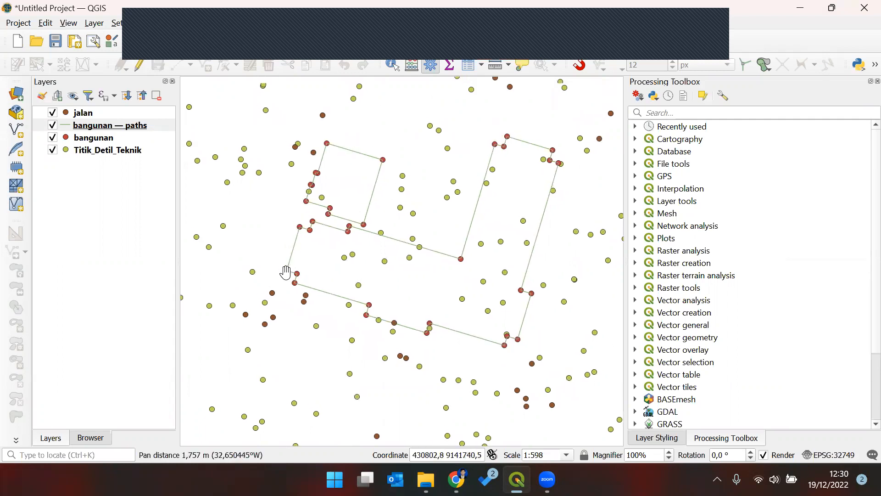
pyautogui.moveTo(347, 216); pyautogui.dragTo(344, 224)
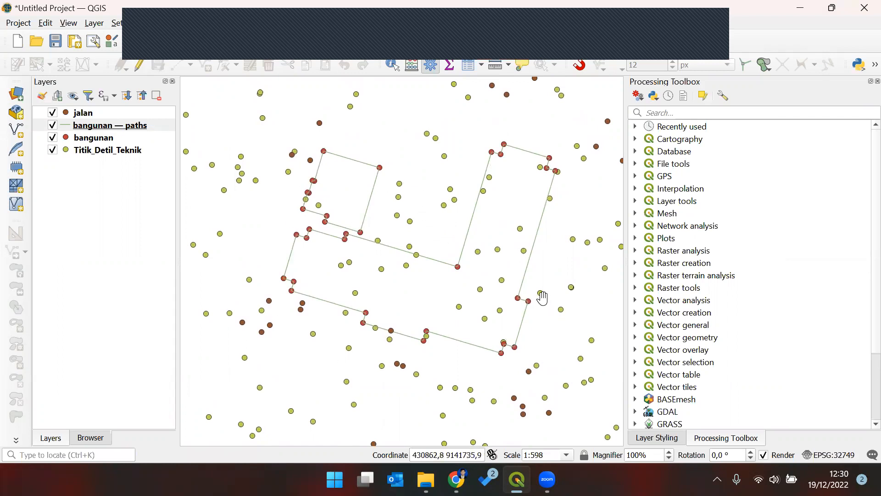
# - Switch to the Notion notes in Chrome and review the outline under Penggambaran Kontur dengan Mesh
pyautogui.click(457, 479)
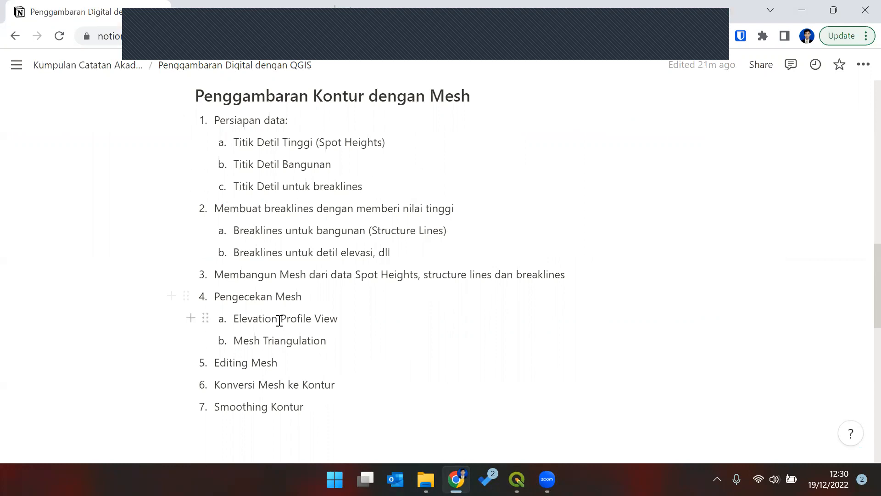
pyautogui.click(434, 98)
pyautogui.scroll(3, 451, 102)
pyautogui.moveTo(450, 102); pyautogui.dragTo(442, 151)
pyautogui.click(444, 245)
pyautogui.scroll(-3, 459, 255)
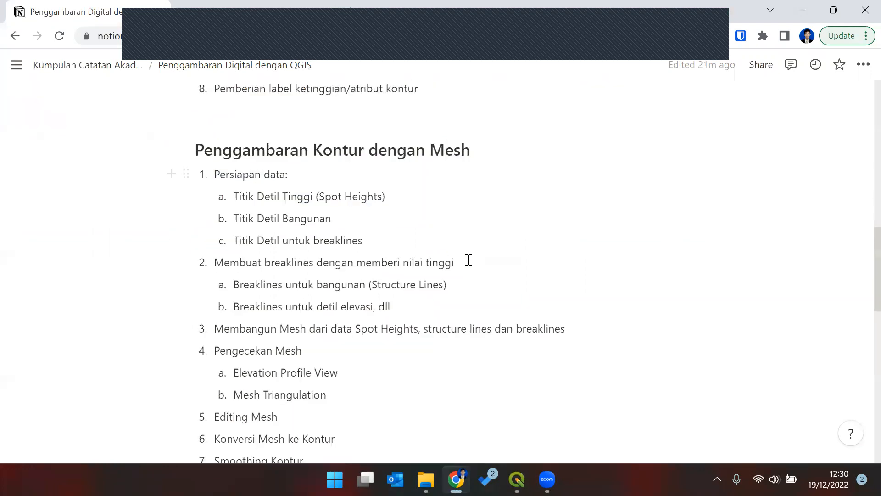
# - Search the web for "qgis mesh", open the latest QGIS documentation on Working with Mesh Data, and go to its "What's a mesh?" section
pyautogui.click(352, 12)
pyautogui.write('qgis me')
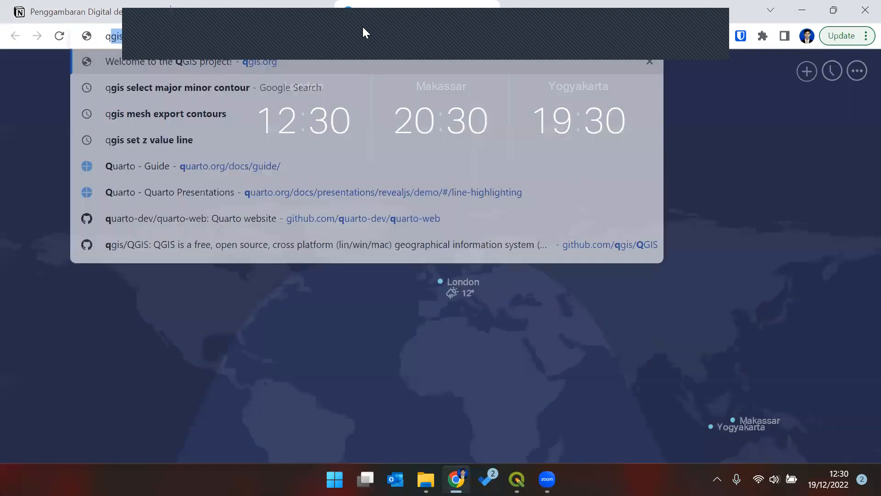
pyautogui.write('sh')
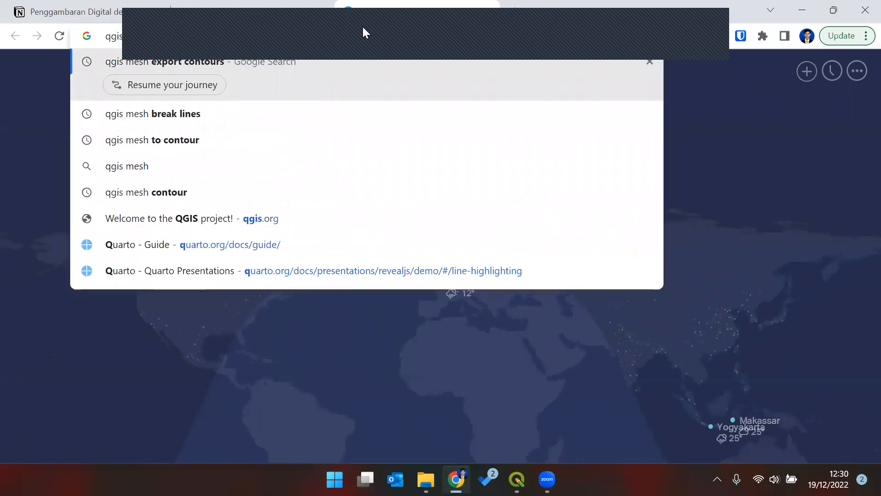
pyautogui.press('Return')
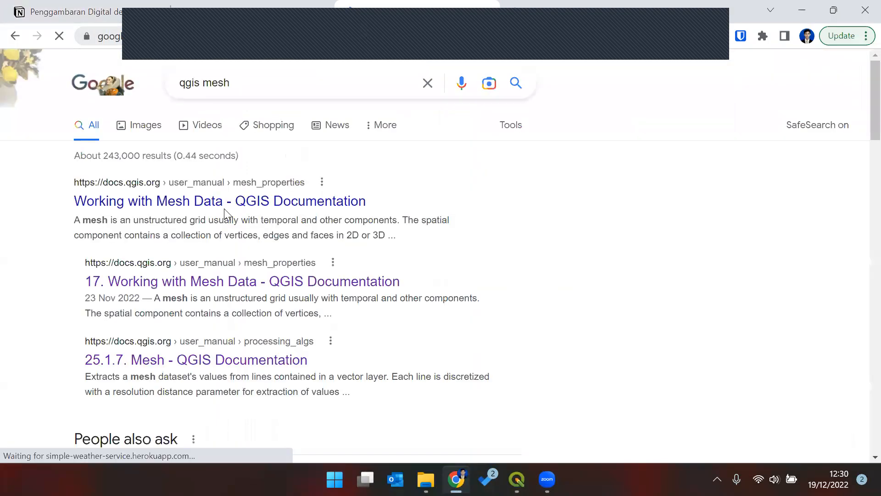
pyautogui.click(224, 205)
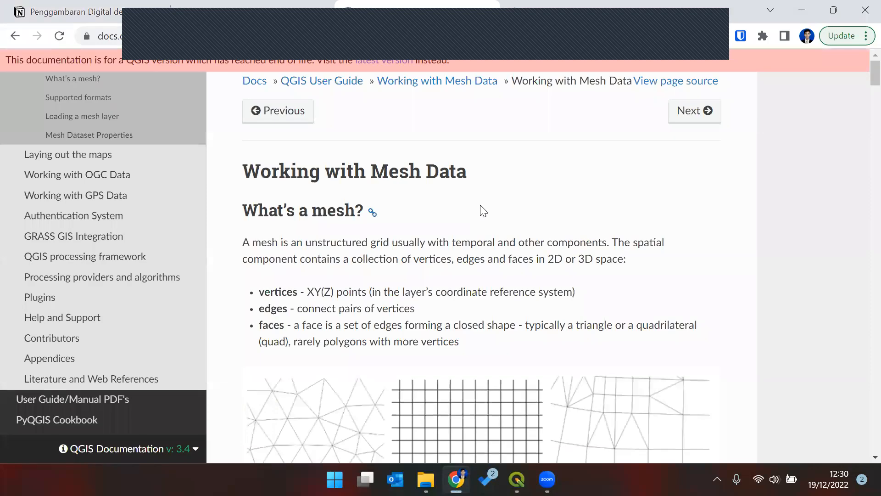
pyautogui.click(371, 63)
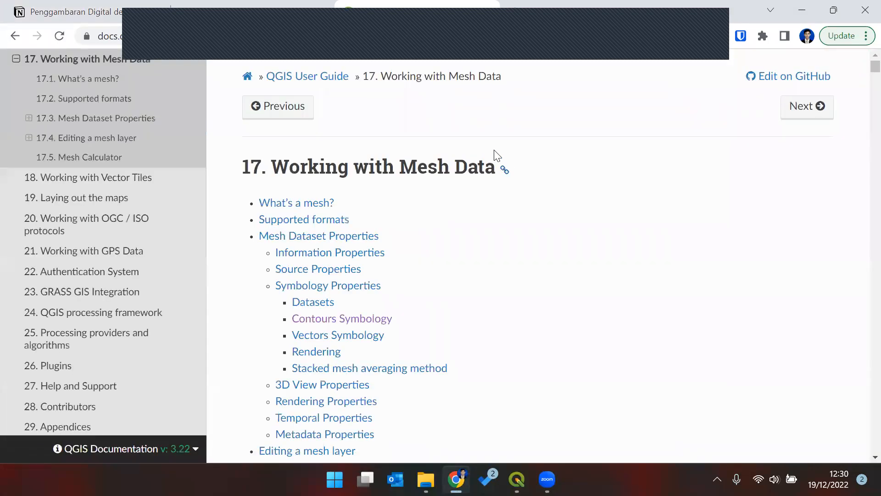
pyautogui.click(324, 204)
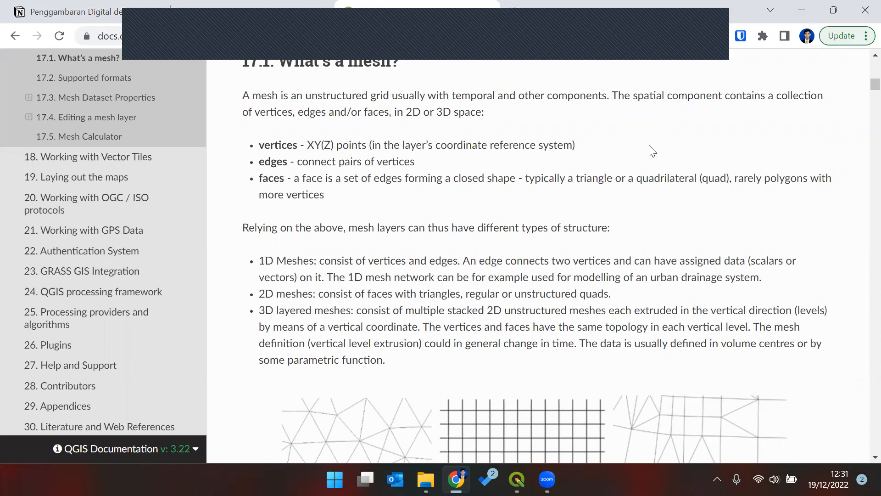
# - Read the mesh structure definitions and study the figures of different mesh types and the triangular grid with numbered vertices
pyautogui.scroll(-2, 651, 151)
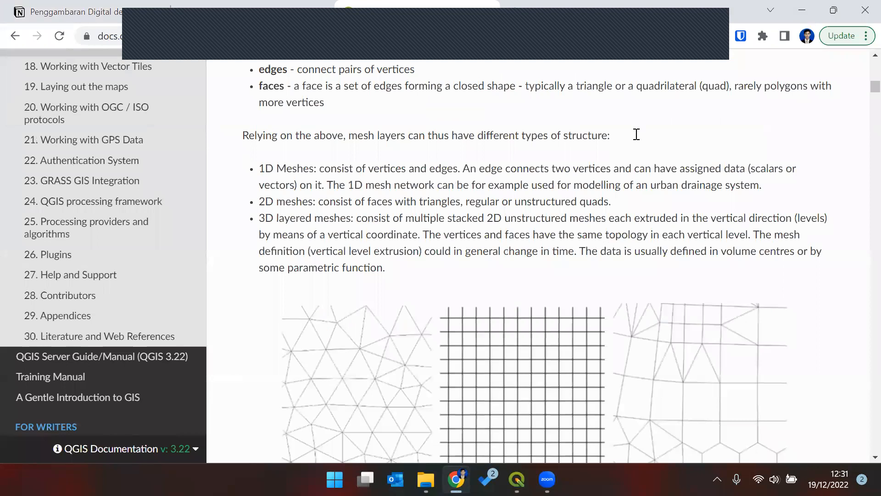
pyautogui.scroll(-2, 649, 153)
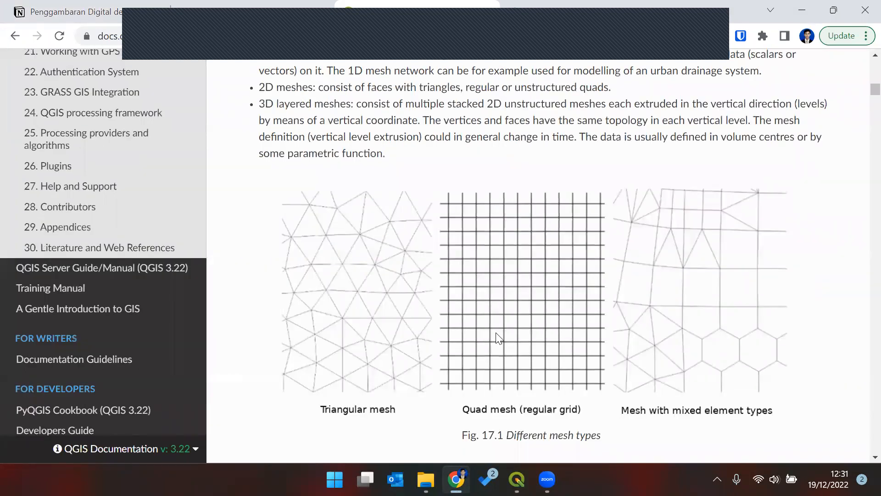
pyautogui.scroll(-7, 497, 327)
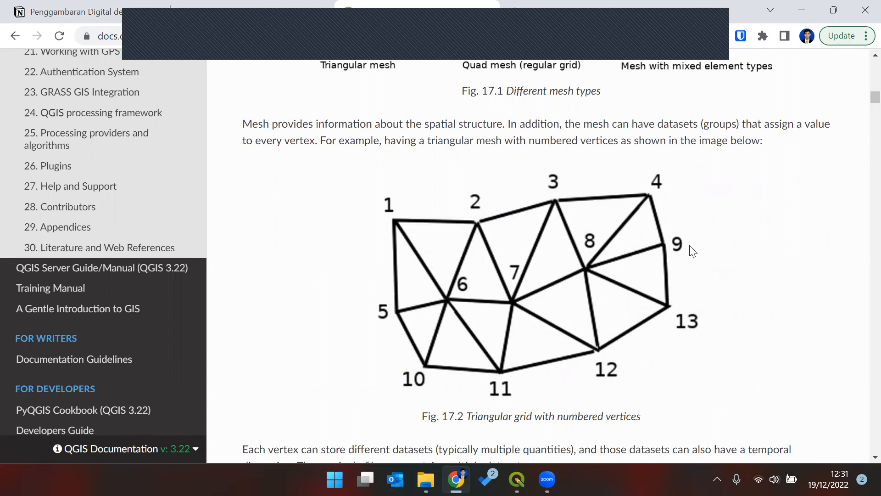
pyautogui.scroll(3, 686, 252)
pyautogui.scroll(2, 688, 248)
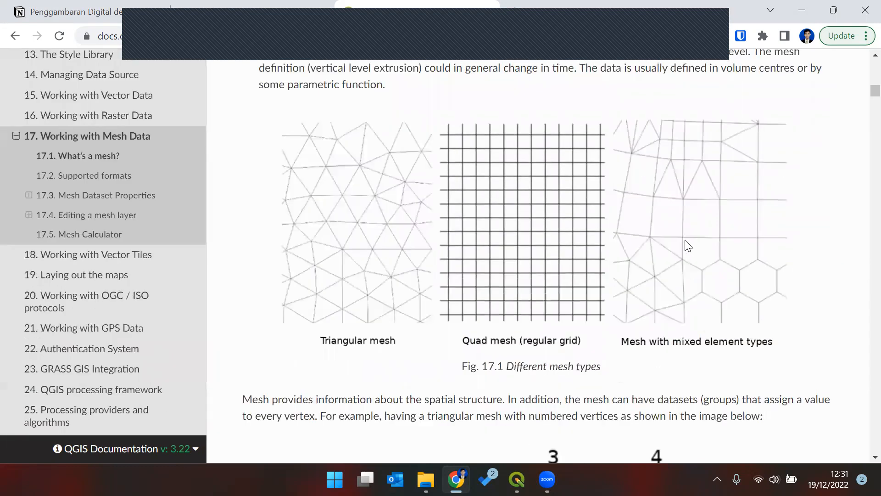
pyautogui.scroll(-5, 687, 245)
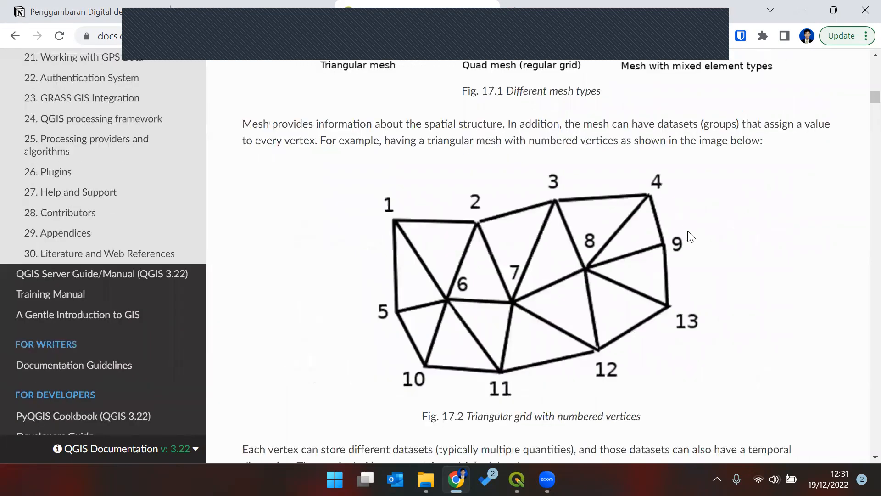
pyautogui.scroll(-1, 686, 228)
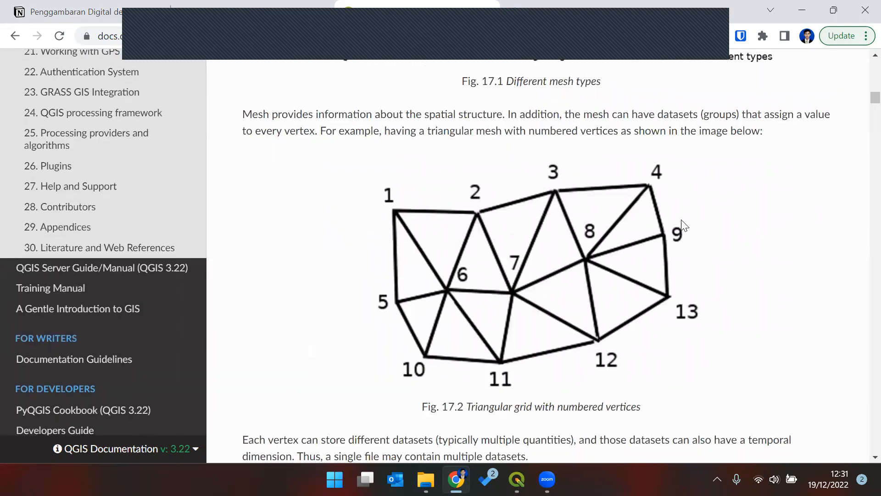
# - Read how mesh vertices store datasets in the 10 metre wind table, and examine the contour and vector visualisations in Fig. 17.3
pyautogui.scroll(-6, 687, 224)
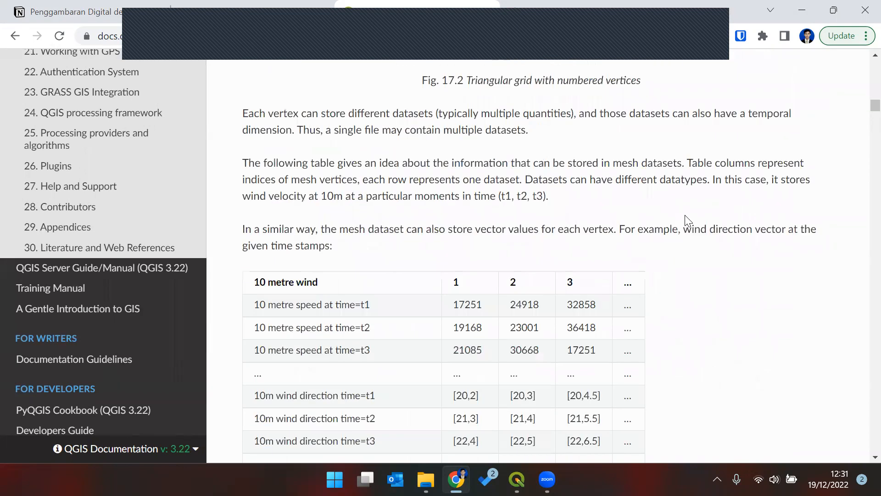
pyautogui.scroll(1, 694, 223)
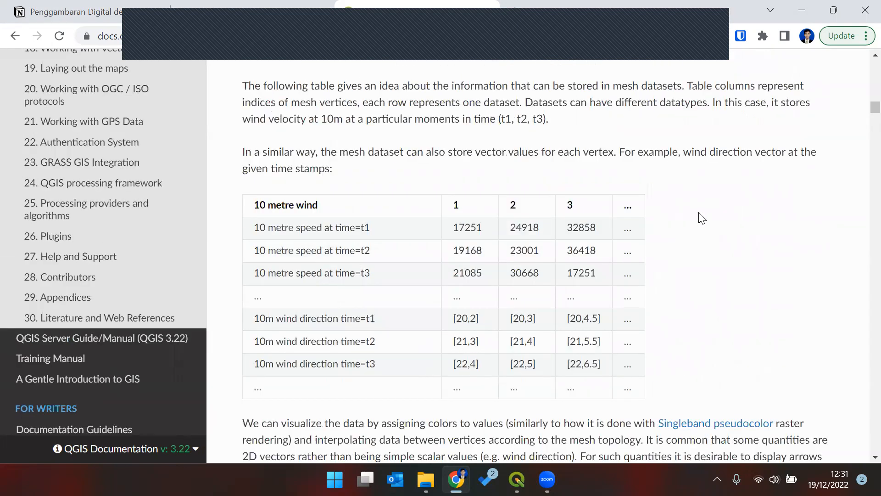
pyautogui.scroll(5, 702, 218)
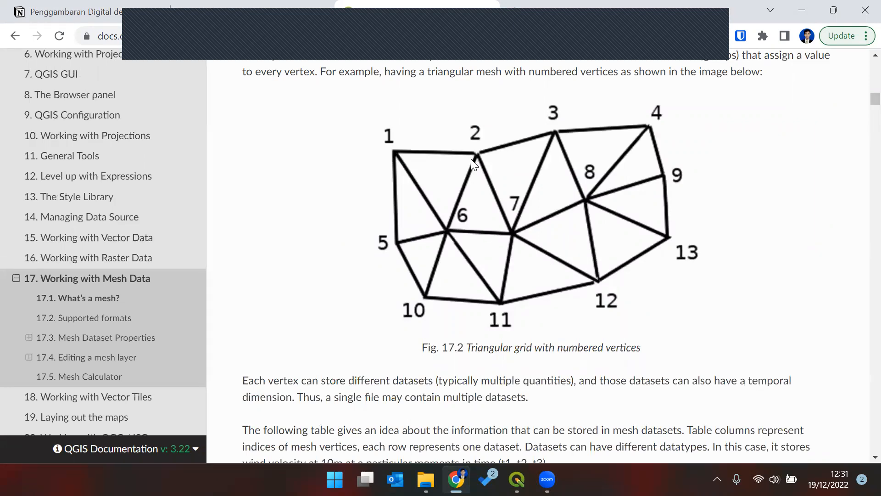
pyautogui.scroll(-1, 474, 164)
pyautogui.scroll(-5, 477, 156)
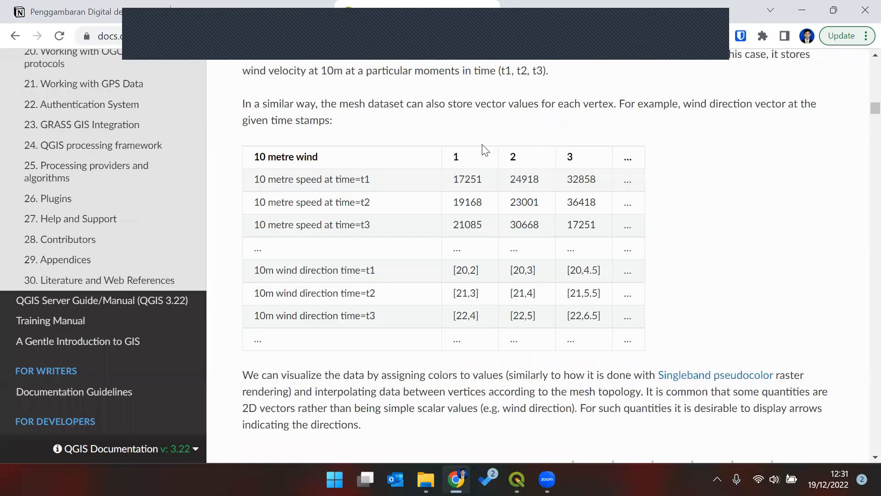
pyautogui.scroll(-4, 484, 150)
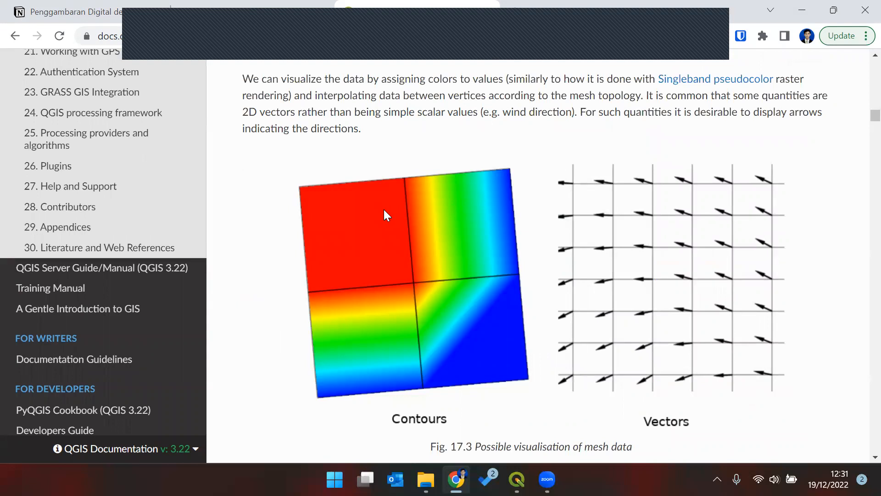
pyautogui.scroll(-4, 384, 210)
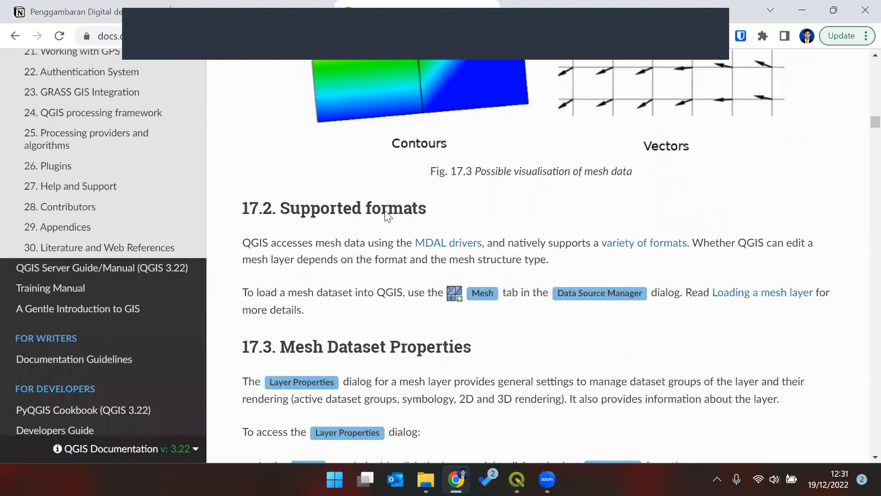
pyautogui.scroll(4, 385, 212)
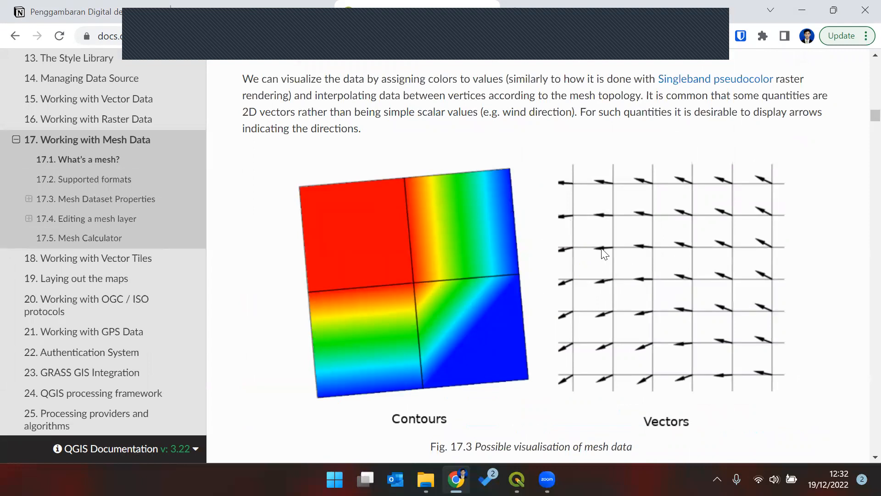
# - Skim the Supported formats and Mesh Dataset Properties sections, and return to the contour and vector figure of mesh data
pyautogui.scroll(-5, 603, 252)
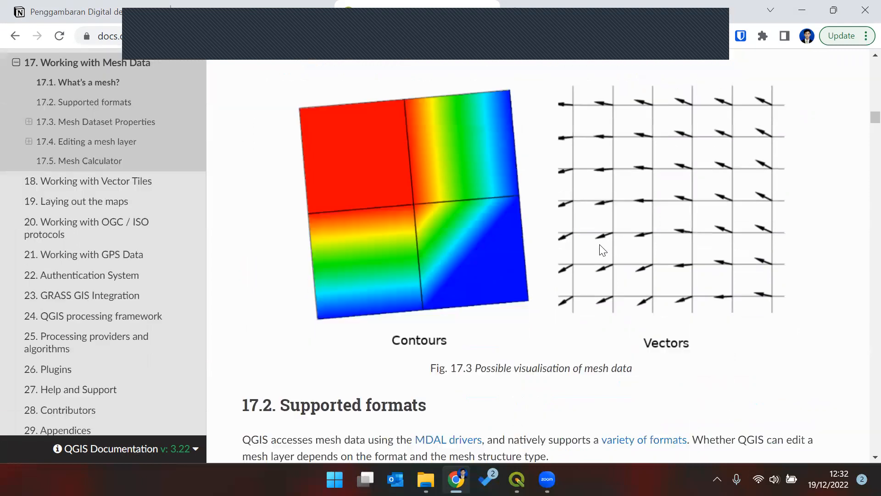
pyautogui.scroll(-6, 596, 240)
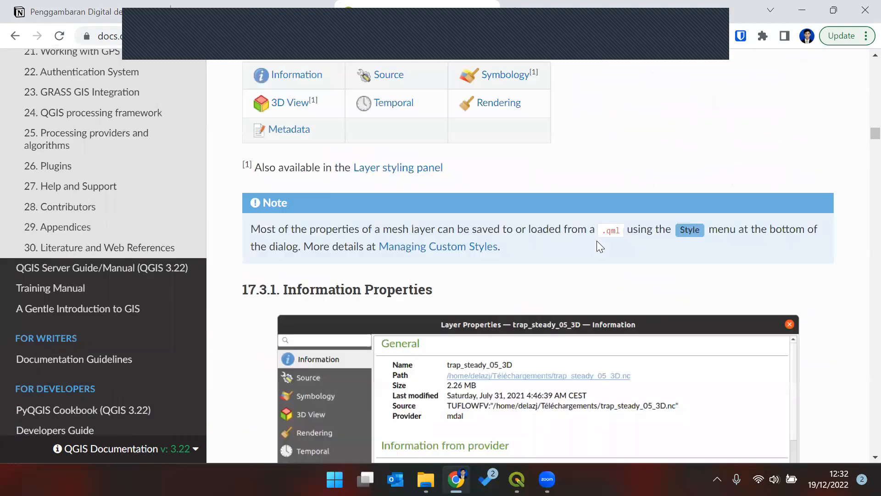
pyautogui.scroll(-2, 597, 241)
pyautogui.scroll(-5, 599, 246)
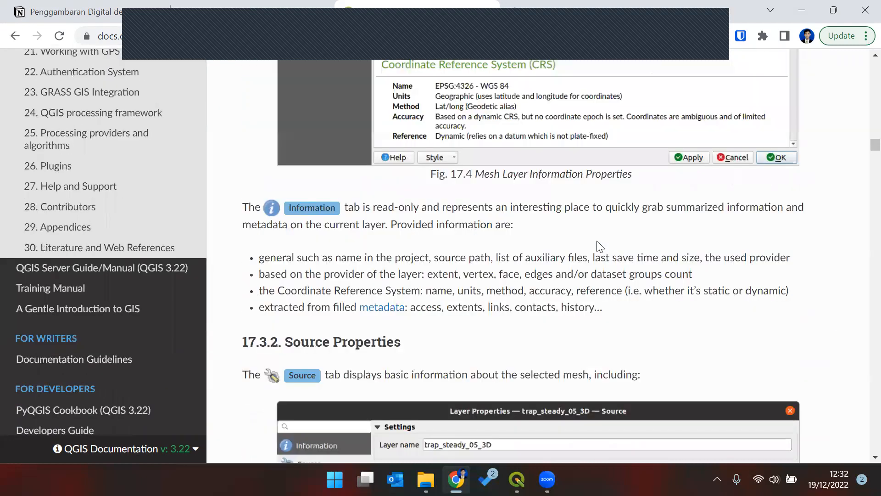
pyautogui.scroll(-3, 599, 245)
pyautogui.scroll(-2, 597, 237)
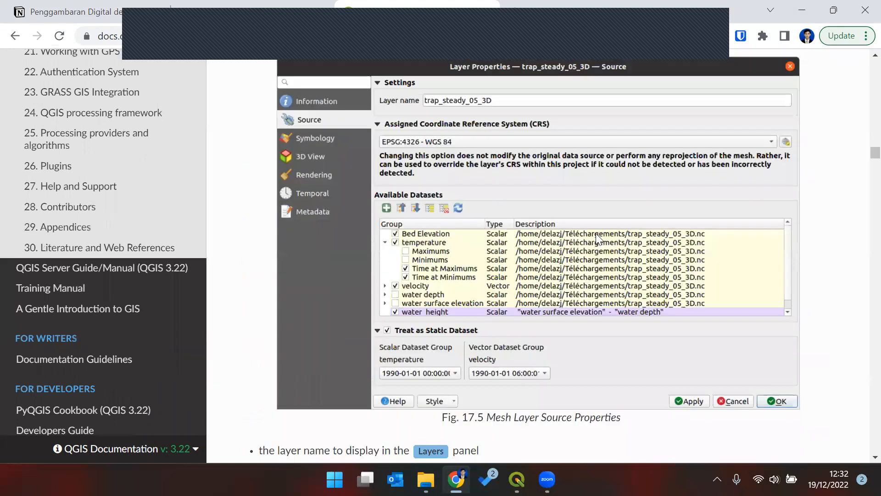
pyautogui.scroll(6, 595, 234)
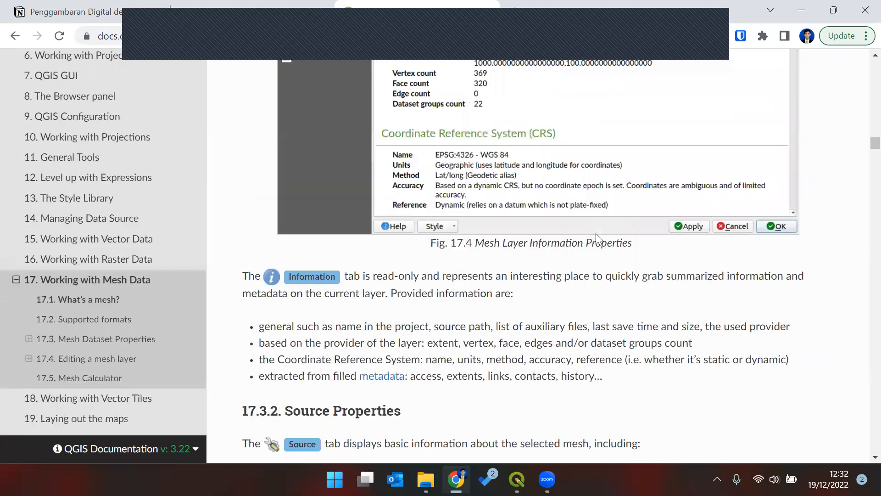
pyautogui.scroll(8, 597, 232)
pyautogui.scroll(12, 601, 220)
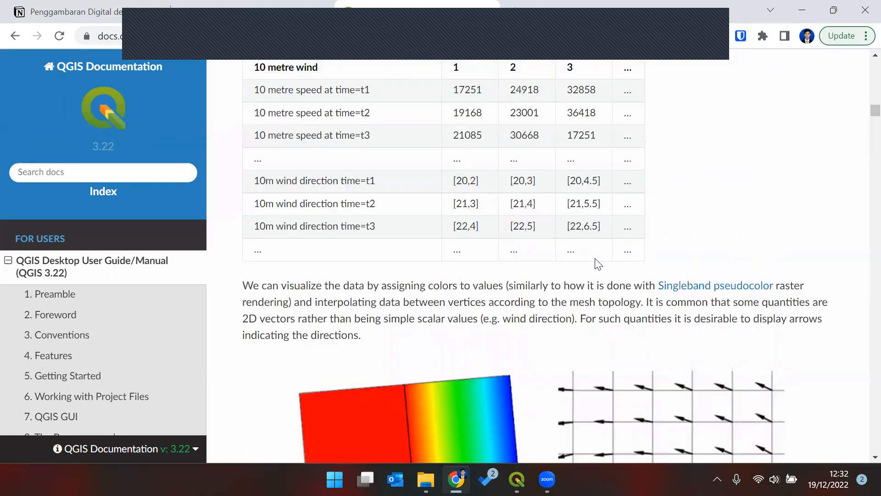
pyautogui.scroll(-5, 595, 254)
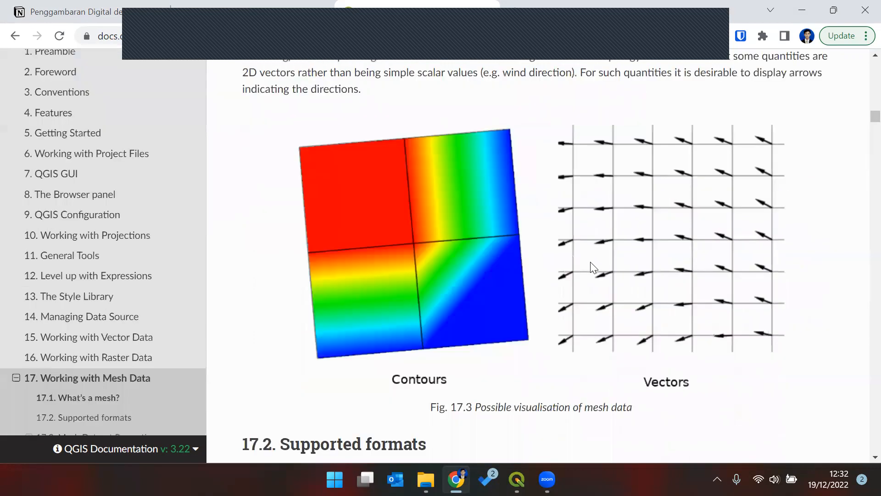
pyautogui.scroll(-1, 594, 267)
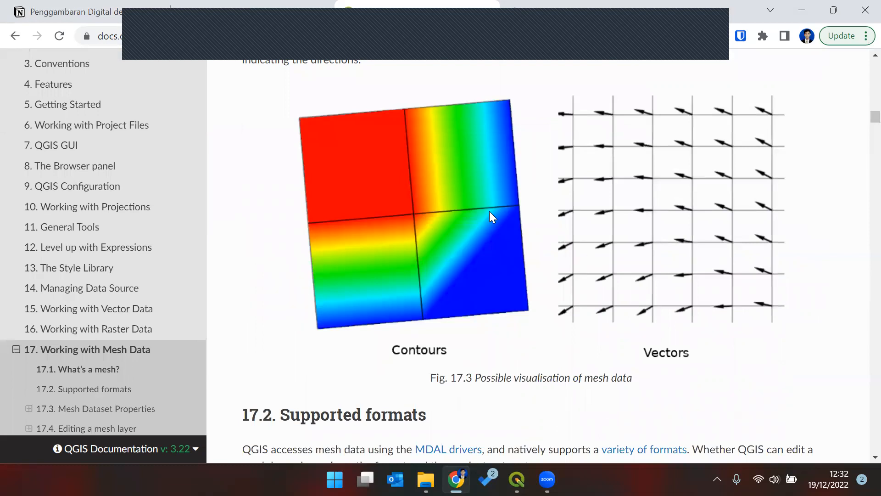
# - Return to the Notion notes and review item 2, Membuat breaklines dengan memberi nilai tinggi, and its sub-items
pyautogui.click(89, 6)
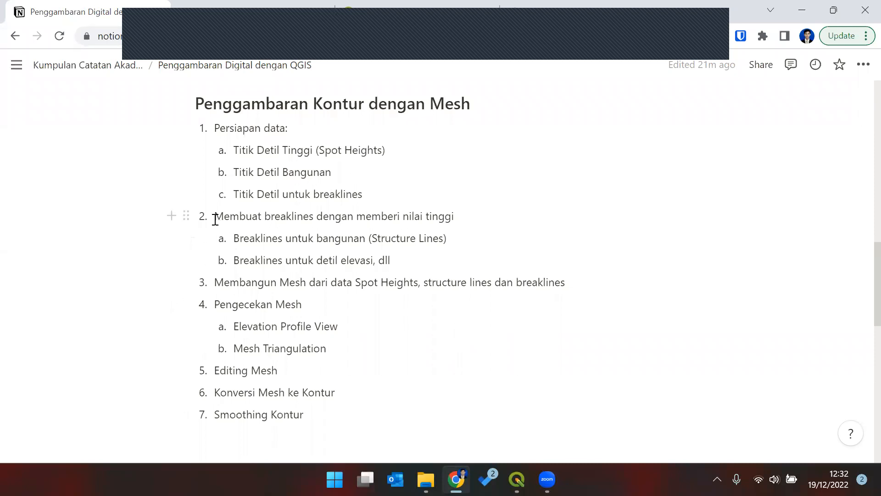
pyautogui.moveTo(214, 217); pyautogui.dragTo(457, 211)
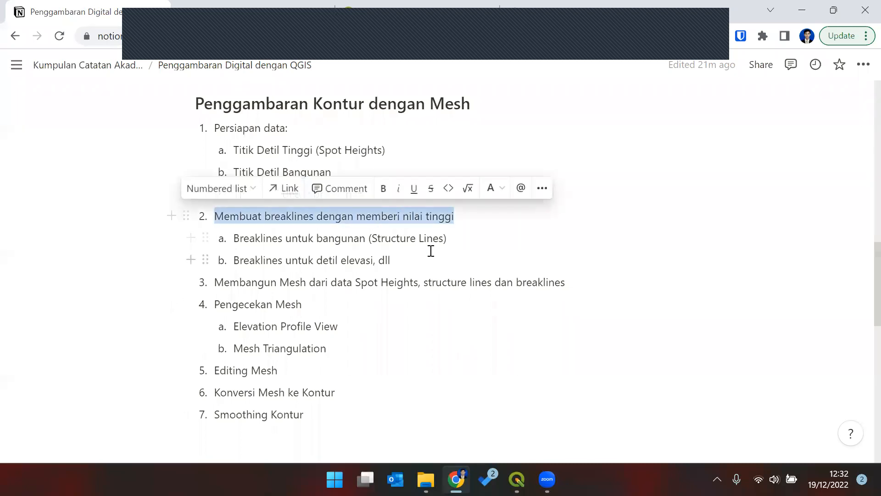
pyautogui.click(423, 256)
pyautogui.click(464, 213)
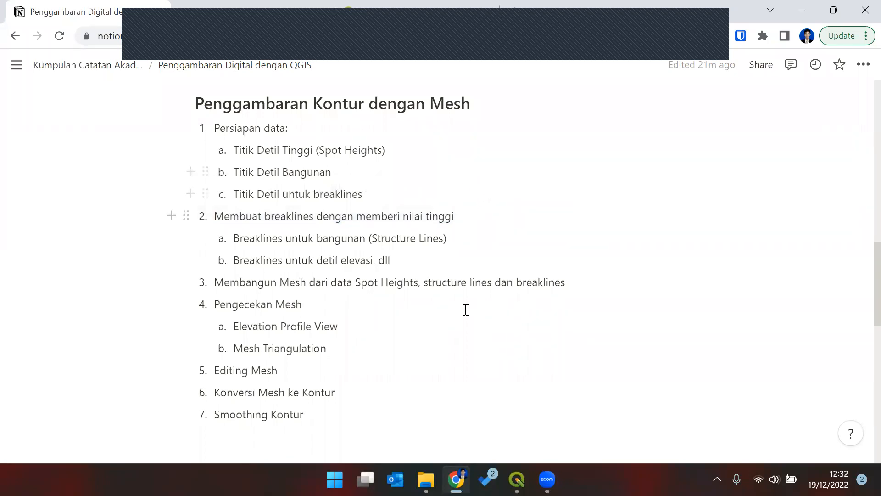
# - Switch to QGIS and review the Titik_Detil_Teknik, bangunan and jalan point layers against the map
pyautogui.click(516, 479)
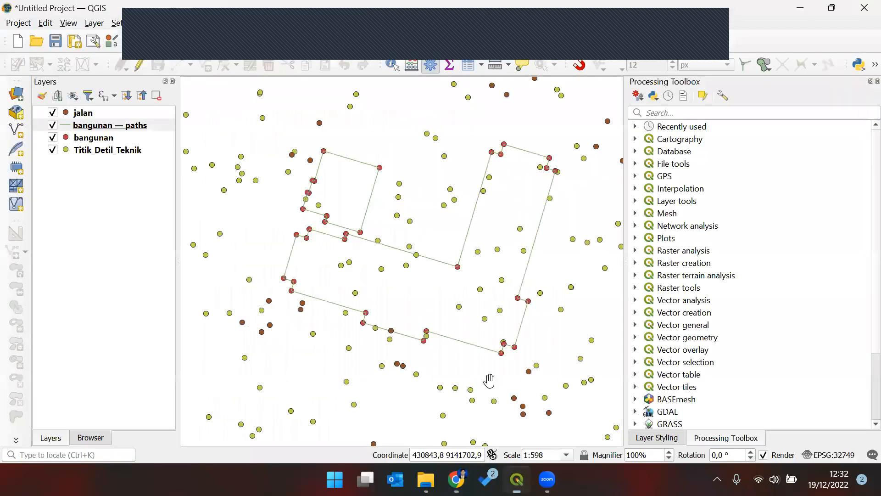
pyautogui.click(110, 147)
pyautogui.click(111, 138)
pyautogui.click(116, 114)
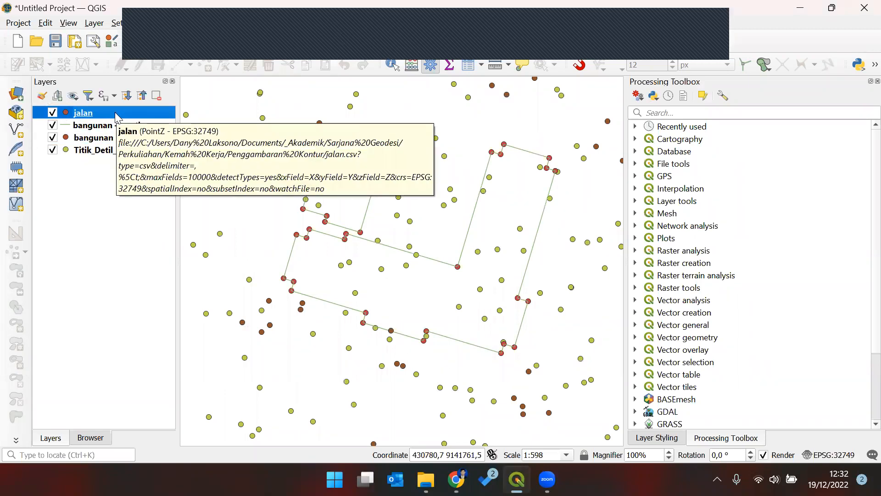
pyautogui.moveTo(334, 266); pyautogui.dragTo(336, 279)
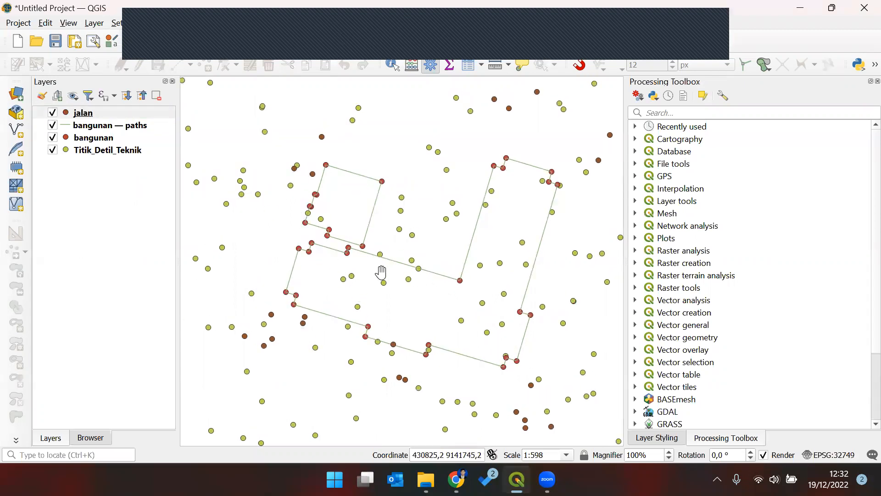
pyautogui.moveTo(381, 272); pyautogui.dragTo(372, 262)
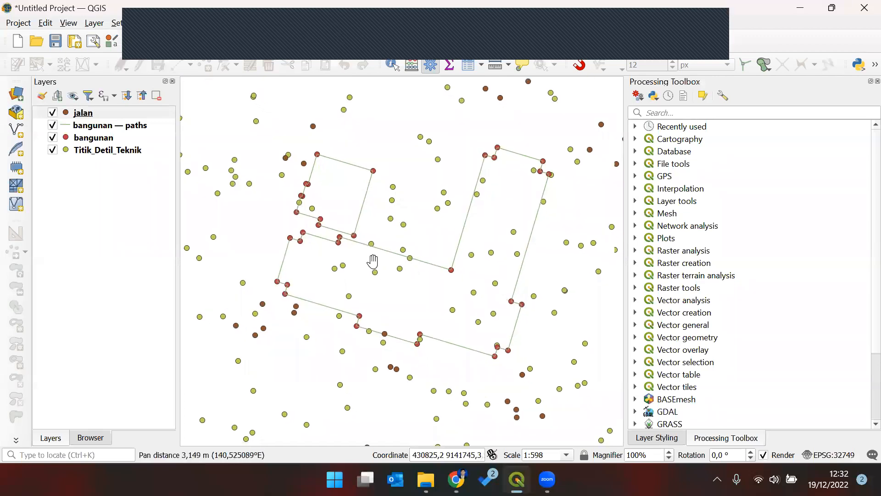
# - Inspect the attribute table of the Titik_Detil_Teknik layer and close it
pyautogui.rightClick(113, 152)
pyautogui.click(206, 309)
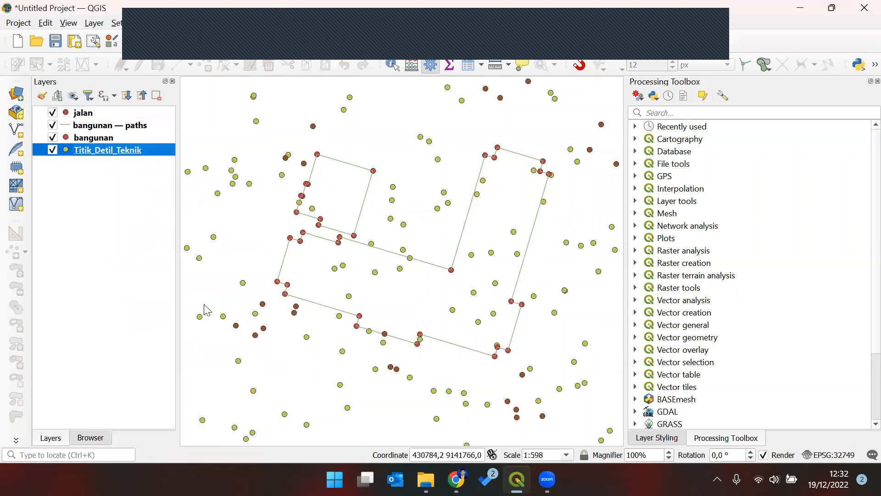
pyautogui.click(796, 111)
# - Examine the building path outlines up close and in full against the surrounding detail, building corner and road points
pyautogui.scroll(1, 358, 330)
pyautogui.moveTo(345, 324); pyautogui.dragTo(397, 335)
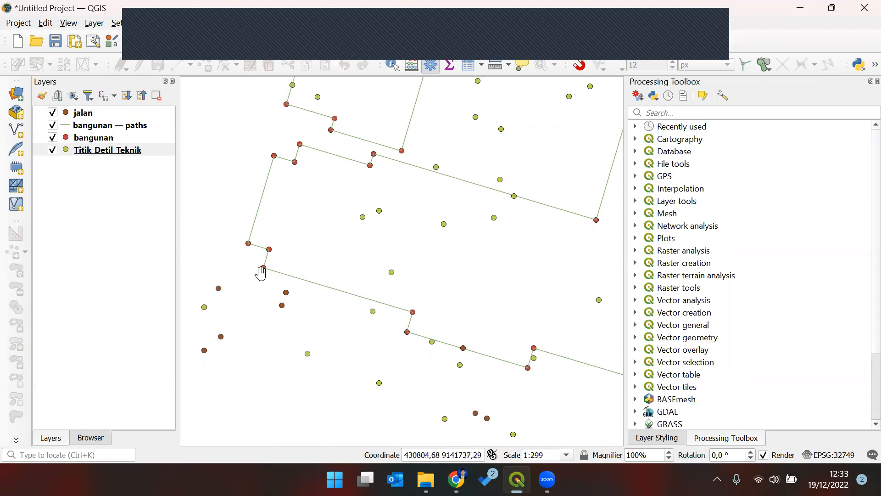
pyautogui.moveTo(415, 232); pyautogui.dragTo(311, 241)
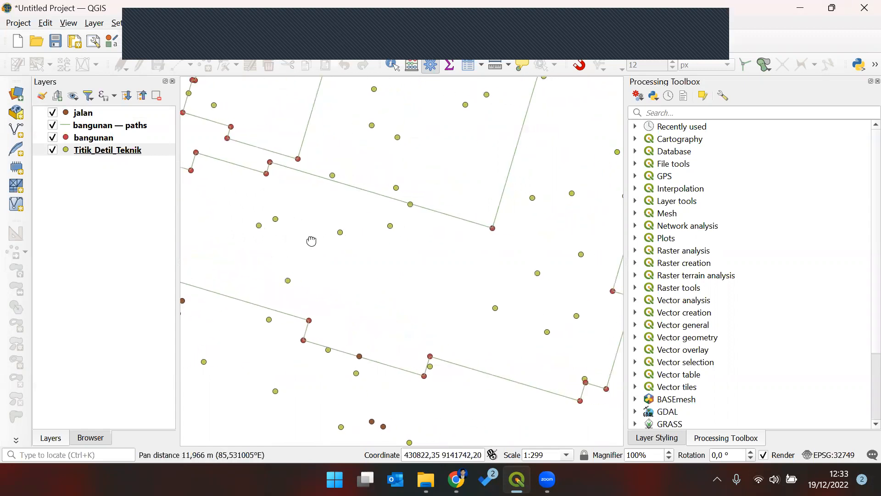
pyautogui.moveTo(280, 212); pyautogui.dragTo(370, 213)
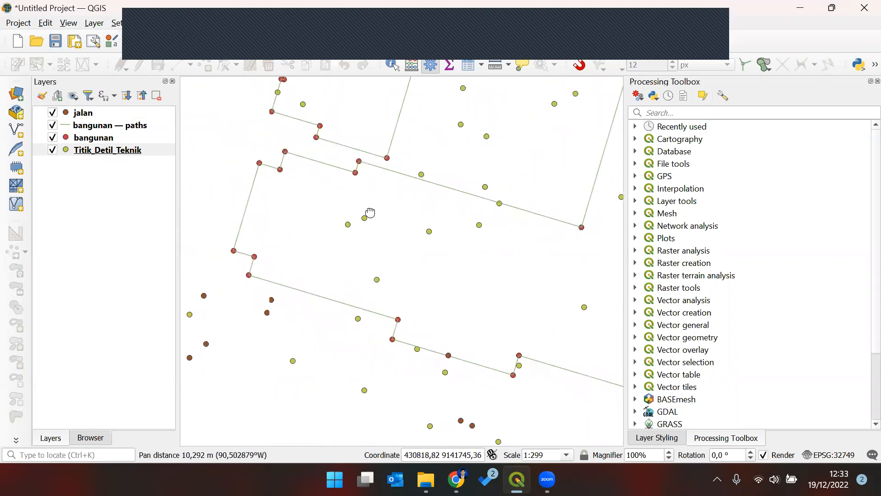
pyautogui.scroll(-1, 368, 211)
pyautogui.moveTo(461, 231); pyautogui.dragTo(422, 250)
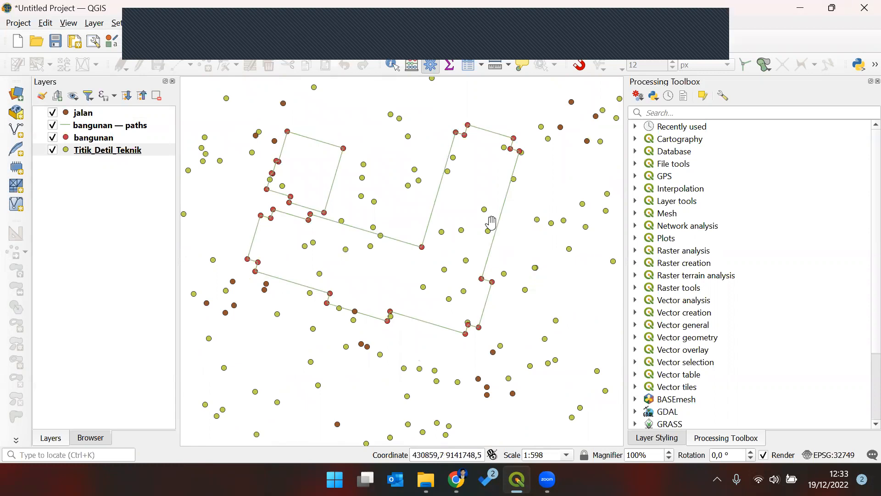
pyautogui.moveTo(337, 251); pyautogui.dragTo(359, 247)
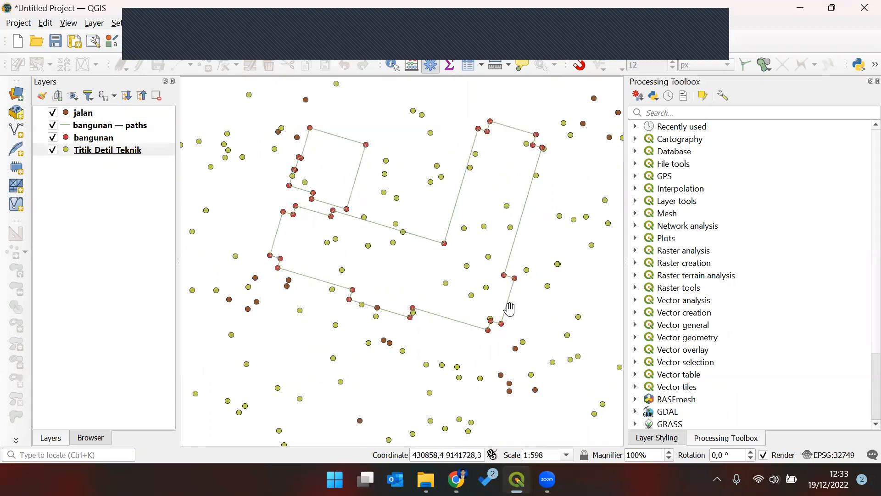
pyautogui.moveTo(498, 202); pyautogui.dragTo(492, 210)
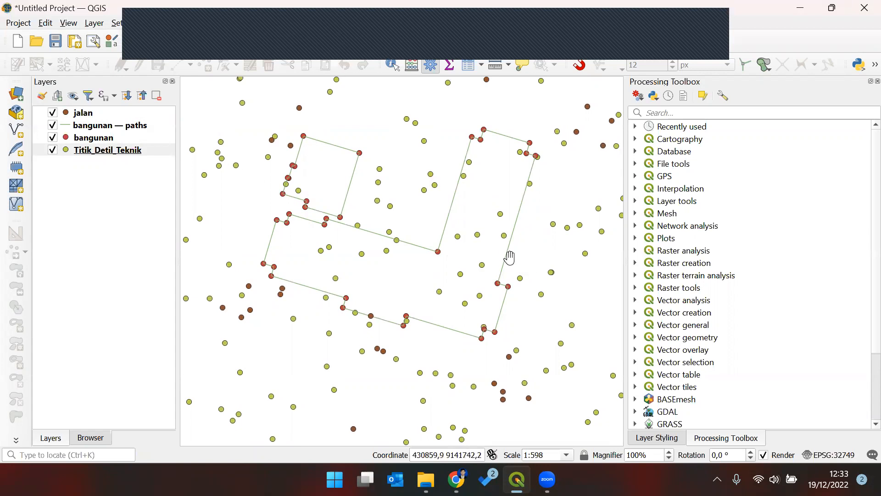
# - Examine the bangunan — paths outlines closely along the building's edges and surrounding survey points
pyautogui.moveTo(426, 225); pyautogui.dragTo(427, 227)
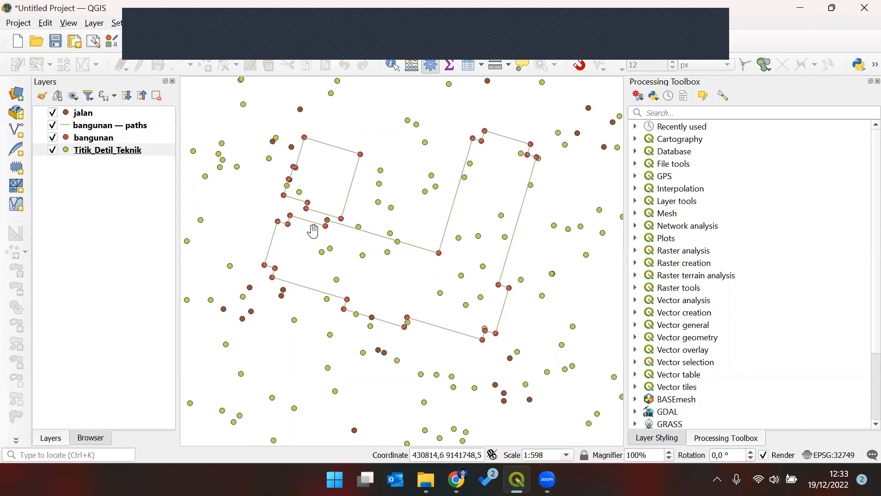
pyautogui.scroll(1, 291, 230)
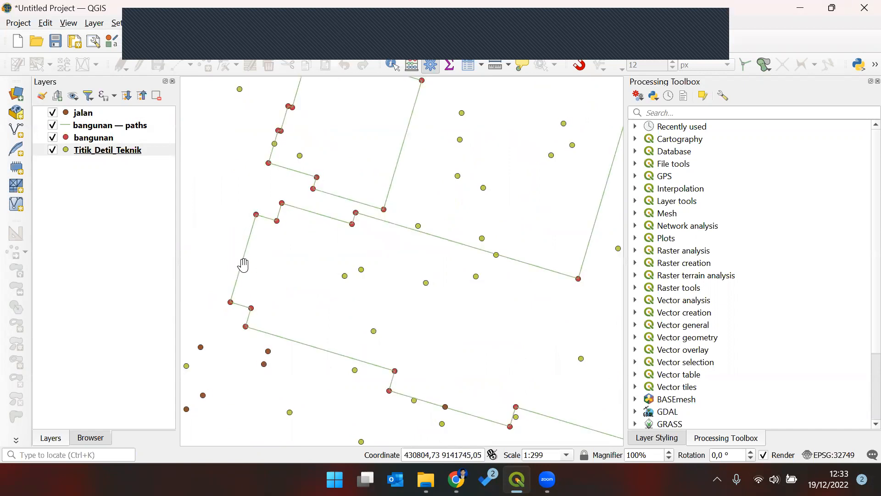
pyautogui.click(158, 128)
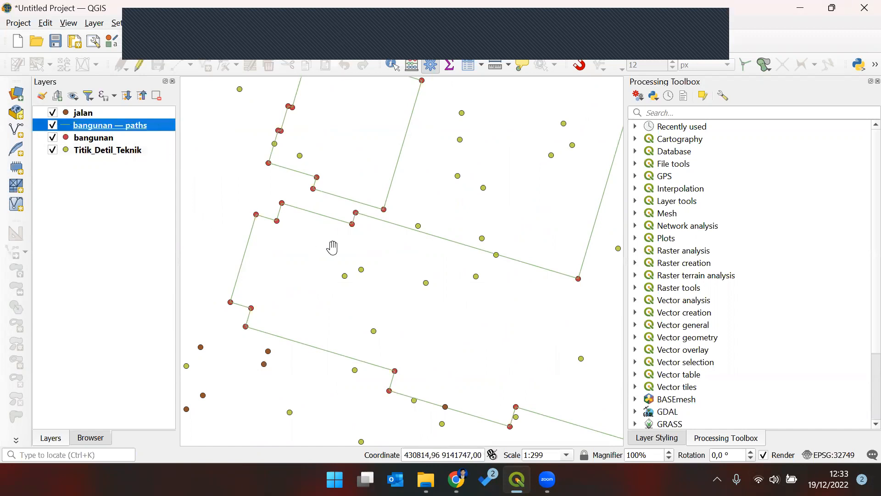
pyautogui.moveTo(365, 282); pyautogui.dragTo(324, 271)
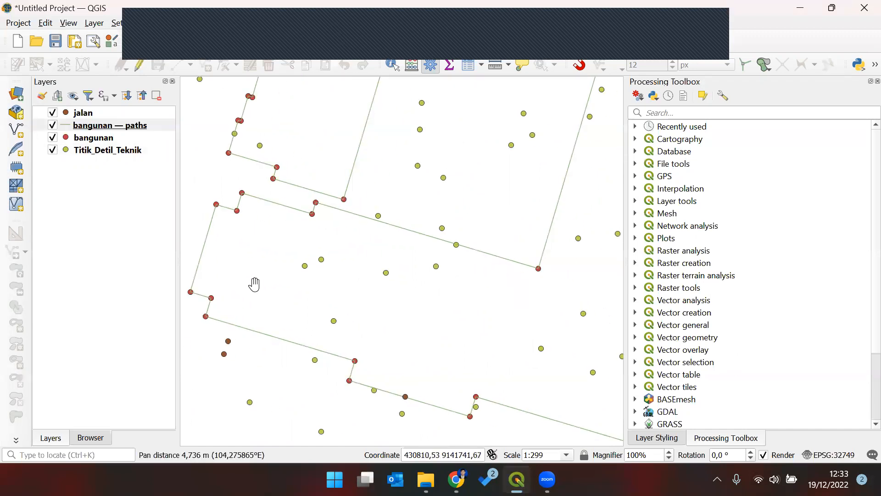
pyautogui.moveTo(370, 291); pyautogui.dragTo(303, 275)
pyautogui.moveTo(402, 294); pyautogui.dragTo(394, 333)
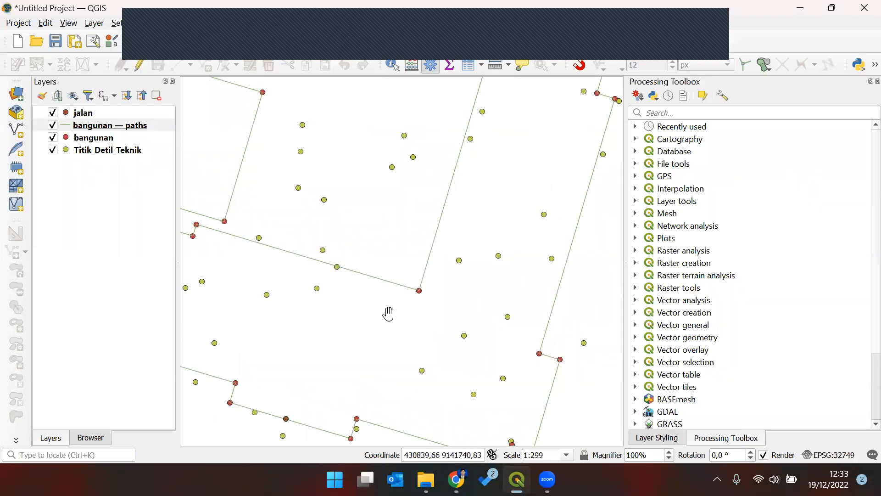
# - Switch to the Notion notes and highlight the sub-item Breaklines untuk bangunan (Structure Lines)
pyautogui.hotkey('alt', 'Tab')
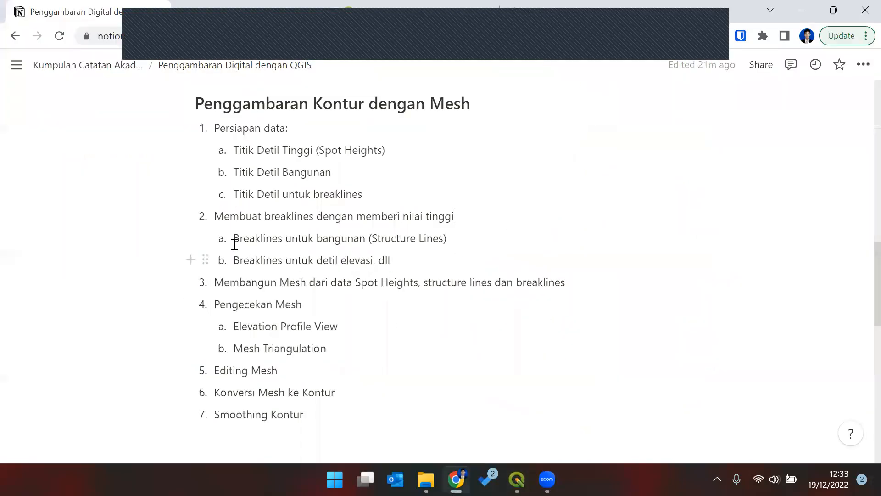
pyautogui.moveTo(235, 238); pyautogui.dragTo(447, 242)
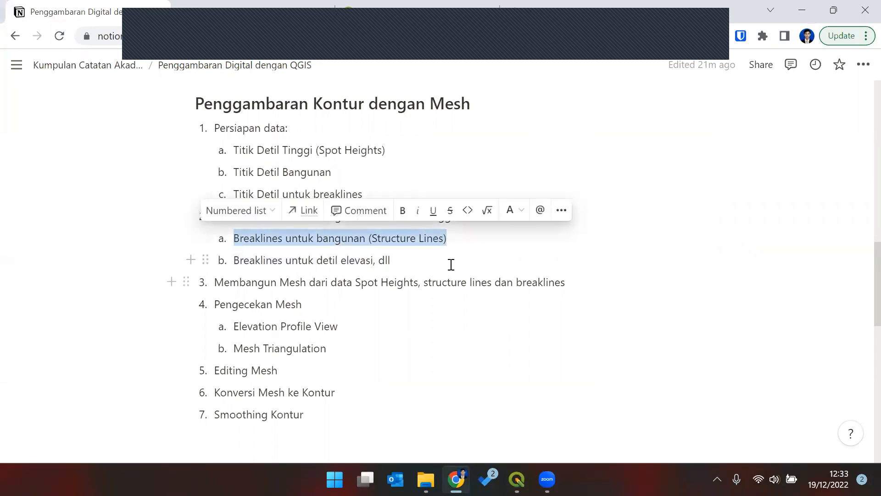
pyautogui.click(451, 265)
# - Return to QGIS and review the complete building outlines against the surrounding points
pyautogui.hotkey('alt', 'Tab')
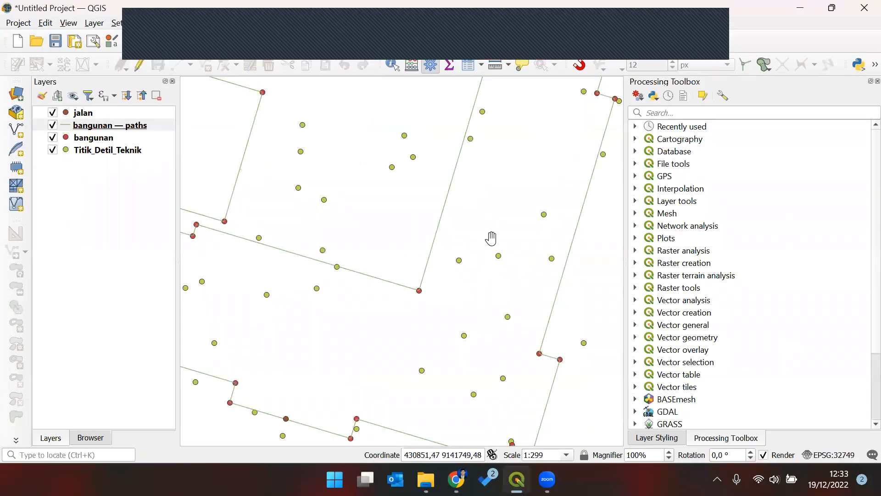
pyautogui.scroll(-1, 488, 244)
pyautogui.moveTo(420, 277); pyautogui.dragTo(408, 272)
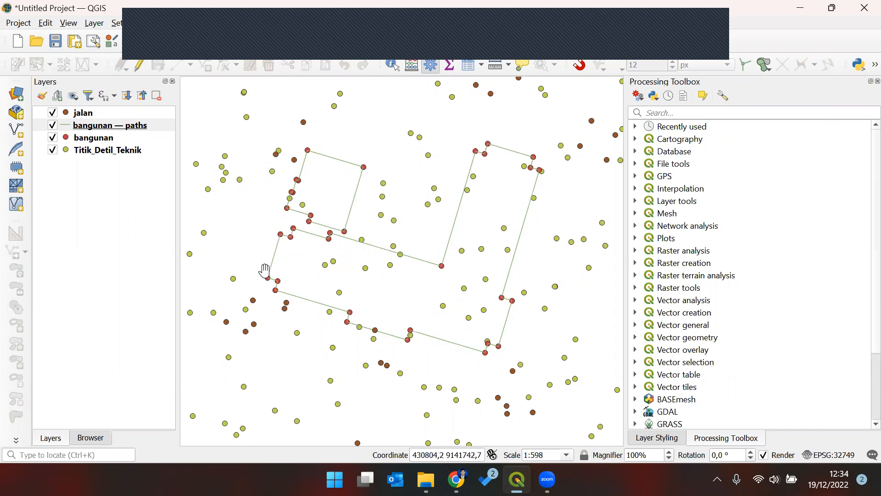
pyautogui.moveTo(269, 256); pyautogui.dragTo(270, 254)
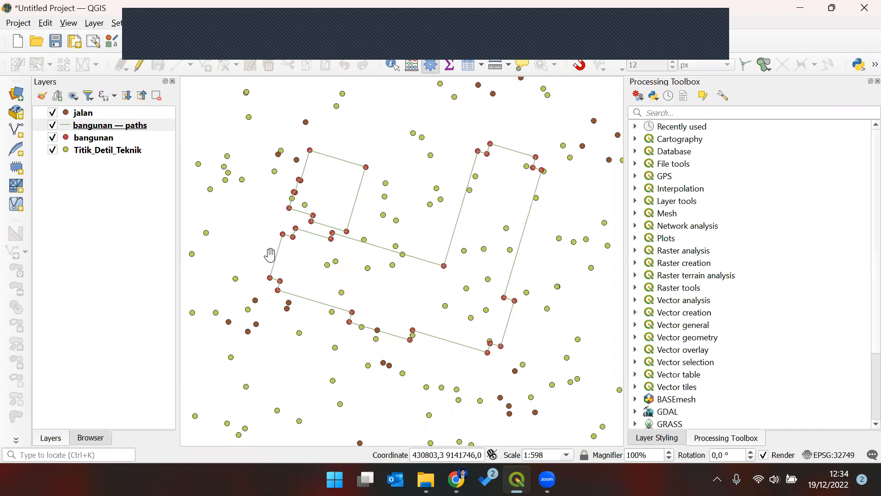
# - Switch to the Notion notes, highlight the words Structure Lines and start annotating the shared screen
pyautogui.hotkey('alt', 'Tab')
pyautogui.moveTo(373, 238); pyautogui.dragTo(443, 244)
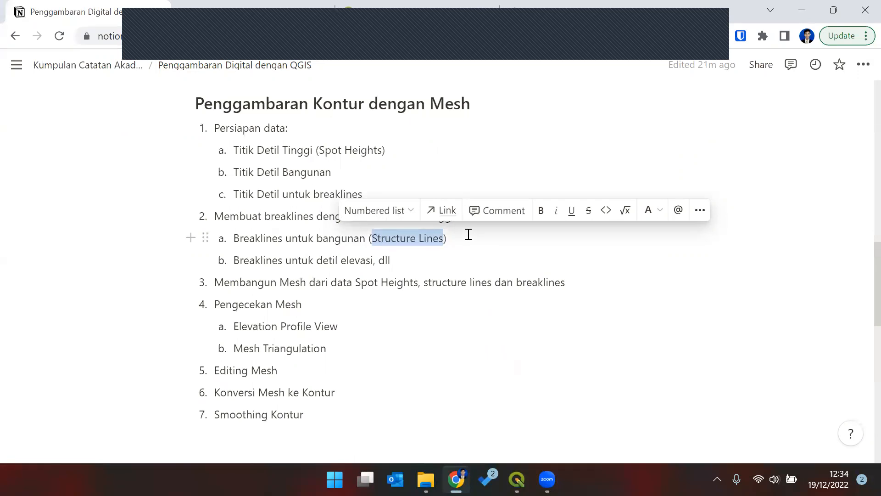
pyautogui.click(519, 29)
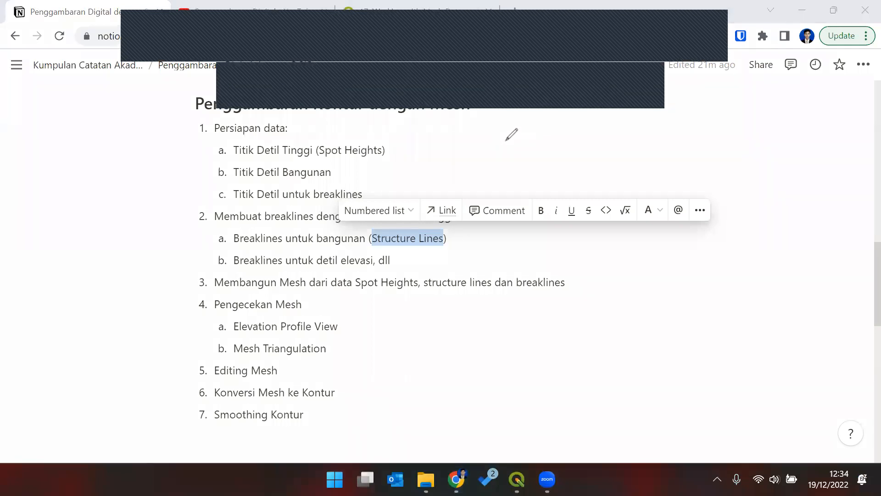
pyautogui.moveTo(512, 141)
pyautogui.mouseDown()
pyautogui.moveTo(760, 150)
pyautogui.moveTo(807, 140)
pyautogui.mouseUp()
pyautogui.click(348, 97)
pyautogui.click(369, 115)
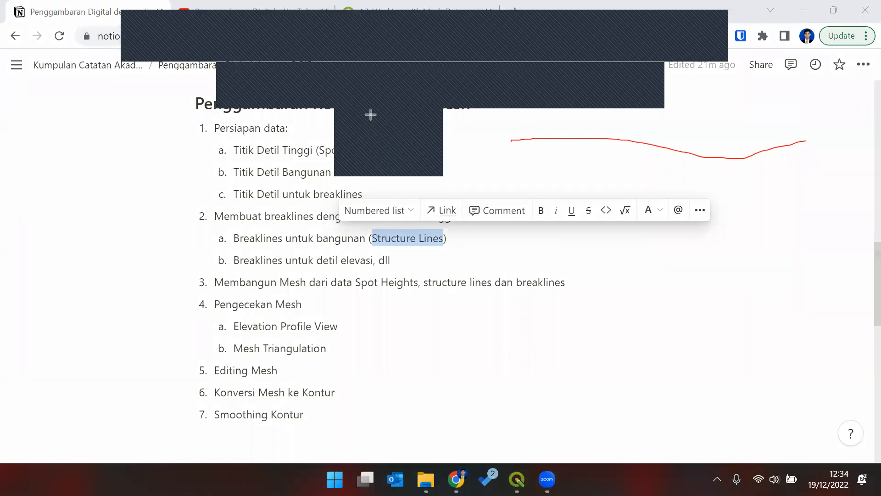
pyautogui.click(513, 91)
pyautogui.click(631, 139)
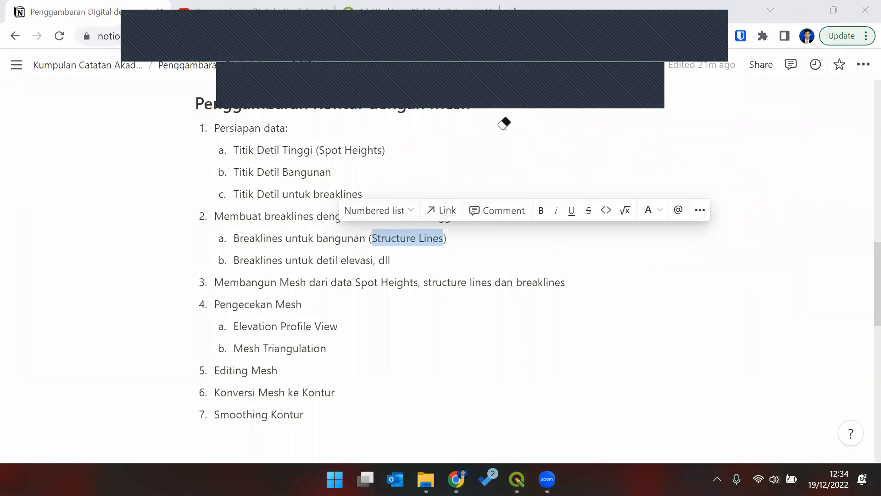
# - Annotate the notes with a straight red line and a freehand arrow pointing to it from Structure Lines
pyautogui.click(346, 92)
pyautogui.click(380, 112)
pyautogui.moveTo(663, 148); pyautogui.dragTo(789, 150)
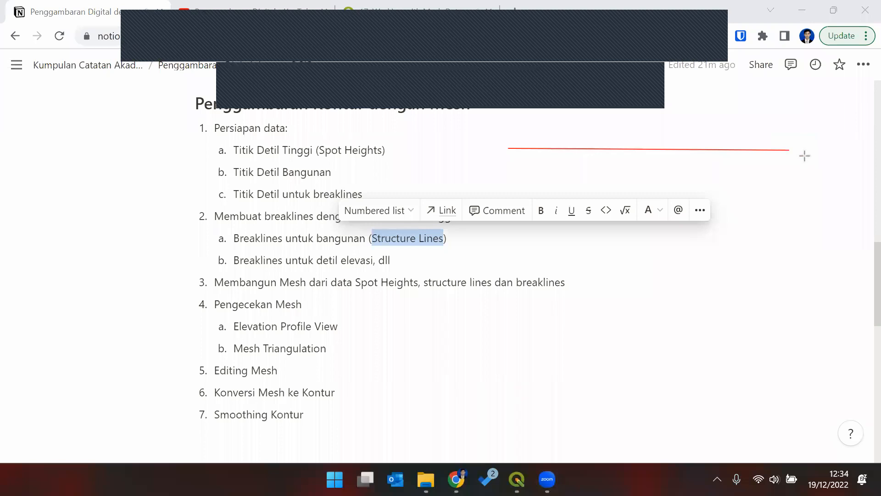
pyautogui.click(346, 109)
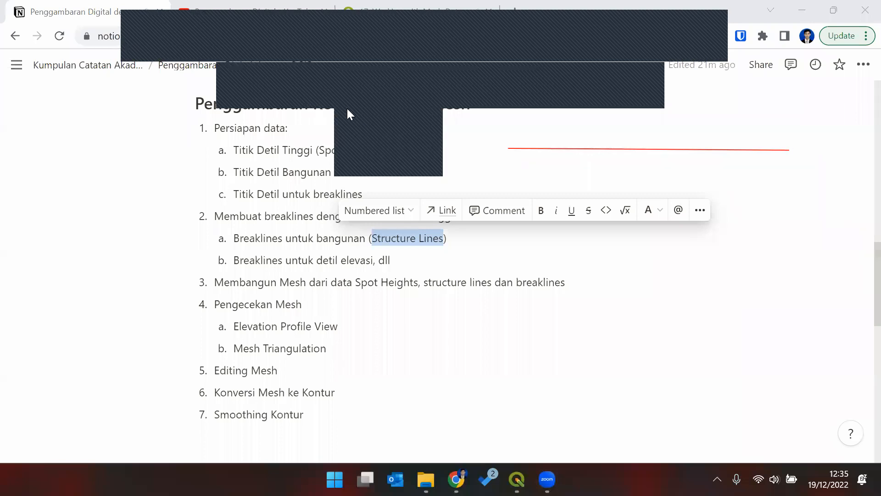
pyautogui.click(348, 110)
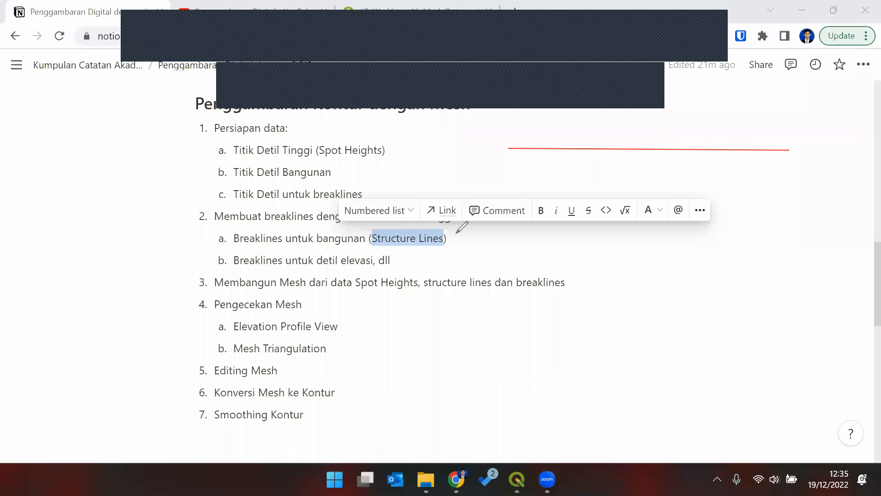
pyautogui.moveTo(500, 162)
pyautogui.mouseDown()
pyautogui.moveTo(443, 235)
pyautogui.moveTo(504, 165)
pyautogui.mouseUp()
# - Sketch an arrow from Breaklines untuk detil elevasi, dll to a freehand descending curve, and close the annotation
pyautogui.moveTo(388, 258); pyautogui.dragTo(498, 274)
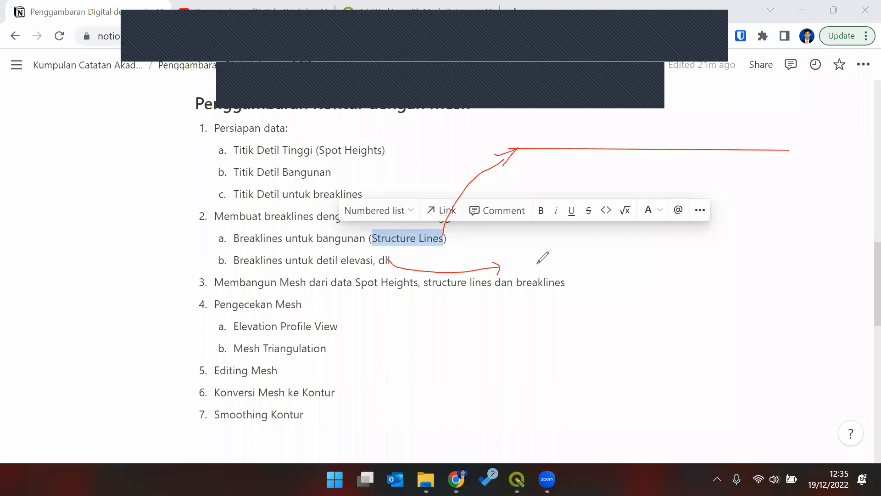
pyautogui.moveTo(560, 237)
pyautogui.mouseDown()
pyautogui.moveTo(604, 251)
pyautogui.moveTo(661, 303)
pyautogui.moveTo(695, 315)
pyautogui.moveTo(744, 314)
pyautogui.mouseUp()
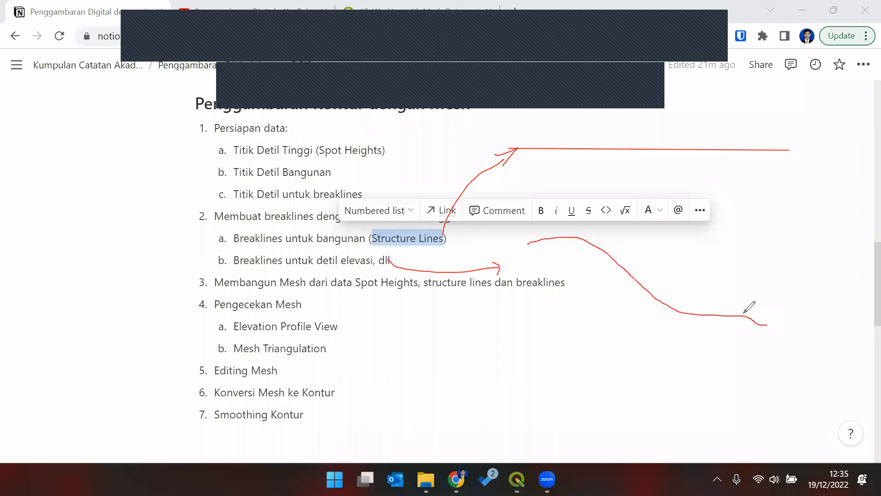
pyautogui.moveTo(578, 237); pyautogui.dragTo(580, 241)
pyautogui.click(238, 68)
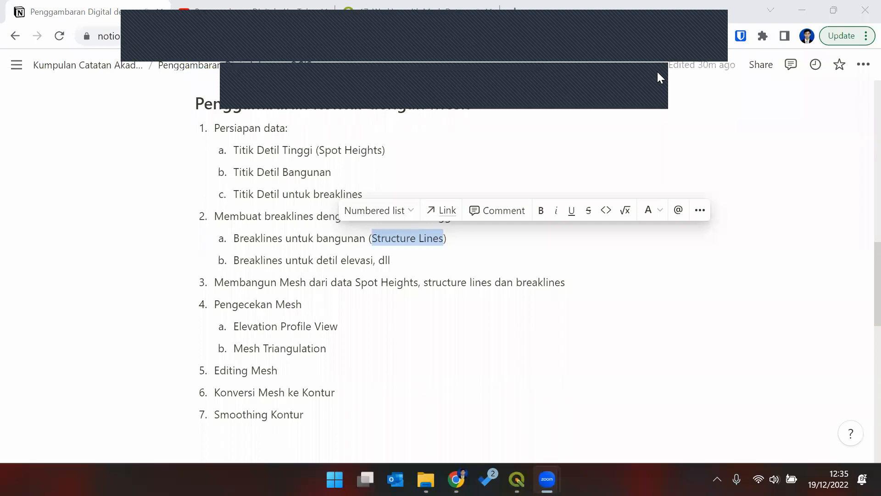
pyautogui.click(467, 246)
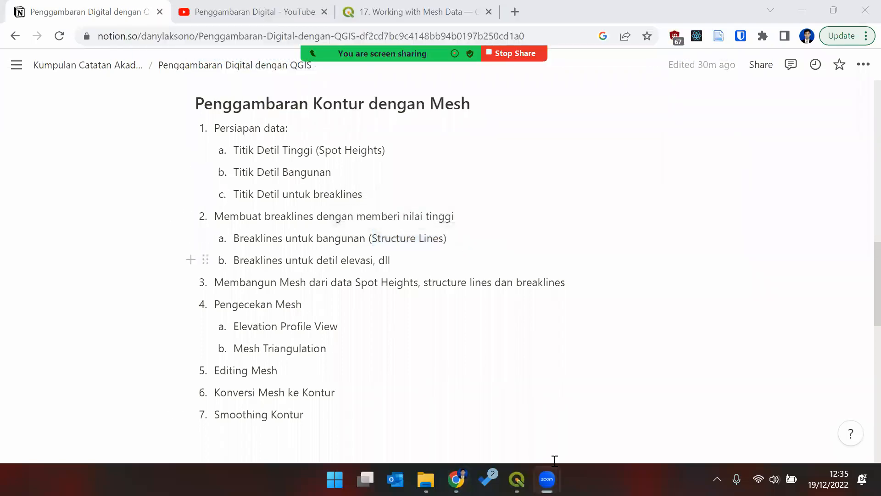
# - Switch to QGIS and review the building outlines and nearby survey points on the map
pyautogui.click(517, 480)
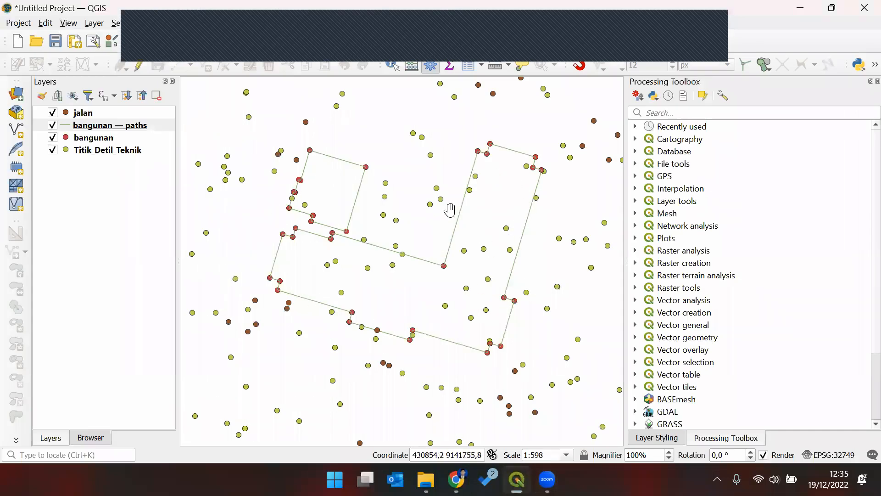
pyautogui.moveTo(450, 238); pyautogui.dragTo(466, 238)
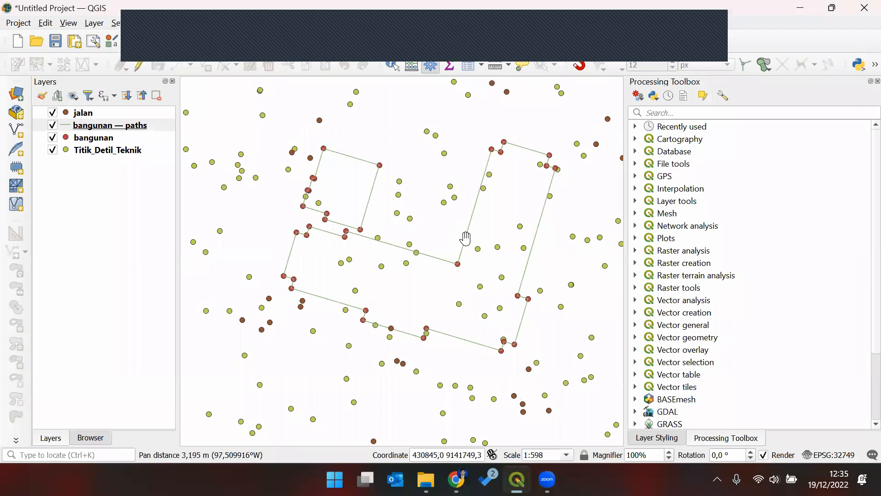
pyautogui.moveTo(468, 240); pyautogui.dragTo(476, 217)
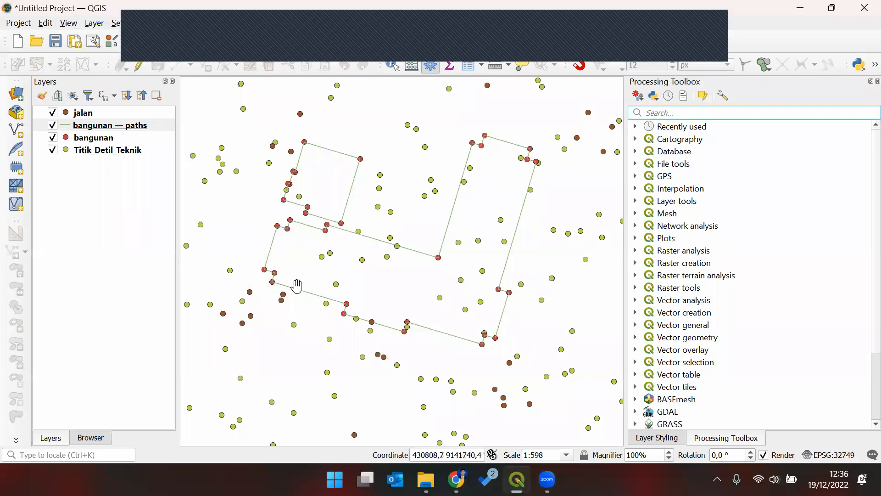
# - Label the bangunan points with Single Labels showing the Z field
pyautogui.click(81, 141)
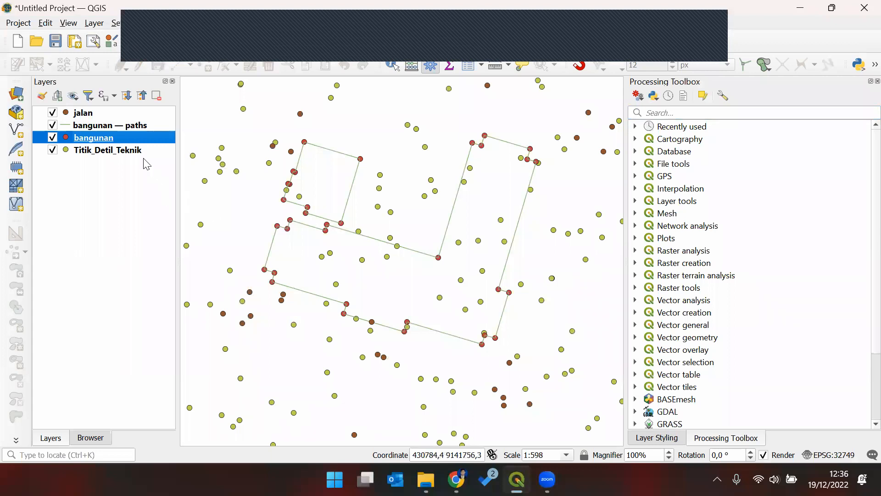
pyautogui.click(658, 439)
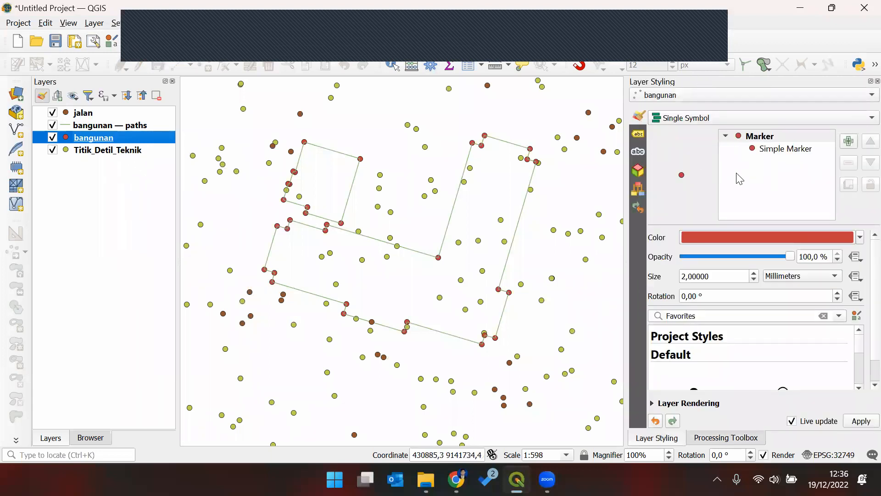
pyautogui.click(638, 134)
pyautogui.click(710, 119)
pyautogui.click(676, 132)
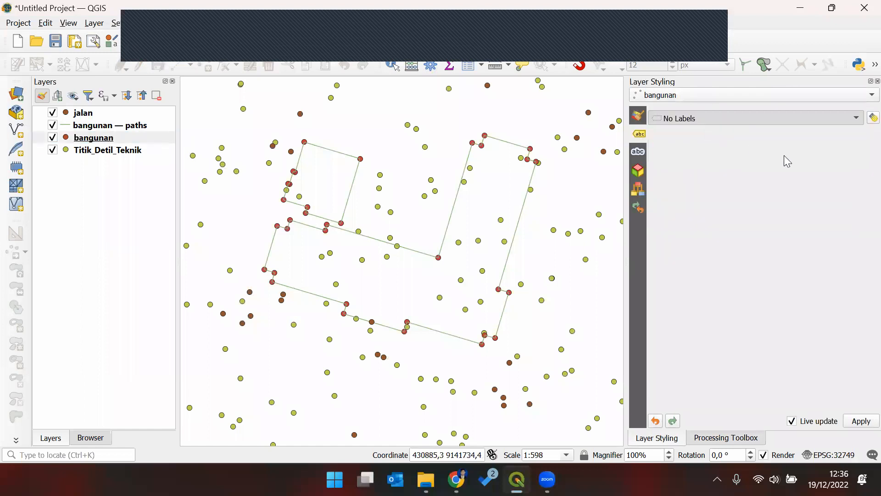
pyautogui.click(853, 135)
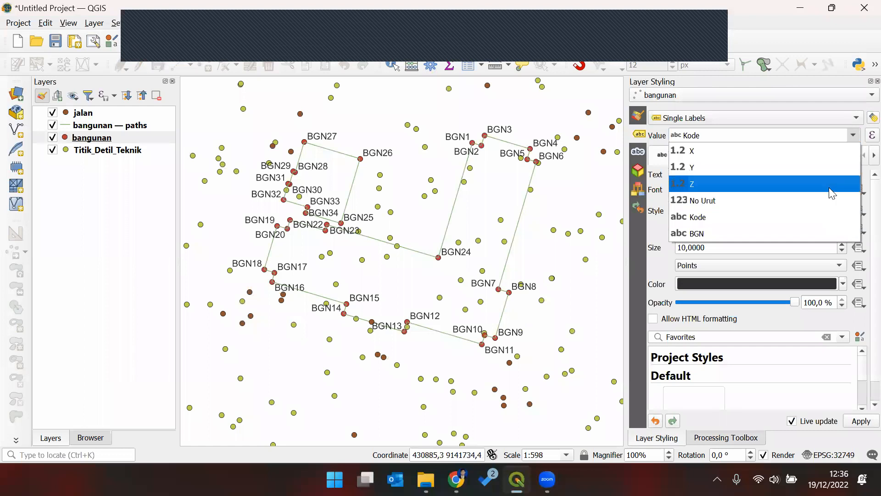
pyautogui.click(826, 188)
# - Examine the Z labels at the building corners along the full outline
pyautogui.moveTo(362, 300); pyautogui.dragTo(310, 310)
pyautogui.scroll(1, 283, 283)
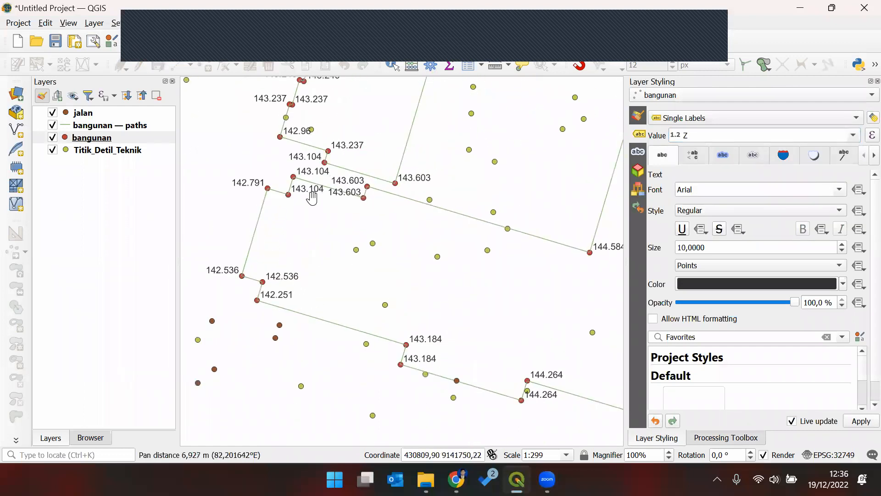
pyautogui.moveTo(360, 191); pyautogui.dragTo(299, 190)
pyautogui.moveTo(513, 200); pyautogui.dragTo(364, 266)
pyautogui.moveTo(495, 199); pyautogui.dragTo(485, 219)
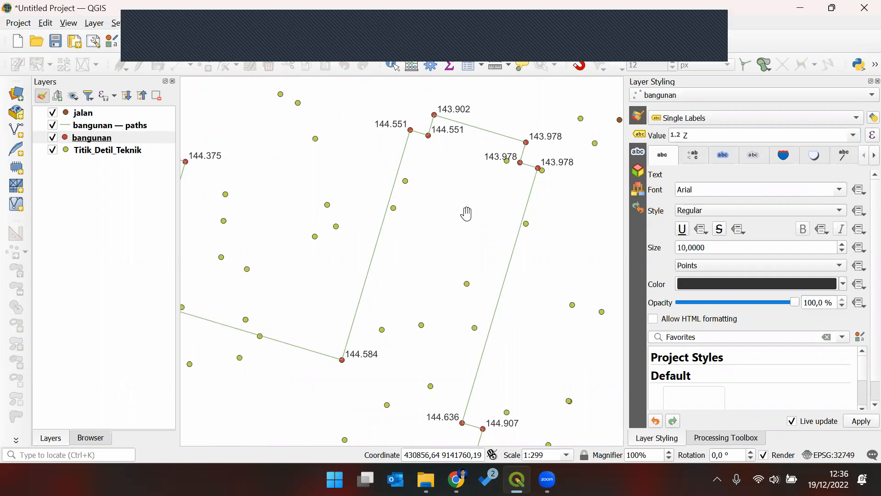
pyautogui.moveTo(523, 202); pyautogui.dragTo(528, 159)
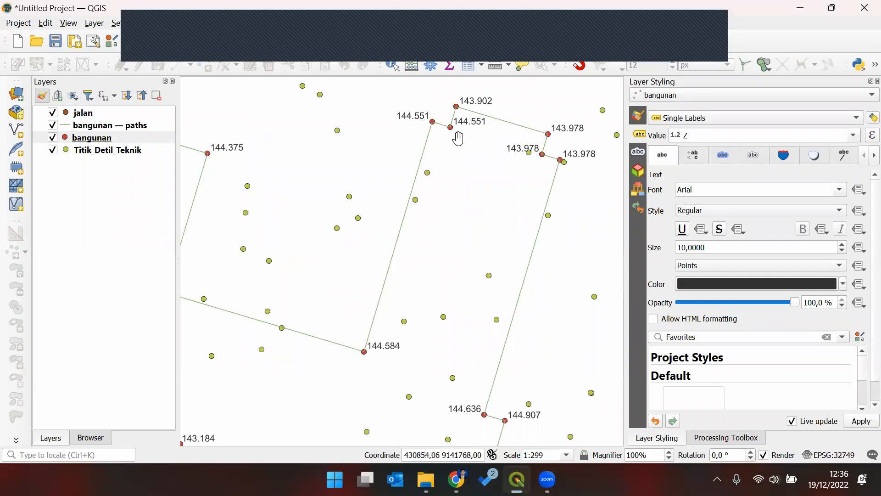
pyautogui.moveTo(458, 138)
pyautogui.mouseDown()
pyautogui.moveTo(448, 142)
pyautogui.moveTo(450, 132)
pyautogui.mouseUp()
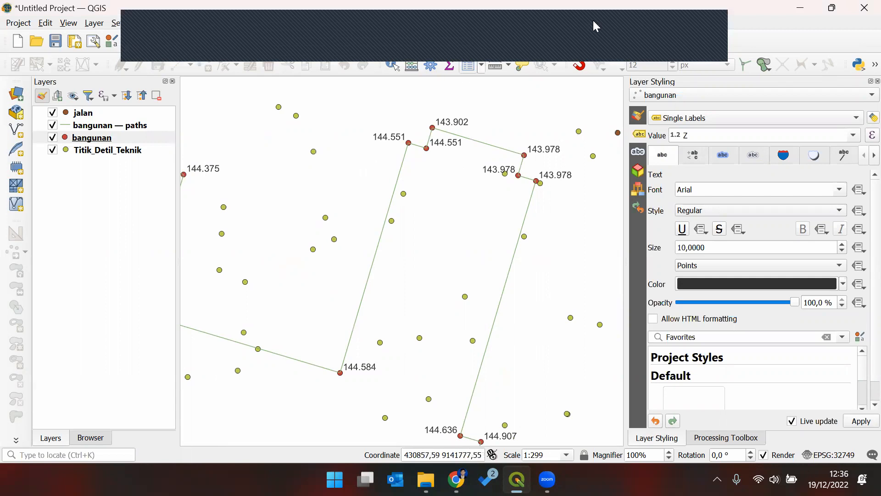
# - Annotate the map with a freehand curve across the building's upper end and a wavy line along its inner edge to the 144.584 corner
pyautogui.click(603, 45)
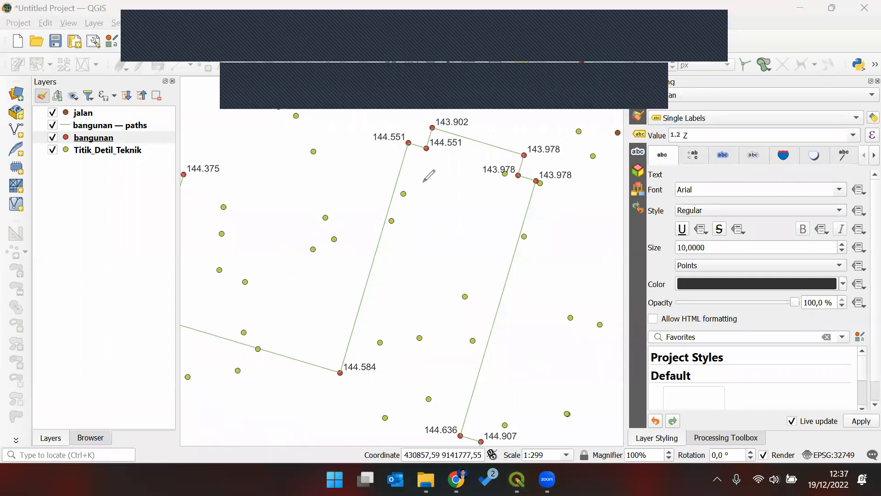
pyautogui.moveTo(393, 122)
pyautogui.mouseDown()
pyautogui.moveTo(441, 146)
pyautogui.moveTo(465, 177)
pyautogui.mouseUp()
pyautogui.moveTo(499, 206); pyautogui.dragTo(539, 209)
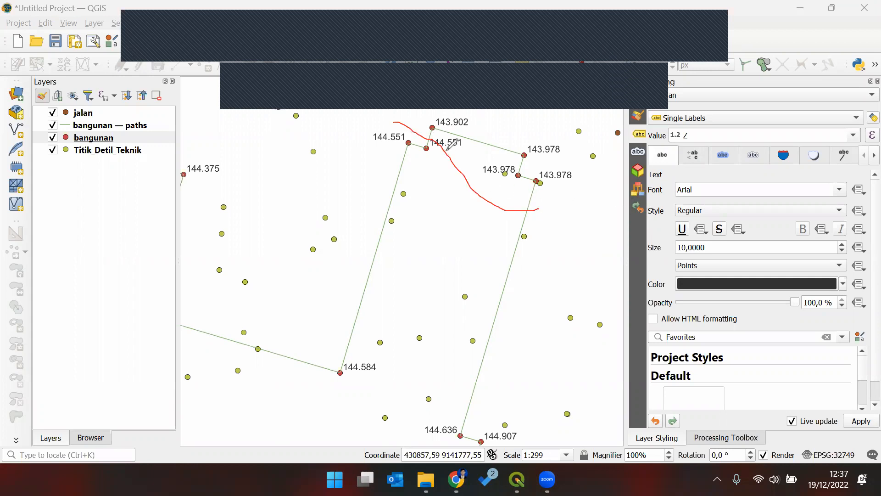
pyautogui.moveTo(401, 159)
pyautogui.mouseDown()
pyautogui.moveTo(336, 367)
pyautogui.moveTo(285, 349)
pyautogui.mouseUp()
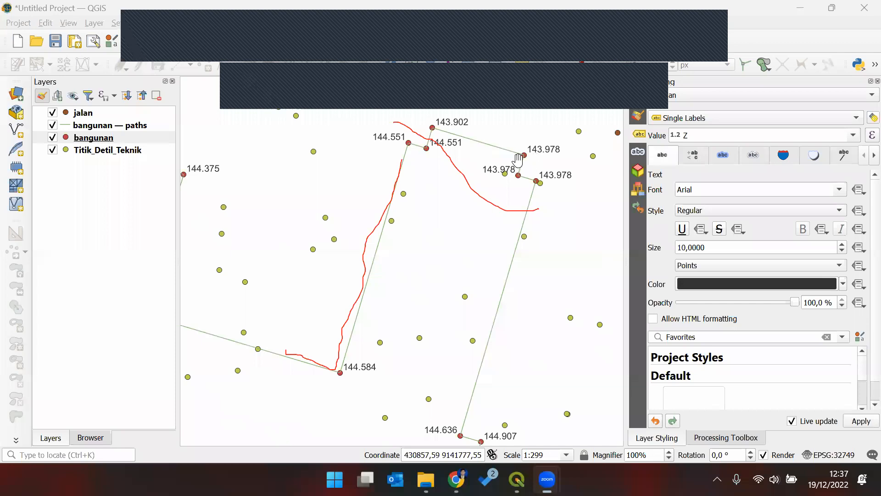
# - Remove the freehand annotations from the map and hide the Titik_Detil_Teknik points
pyautogui.click(635, 73)
pyautogui.click(651, 111)
pyautogui.moveTo(479, 174); pyautogui.dragTo(488, 189)
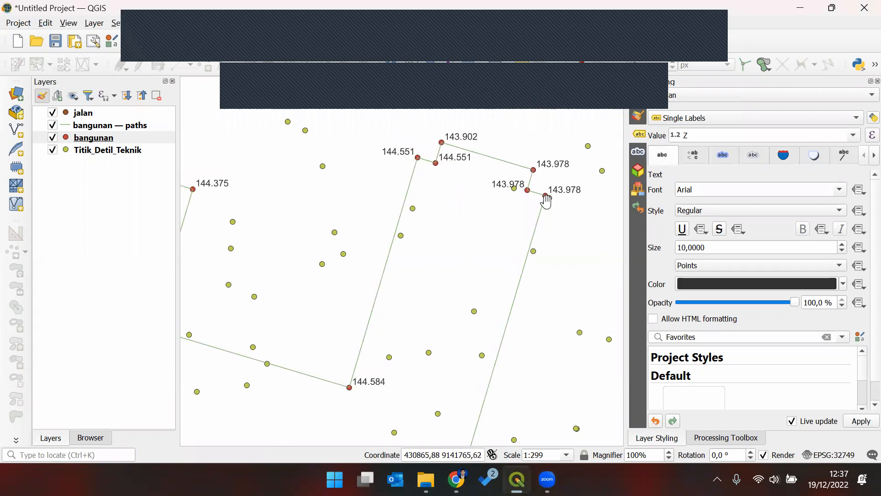
pyautogui.click(65, 139)
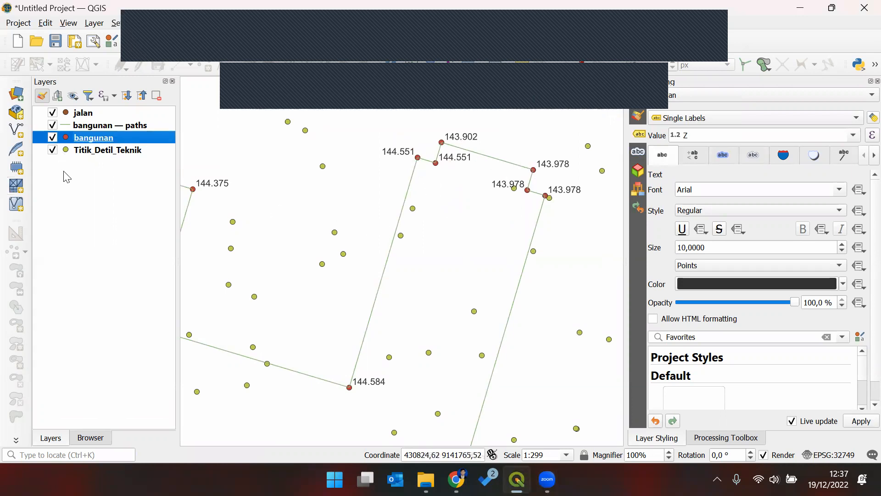
pyautogui.click(53, 150)
# - Examine the Z labels along the building outline, from the 144.584 corner out to the corners of both wings
pyautogui.moveTo(320, 225); pyautogui.dragTo(373, 210)
pyautogui.moveTo(307, 280); pyautogui.dragTo(296, 227)
pyautogui.moveTo(327, 258); pyautogui.dragTo(260, 349)
pyautogui.moveTo(436, 205); pyautogui.dragTo(355, 259)
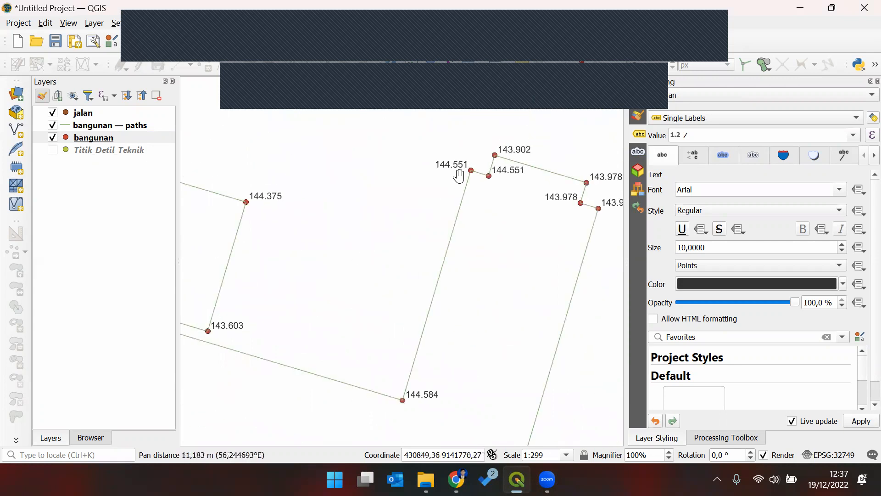
pyautogui.moveTo(412, 236); pyautogui.dragTo(394, 196)
pyautogui.moveTo(342, 259); pyautogui.dragTo(362, 309)
pyautogui.moveTo(421, 300); pyautogui.dragTo(402, 299)
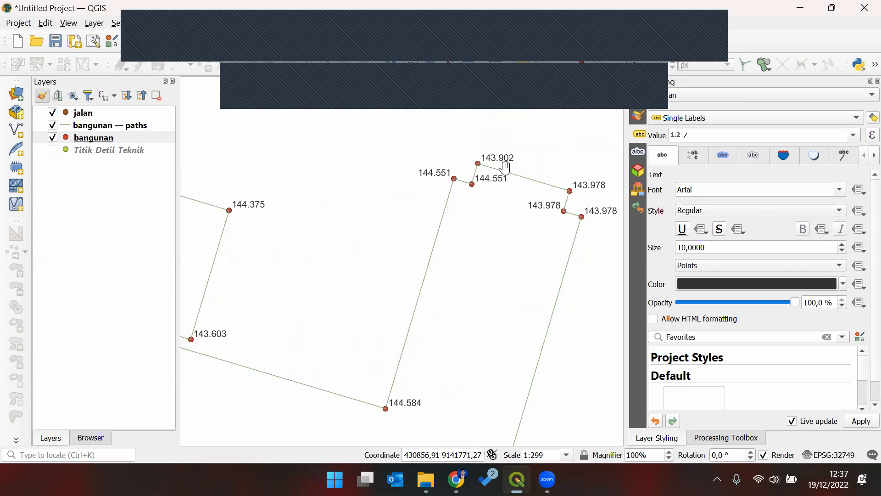
pyautogui.moveTo(473, 248); pyautogui.dragTo(466, 228)
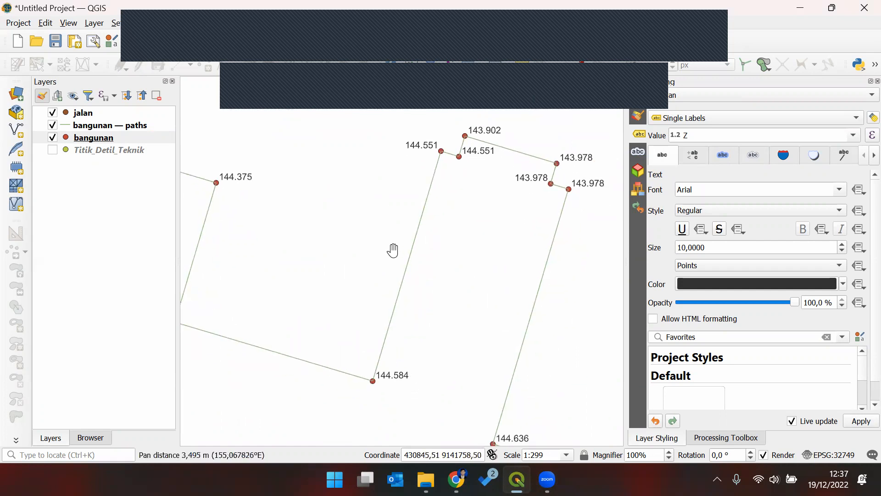
pyautogui.scroll(-1, 376, 259)
pyautogui.scroll(1, 377, 260)
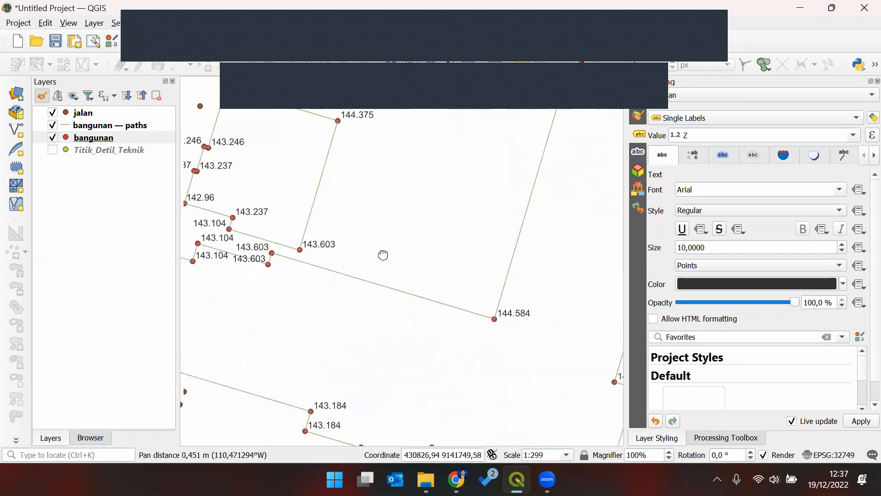
pyautogui.moveTo(376, 262); pyautogui.dragTo(393, 244)
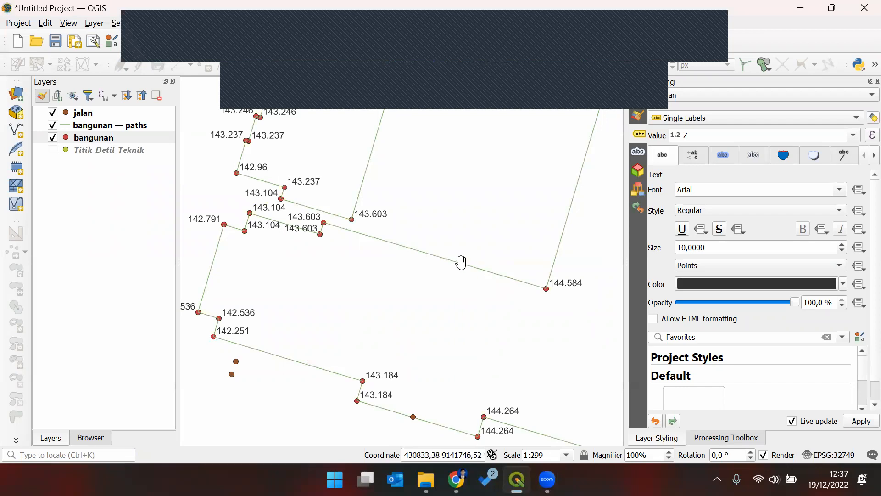
pyautogui.moveTo(462, 260); pyautogui.dragTo(434, 283)
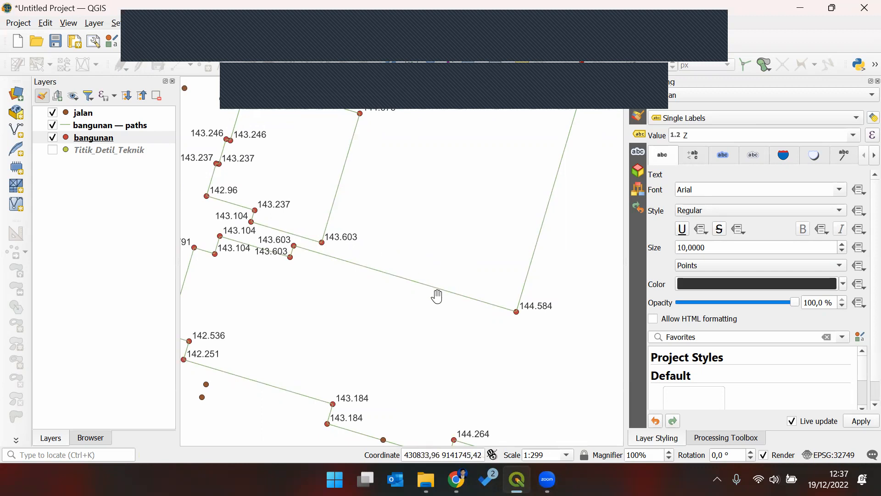
pyautogui.moveTo(534, 218); pyautogui.dragTo(480, 232)
pyautogui.moveTo(487, 271); pyautogui.dragTo(490, 216)
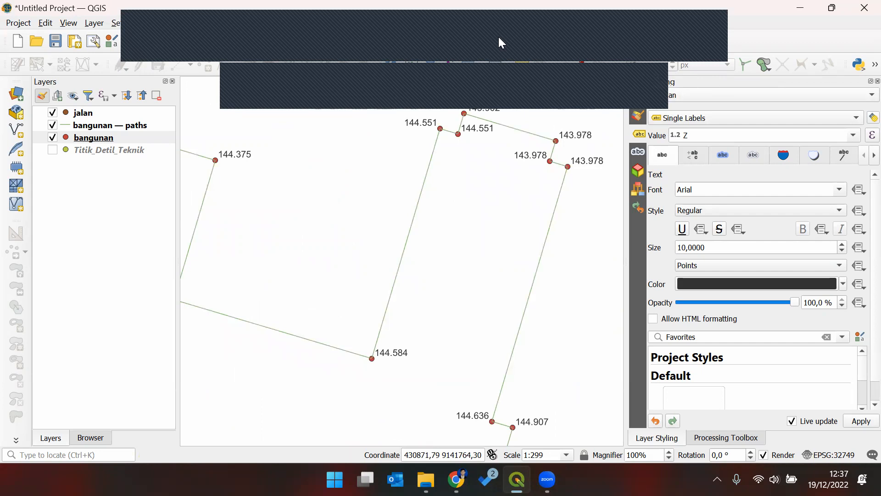
# - Review the processing algorithms available in the Mesh group
pyautogui.click(739, 438)
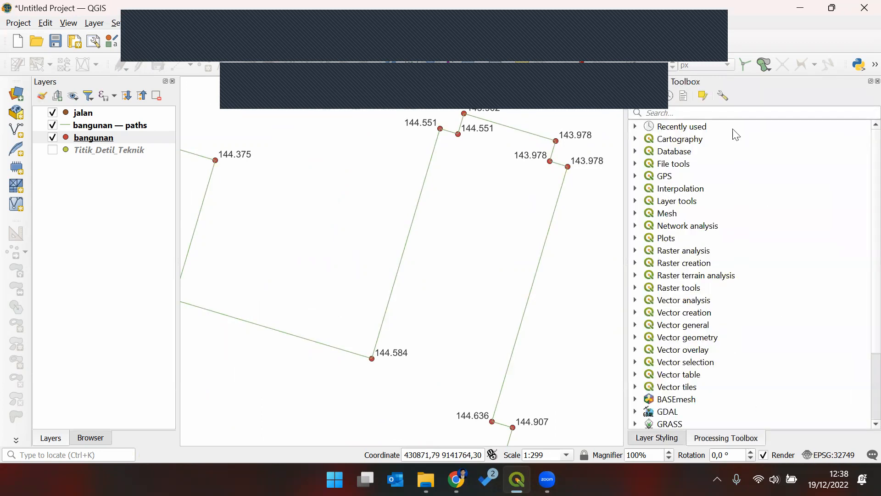
pyautogui.click(636, 214)
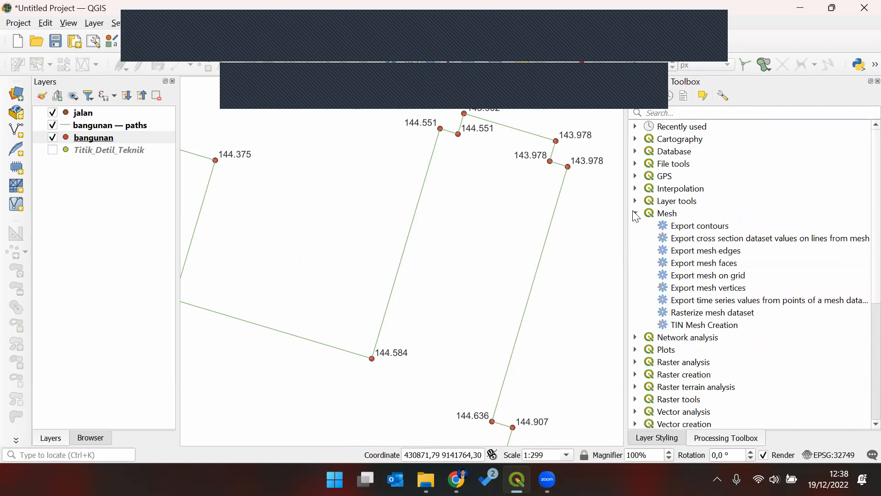
pyautogui.click(661, 213)
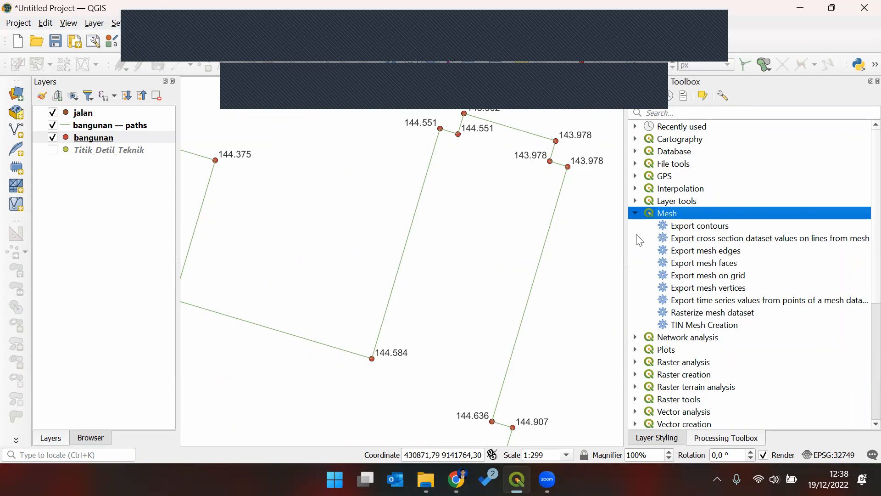
pyautogui.click(636, 213)
# - Search the processing algorithms for "set z" and open Set Z value from Vector geometry
pyautogui.click(705, 112)
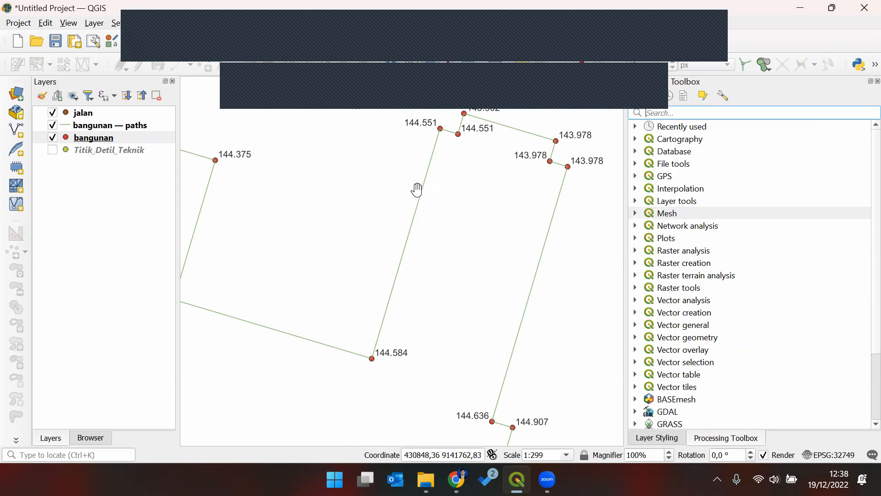
pyautogui.write('set z')
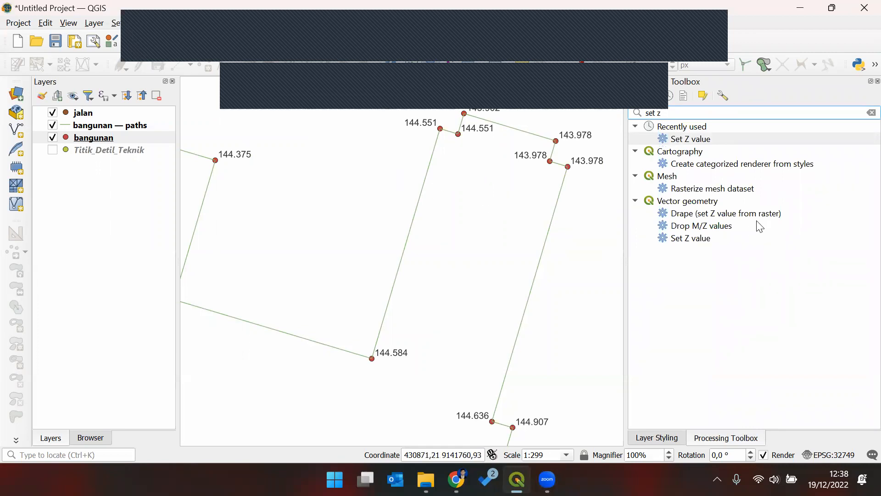
pyautogui.click(692, 205)
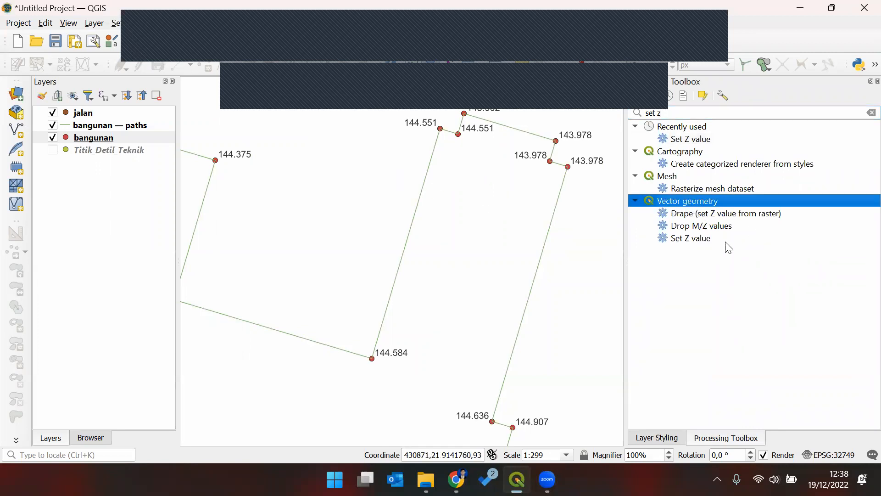
pyautogui.click(729, 241)
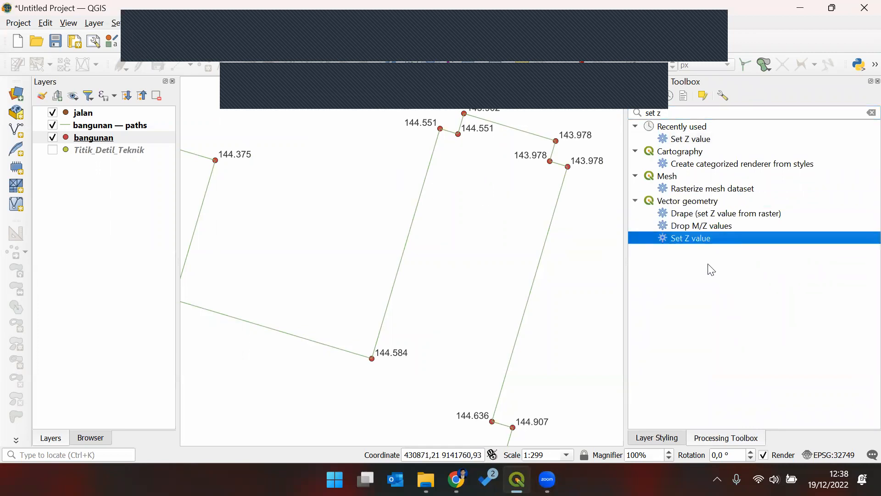
pyautogui.doubleClick(691, 239)
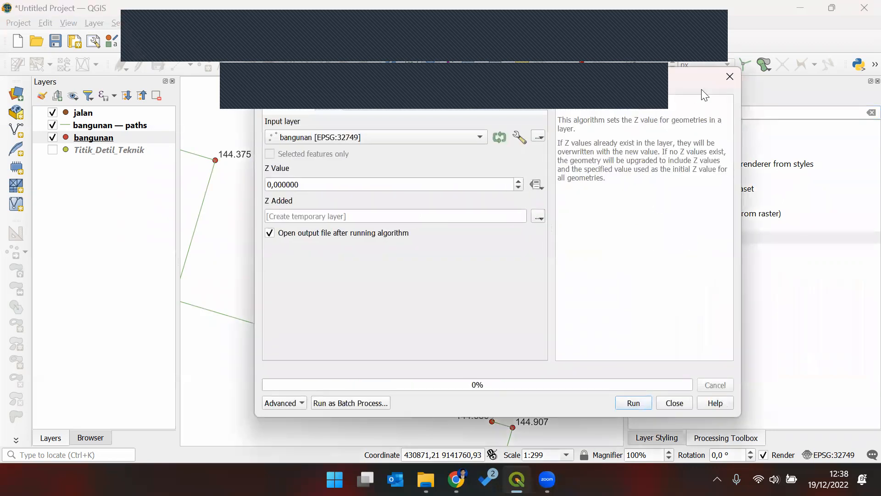
pyautogui.moveTo(693, 80); pyautogui.dragTo(709, 106)
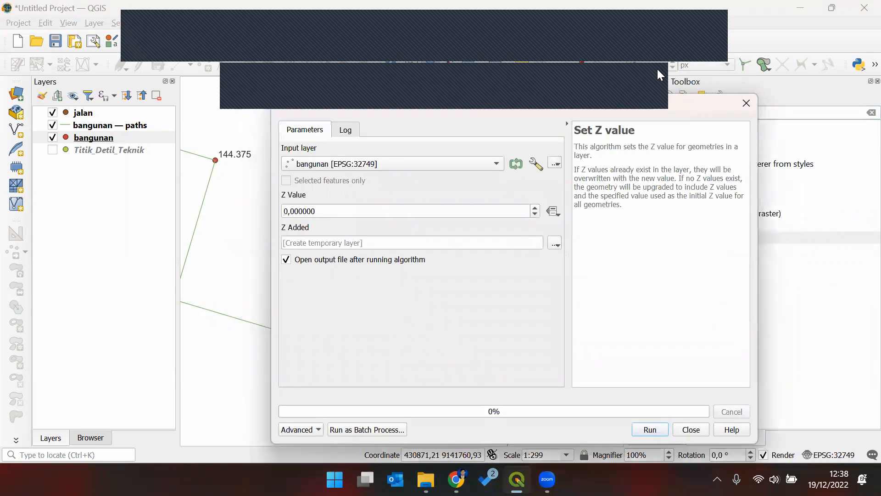
pyautogui.moveTo(651, 97); pyautogui.dragTo(665, 77)
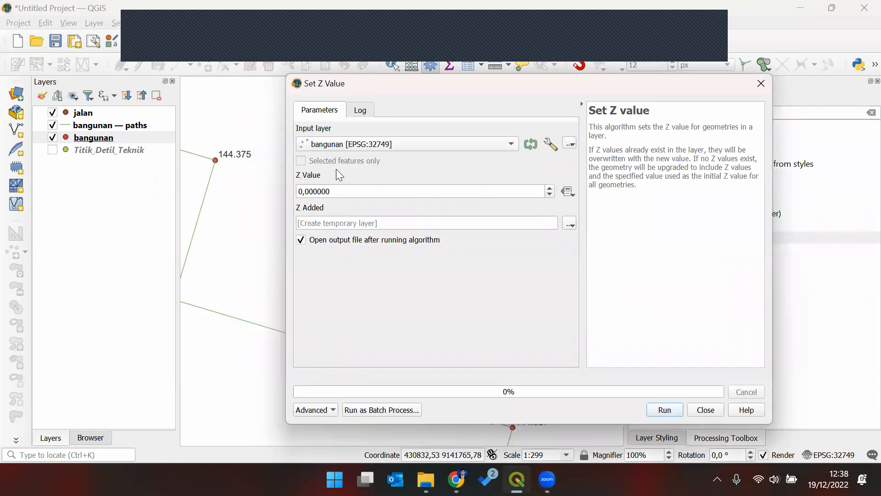
# - Run Set Z value on the bangunan — paths layer with a Z value of 143.5, output to a temporary layer
pyautogui.click(414, 145)
pyautogui.click(415, 132)
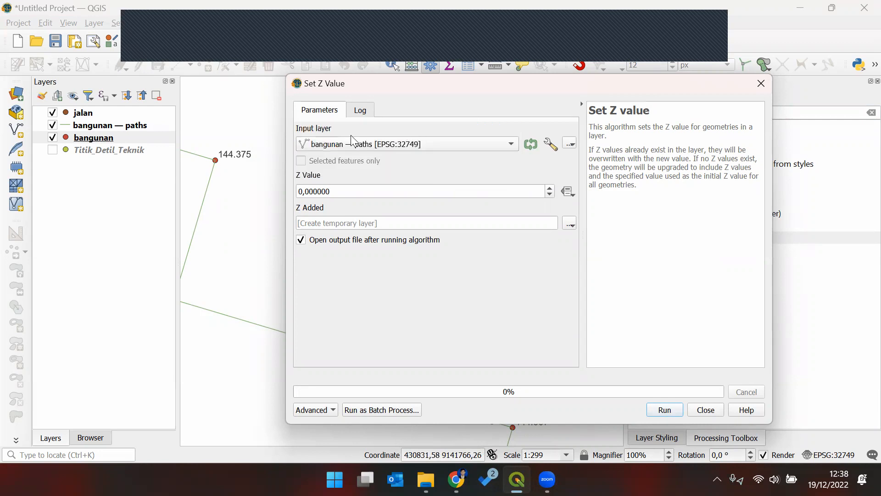
pyautogui.doubleClick(343, 190)
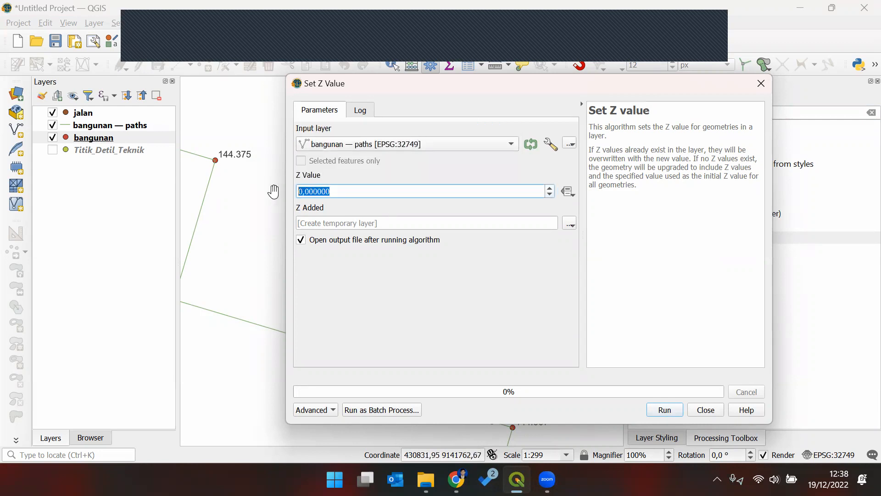
pyautogui.write('143.5')
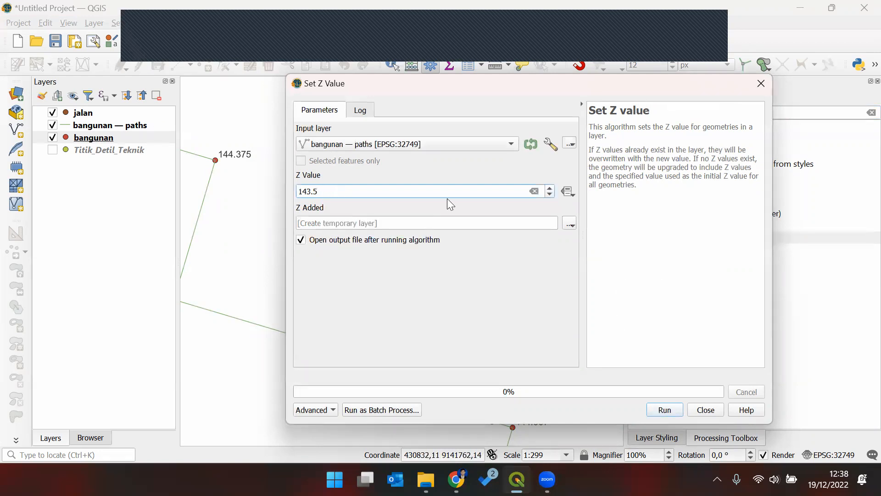
pyautogui.click(664, 410)
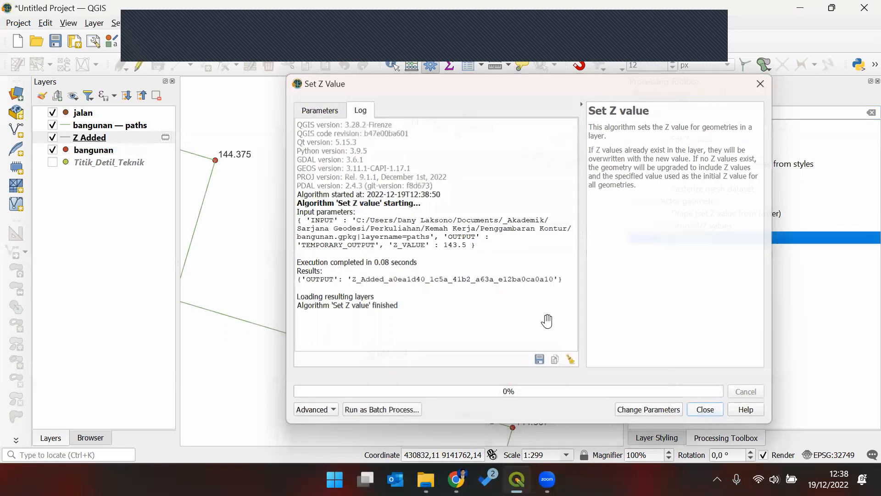
# - Hide the original bangunan — paths layer and move it below Titik_Detil_Teknik in the layer order
pyautogui.click(125, 136)
pyautogui.moveTo(301, 234); pyautogui.dragTo(369, 203)
pyautogui.moveTo(272, 297); pyautogui.dragTo(383, 291)
pyautogui.click(56, 124)
pyautogui.moveTo(90, 125); pyautogui.dragTo(101, 195)
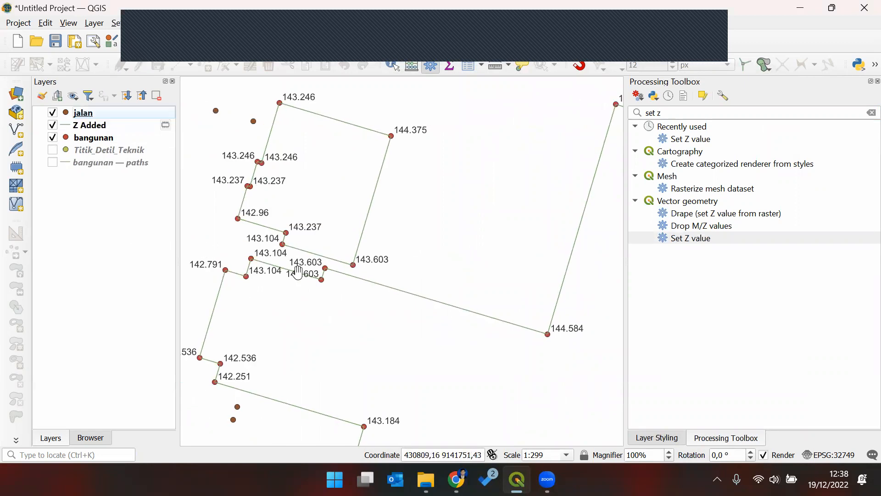
pyautogui.moveTo(298, 272); pyautogui.dragTo(345, 269)
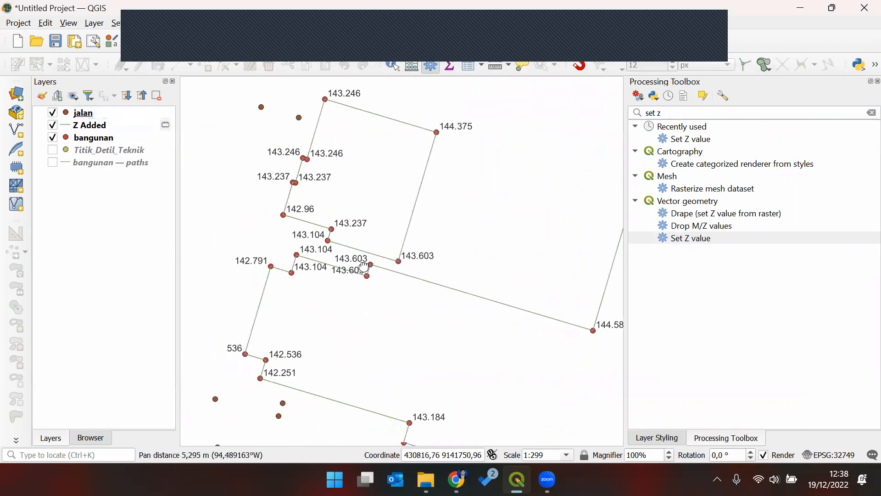
# - Rename the temporary Z Added layer to Bangunan Z Added
pyautogui.click(125, 130)
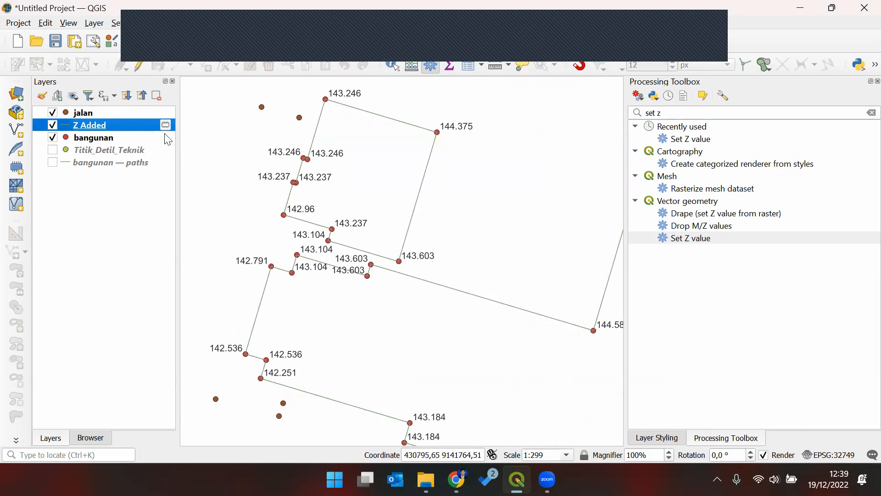
pyautogui.click(135, 131)
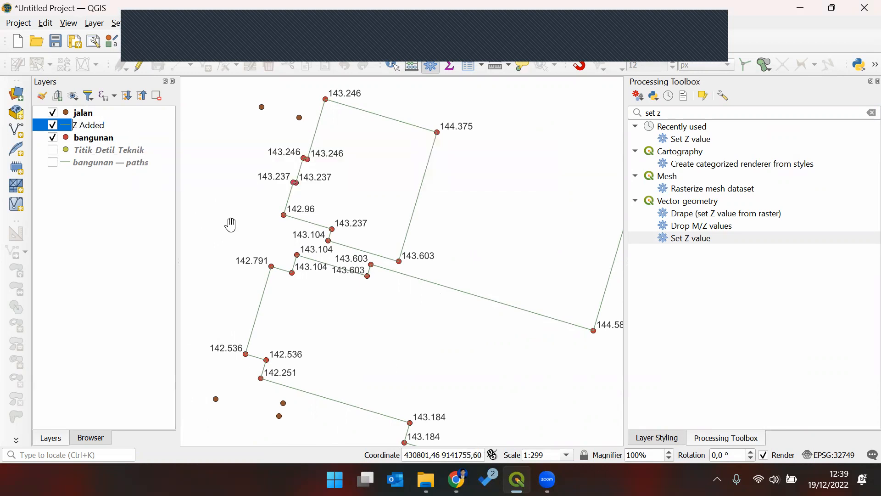
pyautogui.write('Bangunan')
# - Temporarily show the Titik_Detil_Teknik points to compare them with the labelled building corners, and hide them again
pyautogui.moveTo(529, 319); pyautogui.dragTo(444, 236)
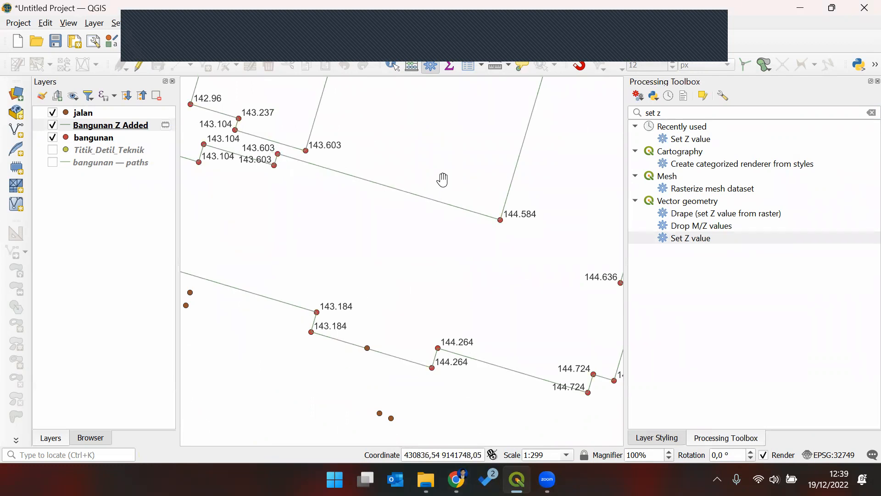
pyautogui.click(52, 150)
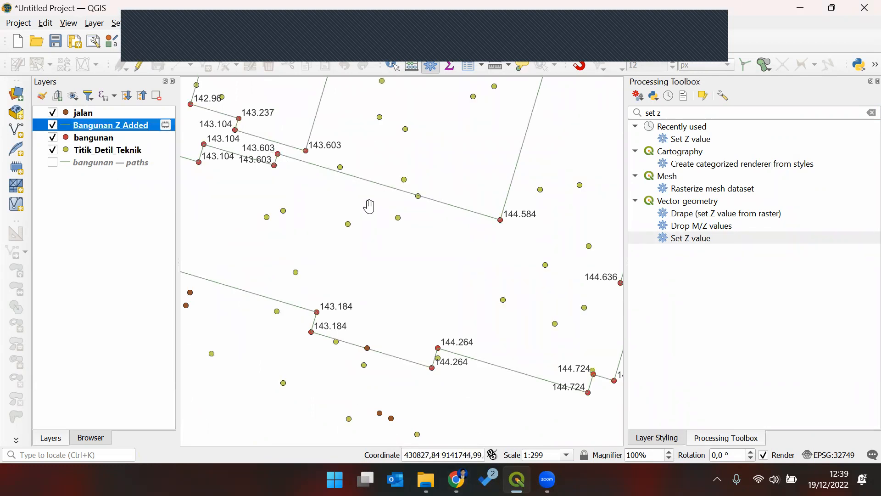
pyautogui.scroll(-1, 367, 205)
pyautogui.moveTo(320, 218); pyautogui.dragTo(359, 242)
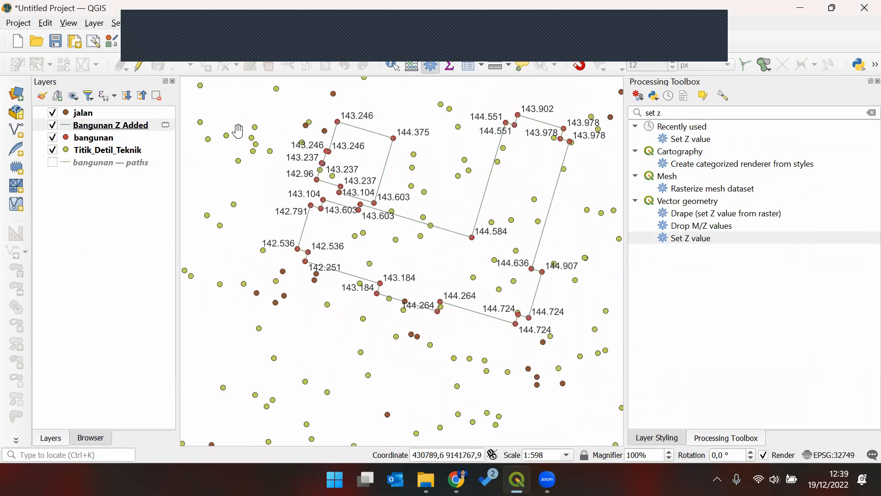
pyautogui.moveTo(438, 171); pyautogui.dragTo(436, 182)
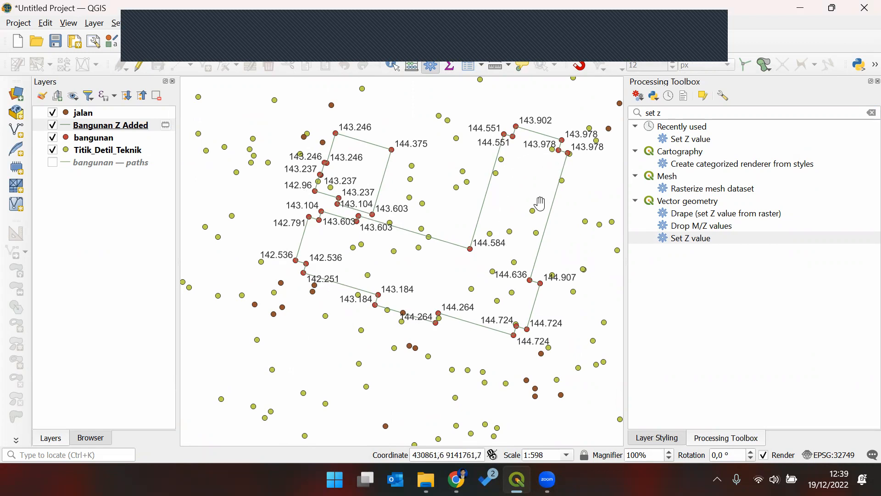
pyautogui.moveTo(291, 249); pyautogui.dragTo(278, 271)
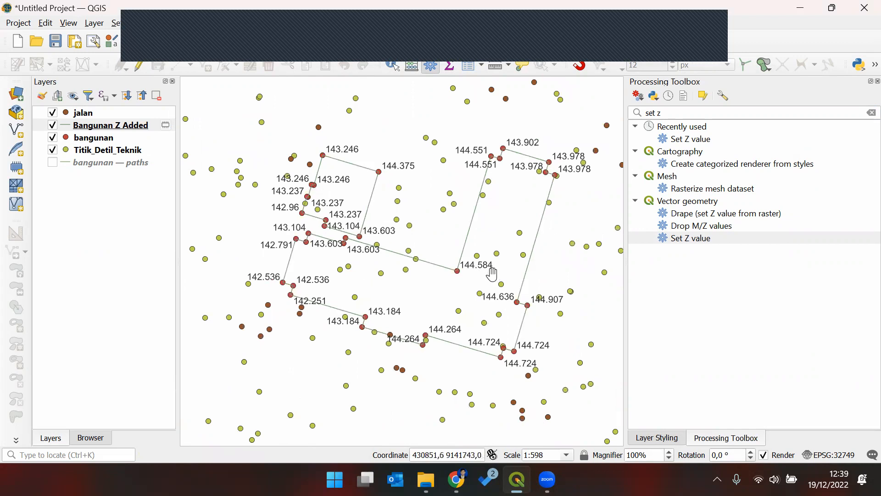
pyautogui.moveTo(465, 255); pyautogui.dragTo(473, 236)
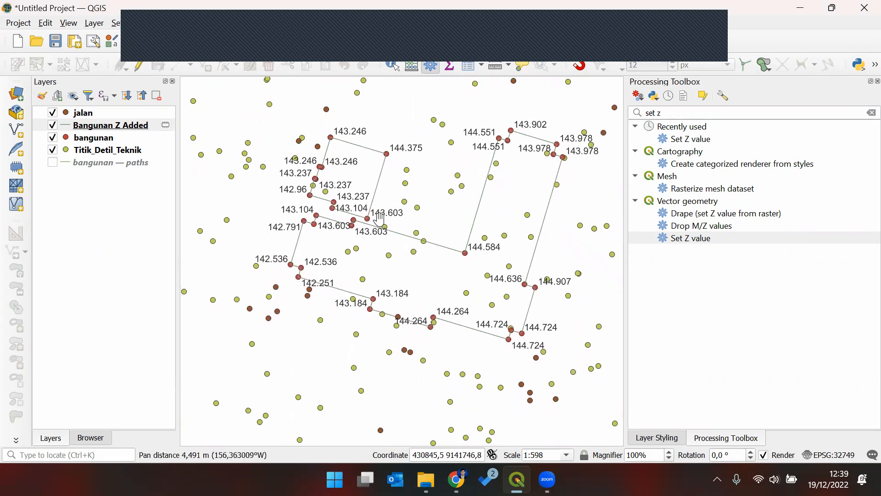
pyautogui.click(52, 150)
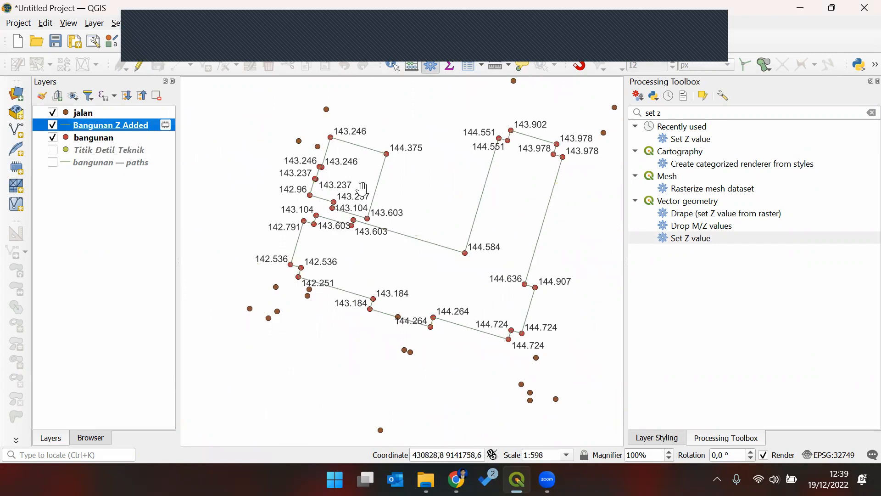
pyautogui.moveTo(289, 263); pyautogui.dragTo(298, 254)
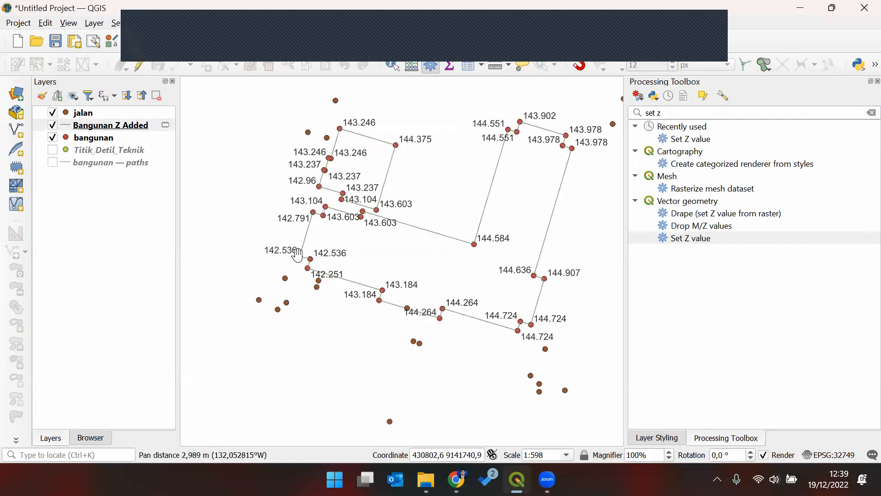
pyautogui.moveTo(255, 219); pyautogui.dragTo(269, 197)
pyautogui.moveTo(299, 271); pyautogui.dragTo(299, 260)
pyautogui.moveTo(456, 182); pyautogui.dragTo(458, 162)
pyautogui.moveTo(419, 207); pyautogui.dragTo(446, 150)
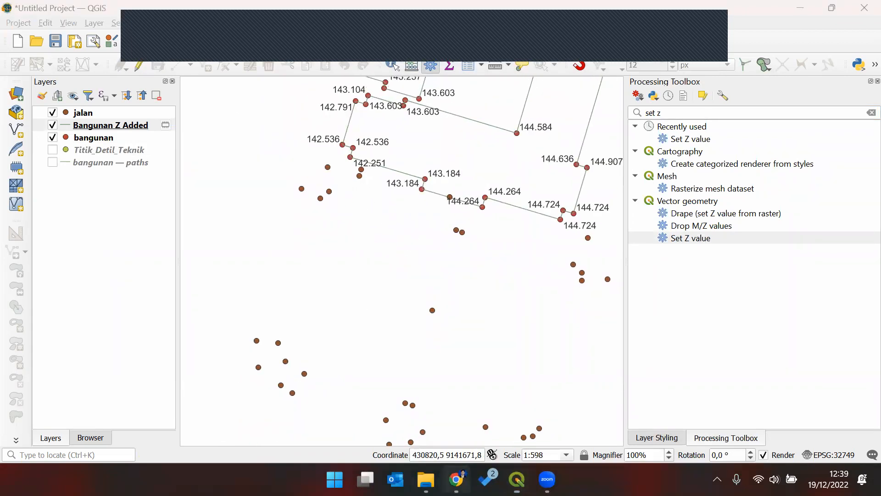
# - Switch to the Notion outline in Chrome and highlight the item "Breaklines untuk detil elevasi, dll"
pyautogui.click(455, 479)
pyautogui.moveTo(391, 260); pyautogui.dragTo(240, 267)
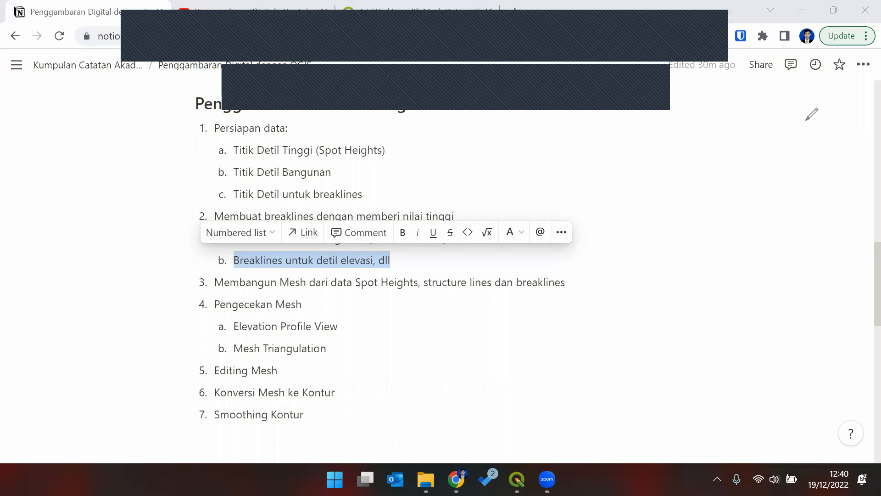
# - Annotate the outline page with two roughly parallel freehand red lines representing road edges, redrawing the upper line once
pyautogui.moveTo(799, 107)
pyautogui.mouseDown()
pyautogui.moveTo(625, 143)
pyautogui.moveTo(500, 191)
pyautogui.mouseUp()
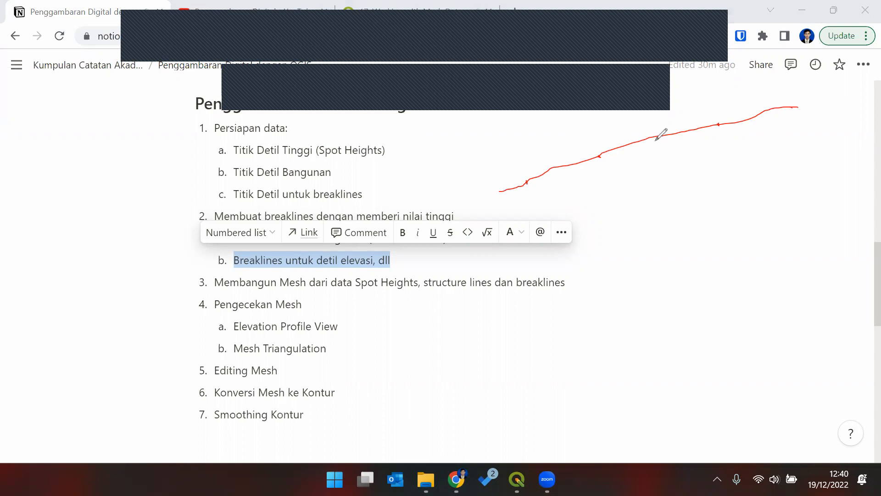
pyautogui.moveTo(662, 137); pyautogui.dragTo(663, 141)
pyautogui.moveTo(489, 168)
pyautogui.mouseDown()
pyautogui.moveTo(679, 134)
pyautogui.moveTo(756, 97)
pyautogui.mouseUp()
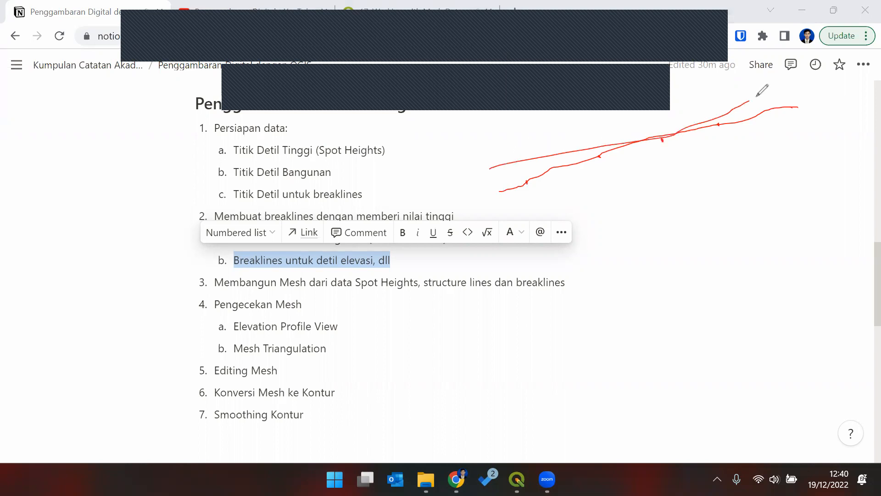
pyautogui.hotkey('ctrl', 'z')
pyautogui.moveTo(480, 169); pyautogui.dragTo(755, 85)
pyautogui.moveTo(810, 76); pyautogui.dragTo(809, 76)
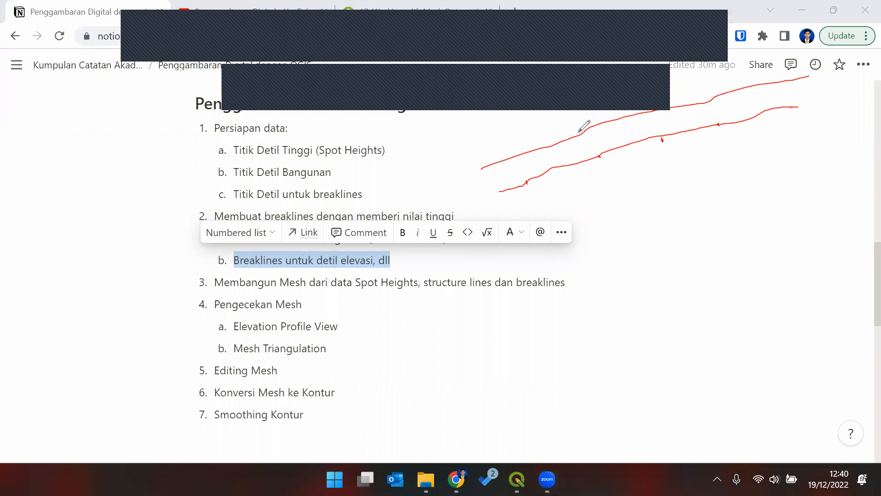
# - Add point marks and crossing strokes to the annotated road lines, and clear all annotations from the outline page
pyautogui.moveTo(515, 156); pyautogui.dragTo(516, 159)
pyautogui.moveTo(583, 131); pyautogui.dragTo(583, 134)
pyautogui.moveTo(732, 102); pyautogui.dragTo(679, 113)
pyautogui.moveTo(537, 122)
pyautogui.mouseDown()
pyautogui.moveTo(664, 96)
pyautogui.moveTo(685, 161)
pyautogui.moveTo(585, 200)
pyautogui.mouseUp()
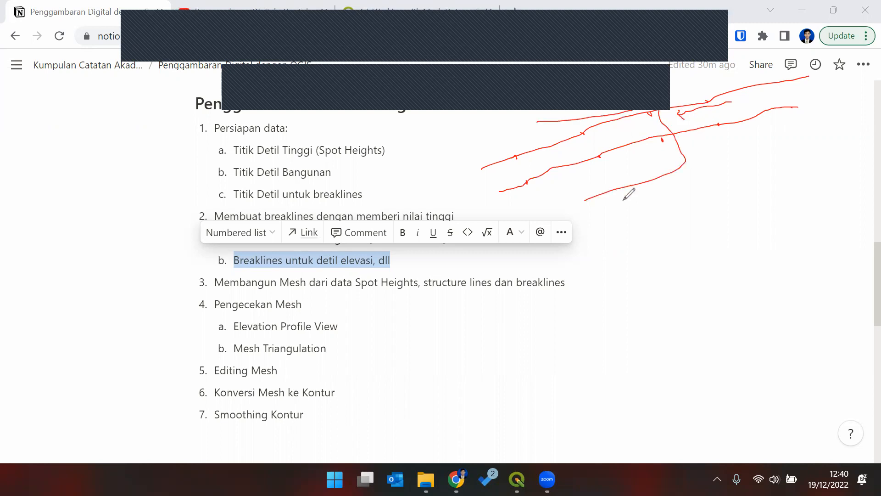
pyautogui.moveTo(603, 155); pyautogui.dragTo(659, 143)
pyautogui.moveTo(602, 155); pyautogui.dragTo(661, 140)
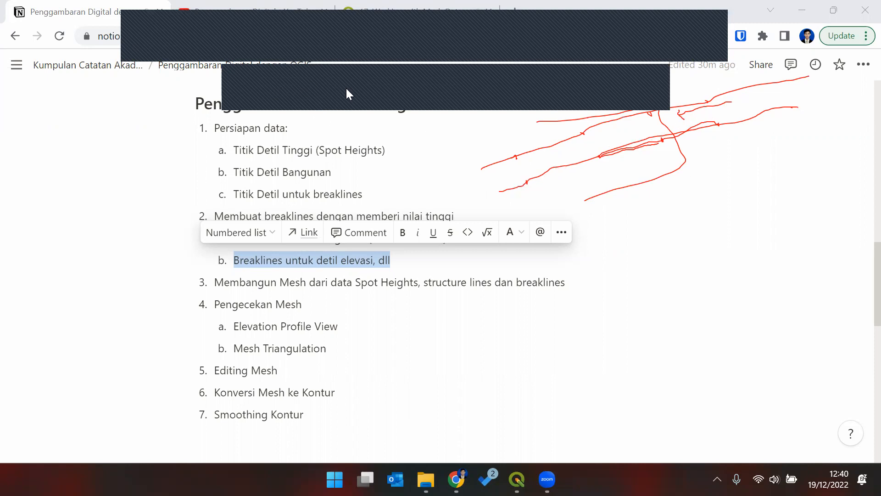
pyautogui.click(620, 93)
pyautogui.click(249, 95)
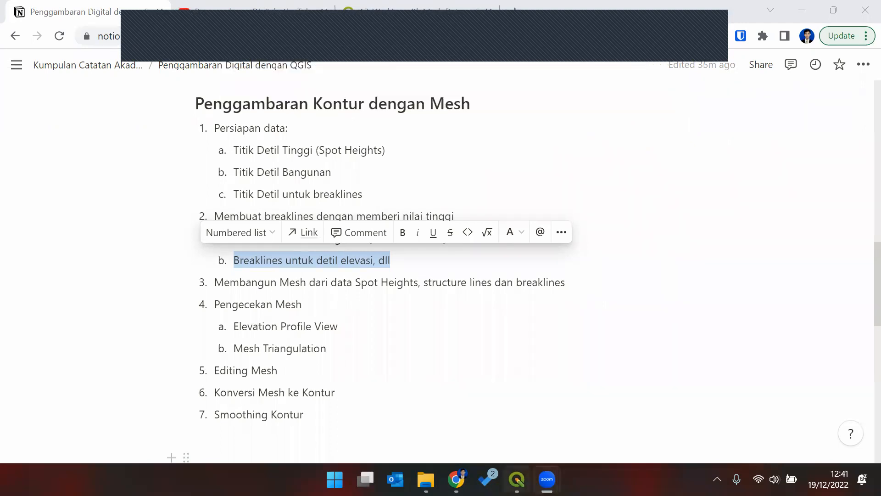
# - Switch back to QGIS and hide the bangunan point layer
pyautogui.click(517, 479)
pyautogui.moveTo(312, 240); pyautogui.dragTo(348, 196)
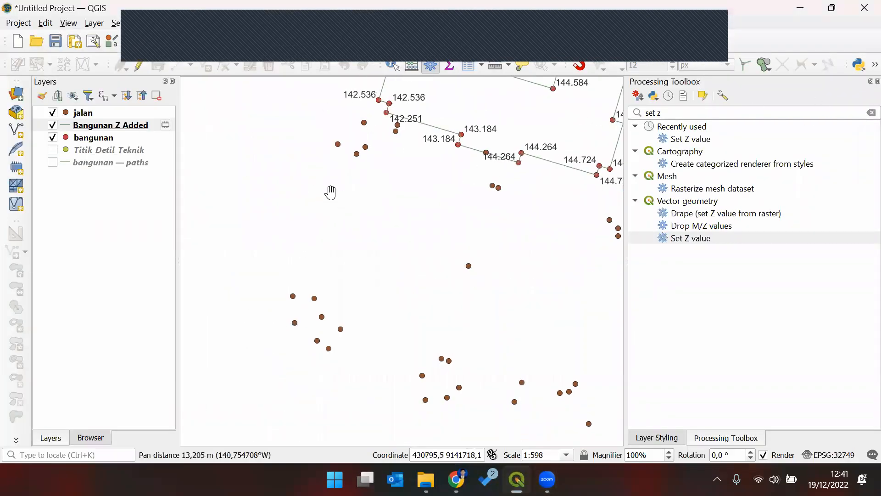
pyautogui.click(53, 138)
# - Turn on Single Labels for the jalan point layer
pyautogui.click(81, 114)
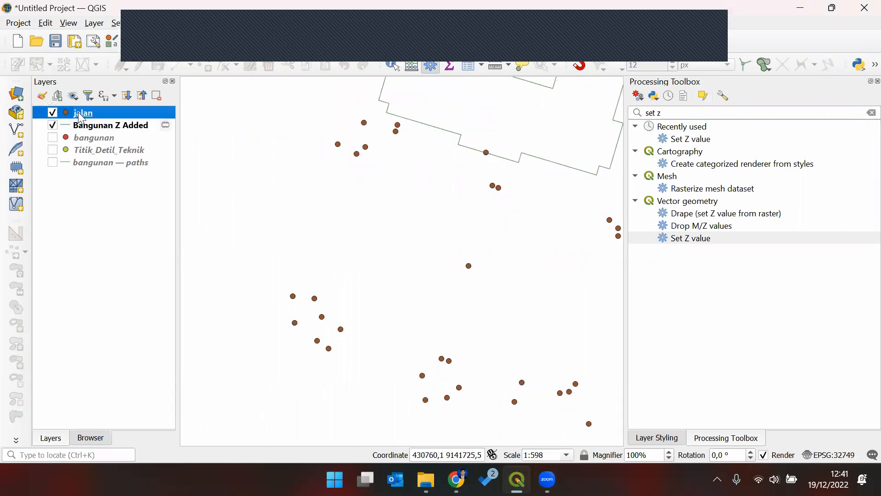
pyautogui.click(658, 438)
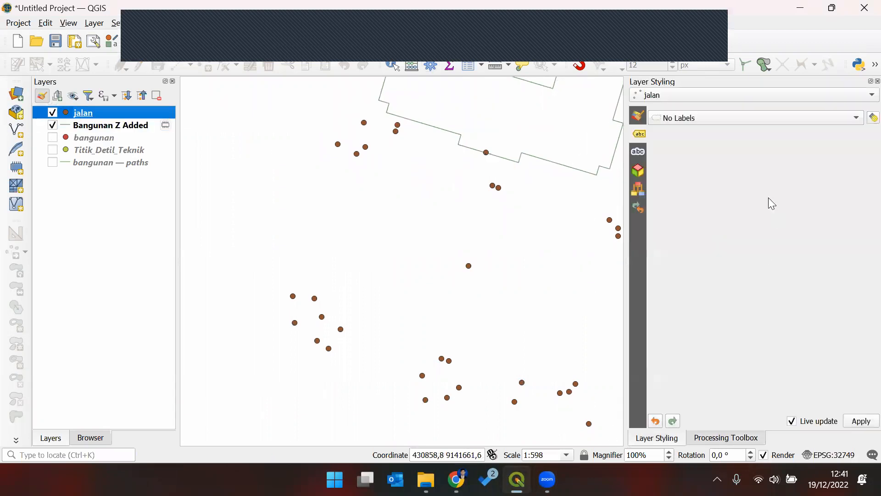
pyautogui.click(745, 118)
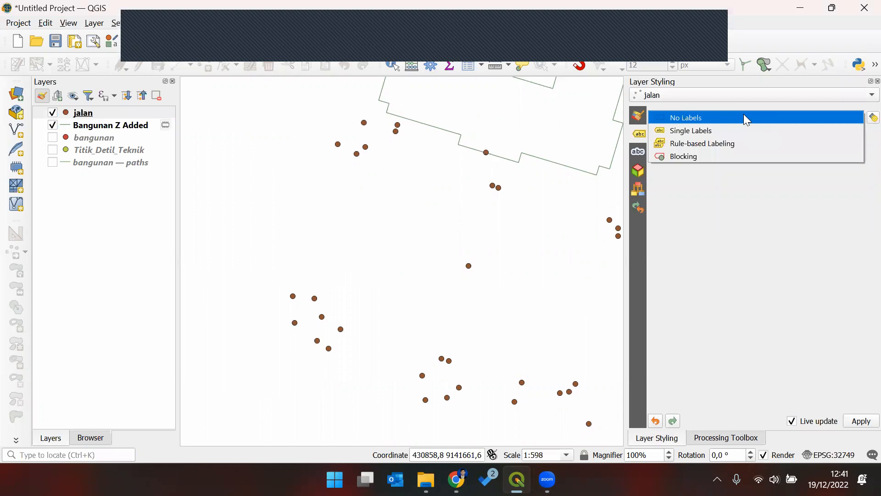
pyautogui.click(747, 118)
pyautogui.click(745, 134)
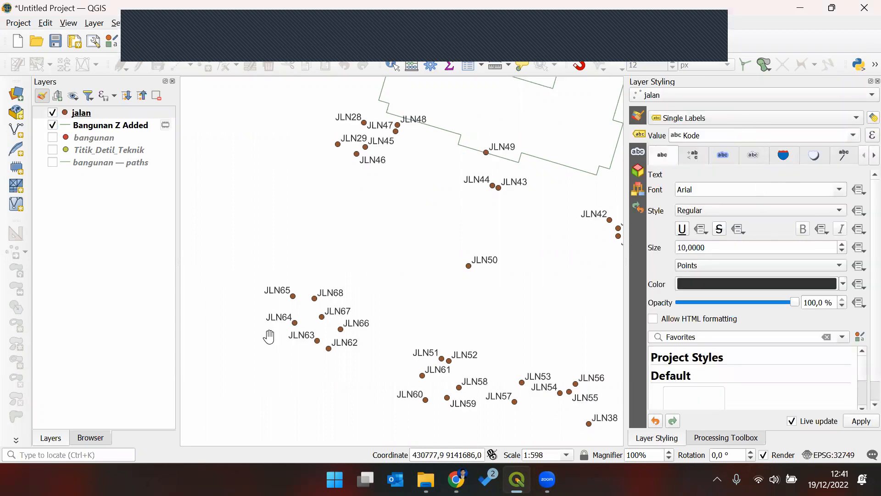
# - Set the label value of the jalan points to the Z field
pyautogui.moveTo(290, 303); pyautogui.dragTo(340, 304)
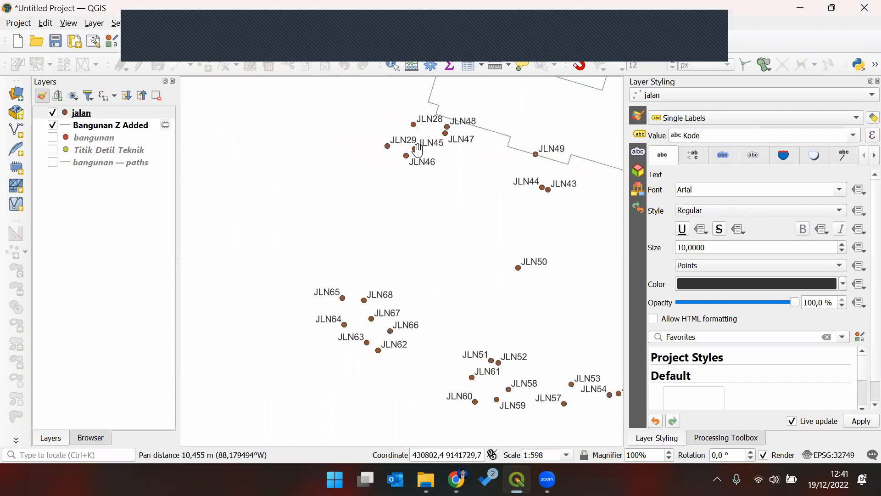
pyautogui.moveTo(449, 214); pyautogui.dragTo(432, 226)
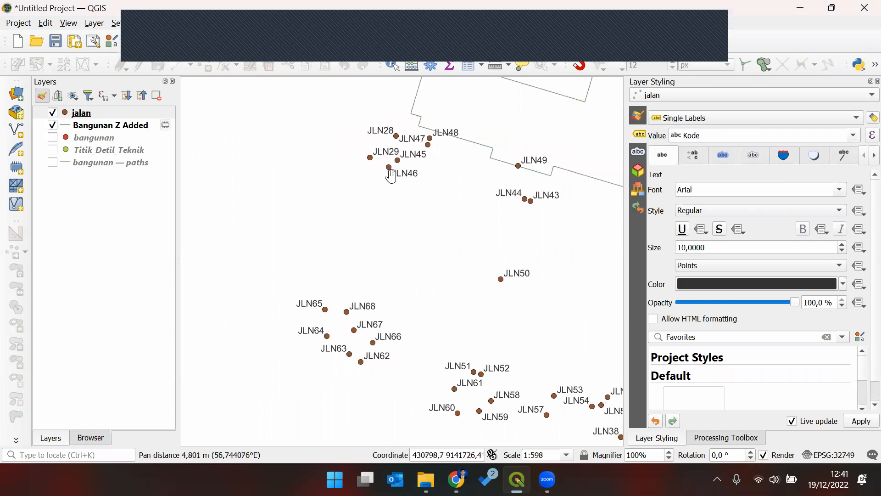
pyautogui.moveTo(350, 322); pyautogui.dragTo(327, 279)
pyautogui.moveTo(474, 356); pyautogui.dragTo(459, 361)
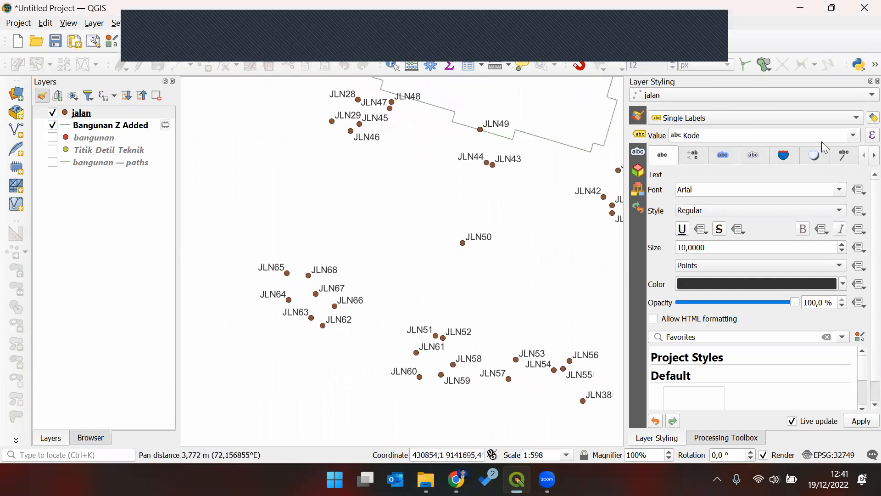
pyautogui.click(853, 135)
pyautogui.click(817, 182)
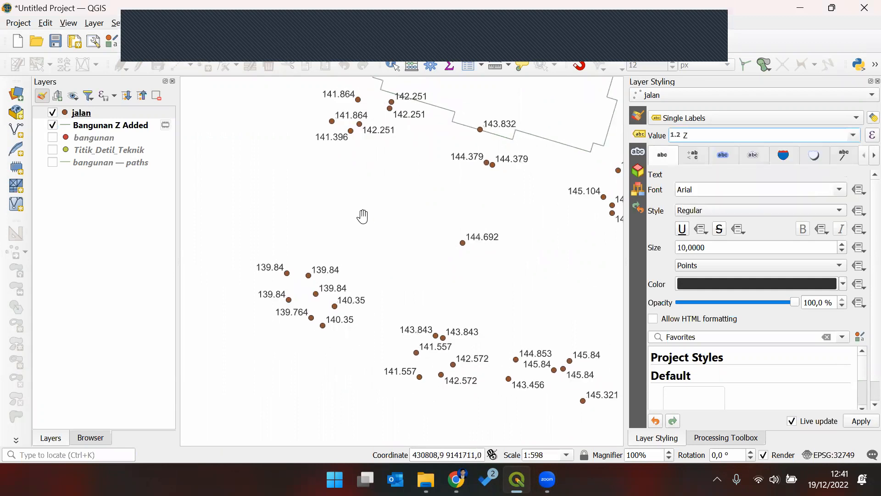
# - Annotate two freehand road edges from the 141.864 and 142.251 points down to the 139.84 and 140.35 point group
pyautogui.moveTo(362, 216); pyautogui.dragTo(374, 235)
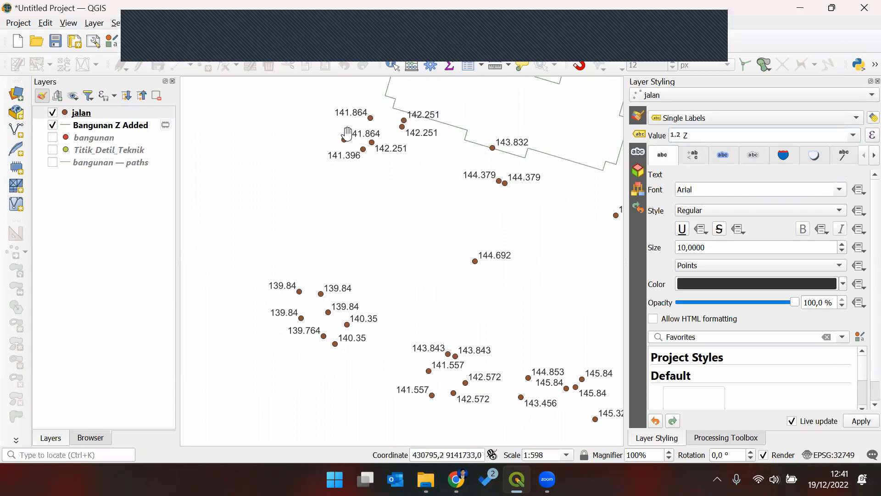
pyautogui.moveTo(391, 177); pyautogui.dragTo(421, 190)
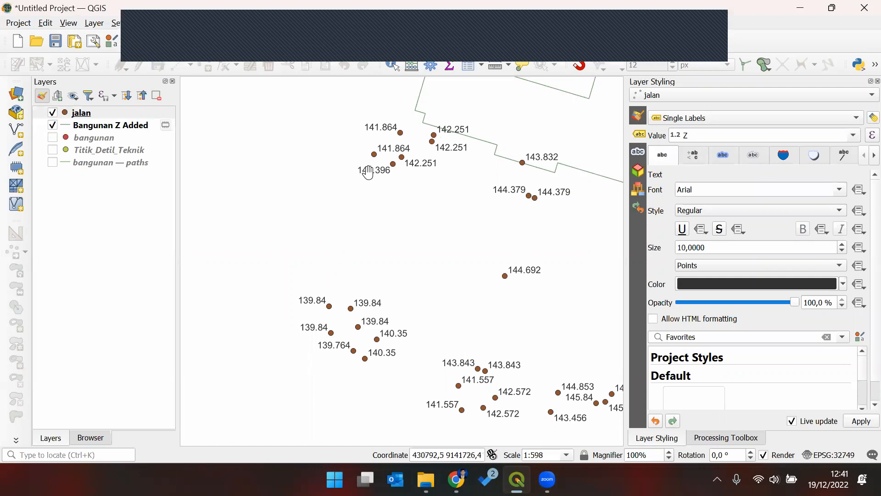
pyautogui.moveTo(379, 154); pyautogui.dragTo(391, 136)
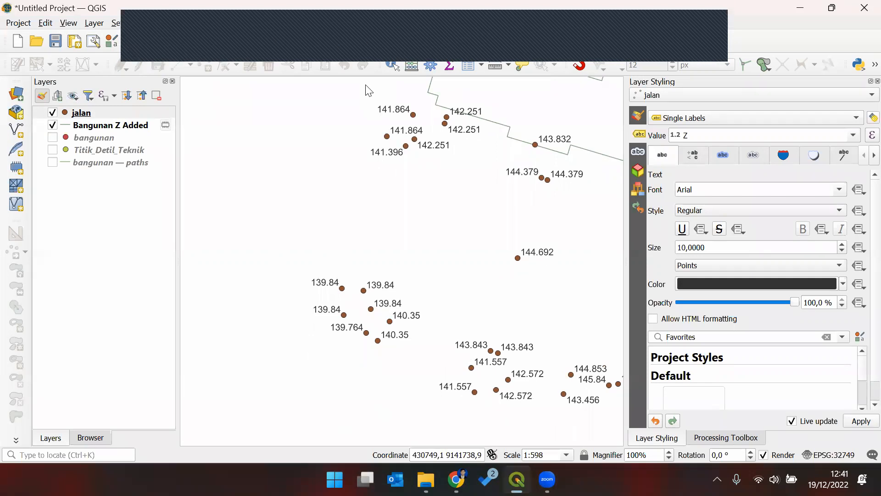
pyautogui.moveTo(387, 137)
pyautogui.mouseDown()
pyautogui.moveTo(335, 287)
pyautogui.moveTo(383, 347)
pyautogui.mouseUp()
pyautogui.moveTo(414, 140)
pyautogui.mouseDown()
pyautogui.moveTo(364, 275)
pyautogui.moveTo(396, 324)
pyautogui.mouseUp()
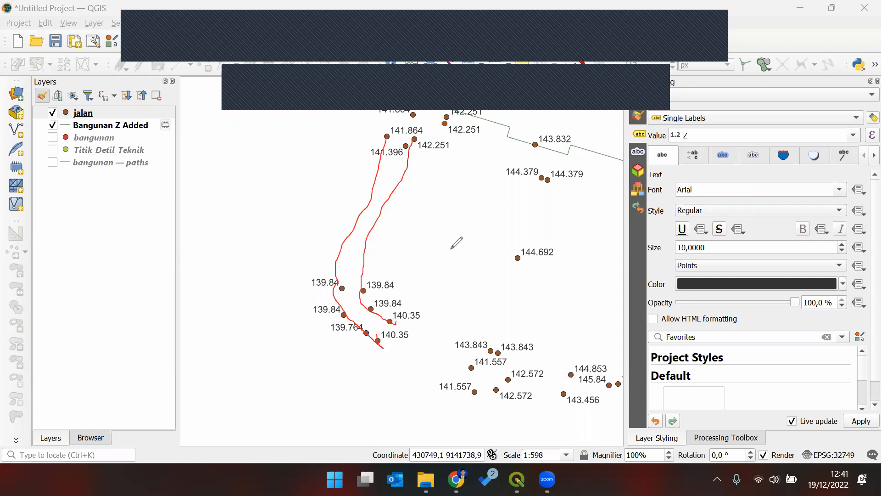
# - Annotate looping contour strokes across the road edges with marks on both sides, and clear all annotations from the map
pyautogui.moveTo(385, 135); pyautogui.dragTo(381, 131)
pyautogui.moveTo(305, 193)
pyautogui.mouseDown()
pyautogui.moveTo(372, 215)
pyautogui.moveTo(303, 222)
pyautogui.moveTo(388, 201)
pyautogui.moveTo(342, 206)
pyautogui.mouseUp()
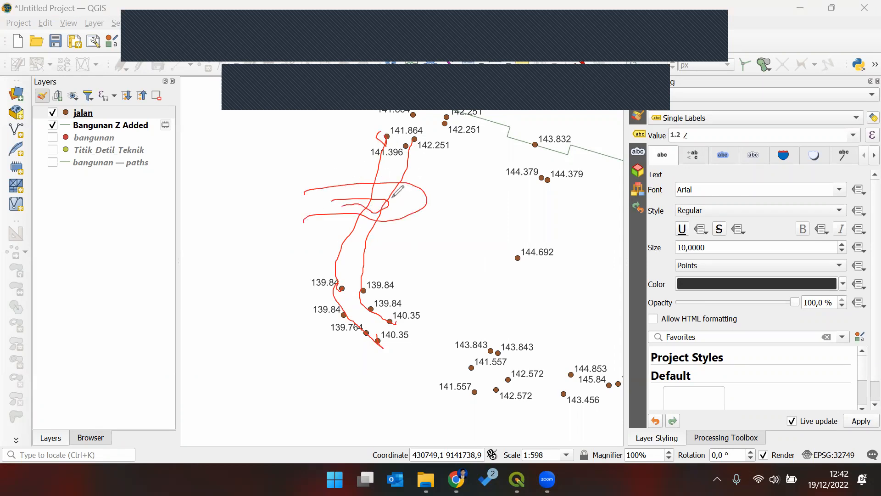
pyautogui.moveTo(347, 160)
pyautogui.mouseDown()
pyautogui.moveTo(418, 204)
pyautogui.moveTo(383, 252)
pyautogui.moveTo(361, 251)
pyautogui.moveTo(397, 191)
pyautogui.mouseUp()
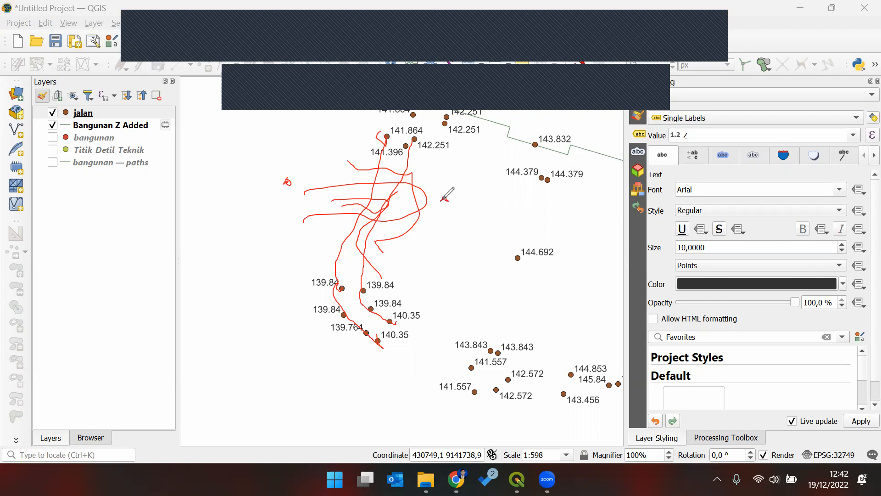
pyautogui.moveTo(287, 181)
pyautogui.mouseDown()
pyautogui.moveTo(394, 136)
pyautogui.moveTo(356, 166)
pyautogui.mouseUp()
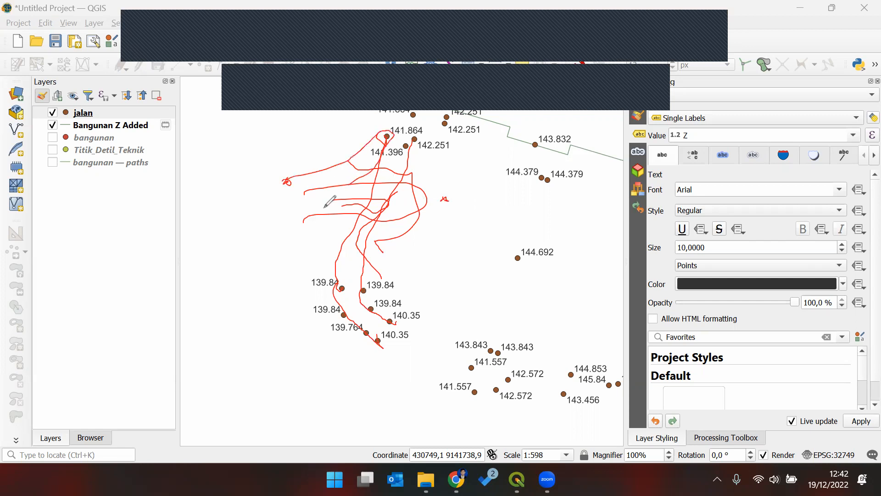
pyautogui.moveTo(387, 139); pyautogui.dragTo(445, 199)
pyautogui.click(650, 104)
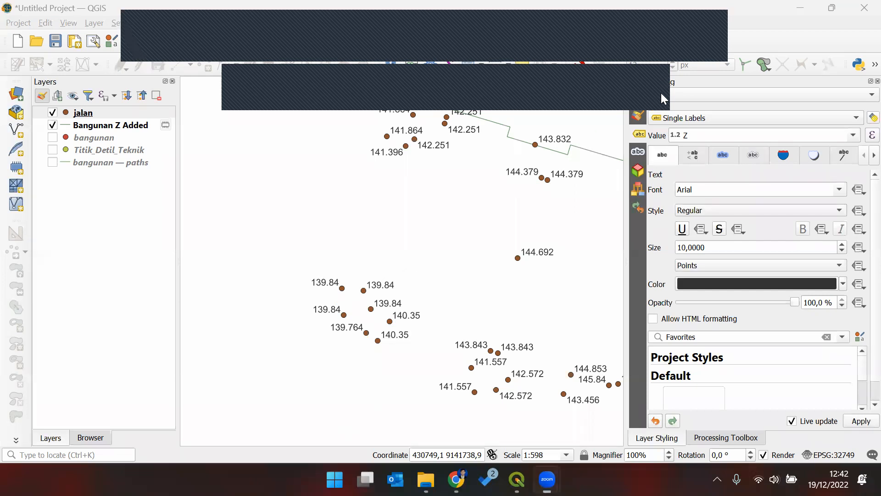
# - Set up a new temporary scratch layer named jalan with LineString geometry and the project CRS EPSG:32749 - WGS 84 / UTM zone 49S
pyautogui.click(123, 118)
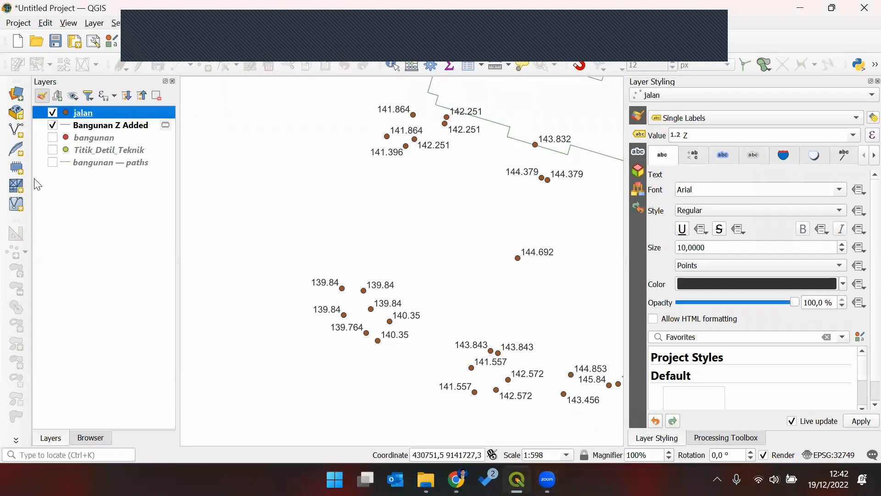
pyautogui.click(17, 168)
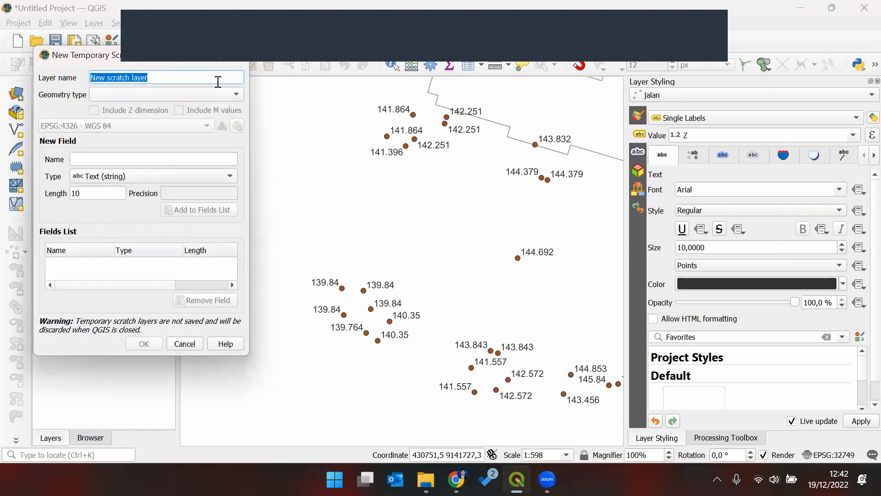
pyautogui.write('jalan')
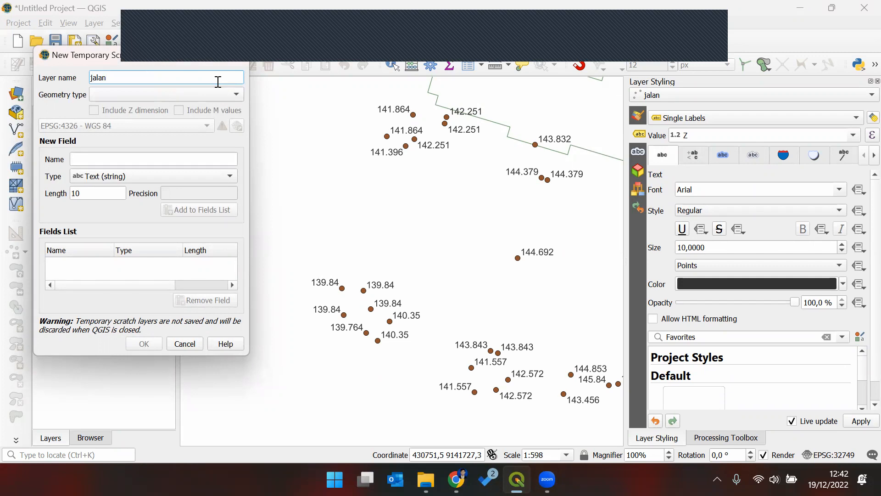
pyautogui.click(177, 92)
pyautogui.click(183, 118)
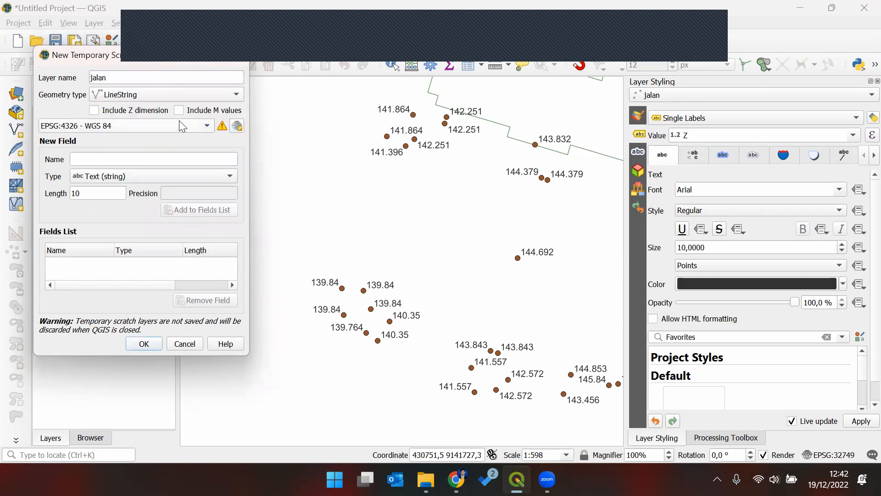
pyautogui.click(179, 122)
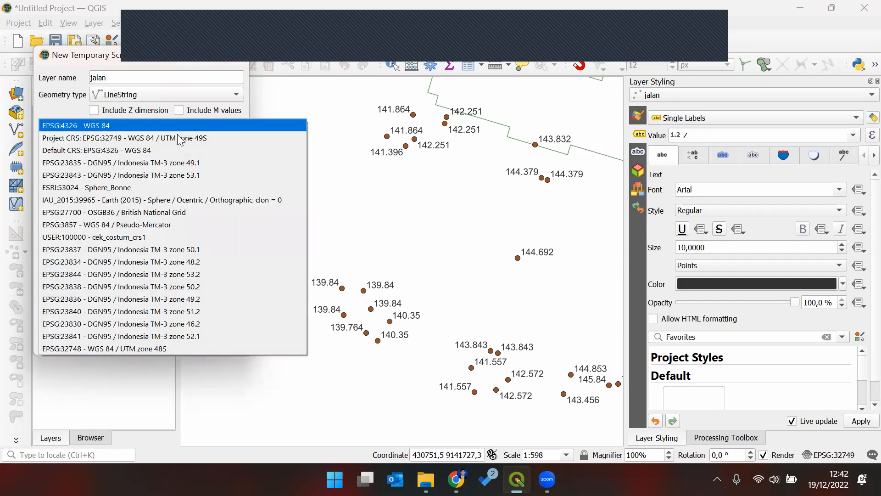
pyautogui.click(177, 137)
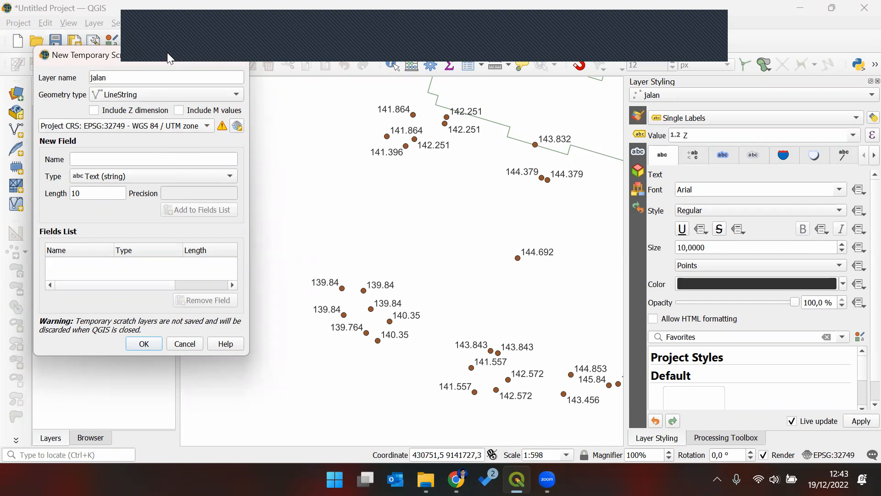
# - Add a text field named keterangan with length 10 to the scratch layer's fields and create the layer
pyautogui.moveTo(168, 53); pyautogui.dragTo(182, 44)
pyautogui.click(221, 150)
pyautogui.moveTo(192, 52); pyautogui.dragTo(186, 64)
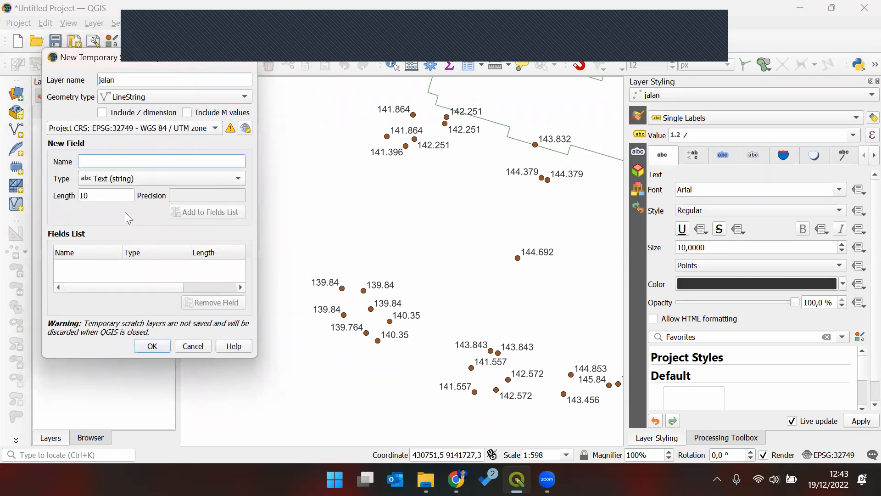
pyautogui.write('keterangan')
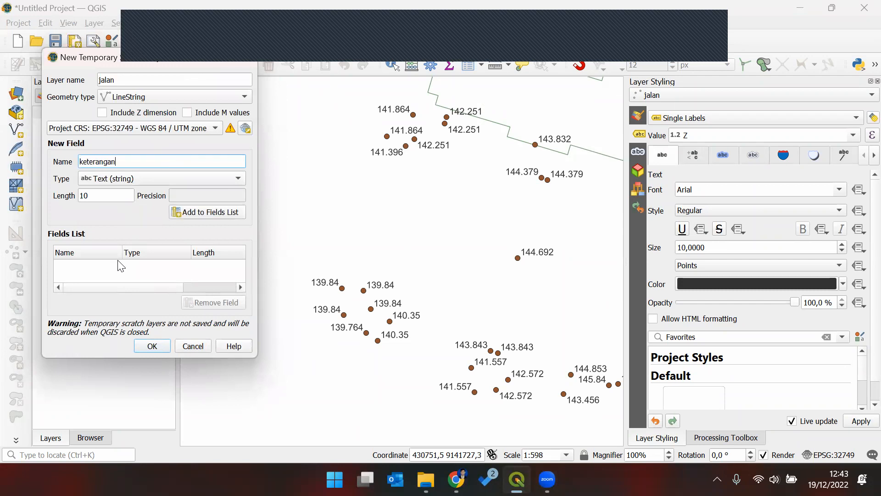
pyautogui.click(193, 214)
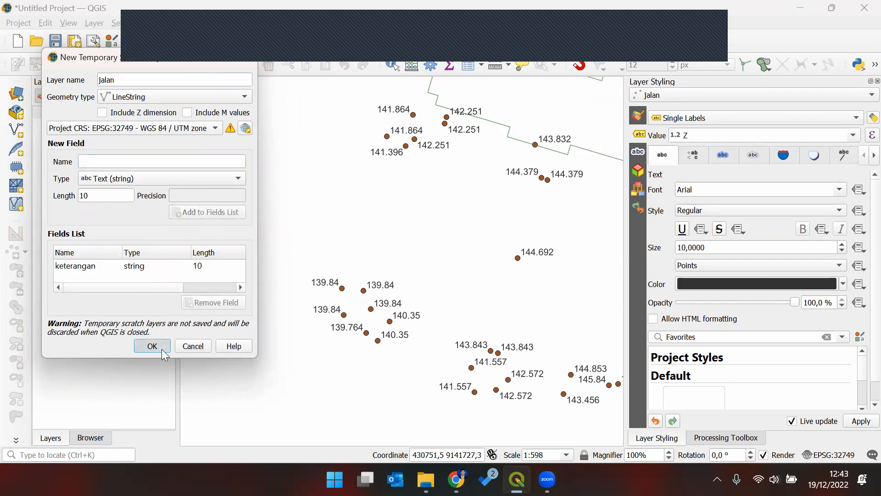
pyautogui.click(152, 345)
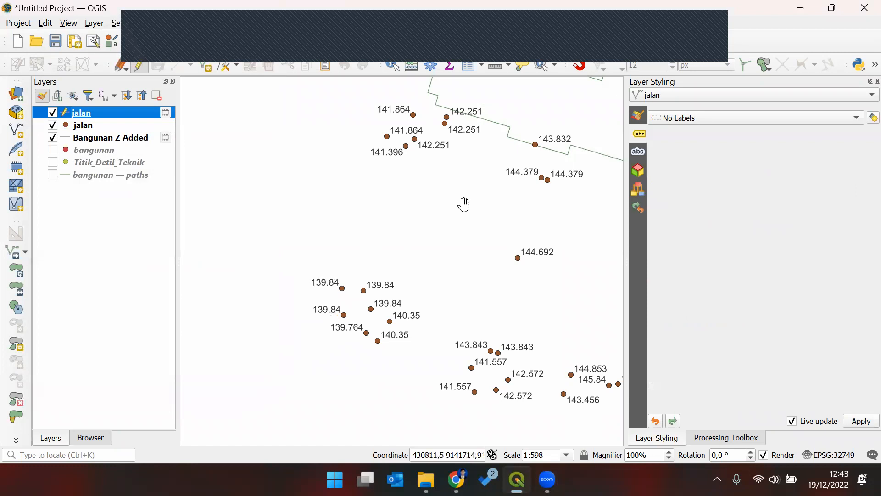
# - Digitize the western road line on the jalan line layer through the lower 141.864, two outer 139.84, 139.764, lower 140.35 and both 141.557 points
pyautogui.moveTo(464, 202); pyautogui.dragTo(435, 224)
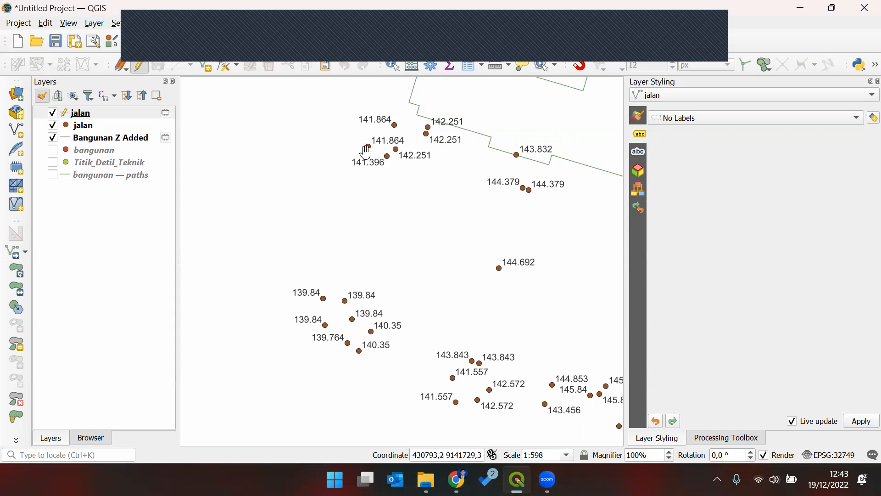
pyautogui.moveTo(374, 364); pyautogui.dragTo(356, 357)
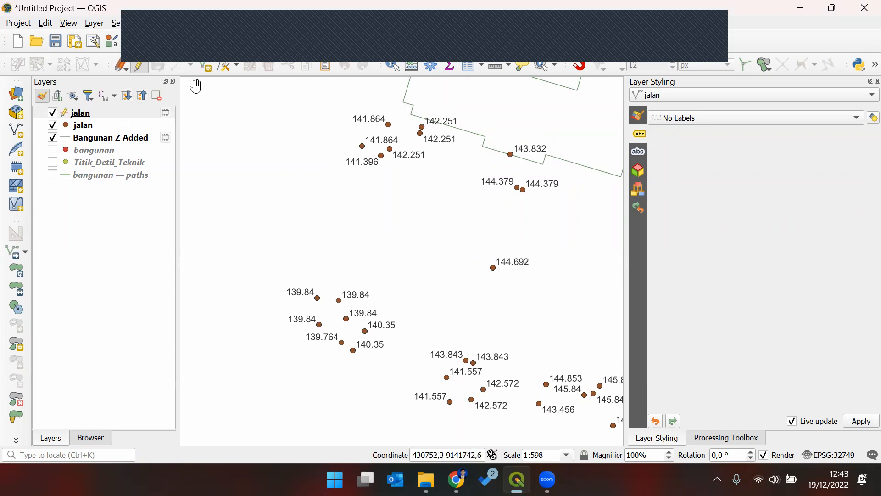
pyautogui.click(205, 72)
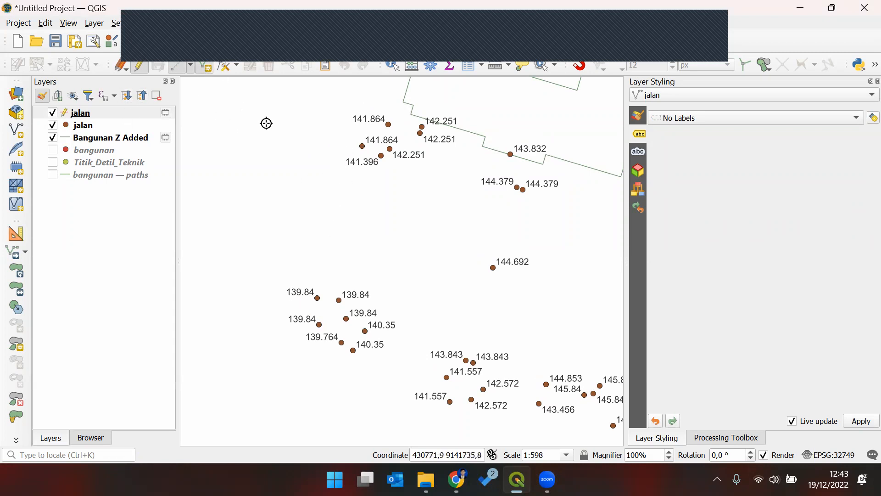
pyautogui.click(362, 146)
pyautogui.click(317, 297)
pyautogui.click(319, 325)
pyautogui.click(341, 343)
pyautogui.click(352, 350)
pyautogui.click(449, 378)
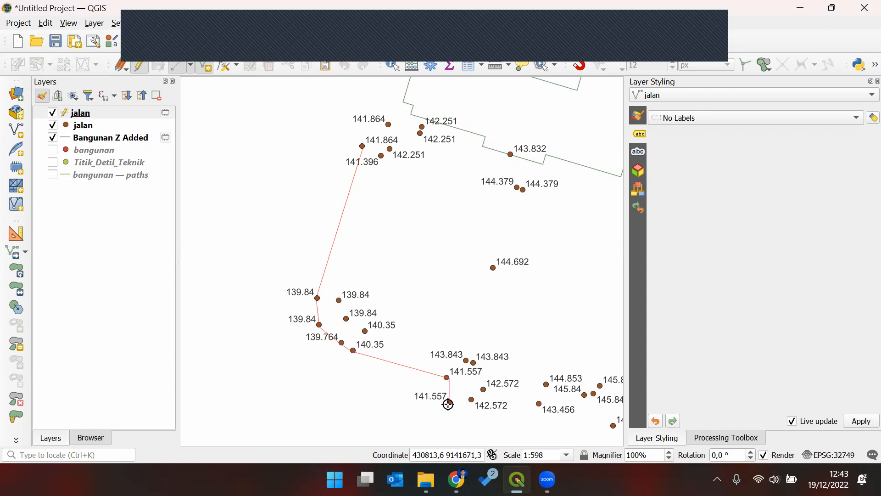
pyautogui.click(448, 404)
# - Finish the western road line and set its keterangan attribute to kiri
pyautogui.rightClick(448, 404)
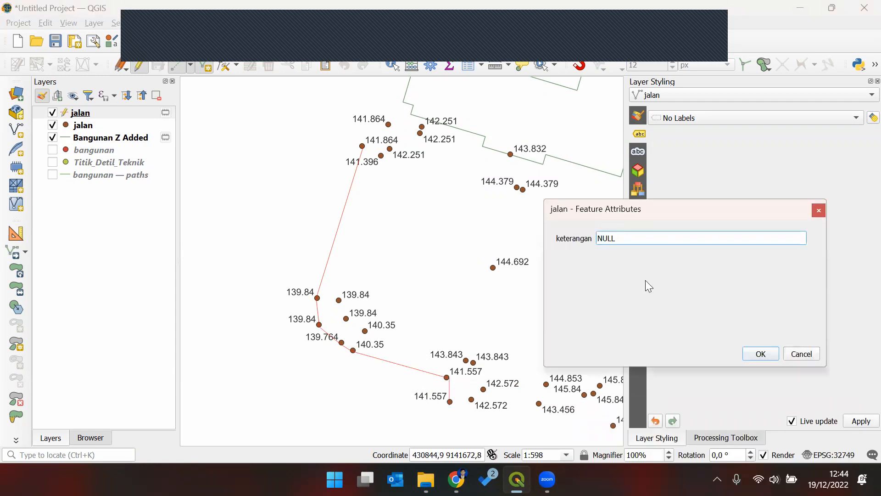
pyautogui.doubleClick(630, 235)
pyautogui.write('kiri')
pyautogui.click(760, 354)
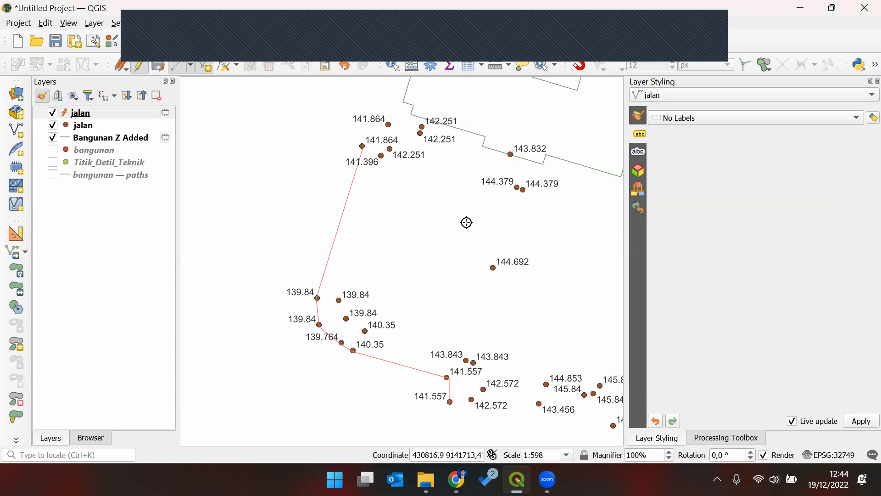
# - Digitize the eastern road line from the 141.396 point through the inner 139.84 pair, upper 140.35 and both 143.843 points to 144.853
pyautogui.click(377, 162)
pyautogui.click(338, 300)
pyautogui.click(347, 318)
pyautogui.click(365, 330)
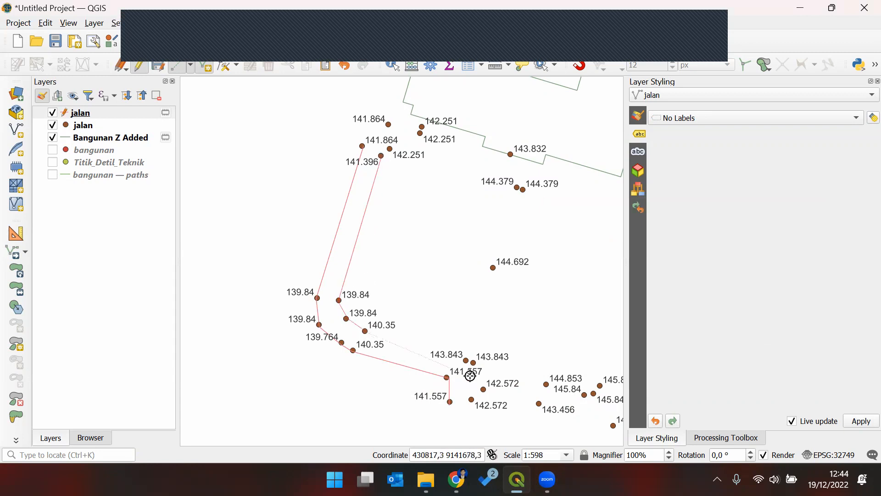
pyautogui.click(467, 360)
pyautogui.click(473, 362)
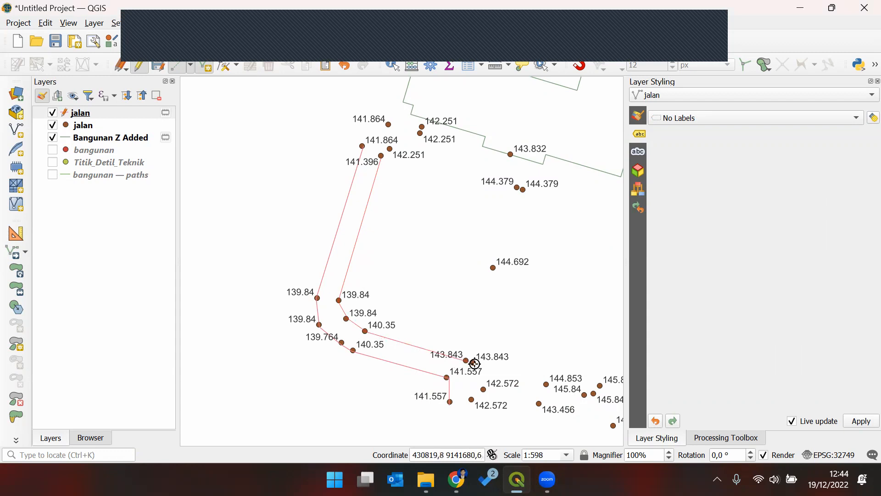
pyautogui.click(547, 384)
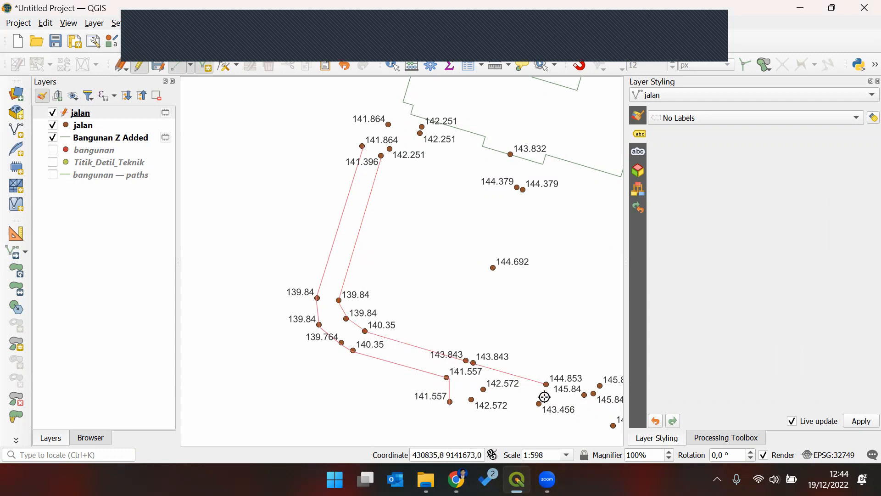
# - Finish the eastern road line with keterangan kanan, and save the jalan layer edits while ending the edit session
pyautogui.rightClick(557, 350)
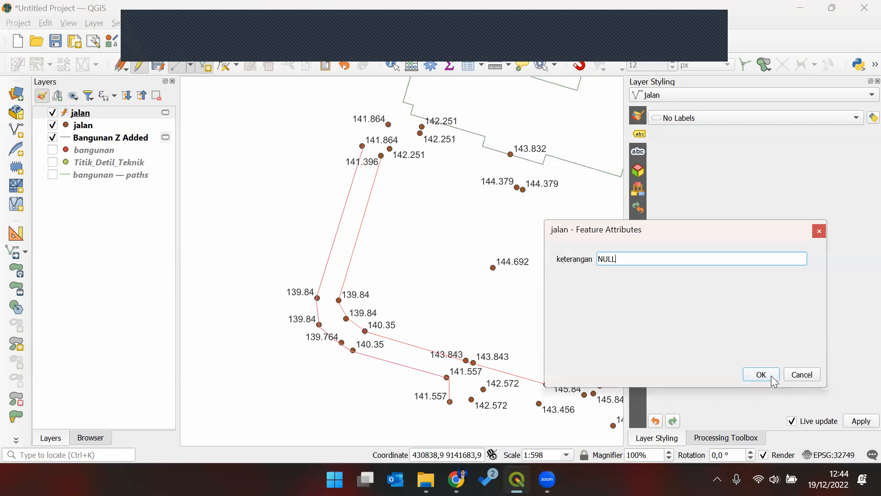
pyautogui.moveTo(646, 257); pyautogui.dragTo(561, 253)
pyautogui.write('kanan')
pyautogui.click(761, 374)
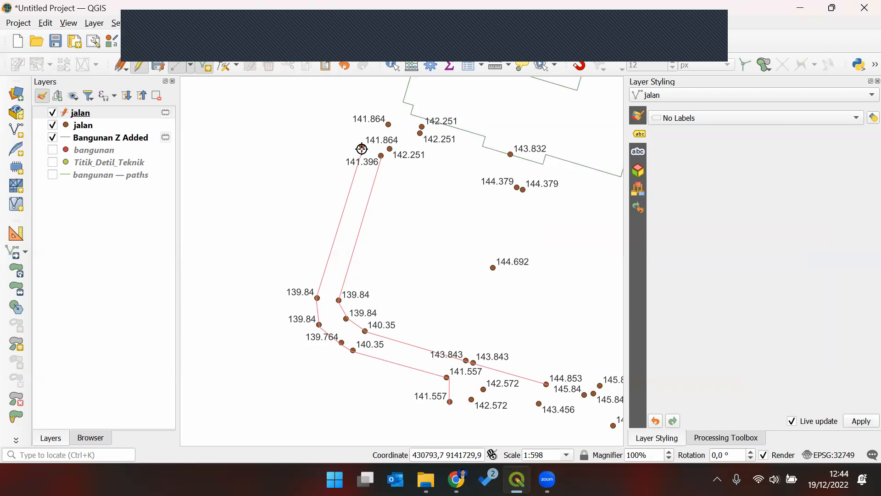
pyautogui.click(139, 65)
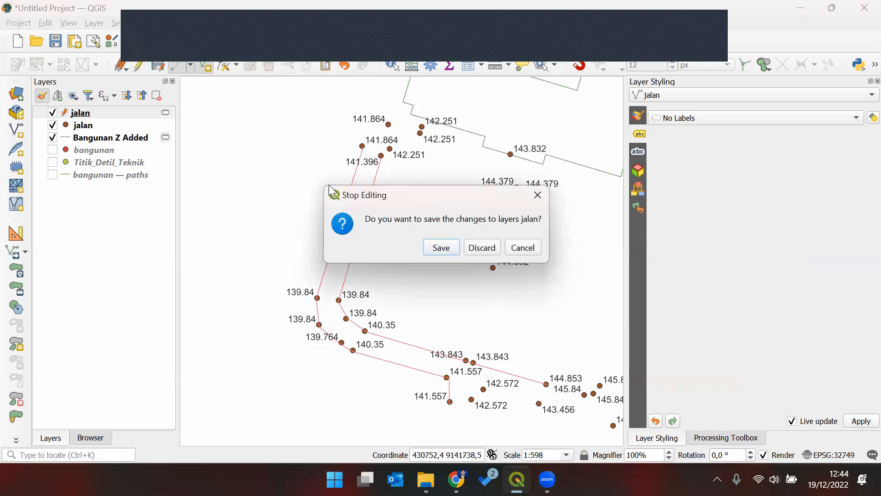
pyautogui.click(442, 248)
# - Examine how closely the two road lines' northern ends meet the 141.864 and 141.396 survey points
pyautogui.scroll(1, 358, 155)
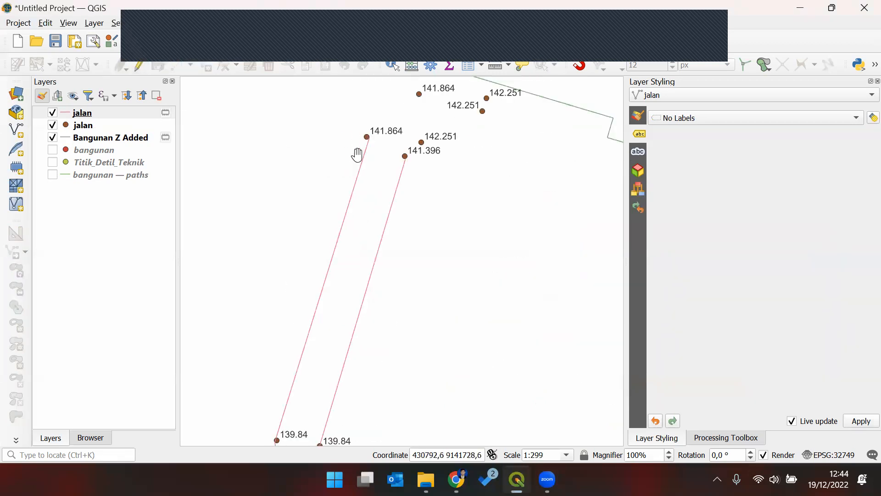
pyautogui.moveTo(350, 206); pyautogui.dragTo(374, 150)
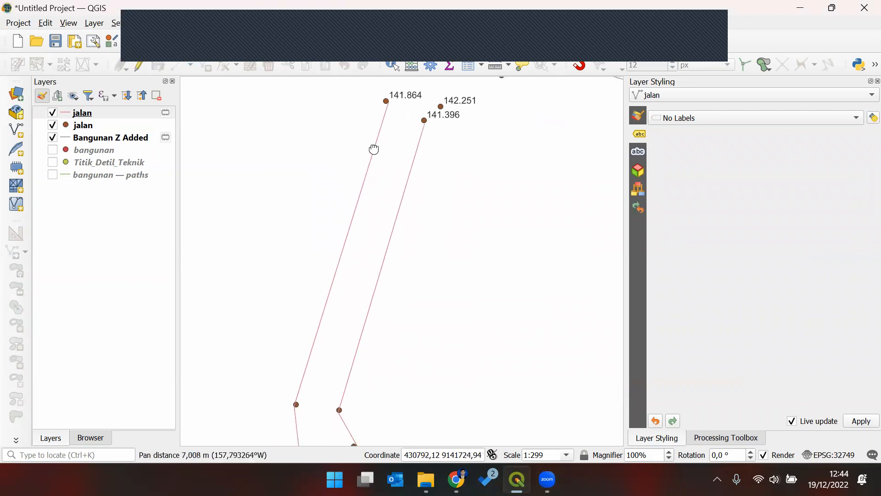
pyautogui.scroll(-1, 278, 401)
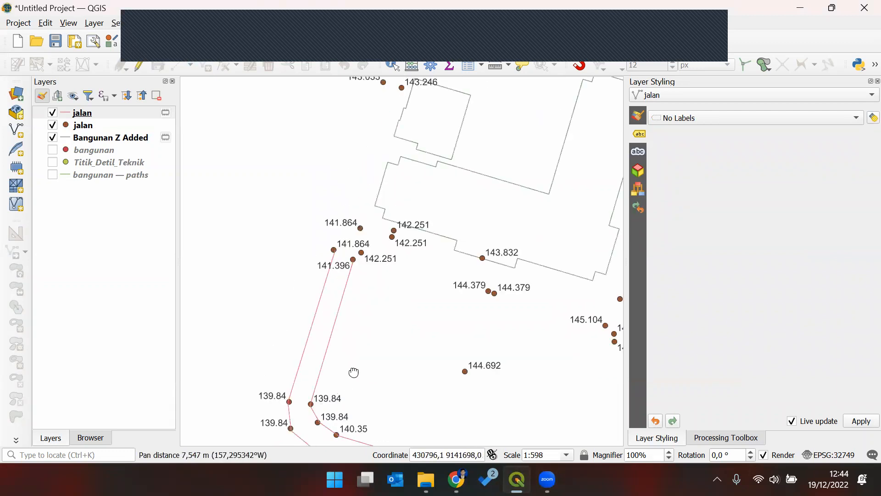
pyautogui.moveTo(354, 372); pyautogui.dragTo(359, 322)
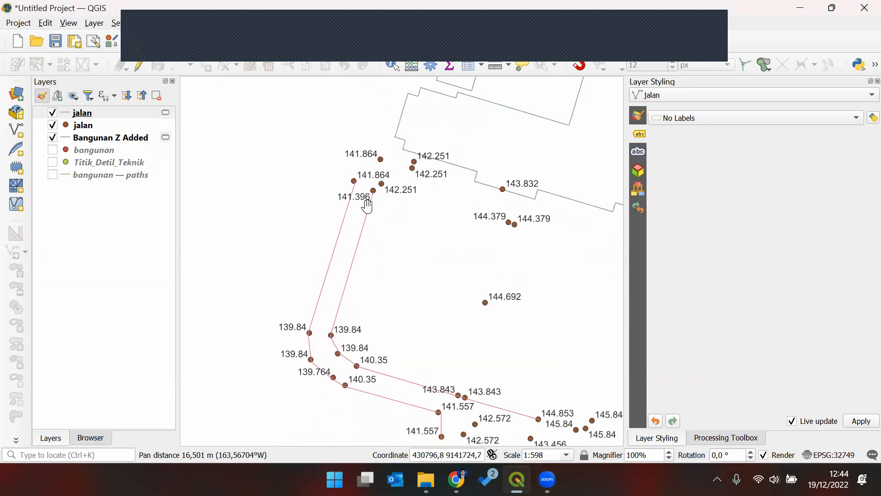
pyautogui.moveTo(364, 204); pyautogui.dragTo(350, 212)
pyautogui.scroll(1, 344, 197)
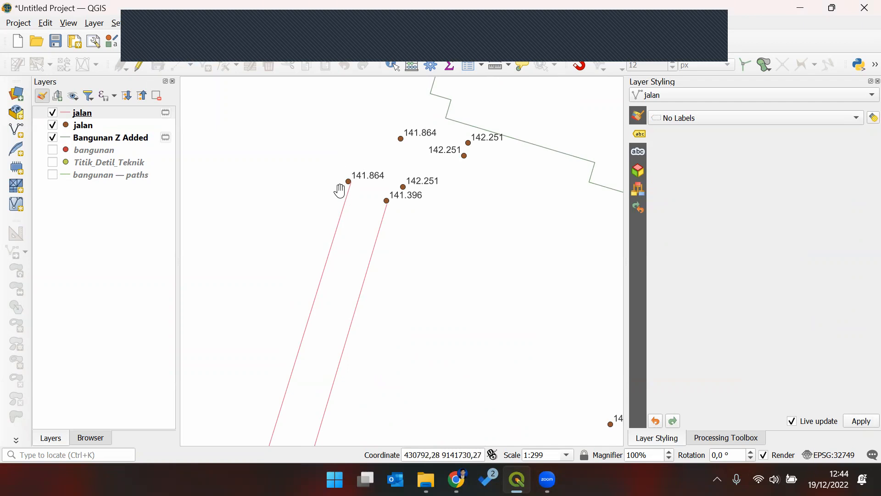
pyautogui.scroll(1, 346, 187)
pyautogui.moveTo(338, 183); pyautogui.dragTo(356, 192)
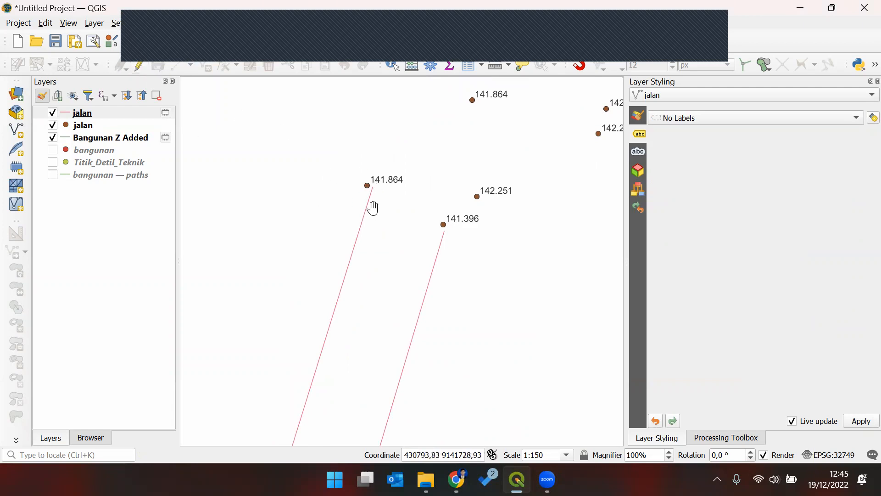
pyautogui.scroll(-1, 368, 216)
pyautogui.moveTo(337, 302); pyautogui.dragTo(373, 198)
pyautogui.scroll(-1, 363, 220)
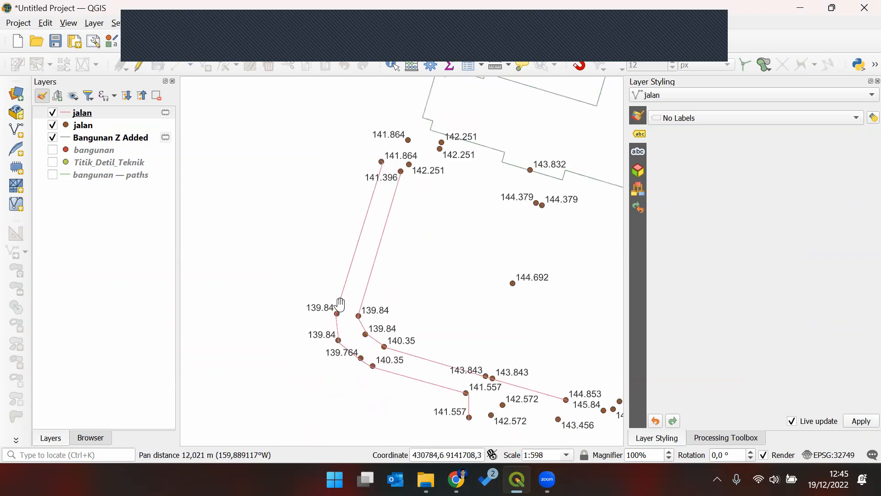
pyautogui.scroll(1, 381, 161)
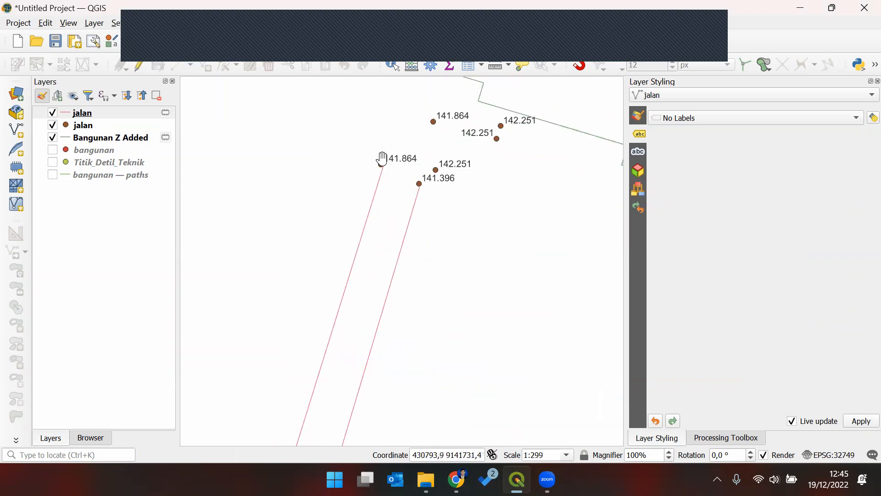
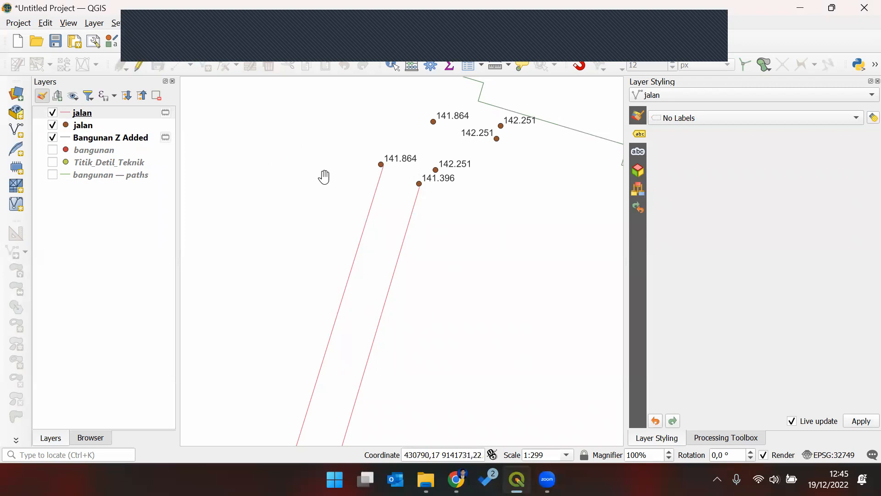
pyautogui.moveTo(381, 170); pyautogui.dragTo(372, 218)
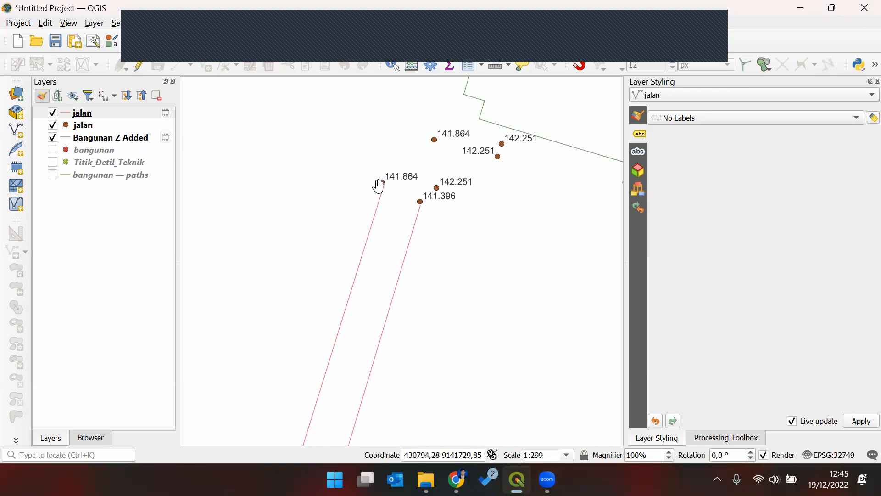
# - Enable editing on the jalan line layer, select the kiri road line, and activate the Vertex tool with its Vertex Editor
pyautogui.click(139, 66)
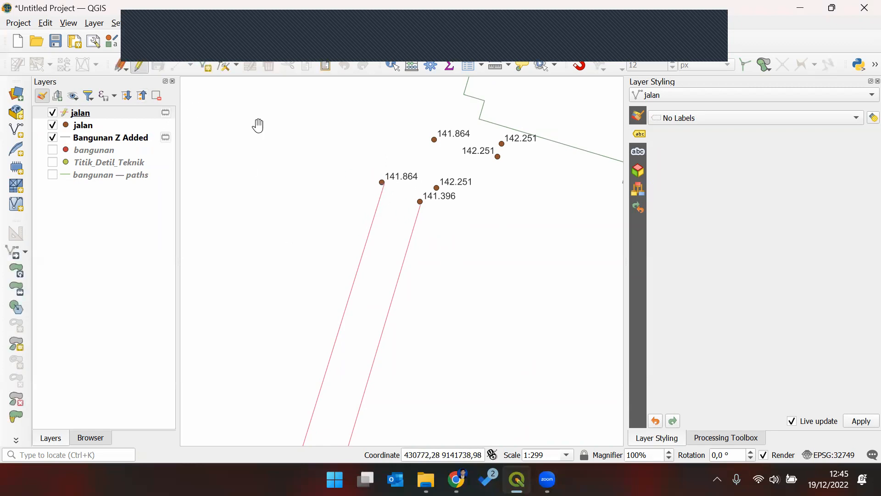
pyautogui.moveTo(370, 189); pyautogui.dragTo(371, 192)
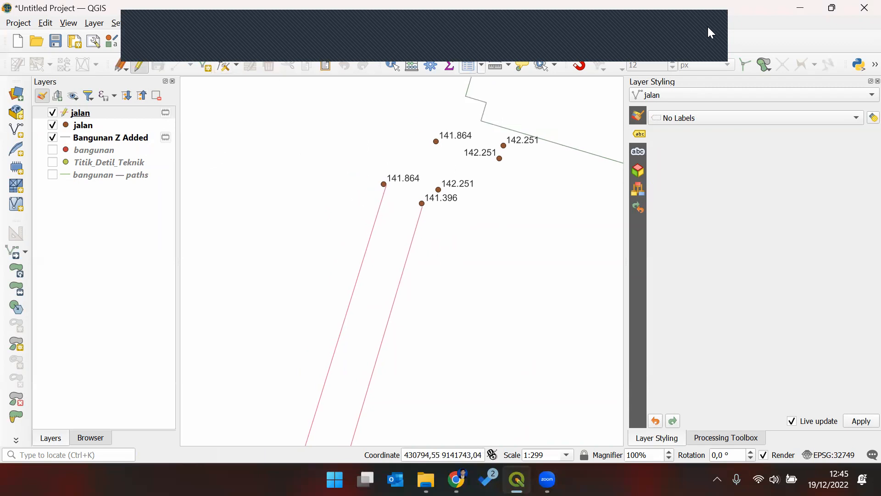
pyautogui.click(384, 199)
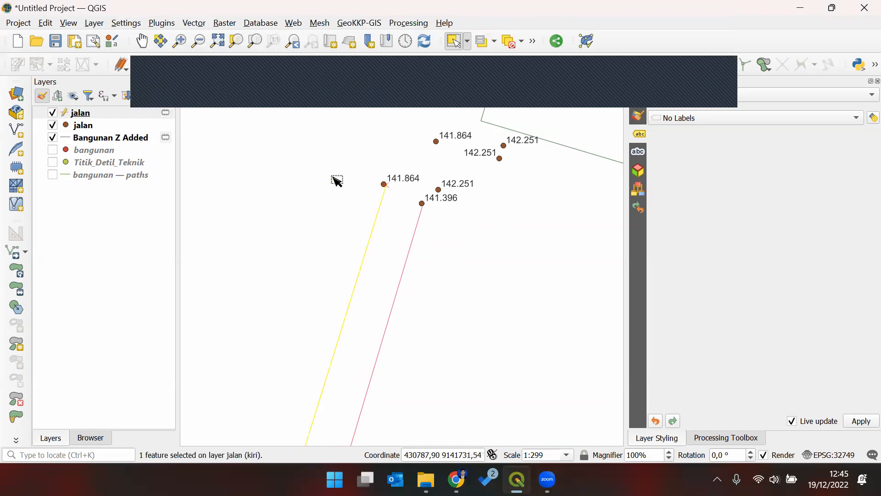
pyautogui.click(221, 63)
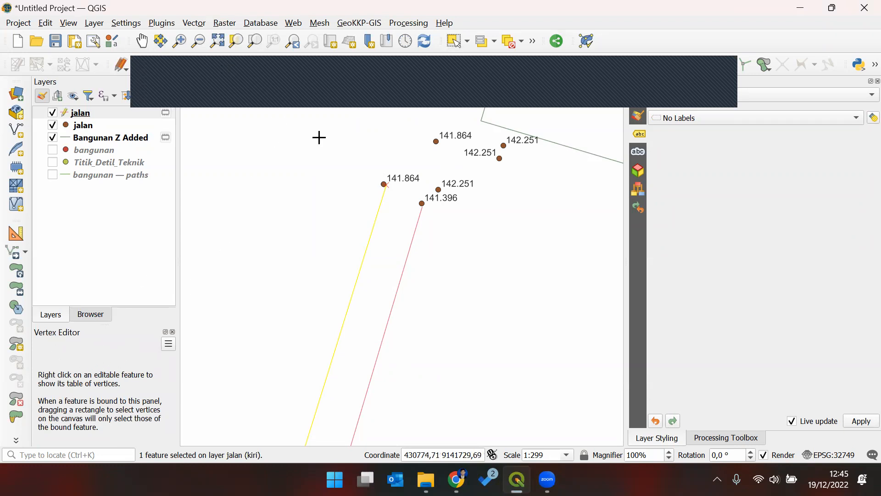
pyautogui.rightClick(639, 39)
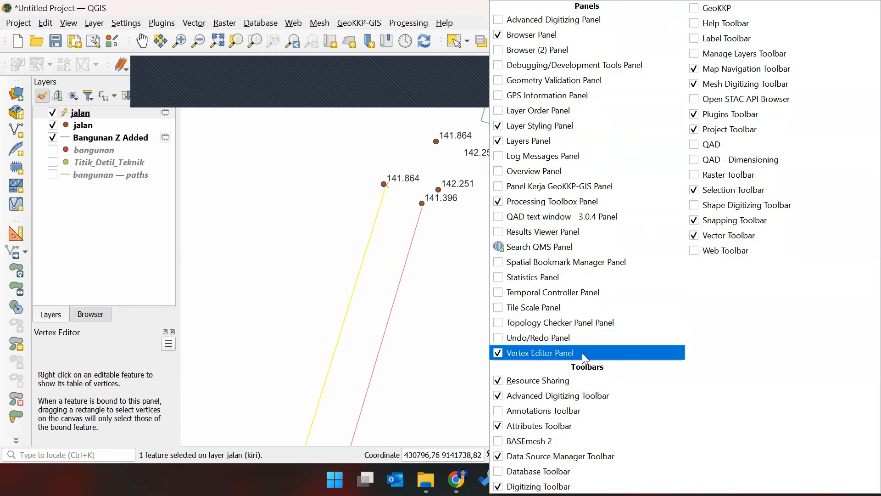
pyautogui.click(118, 220)
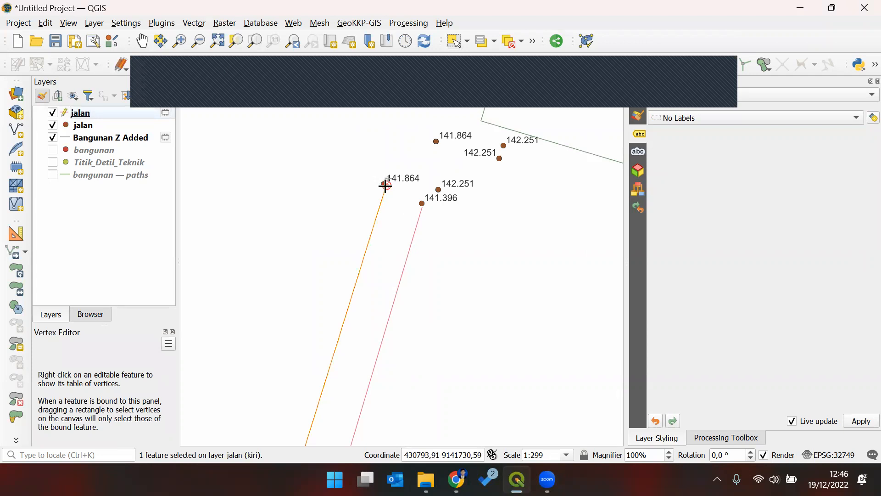
# - Show the kiri line's vertices in an enlarged Vertex Editor table to check their coordinate columns, and end the edit session
pyautogui.rightClick(386, 183)
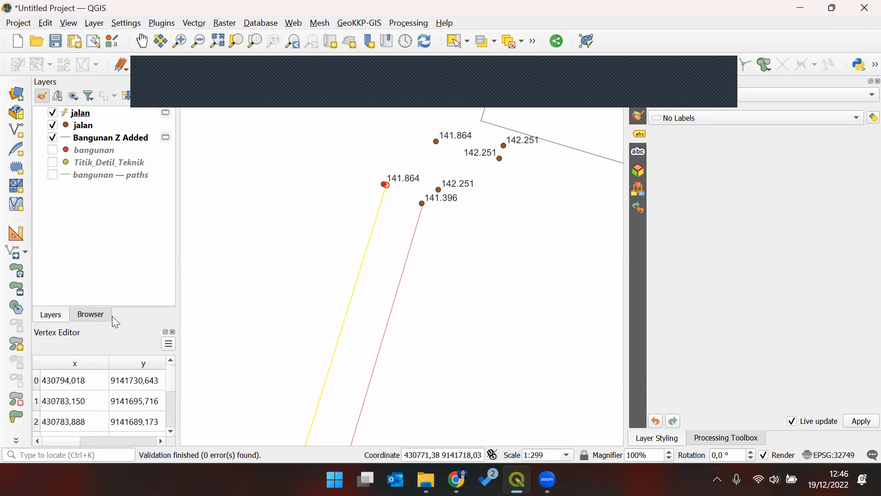
pyautogui.moveTo(112, 319); pyautogui.dragTo(112, 229)
pyautogui.moveTo(179, 264); pyautogui.dragTo(279, 280)
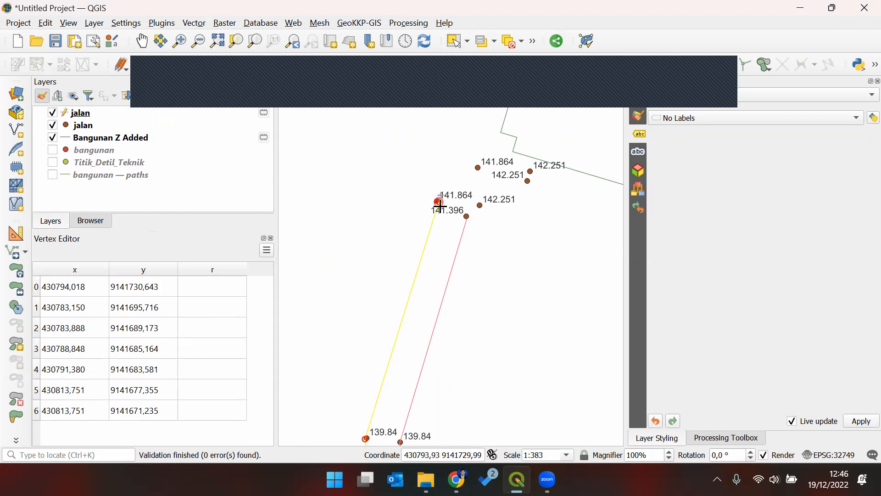
pyautogui.click(142, 64)
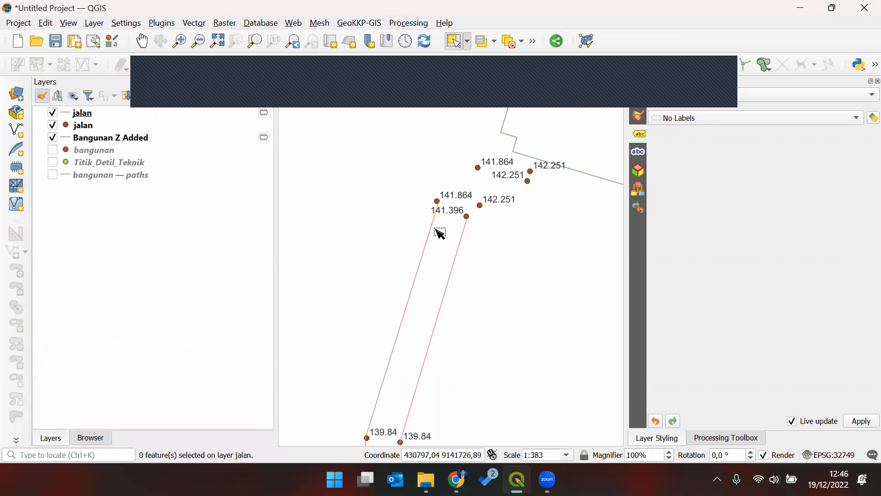
# - Run Set Z value on the jalan line layer with a Z value of 0, outputting a temporary layer
pyautogui.click(17, 168)
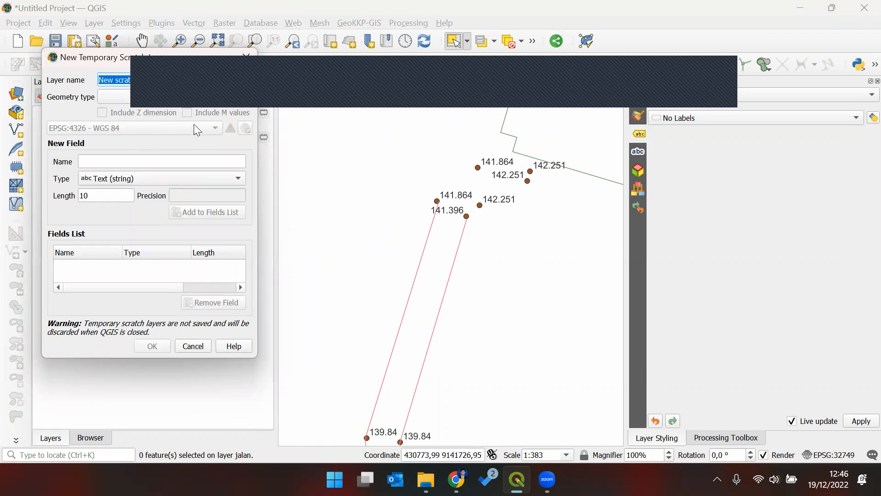
pyautogui.click(243, 58)
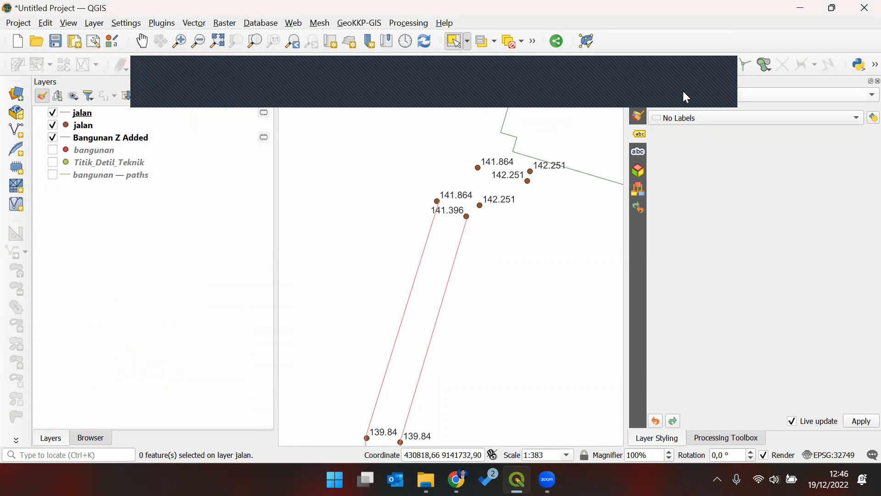
pyautogui.click(712, 441)
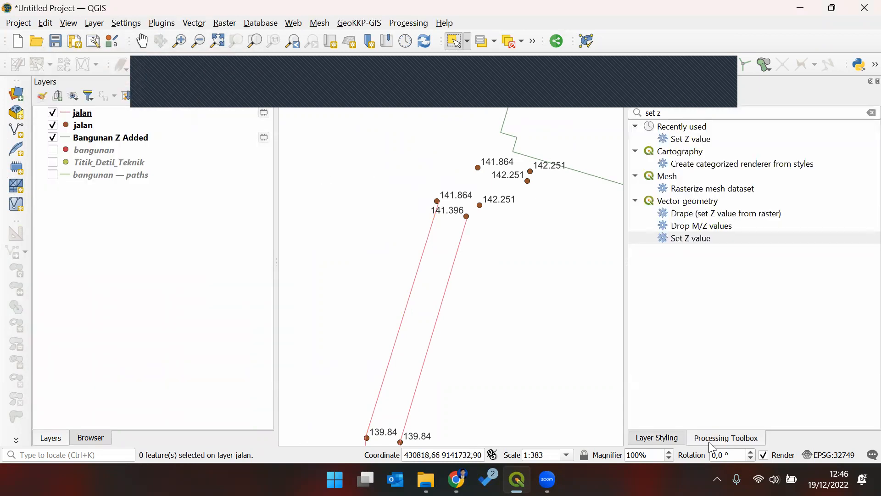
pyautogui.doubleClick(709, 141)
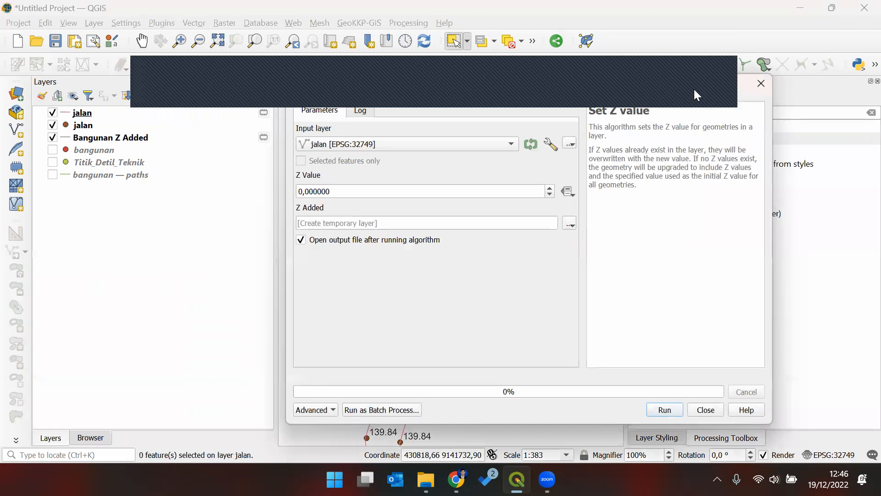
pyautogui.moveTo(421, 197); pyautogui.dragTo(310, 191)
pyautogui.click(384, 193)
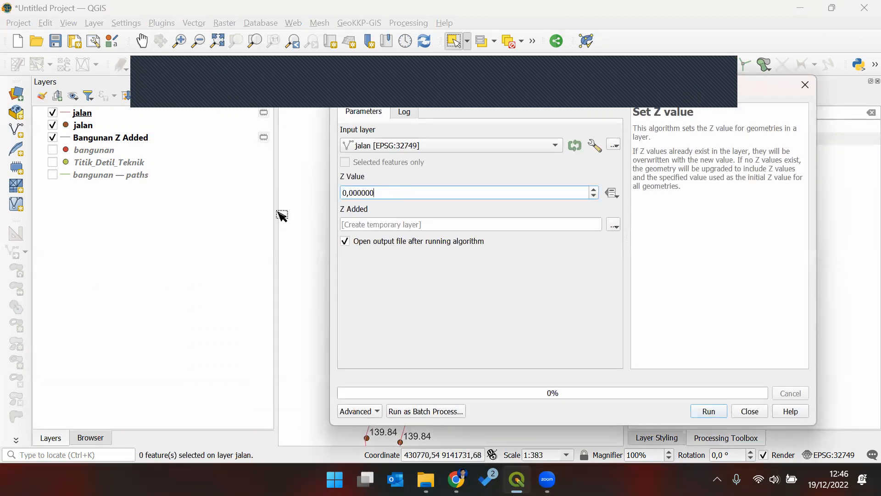
pyautogui.click(709, 411)
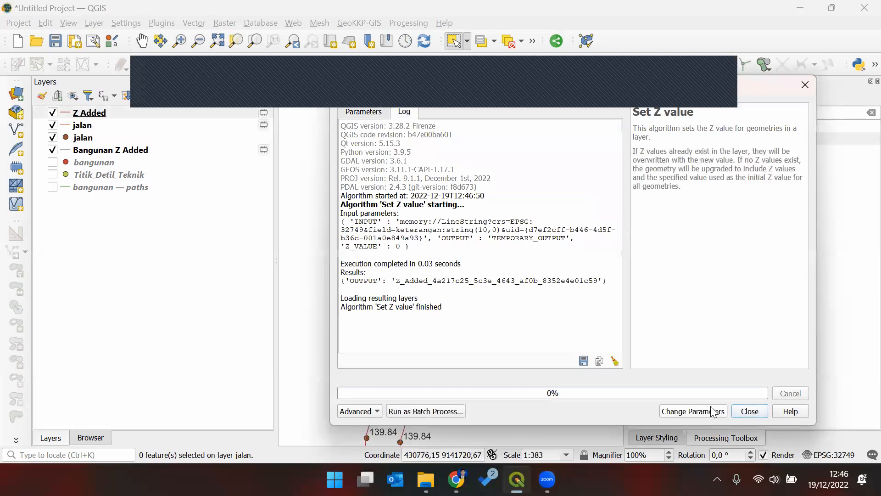
pyautogui.click(746, 411)
# - Rename the new Z Added layer to Jalan Z Added
pyautogui.click(201, 128)
pyautogui.click(203, 111)
pyautogui.press('F2')
pyautogui.press('End')
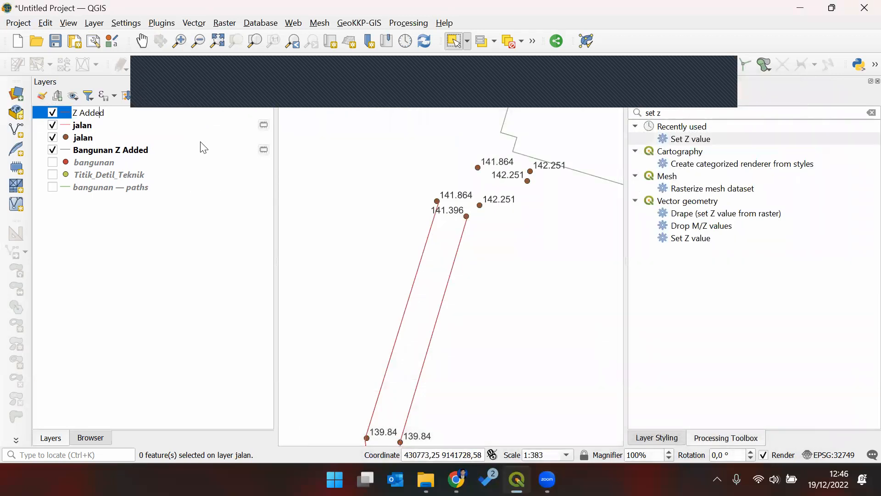
pyautogui.write('Jalan')
pyautogui.press('Return')
# - Move the original jalan line layer to the end of the layer order and hide it
pyautogui.click(191, 127)
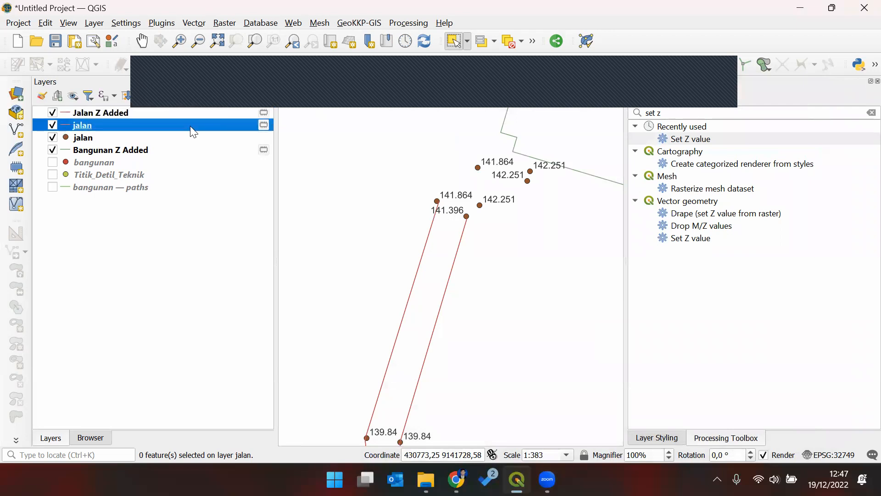
pyautogui.moveTo(83, 204); pyautogui.dragTo(53, 190)
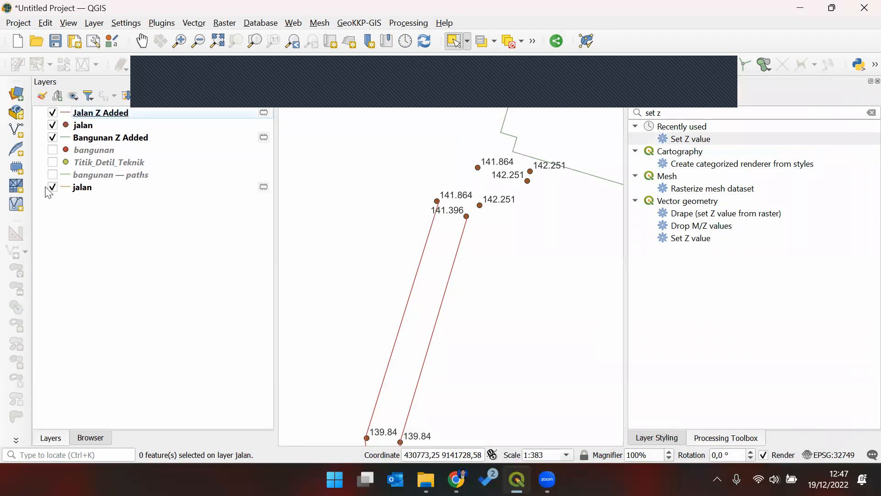
pyautogui.click(52, 187)
# - Check the geometry type of Jalan Z Added in its layer properties
pyautogui.click(117, 115)
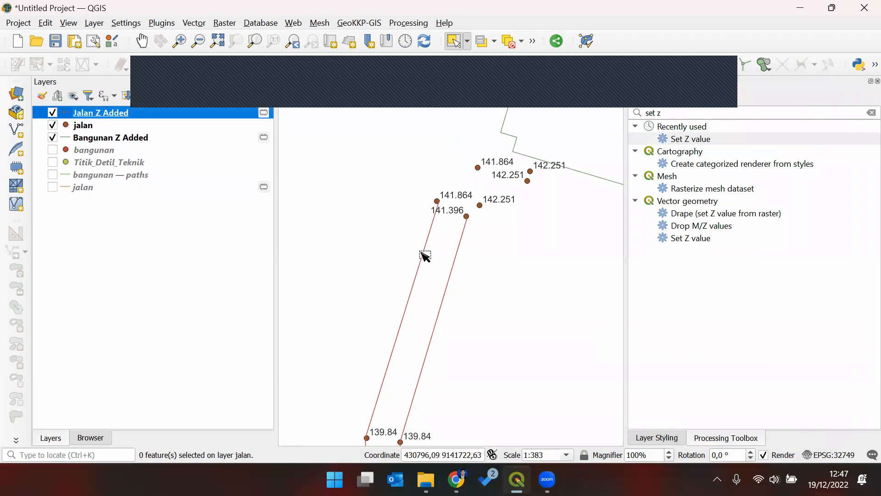
pyautogui.doubleClick(190, 114)
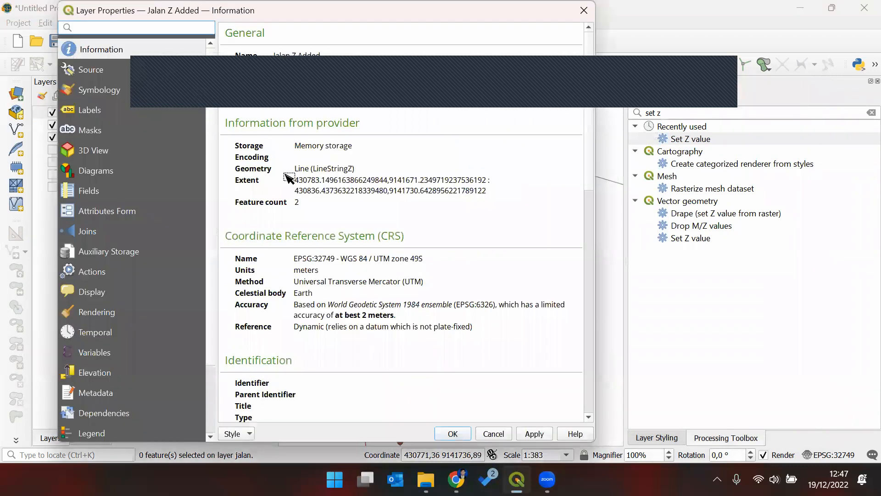
pyautogui.press('Escape')
# - Thicken the Jalan Z Added simple line symbol to a stroke width of 0.66 mm
pyautogui.click(680, 441)
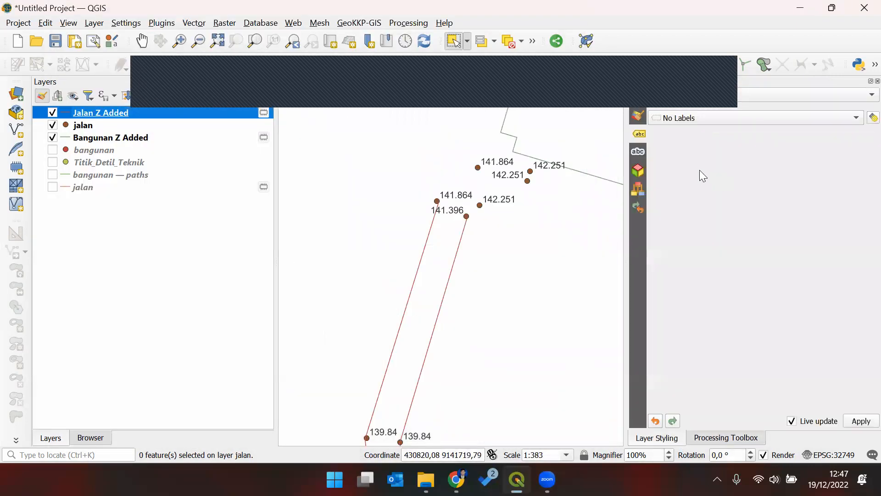
pyautogui.click(640, 120)
pyautogui.click(672, 118)
pyautogui.click(673, 119)
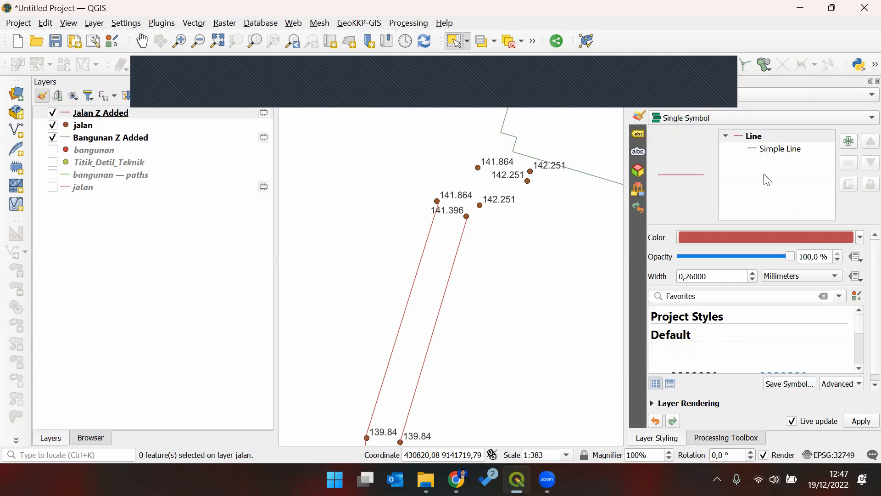
pyautogui.click(783, 150)
pyautogui.click(763, 275)
pyautogui.click(762, 275)
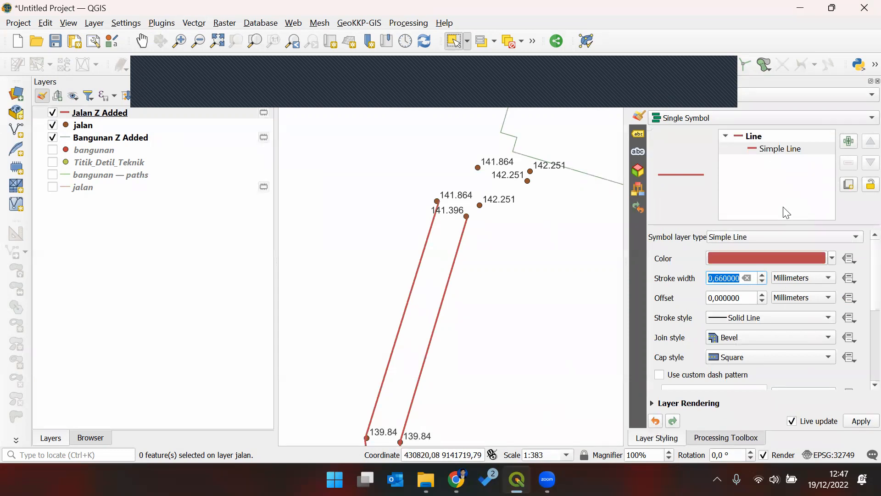
pyautogui.scroll(-5, 687, 353)
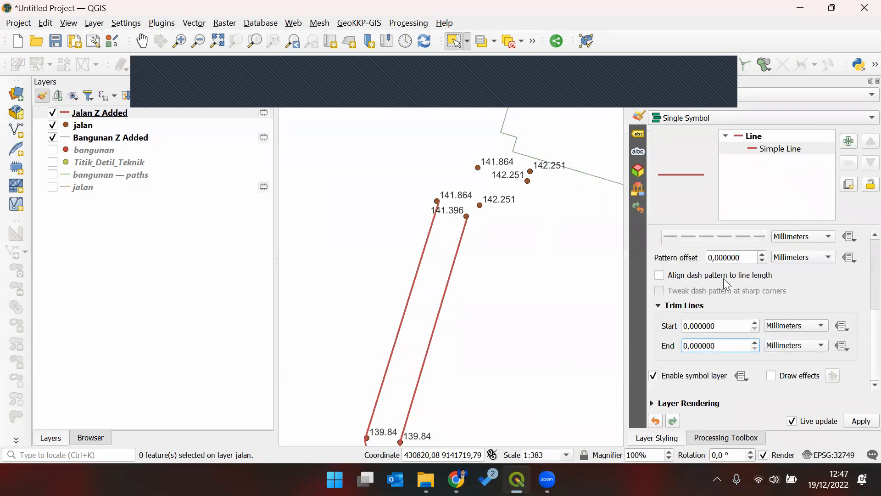
pyautogui.click(775, 149)
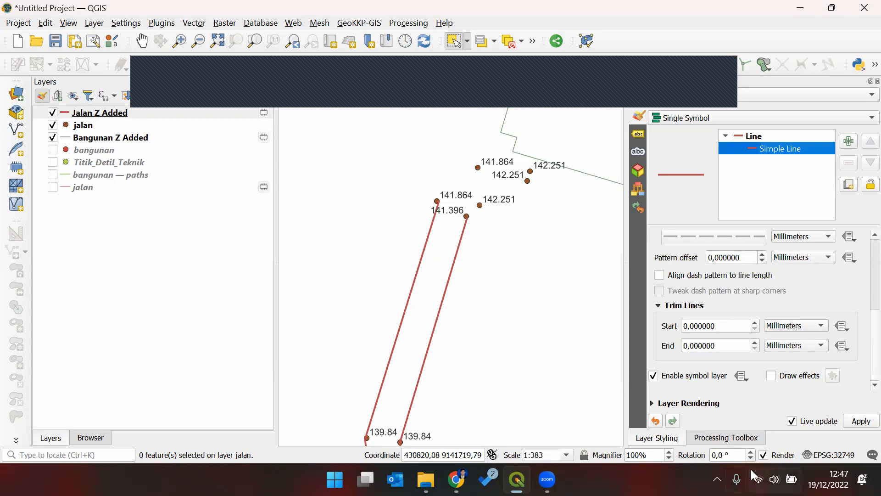
pyautogui.click(861, 421)
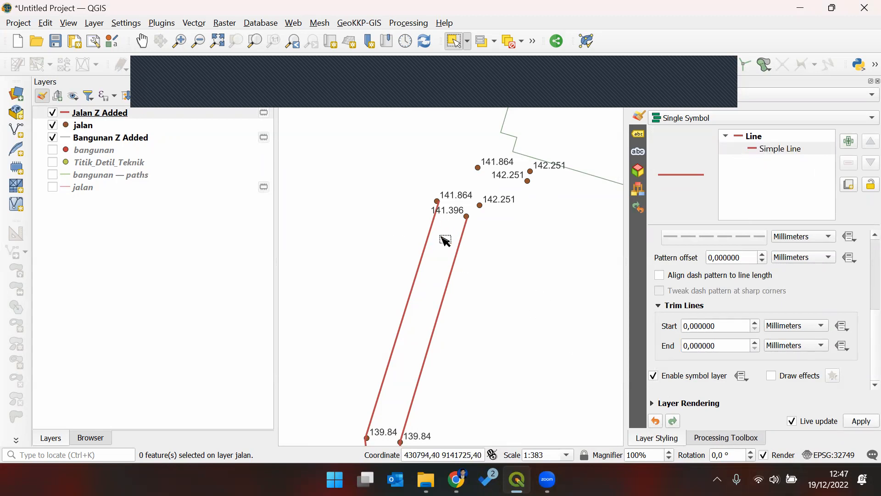
# - Enable editing on Jalan Z Added, select the kiri road line, and list its vertices in the Vertex Editor
pyautogui.click(146, 72)
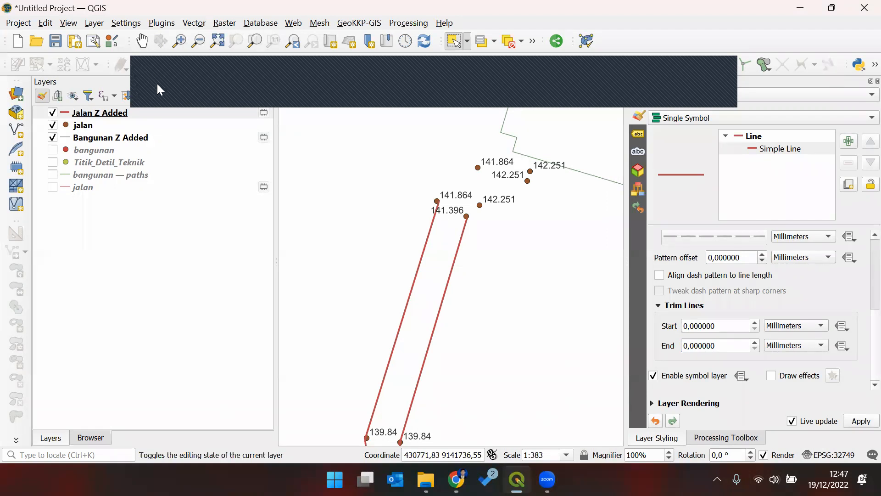
pyautogui.click(437, 215)
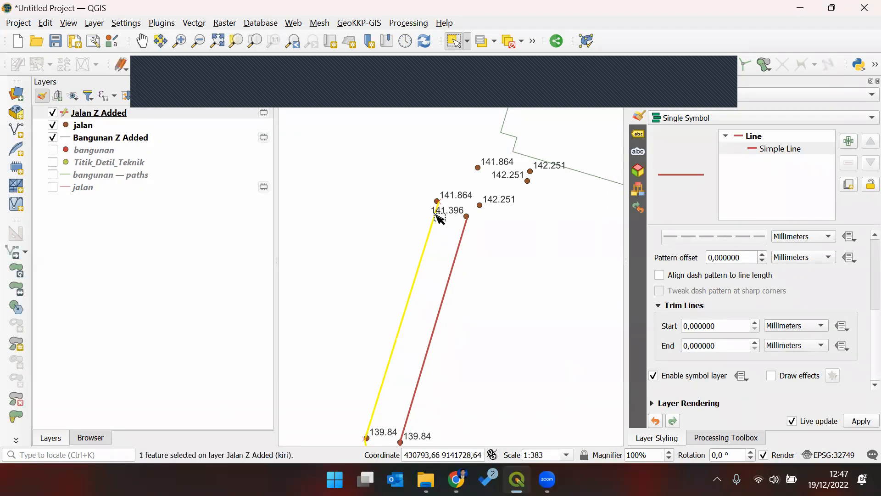
pyautogui.click(223, 67)
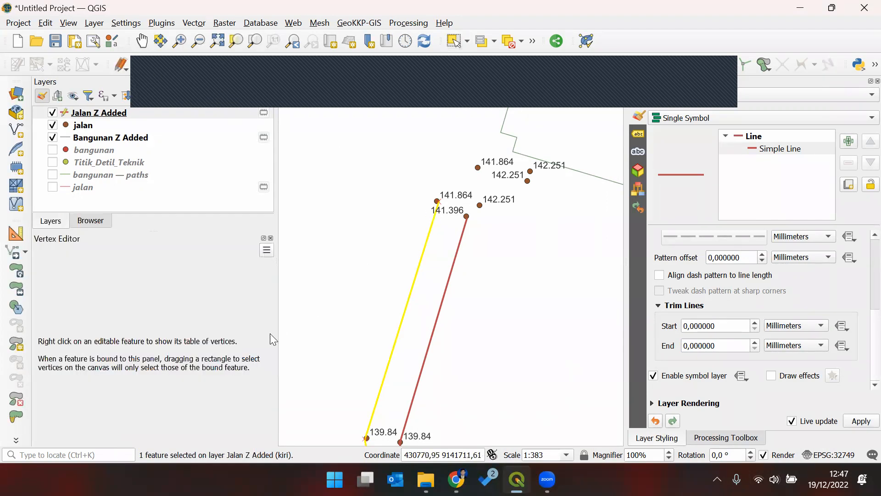
pyautogui.click(439, 201)
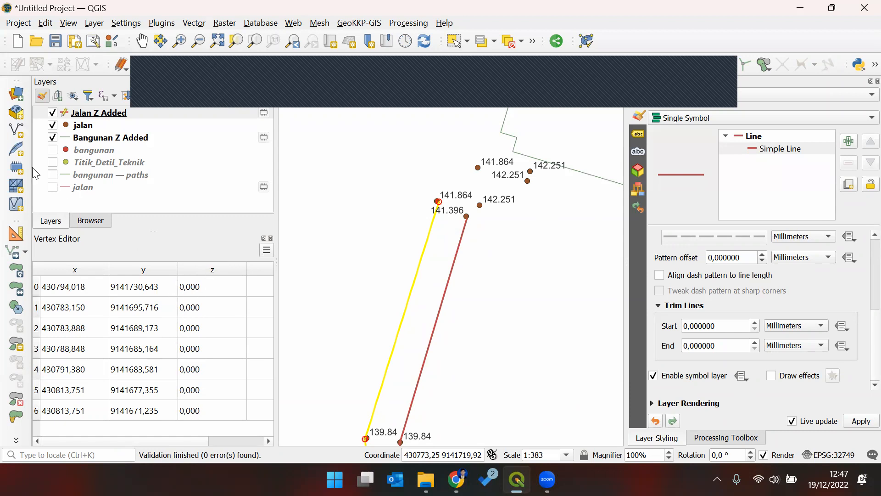
pyautogui.click(16, 167)
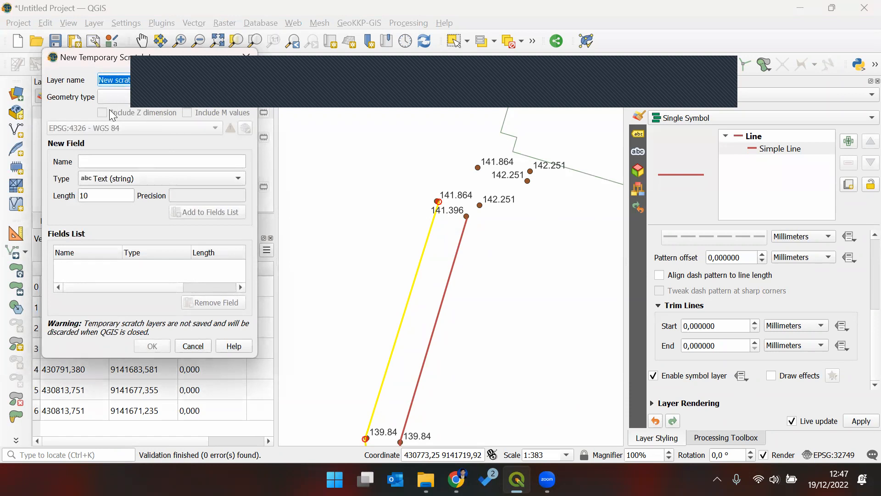
pyautogui.click(246, 54)
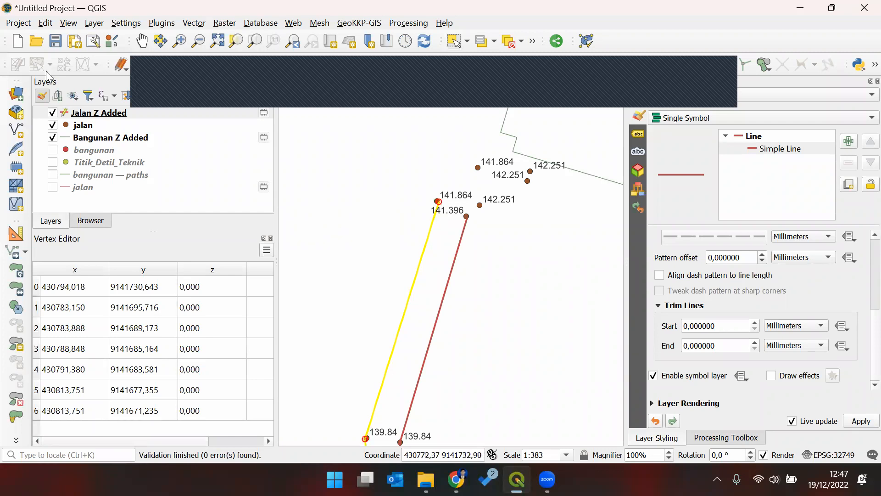
# - Move the kiri line's northern end vertex onto the 141.864 survey point and enter 141.864 as its Z value
pyautogui.scroll(4, 444, 334)
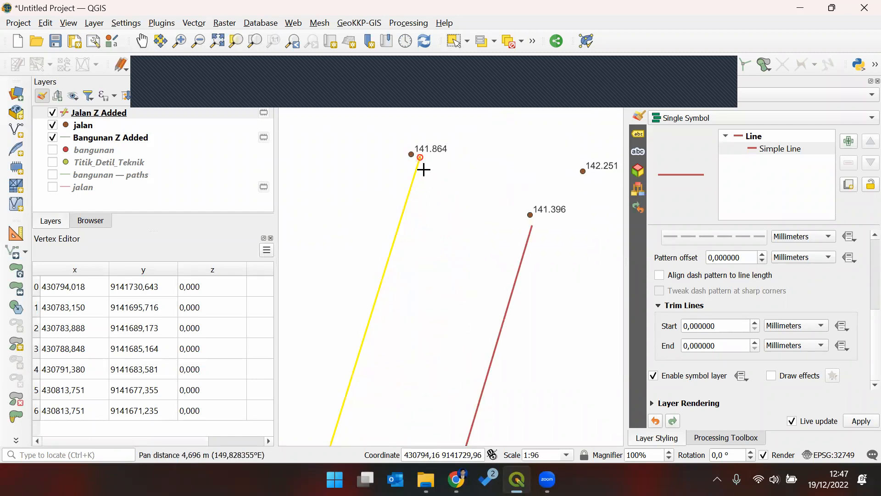
pyautogui.click(412, 156)
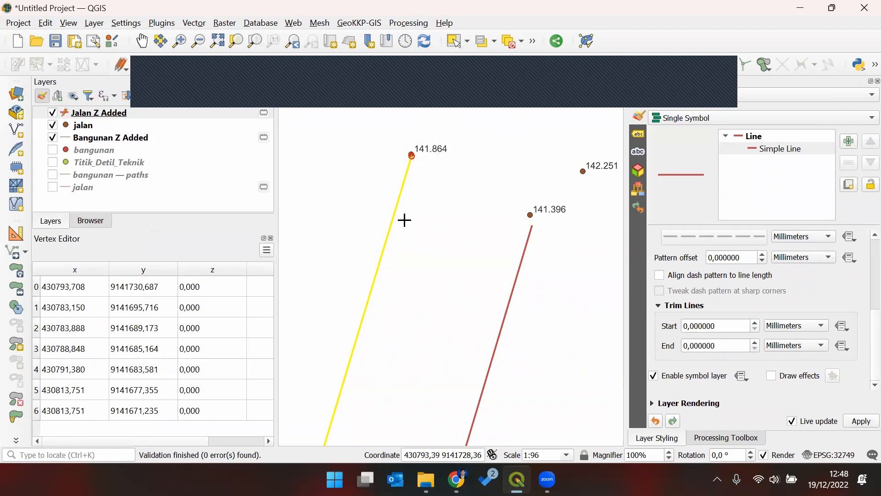
pyautogui.rightClick(409, 159)
pyautogui.rightClick(411, 158)
pyautogui.click(207, 296)
pyautogui.click(209, 291)
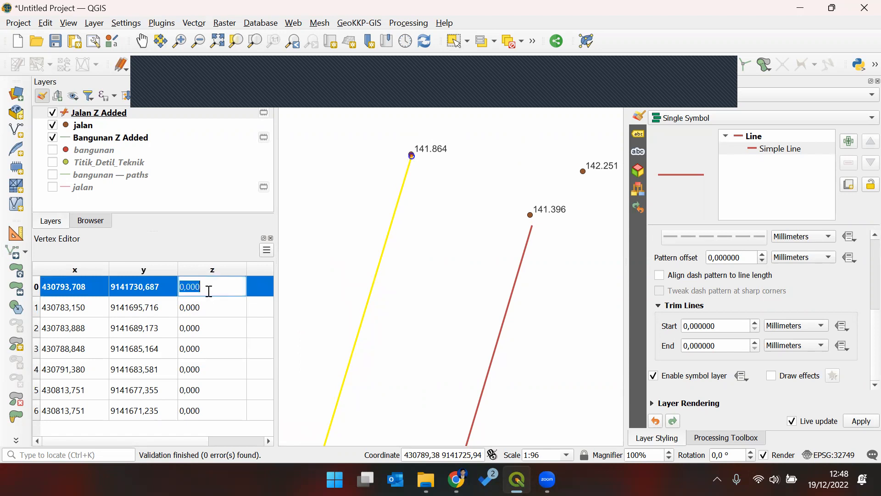
pyautogui.write('141.864')
pyautogui.press('Return')
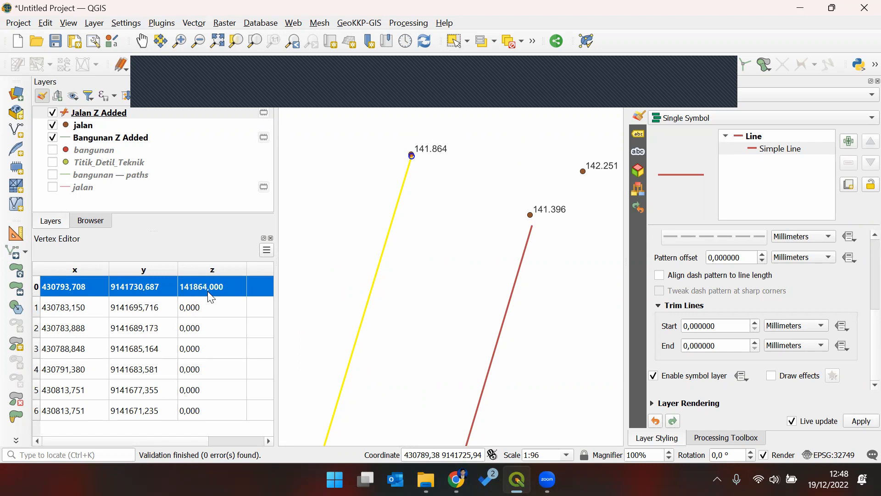
# - Examine where vertices 0 and 1 of the kiri line lie on the map relative to the survey points
pyautogui.scroll(-1, 398, 278)
pyautogui.moveTo(349, 441); pyautogui.dragTo(436, 298)
pyautogui.moveTo(412, 336); pyautogui.dragTo(413, 143)
pyautogui.scroll(3, 364, 377)
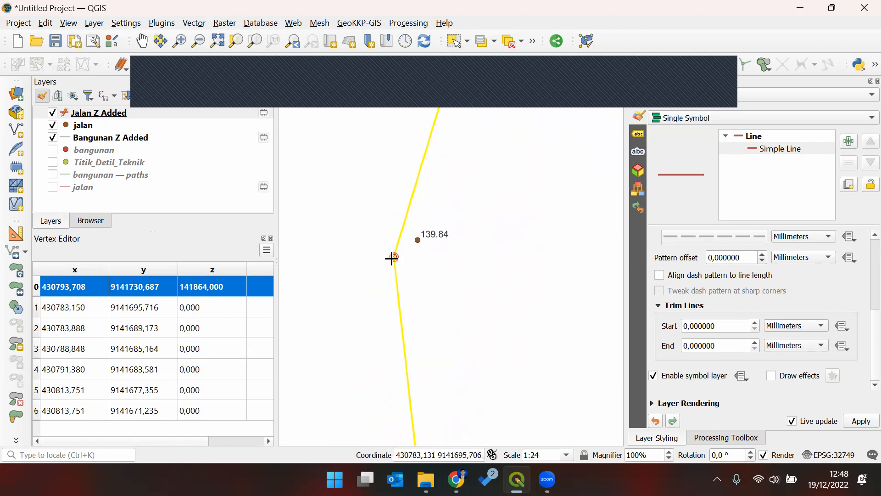
pyautogui.click(224, 314)
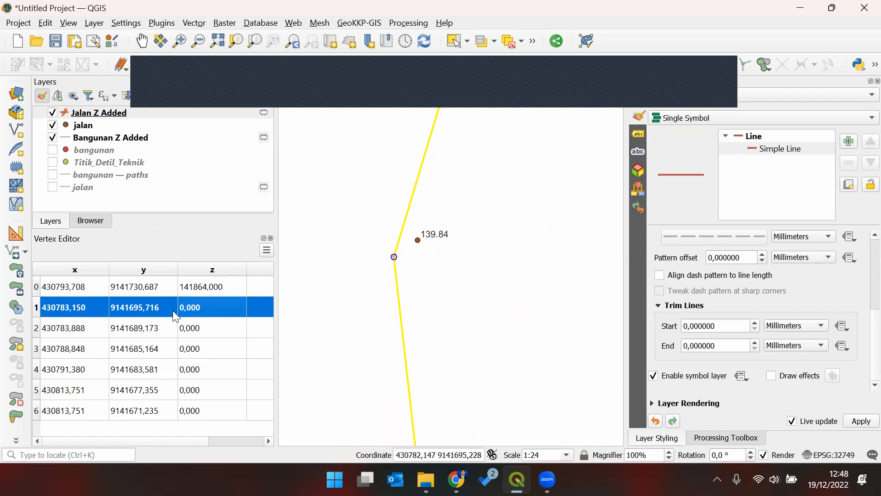
pyautogui.click(188, 293)
pyautogui.click(171, 308)
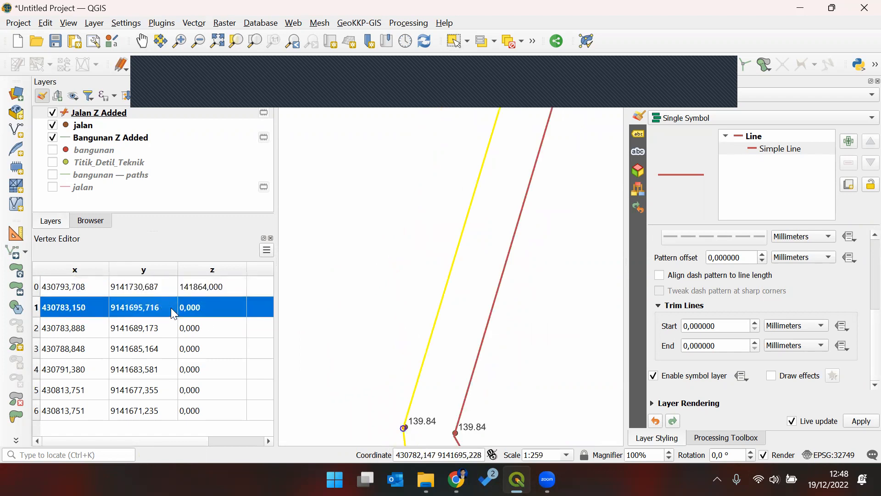
pyautogui.click(176, 291)
pyautogui.click(167, 307)
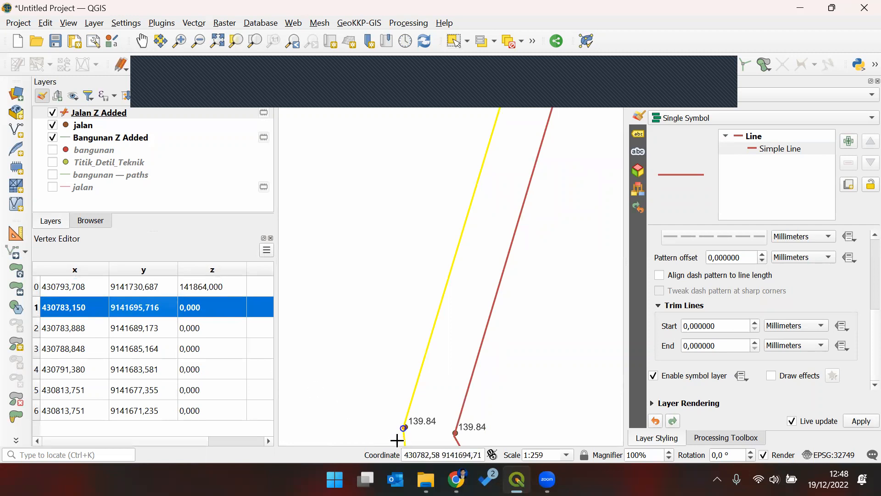
# - Set the Z value of the kiri line's vertex 1 to 139.84
pyautogui.moveTo(299, 323); pyautogui.dragTo(366, 167)
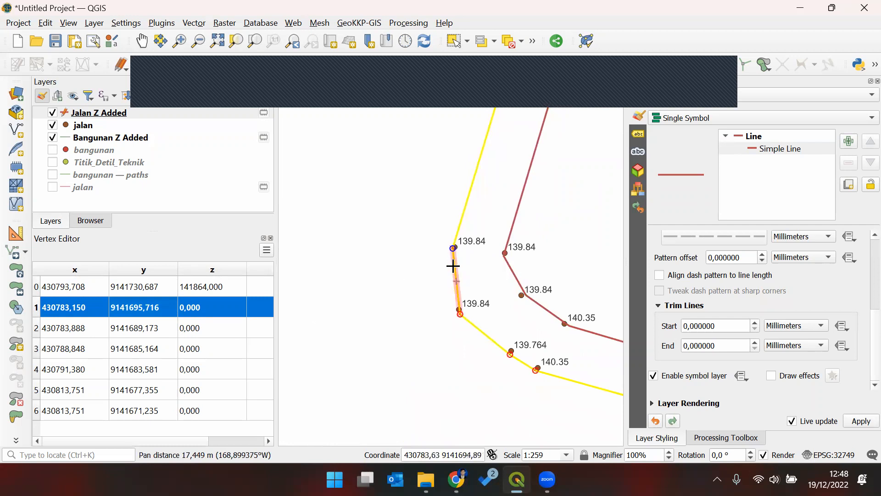
pyautogui.doubleClick(234, 308)
pyautogui.write('139.')
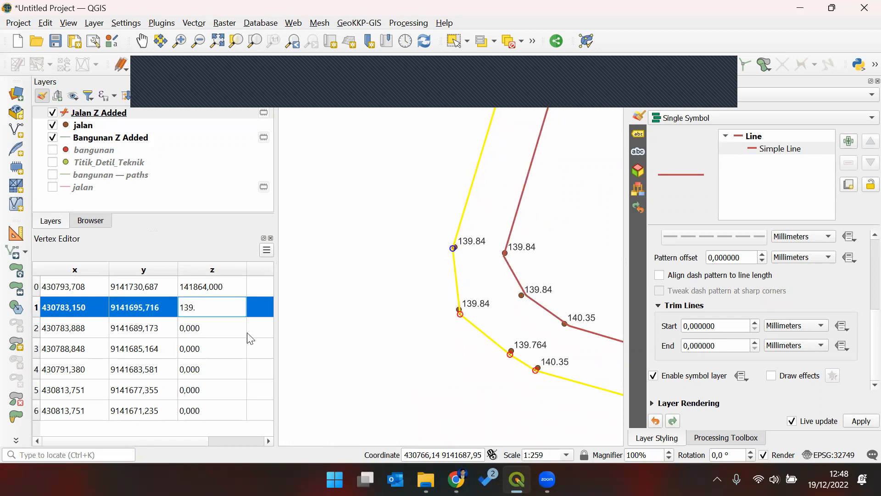
pyautogui.write('84')
pyautogui.press('Return')
# - Set the Z value of the kiri line's vertex 2 to 139.84
pyautogui.click(218, 331)
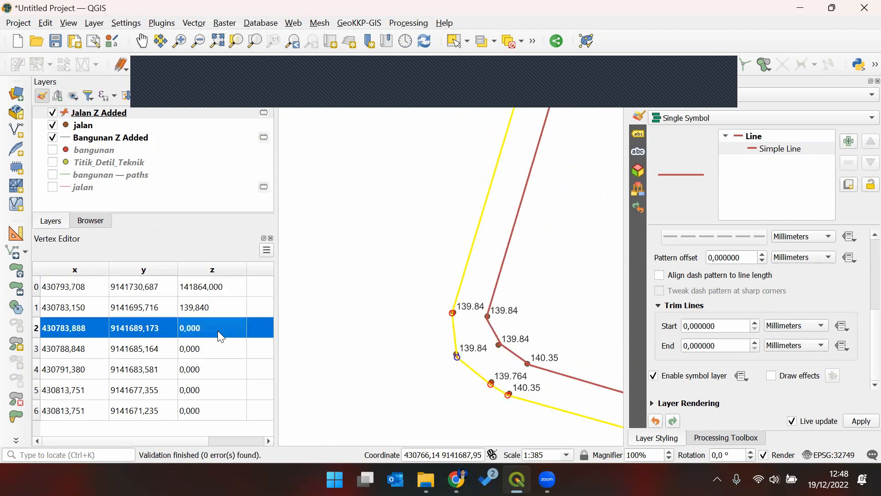
pyautogui.doubleClick(218, 331)
pyautogui.write('139.84')
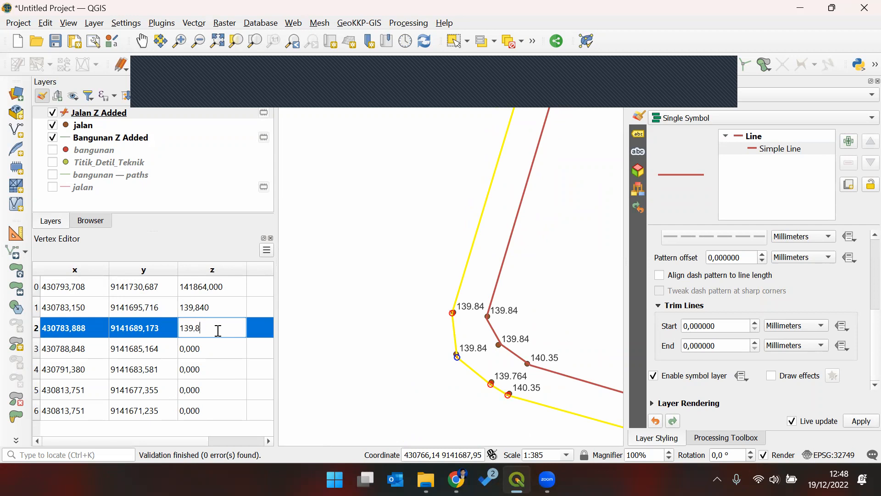
# - Set the Z value of the kiri line's vertex 3 to 139.764, correcting the misplaced decimal separator
pyautogui.click(226, 347)
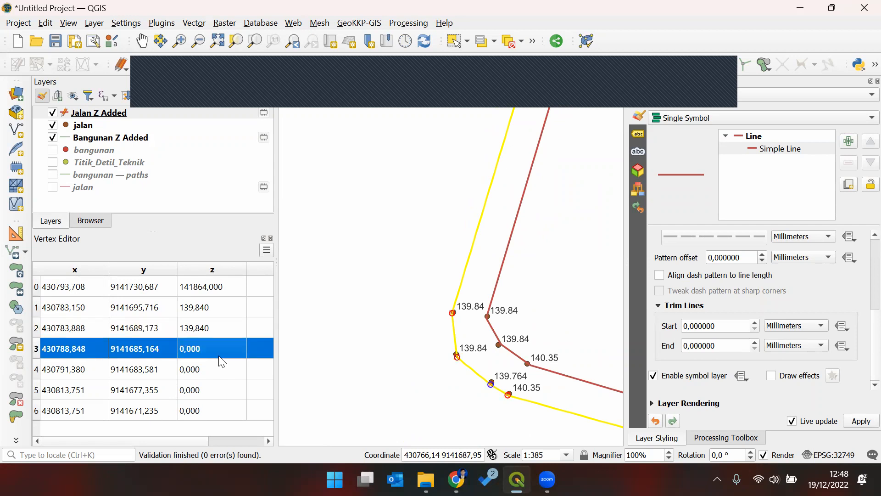
pyautogui.doubleClick(222, 348)
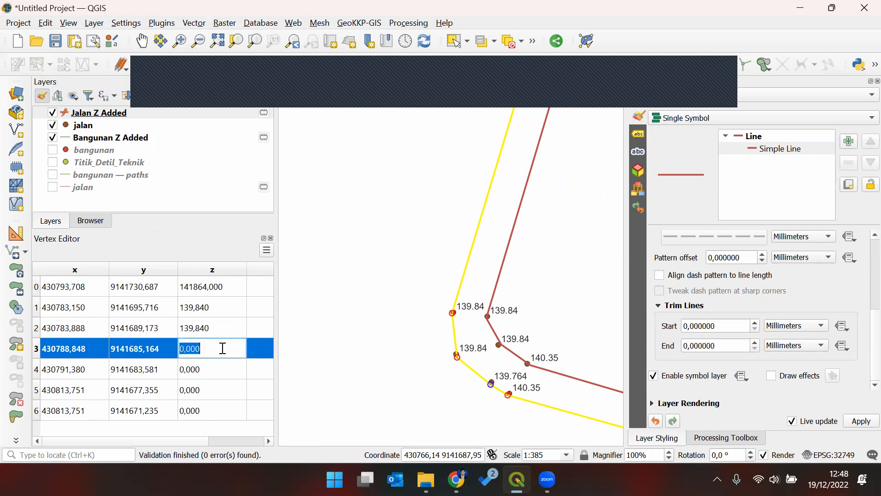
pyautogui.write('19')
pyautogui.press('BackSpace')
pyautogui.write('39.764')
pyautogui.click(223, 374)
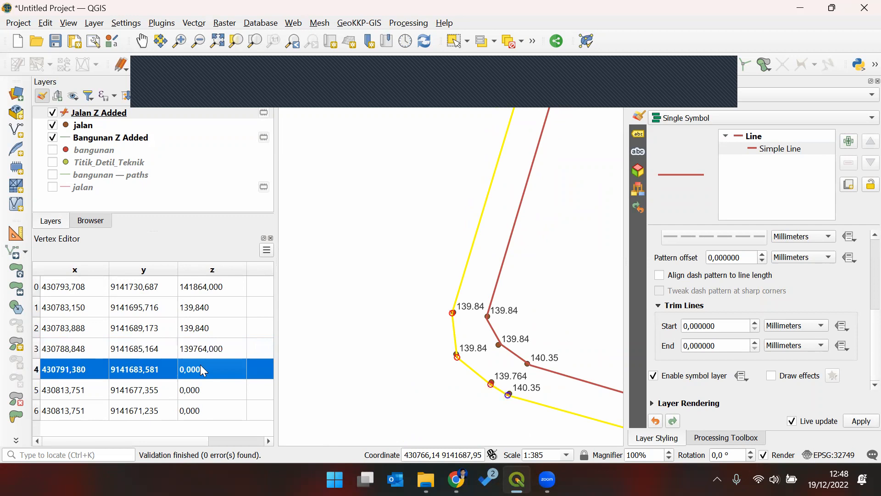
pyautogui.doubleClick(194, 353)
pyautogui.click(194, 348)
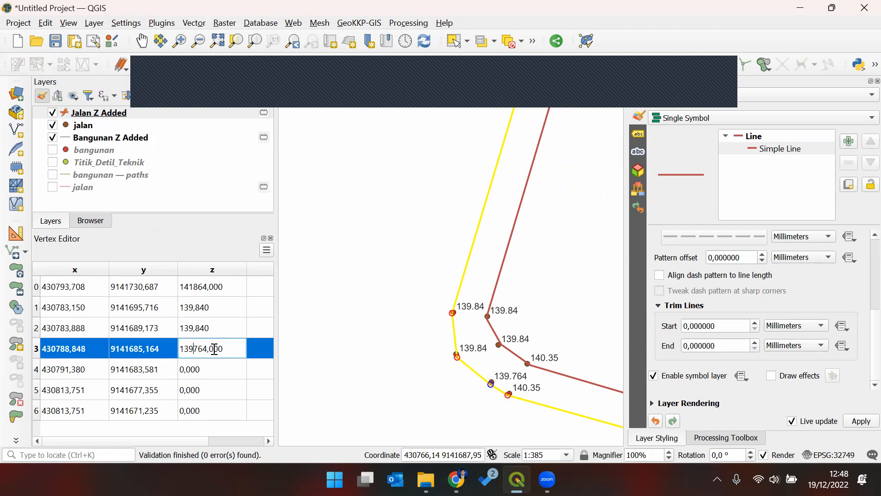
pyautogui.write('.')
pyautogui.press('Right')
pyautogui.press('Right')
pyautogui.press('Right')
pyautogui.press('Right')
pyautogui.press('BackSpace')
pyautogui.press('Return')
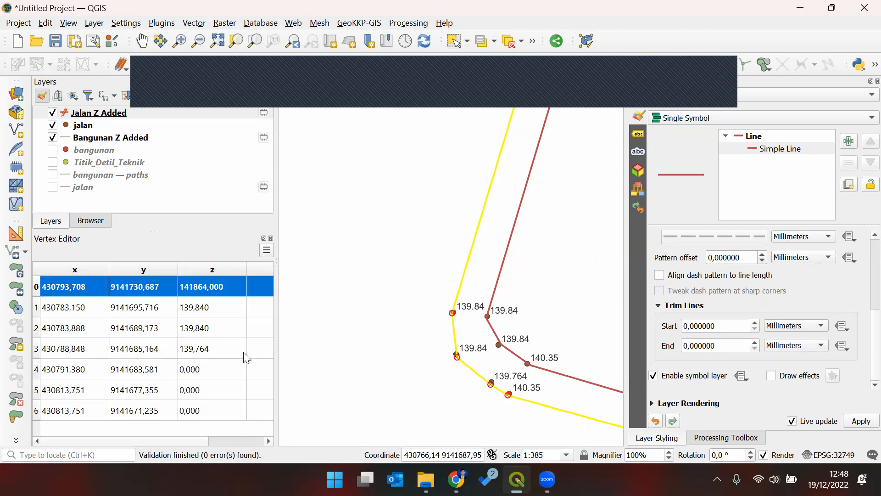
# - Set the Z value of the kiri line's vertex 4 to 140.35
pyautogui.click(225, 372)
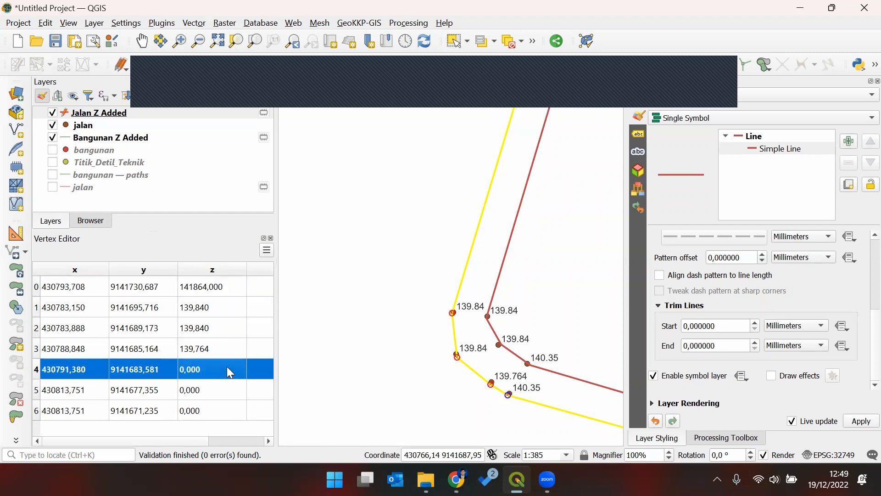
pyautogui.doubleClick(227, 366)
pyautogui.write('140.35')
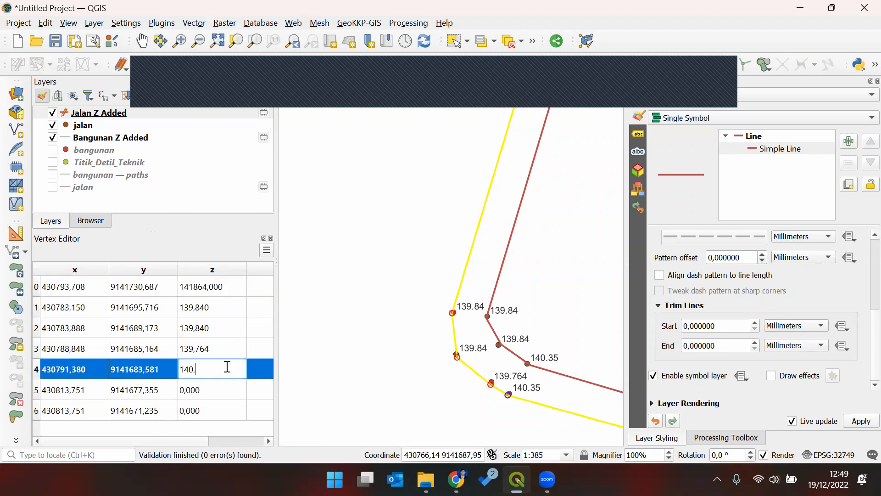
# - Set the Z value of the kiri line's vertex 5 to 141.557, correcting the misplaced decimal separator
pyautogui.click(223, 386)
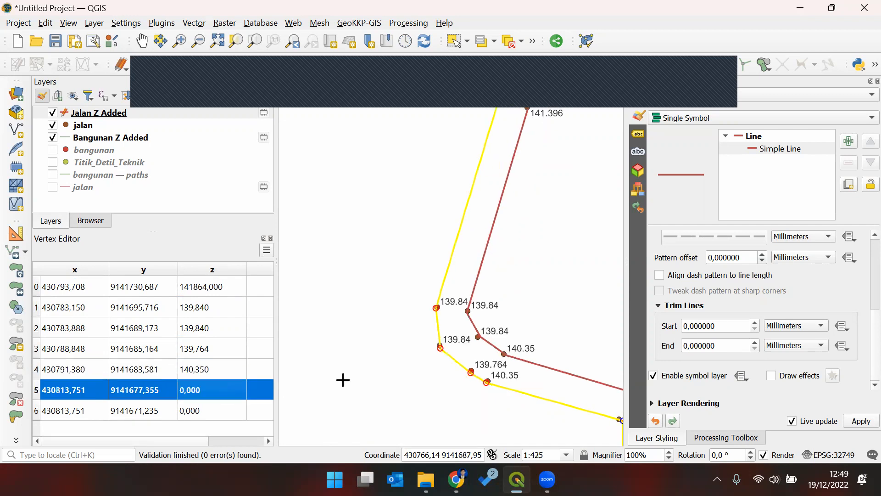
pyautogui.moveTo(398, 395); pyautogui.dragTo(284, 269)
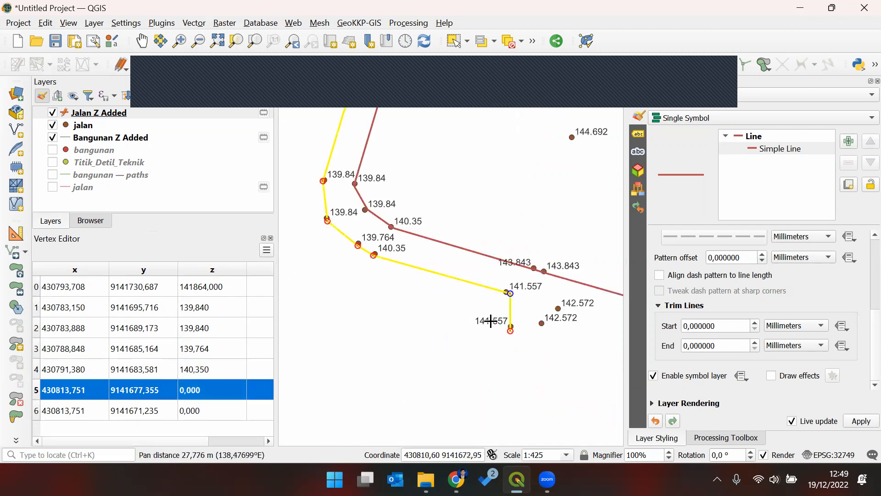
pyautogui.doubleClick(196, 389)
pyautogui.write('141')
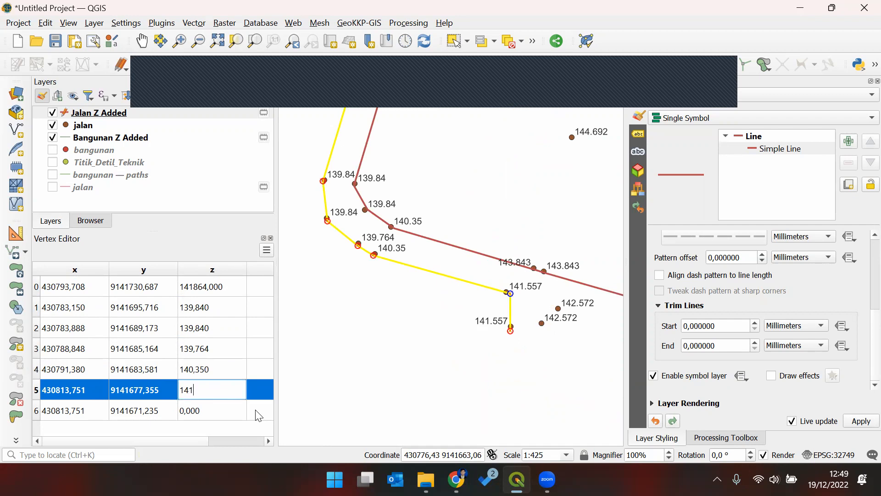
pyautogui.write('.558')
pyautogui.press('BackSpace')
pyautogui.write('7')
pyautogui.press('Return')
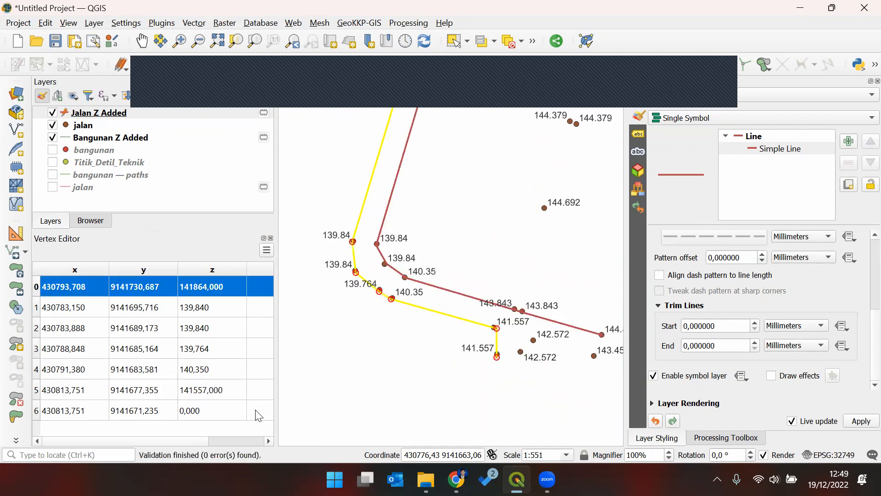
pyautogui.doubleClick(216, 393)
pyautogui.click(194, 390)
pyautogui.write('.')
pyautogui.press('BackSpace')
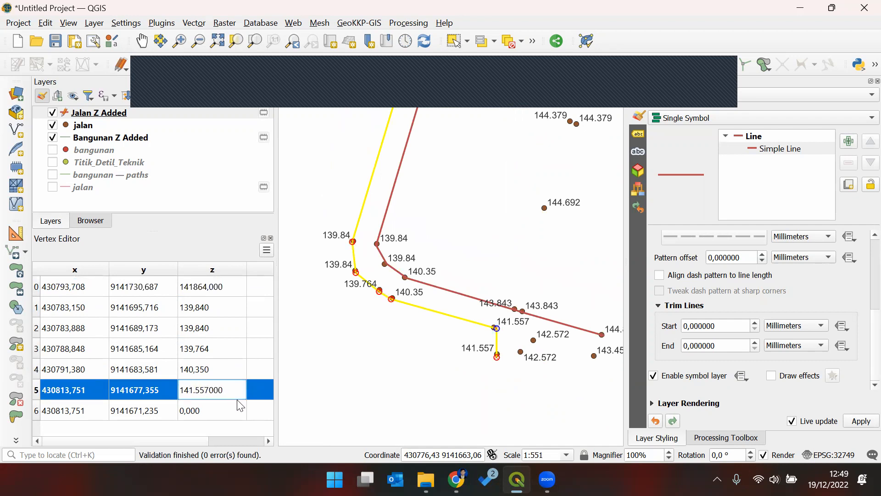
pyautogui.press('Return')
# - Set the Z value of the kiri line's vertex 6 to 141.557, correcting the misplaced decimal separator
pyautogui.click(222, 416)
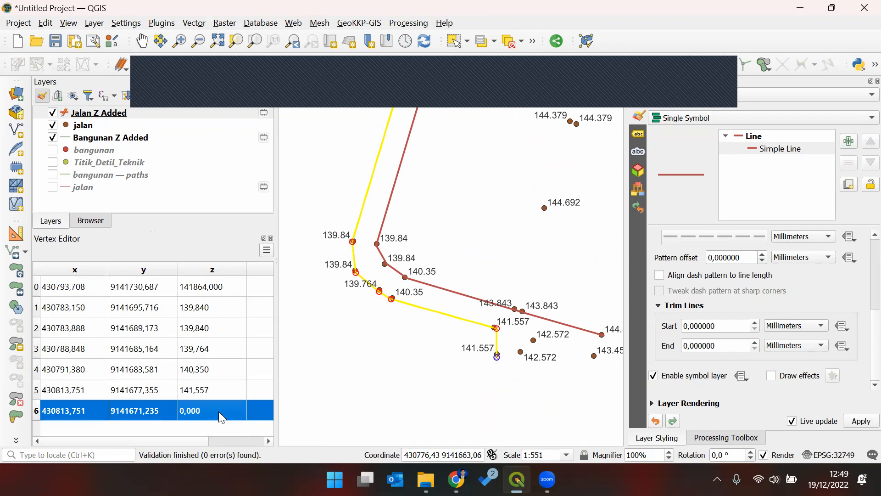
pyautogui.doubleClick(219, 409)
pyautogui.write('14')
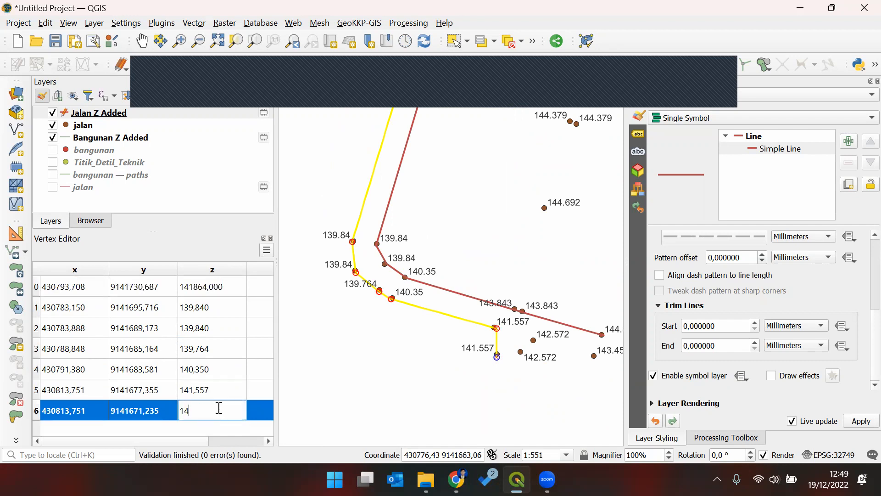
pyautogui.write('1.557')
pyautogui.press('Return')
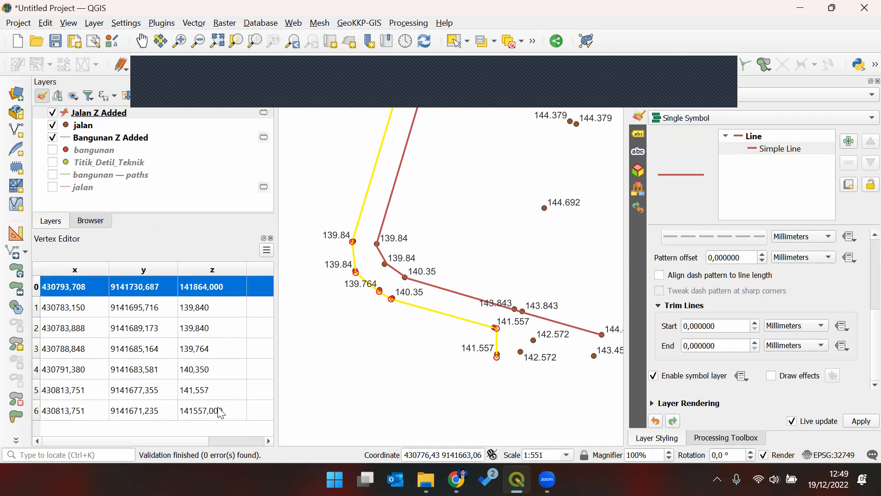
pyautogui.doubleClick(220, 412)
pyautogui.click(243, 403)
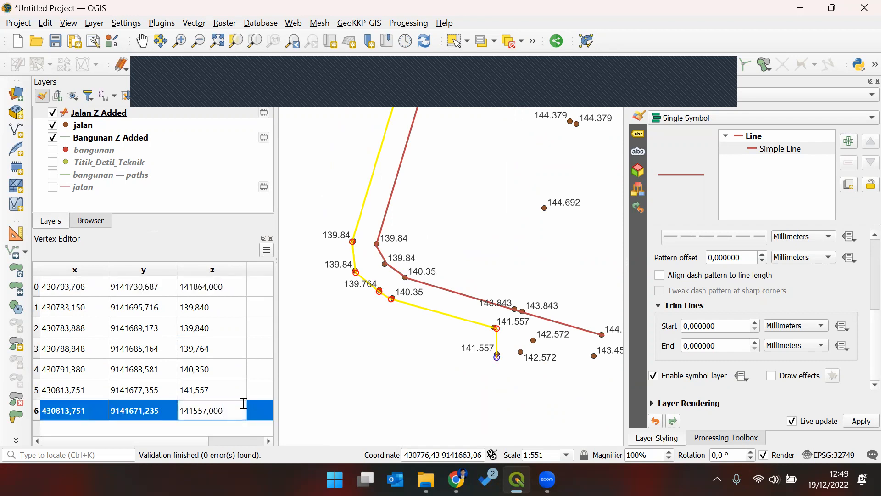
pyautogui.press('Delete')
pyautogui.press('Left')
pyautogui.write('.')
pyautogui.press('Return')
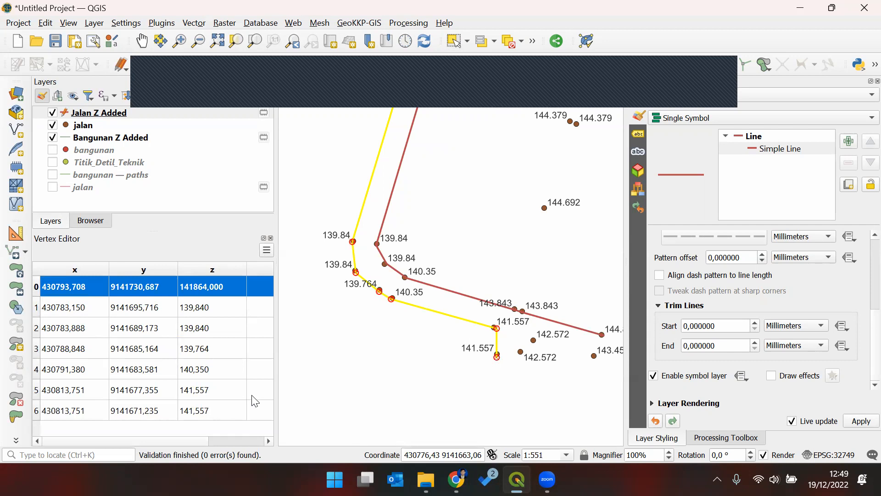
# - Select the kanan road line near the 141.396 survey point and list its vertices in the Vertex Editor
pyautogui.moveTo(419, 156); pyautogui.dragTo(444, 279)
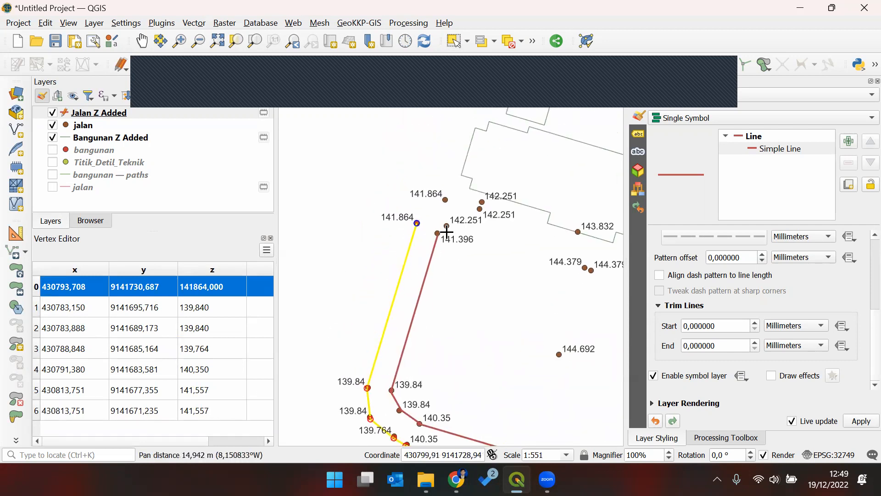
pyautogui.scroll(1, 448, 233)
pyautogui.scroll(2, 425, 230)
pyautogui.scroll(-1, 428, 236)
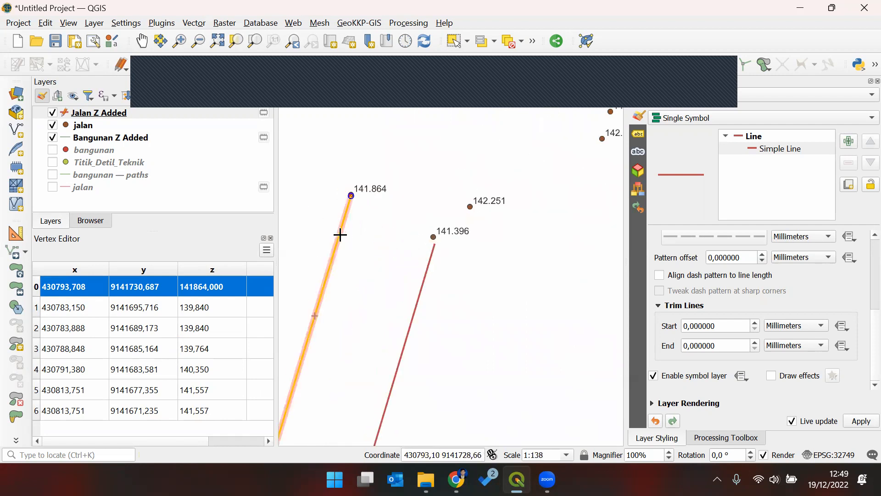
pyautogui.moveTo(362, 274); pyautogui.dragTo(385, 310)
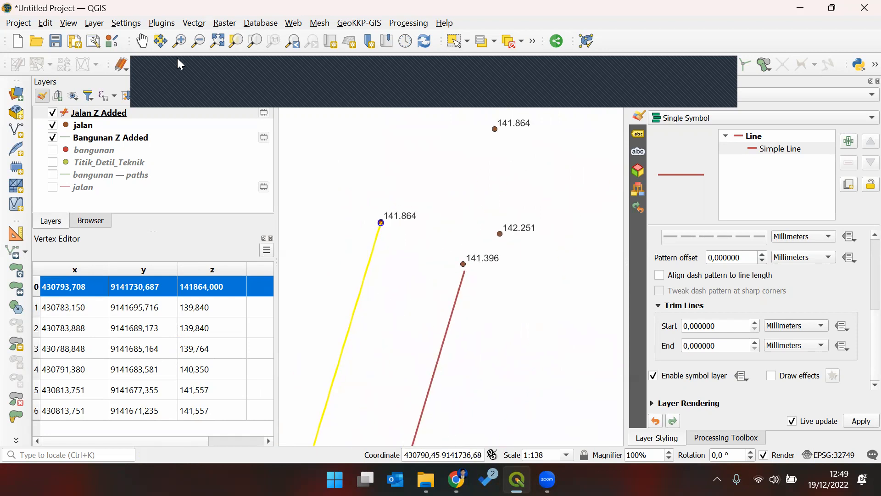
pyautogui.click(459, 44)
pyautogui.click(461, 287)
pyautogui.click(225, 62)
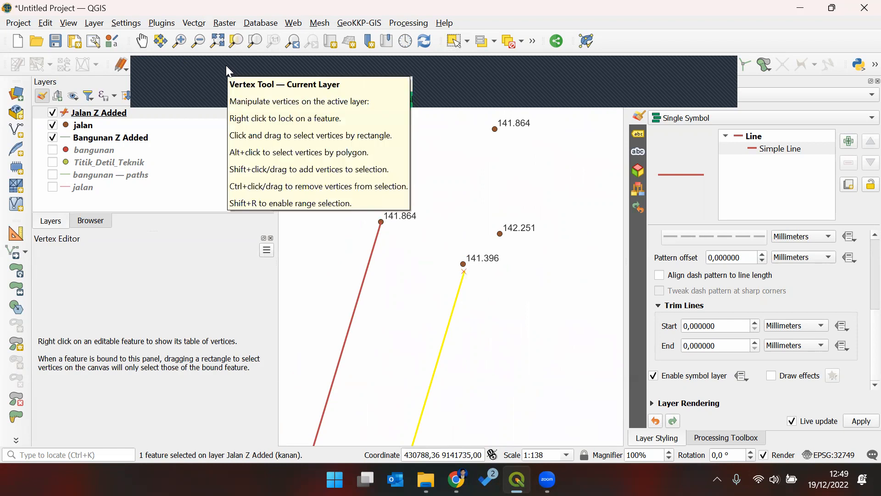
pyautogui.rightClick(463, 269)
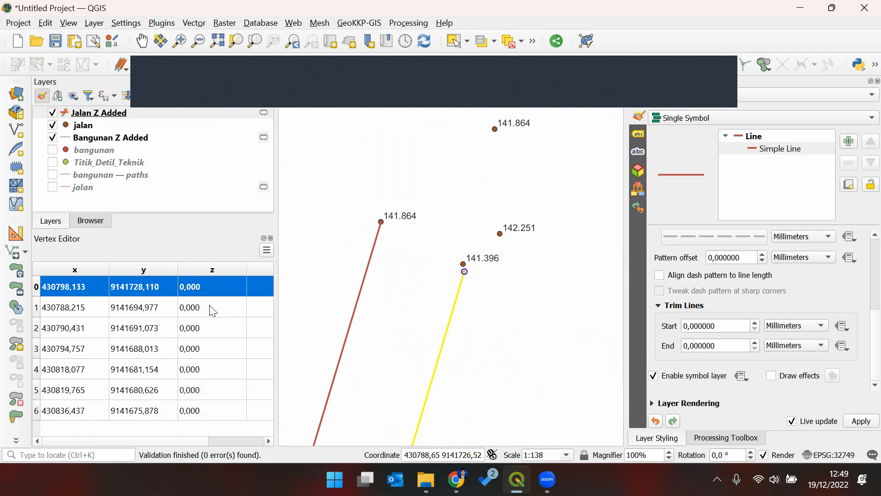
# - Set the Z value of the kanan line's vertex 0 to 141.396, correcting the mistyped digit and decimal separator
pyautogui.doubleClick(226, 284)
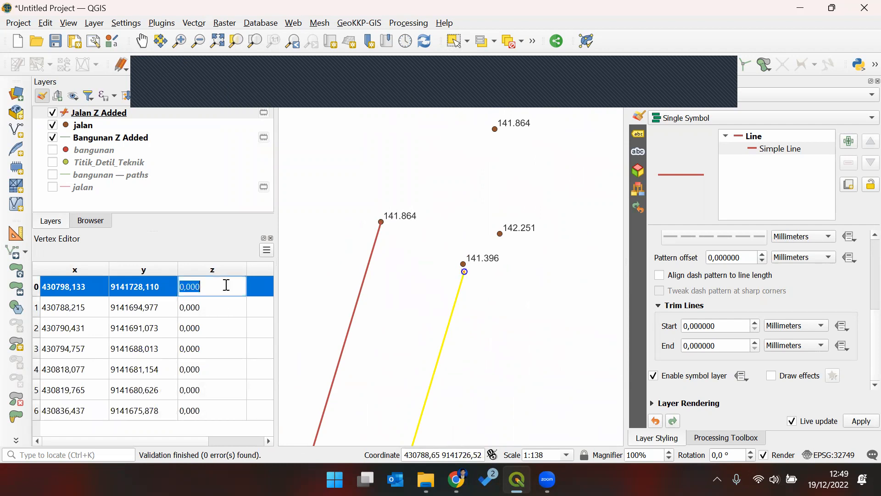
pyautogui.write('141.296')
pyautogui.press('Return')
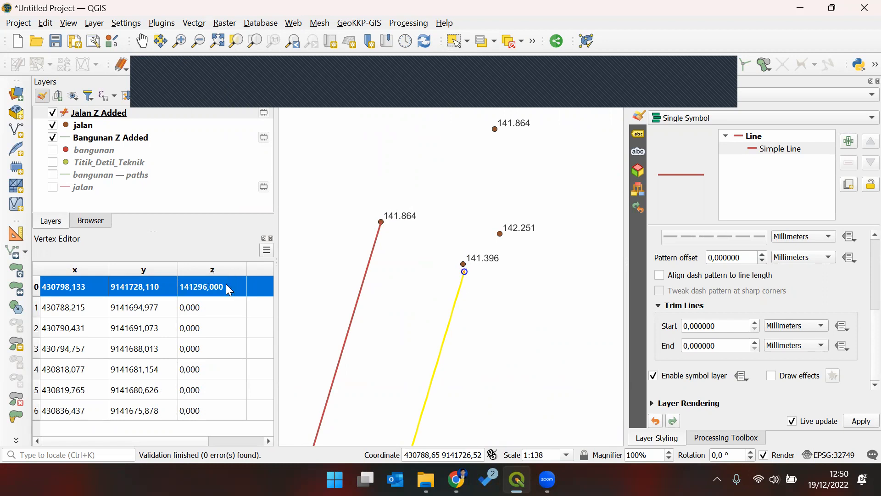
pyautogui.doubleClick(227, 281)
pyautogui.press('End')
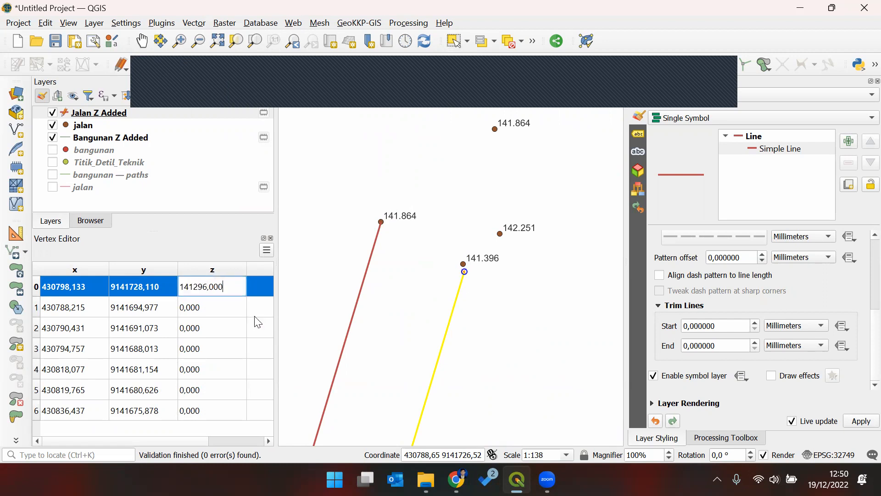
pyautogui.press('Left')
pyautogui.press('Left')
pyautogui.press('Delete')
pyautogui.write('3')
pyautogui.press('Left')
pyautogui.write('.')
pyautogui.press('Delete')
pyautogui.press('BackSpace')
pyautogui.write(',')
pyautogui.press('Return')
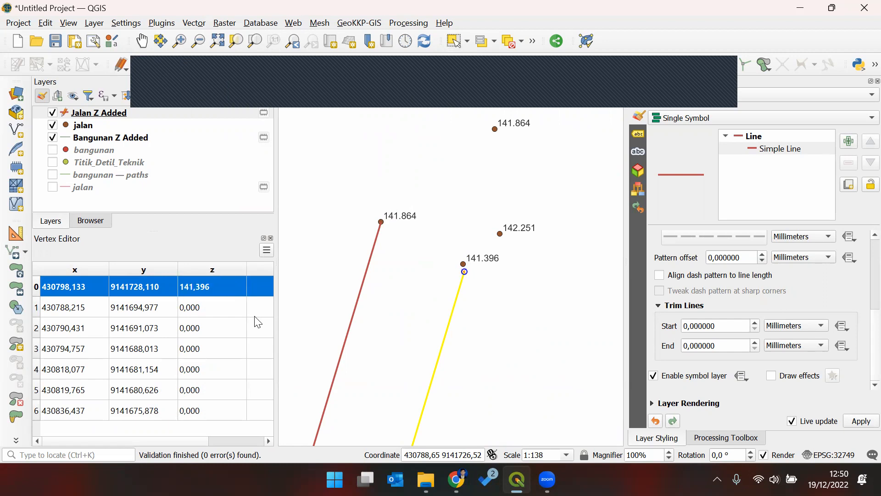
# - Set the Z value of the kanan line's vertex 1 to 139.84
pyautogui.click(216, 306)
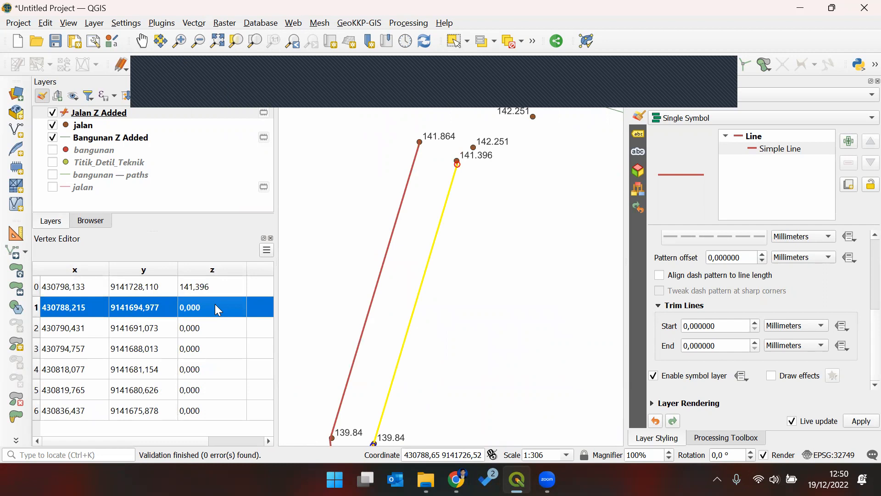
pyautogui.doubleClick(218, 310)
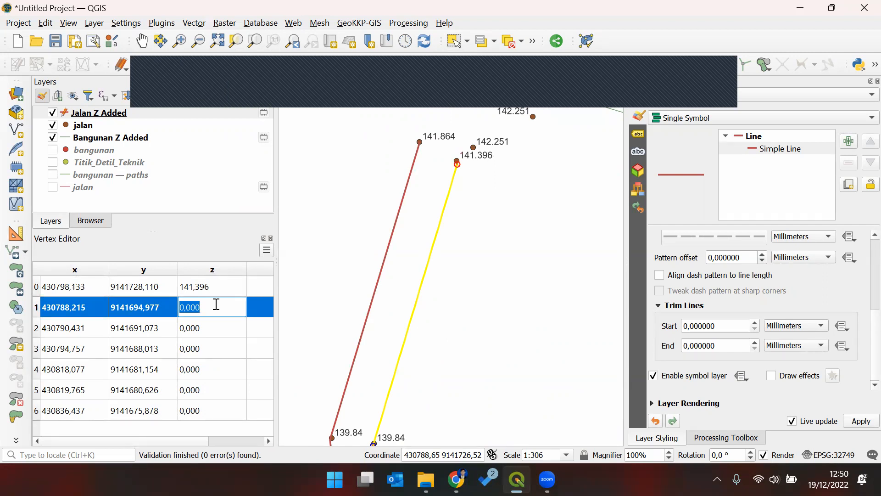
pyautogui.write('139.84')
pyautogui.press('Up')
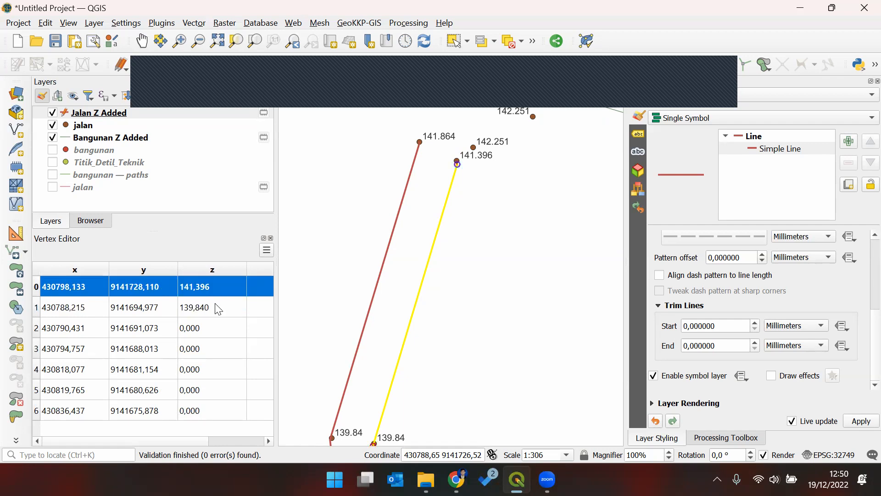
# - Set the Z value of the kanan line's vertex 2 to 139.84, matching its nearby survey point
pyautogui.click(215, 326)
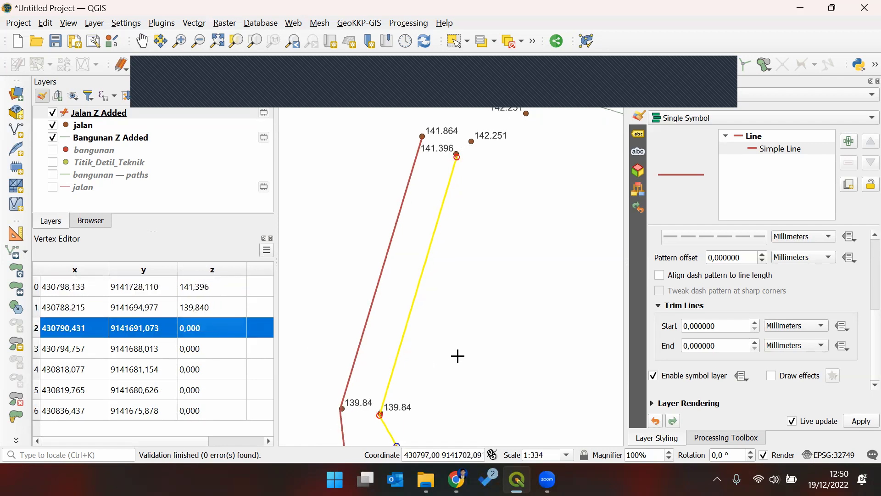
pyautogui.moveTo(479, 321); pyautogui.dragTo(479, 293)
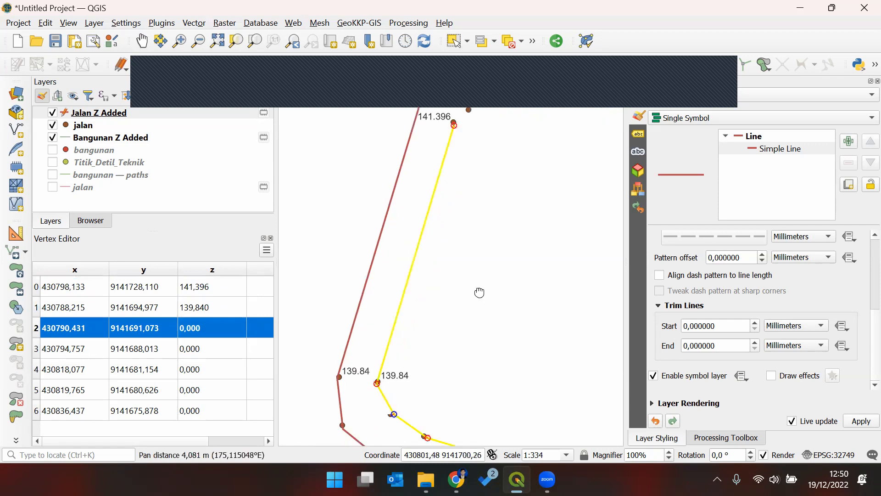
pyautogui.doubleClick(219, 329)
pyautogui.write('139')
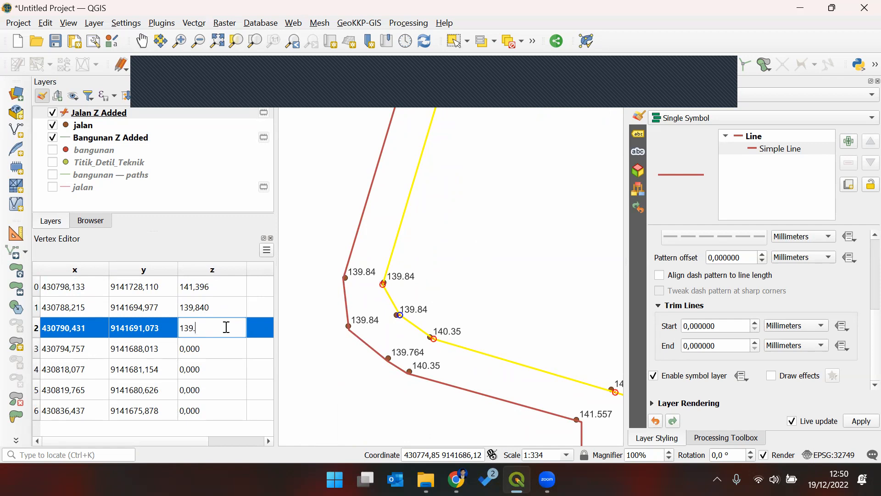
pyautogui.write('.84')
pyautogui.press('Return')
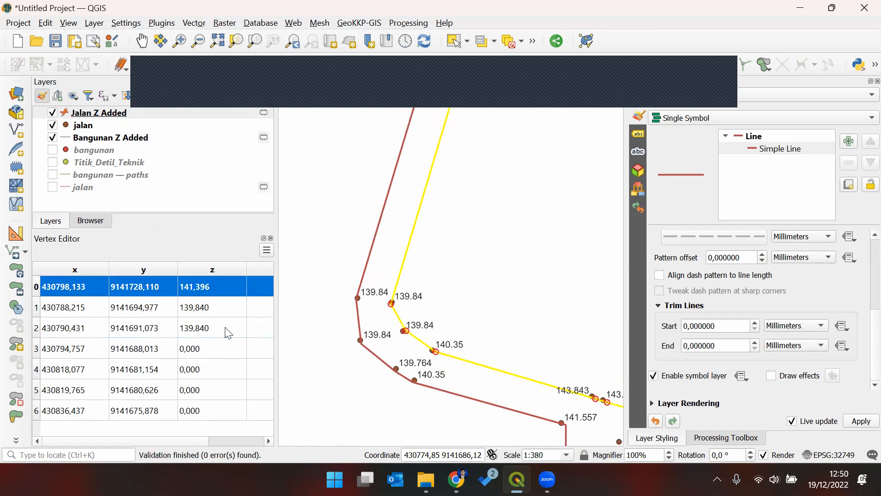
# - Set the Z value of the kanan line's vertex 3 to 140.35
pyautogui.click(220, 350)
pyautogui.click(224, 346)
pyautogui.write('140')
pyautogui.write('.35')
pyautogui.press('Return')
# - Set the Z value of the kanan line's vertex 4 to 143.843, correcting the decimal separator
pyautogui.moveTo(556, 356); pyautogui.dragTo(501, 281)
pyautogui.scroll(1, 533, 329)
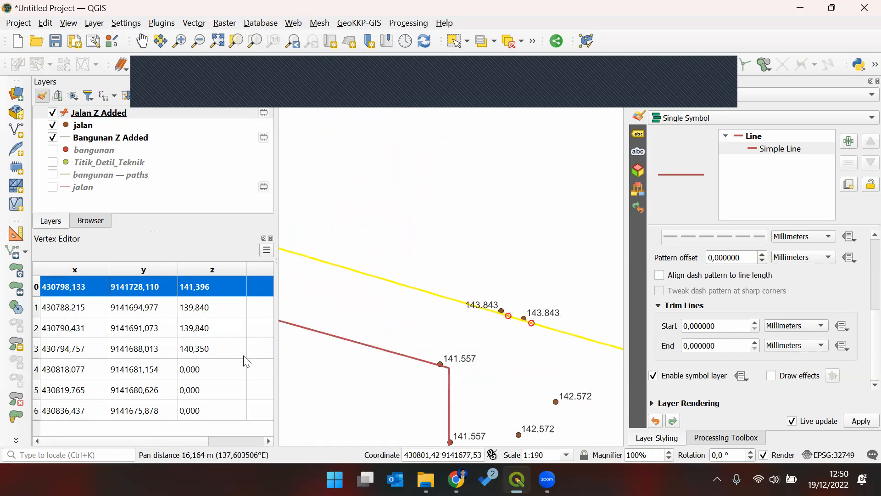
pyautogui.click(214, 377)
pyautogui.doubleClick(215, 368)
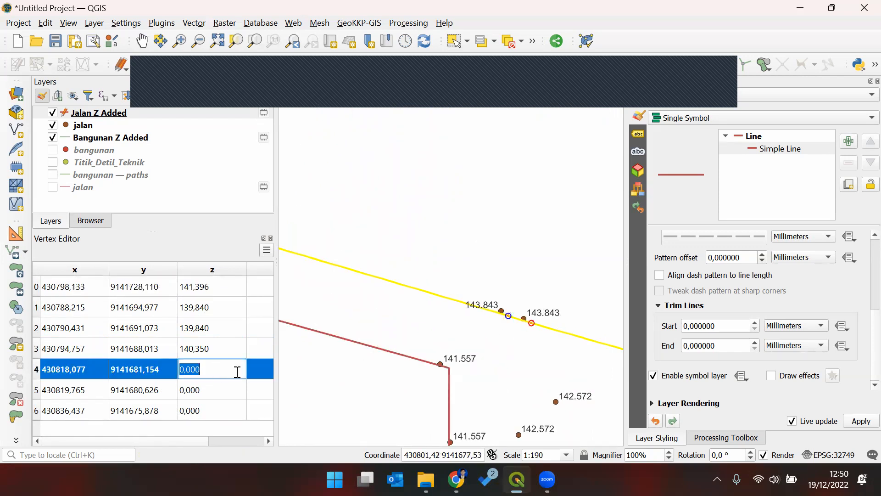
pyautogui.write('143')
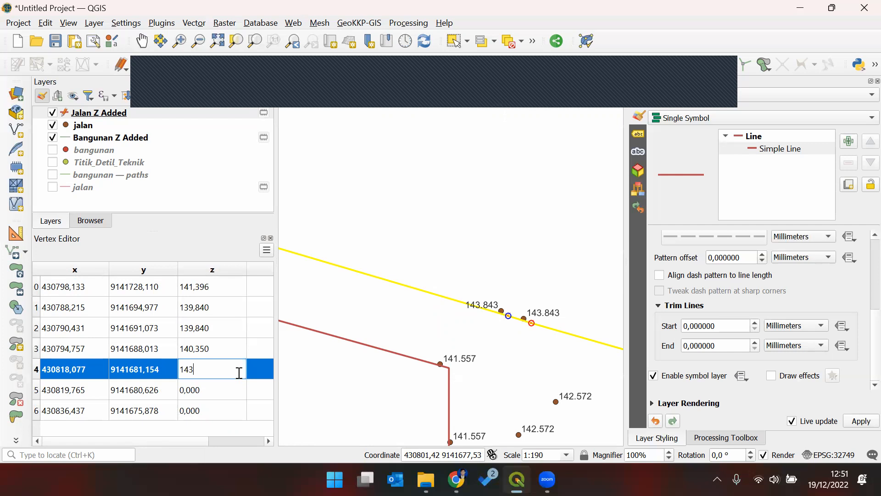
pyautogui.write('.843')
pyautogui.press('Return')
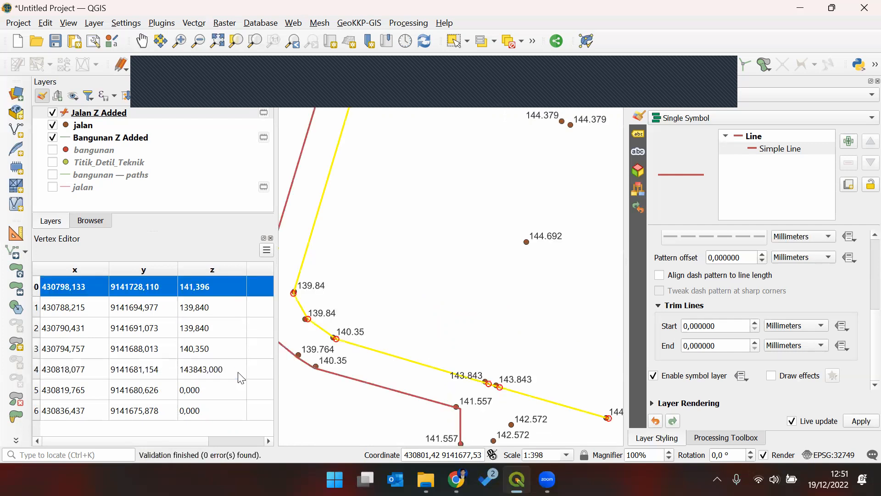
pyautogui.click(243, 369)
pyautogui.doubleClick(240, 369)
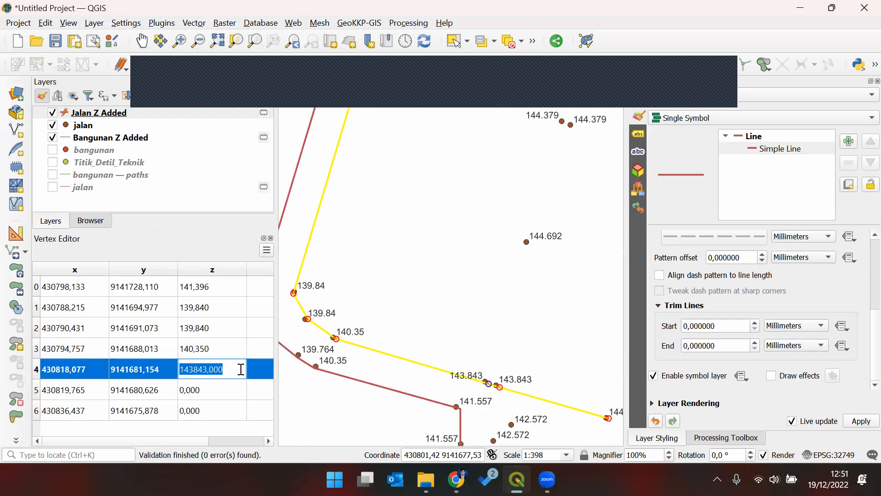
pyautogui.press('Left')
pyautogui.press('Left')
pyautogui.press('Left')
pyautogui.press('Left')
pyautogui.press('Left')
pyautogui.press('Left')
pyautogui.write('.')
pyautogui.press('Right')
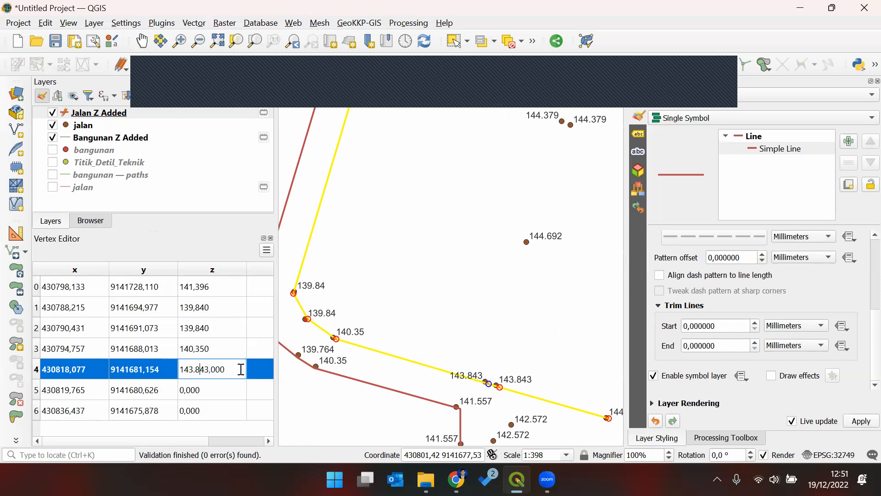
pyautogui.press('BackSpace')
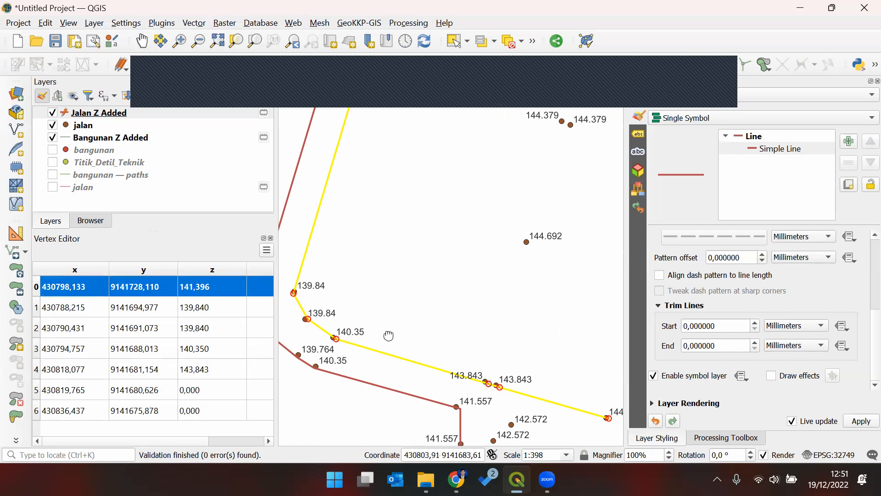
# - Set the Z value of the kanan line's vertex 5 to 143.843 with a comma as the decimal separator
pyautogui.moveTo(389, 336); pyautogui.dragTo(311, 283)
pyautogui.click(202, 389)
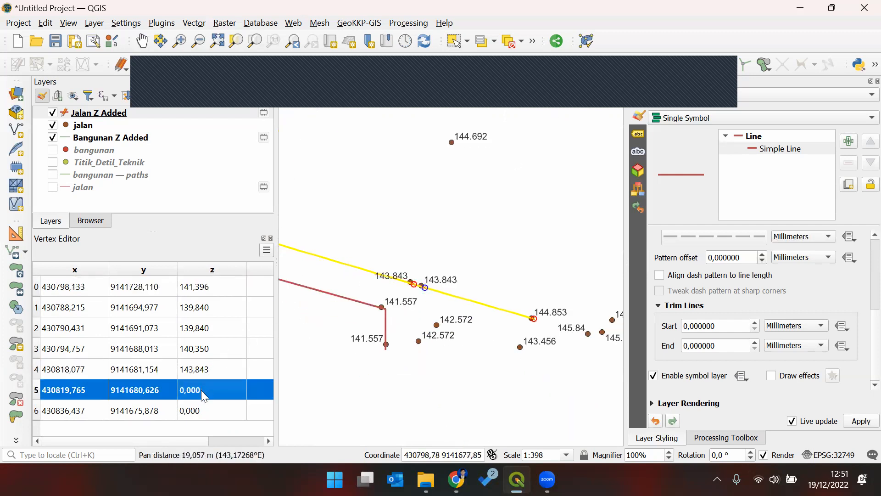
pyautogui.doubleClick(201, 390)
pyautogui.write('143.843')
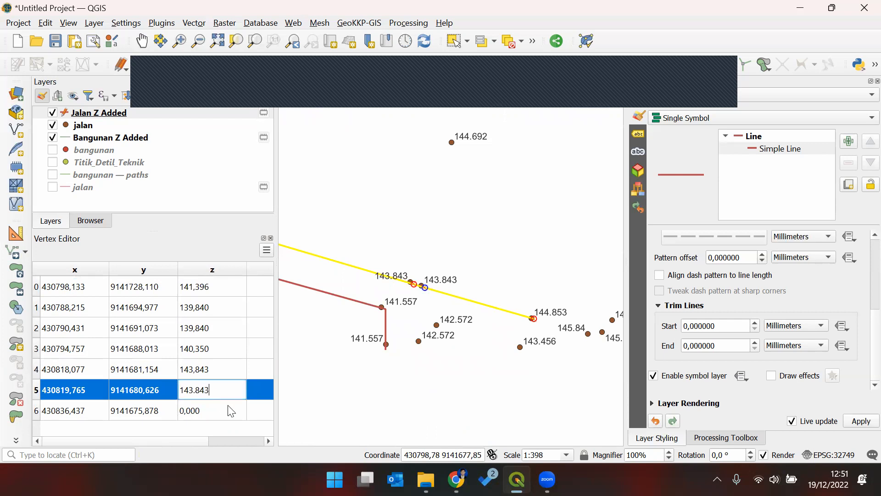
pyautogui.press('Return')
pyautogui.doubleClick(213, 390)
pyautogui.press('Left')
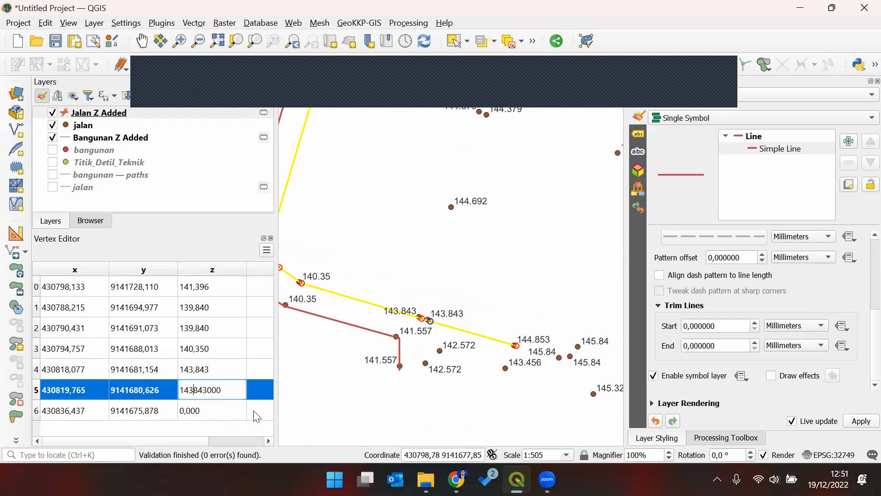
pyautogui.write(',')
pyautogui.press('Return')
# - Set the Z value of the kanan line's last vertex, 6, to 144.853 and save the edits to the Jalan Z Added layer
pyautogui.doubleClick(213, 406)
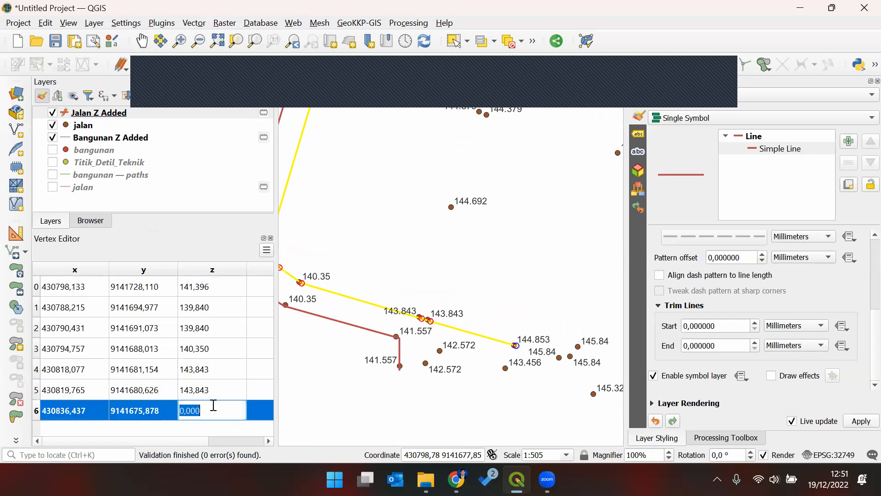
pyautogui.write('144.853')
pyautogui.press('Return')
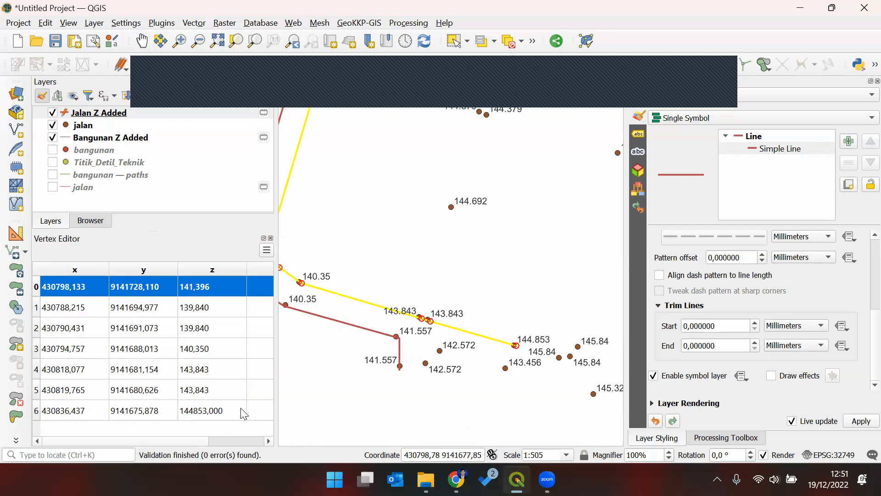
pyautogui.doubleClick(242, 409)
pyautogui.press('Left')
pyautogui.press('Left')
pyautogui.press('Left')
pyautogui.press('BackSpace')
pyautogui.press('Left')
pyautogui.press('Left')
pyautogui.press('Left')
pyautogui.write(',')
pyautogui.press('Return')
pyautogui.click(122, 63)
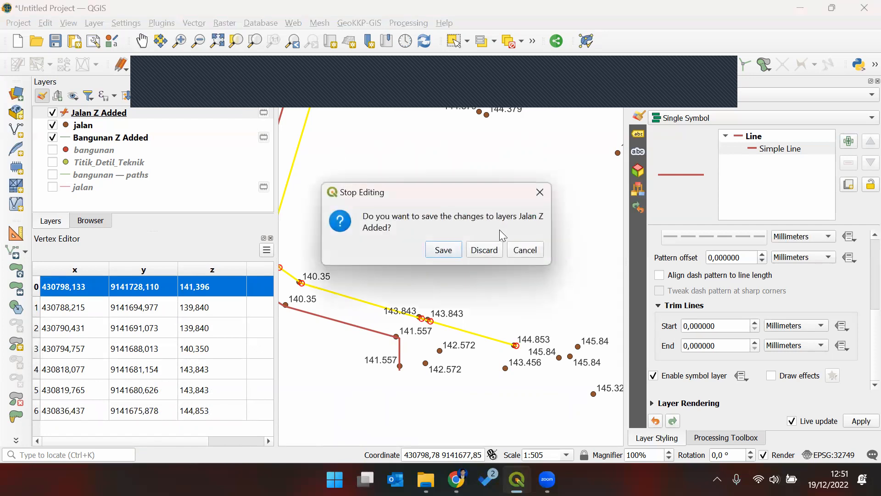
pyautogui.click(443, 250)
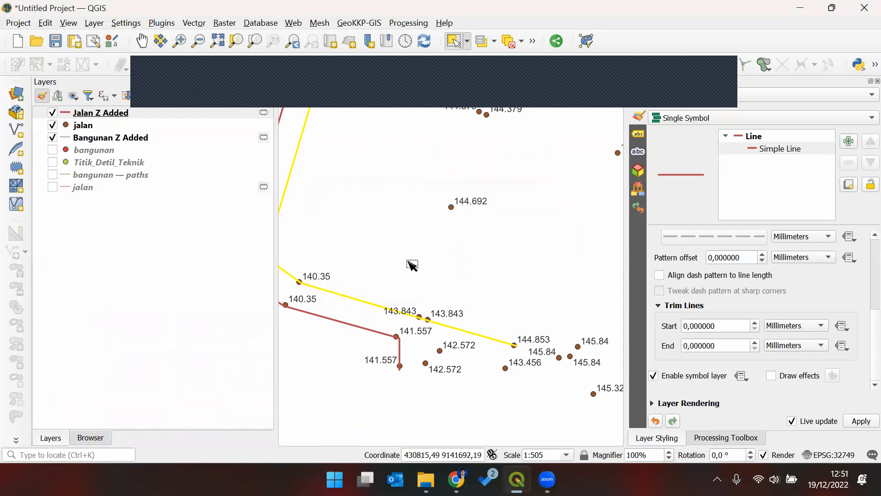
# - Examine both finished road lines together with the building outlines and the surrounding labelled road points
pyautogui.scroll(-1, 411, 244)
pyautogui.moveTo(378, 198); pyautogui.dragTo(443, 249)
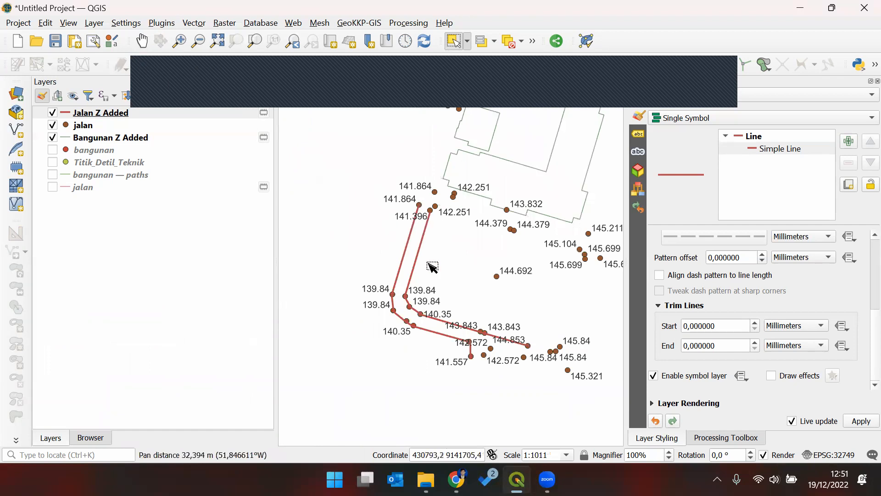
pyautogui.scroll(1, 410, 244)
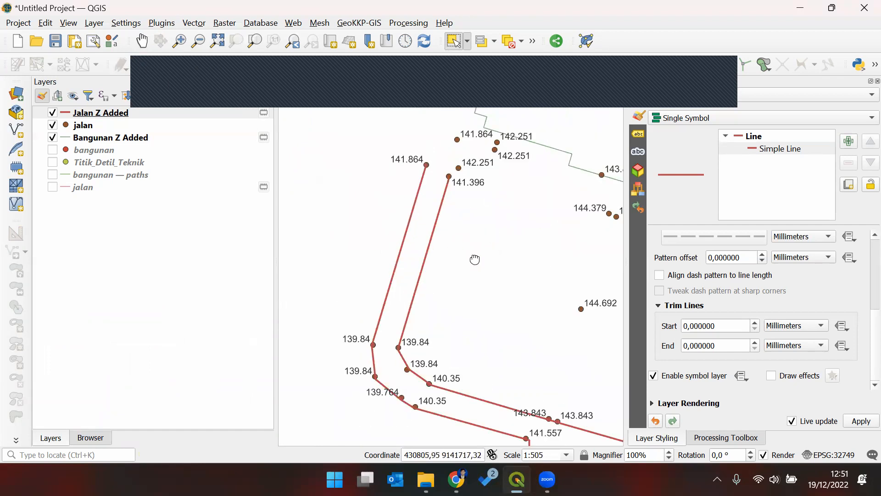
pyautogui.moveTo(474, 258); pyautogui.dragTo(380, 321)
pyautogui.scroll(-1, 404, 299)
pyautogui.scroll(1, 514, 213)
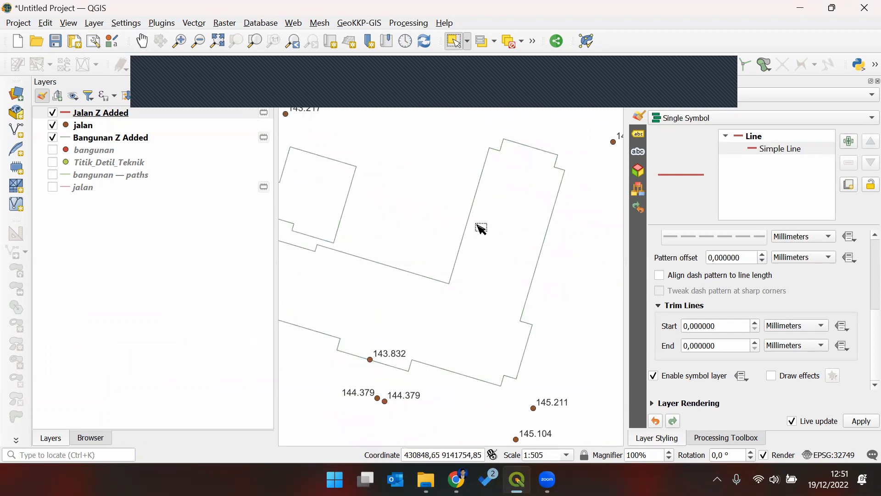
pyautogui.moveTo(401, 209); pyautogui.dragTo(468, 234)
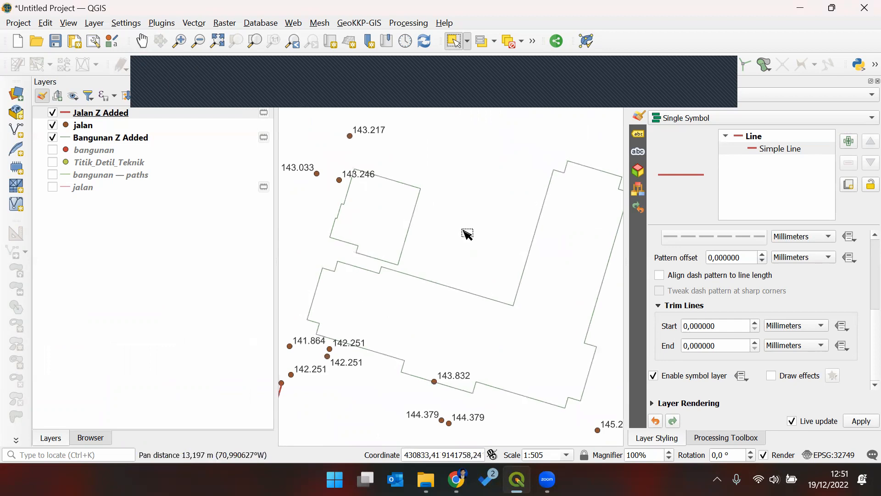
pyautogui.scroll(-1, 479, 259)
pyautogui.moveTo(500, 273); pyautogui.dragTo(482, 238)
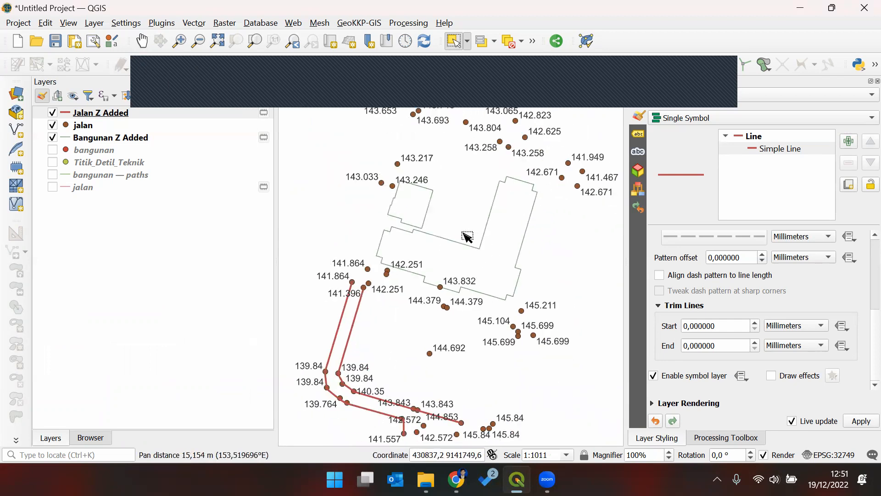
pyautogui.moveTo(625, 209); pyautogui.dragTo(668, 218)
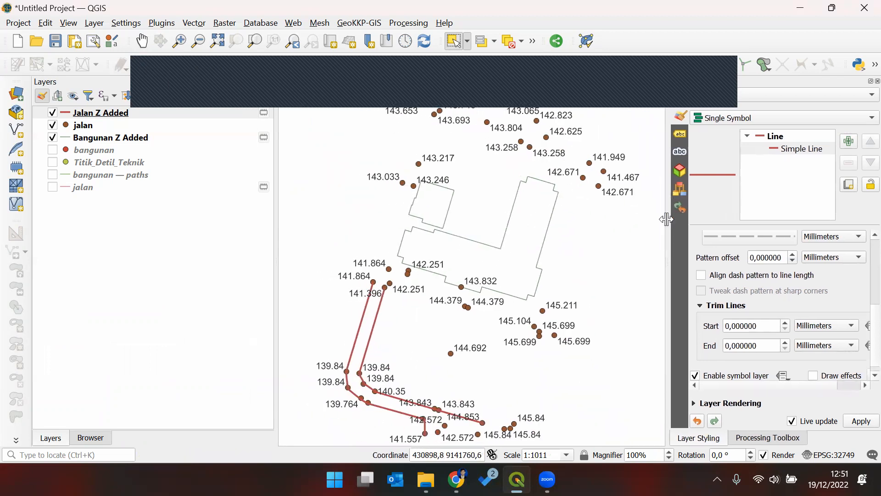
# - Show the Titik_Detil_Teknik layer and inspect its points that fall inside the building outlines
pyautogui.click(52, 162)
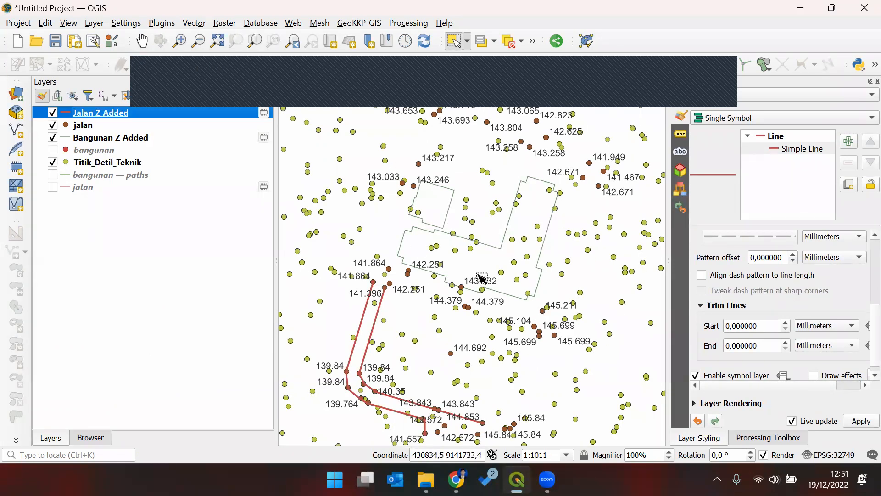
pyautogui.scroll(1, 442, 248)
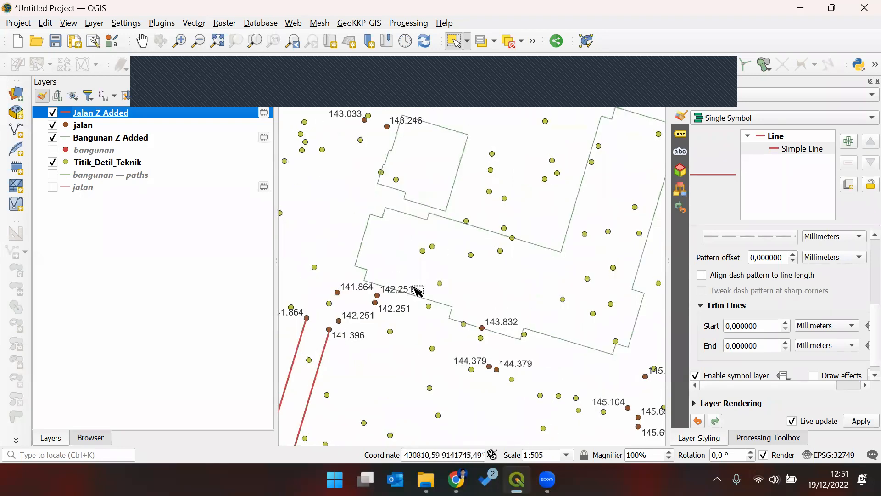
pyautogui.click(105, 163)
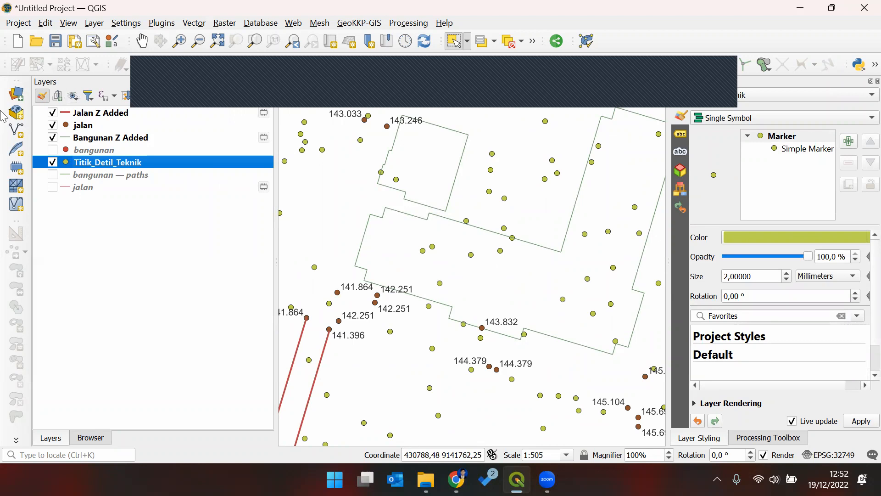
pyautogui.moveTo(545, 258); pyautogui.dragTo(527, 266)
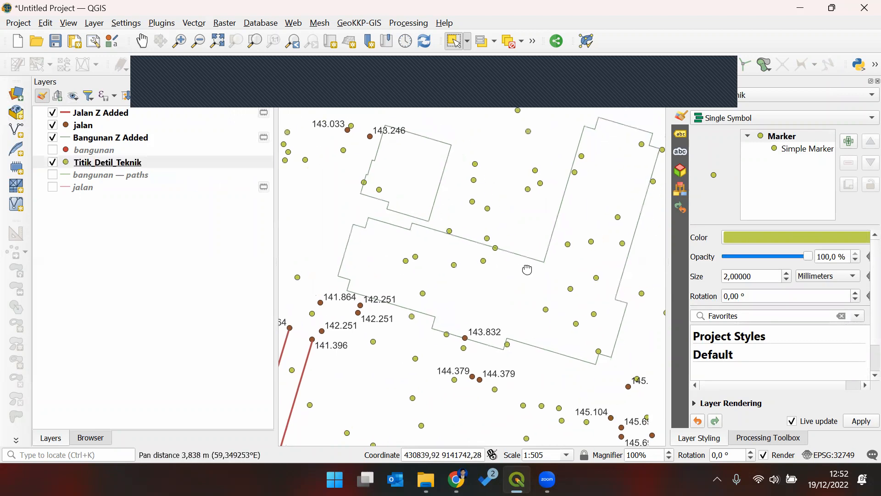
# - Export the Titik_Detil_Teknik layer as a GeoPackage named spotheight in the Penggambaran Kontur folder and add it to the map
pyautogui.click(190, 153)
pyautogui.click(189, 163)
pyautogui.rightClick(186, 161)
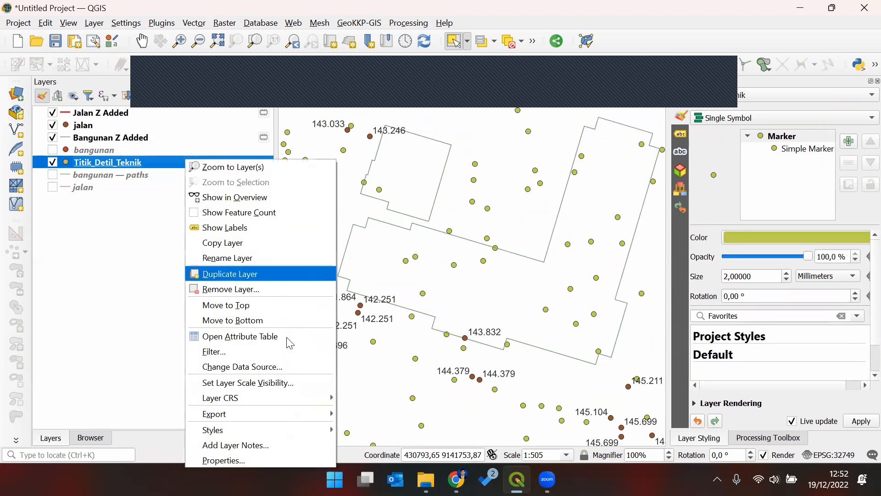
pyautogui.moveTo(316, 413)
pyautogui.click(394, 415)
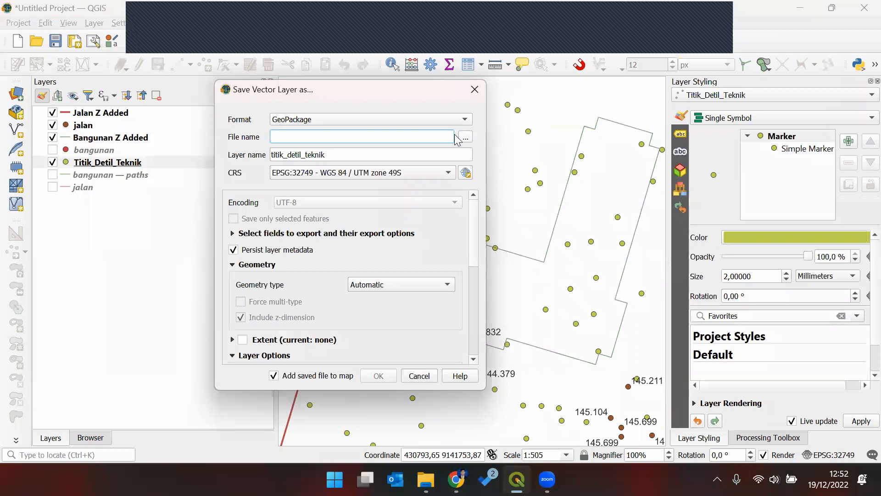
pyautogui.click(532, 117)
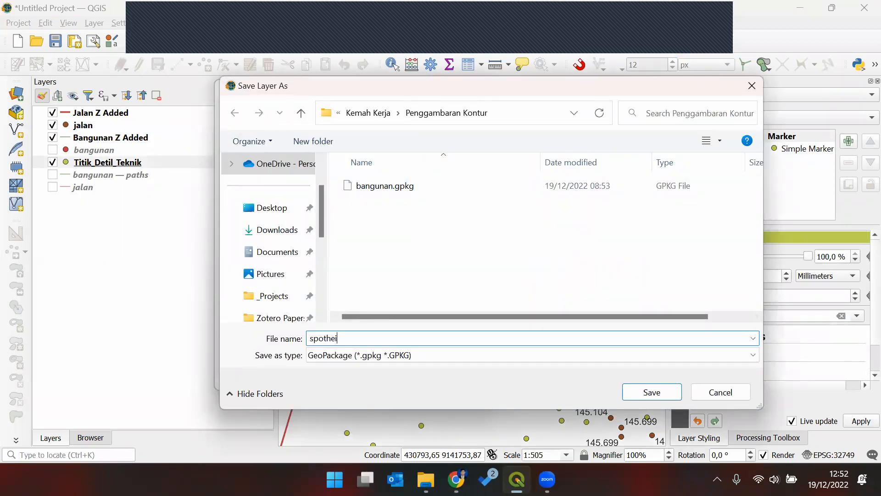
pyautogui.click(638, 392)
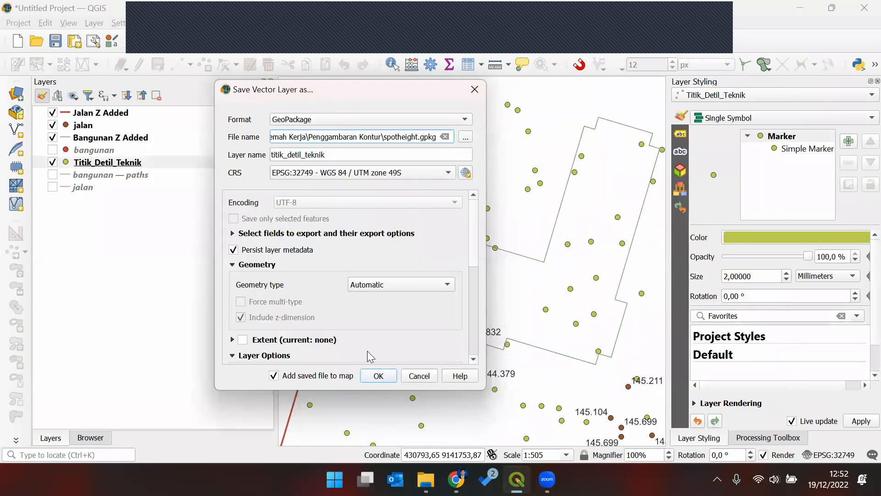
pyautogui.click(373, 376)
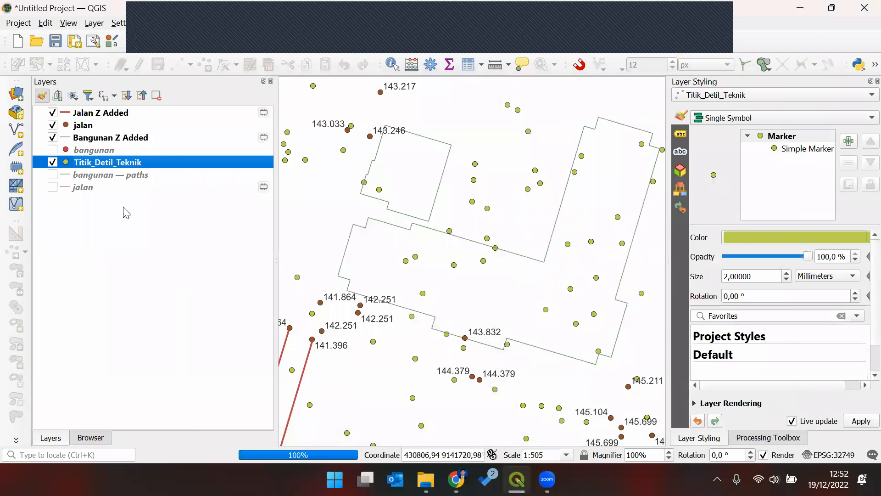
# - Hide the original Titik_Detil_Teknik layer and start editing the exported spotheight layer
pyautogui.click(90, 178)
pyautogui.click(52, 175)
pyautogui.click(98, 165)
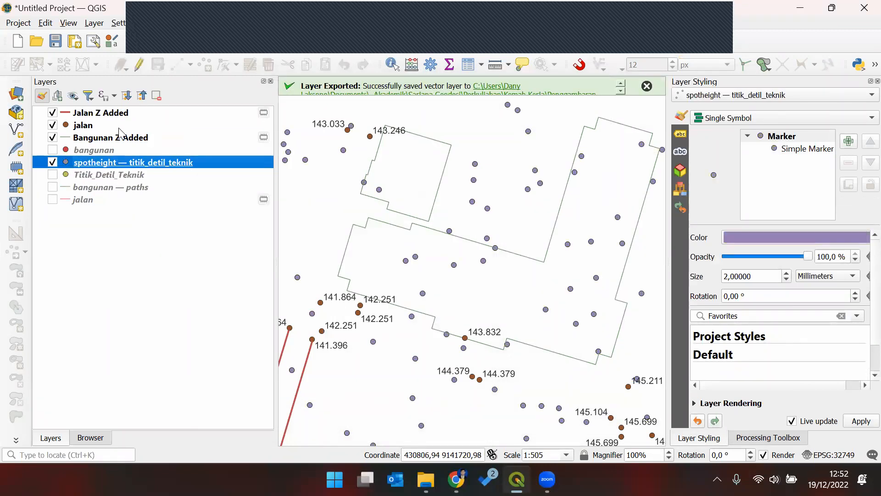
pyautogui.click(139, 65)
# - Delete the four spot heights in the middle of the large building's eastern wing
pyautogui.moveTo(390, 263); pyautogui.dragTo(360, 256)
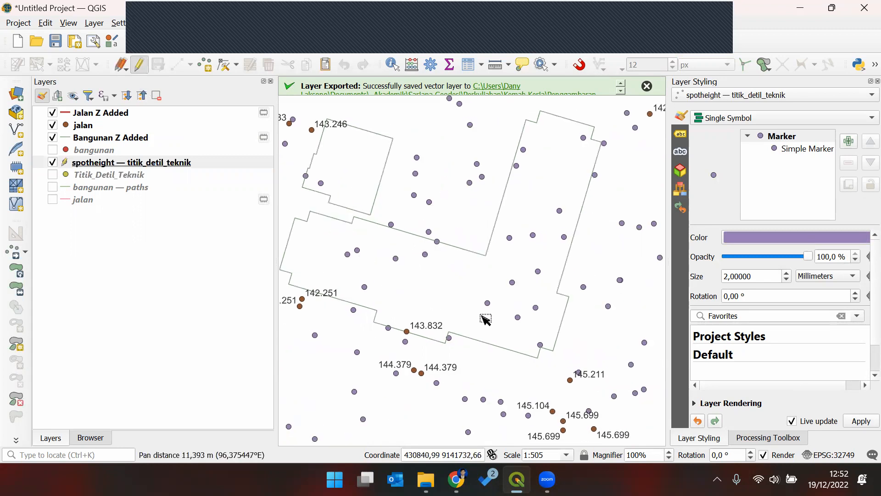
pyautogui.moveTo(550, 192); pyautogui.dragTo(569, 212)
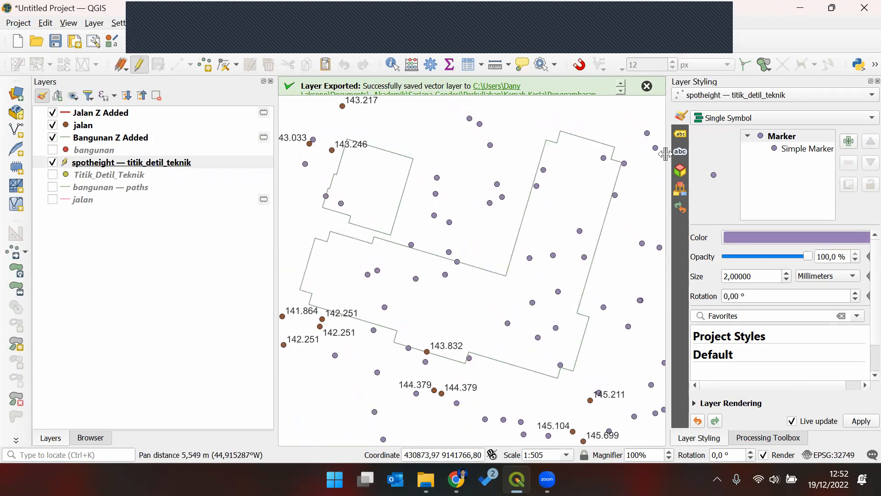
pyautogui.moveTo(276, 190); pyautogui.dragTo(202, 187)
pyautogui.moveTo(328, 259); pyautogui.dragTo(358, 259)
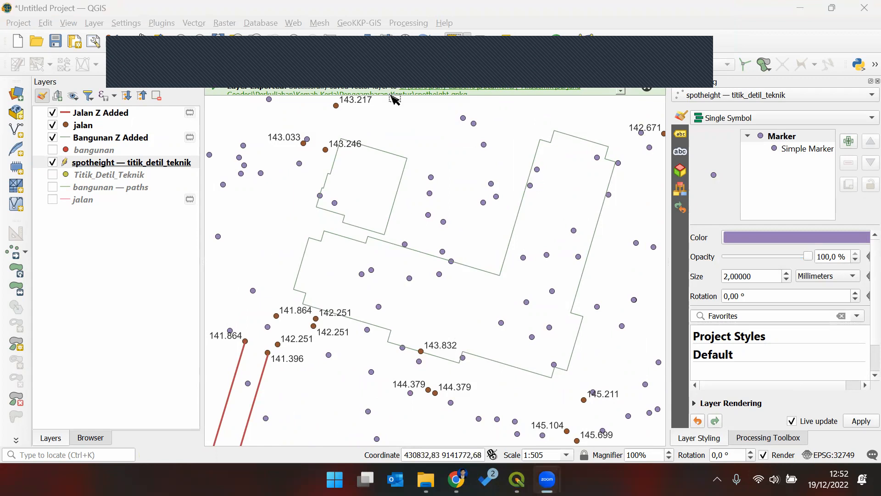
pyautogui.moveTo(581, 216); pyautogui.dragTo(522, 289)
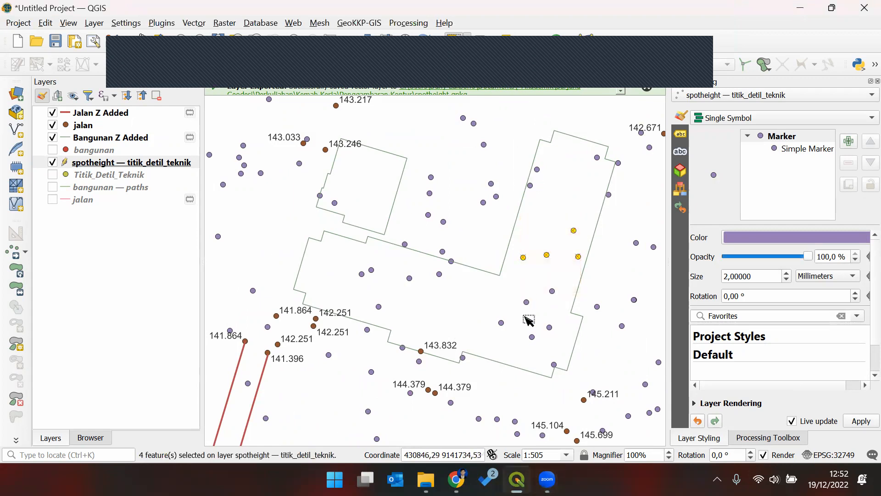
pyautogui.press('Delete')
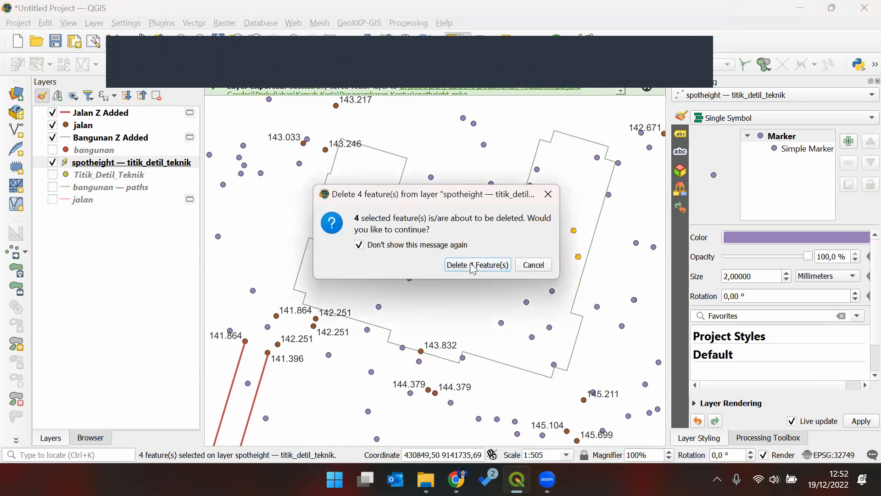
pyautogui.click(473, 265)
# - Delete the spot heights in the southern part of the large building's eastern wing, including the one at its southern corner
pyautogui.moveTo(561, 275); pyautogui.dragTo(490, 338)
pyautogui.press('Delete')
pyautogui.moveTo(559, 350); pyautogui.dragTo(523, 321)
pyautogui.press('Delete')
pyautogui.moveTo(551, 365); pyautogui.dragTo(537, 385)
pyautogui.press('Delete')
# - Delete the spot heights inside the large building's western wing and the one beside its southern wall
pyautogui.moveTo(416, 344); pyautogui.dragTo(399, 360)
pyautogui.press('Delete')
pyautogui.moveTo(392, 318); pyautogui.dragTo(396, 242)
pyautogui.press('Delete')
pyautogui.press('Delete')
# - Delete the spot heights at the northern end of the large building's eastern wing, including those along its walls
pyautogui.moveTo(564, 208); pyautogui.dragTo(521, 162)
pyautogui.press('Delete')
pyautogui.press('Delete')
pyautogui.moveTo(605, 168); pyautogui.dragTo(586, 179)
pyautogui.press('Delete')
pyautogui.press('Delete')
# - Delete the leftover spot height at the large building's northern wall and the spot heights inside the small northwestern building
pyautogui.moveTo(382, 284); pyautogui.dragTo(446, 265)
pyautogui.moveTo(500, 233); pyautogui.dragTo(454, 219)
pyautogui.press('Delete')
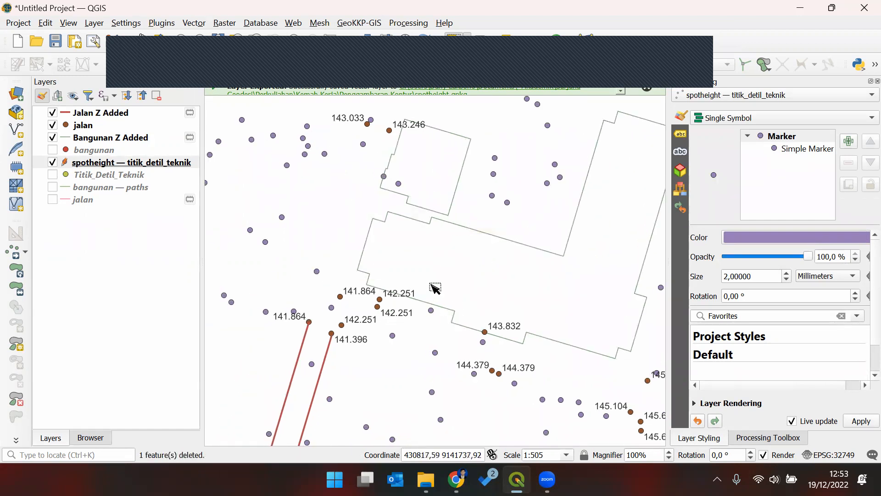
pyautogui.moveTo(412, 192); pyautogui.dragTo(380, 176)
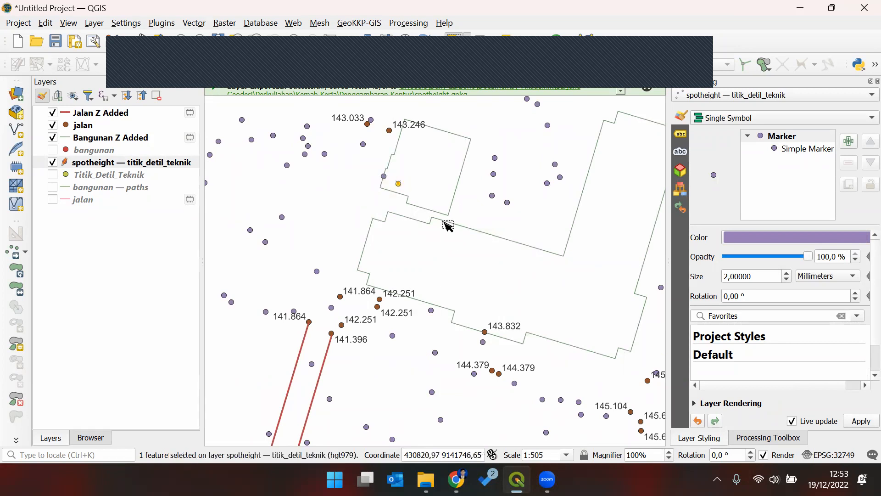
pyautogui.press('Delete')
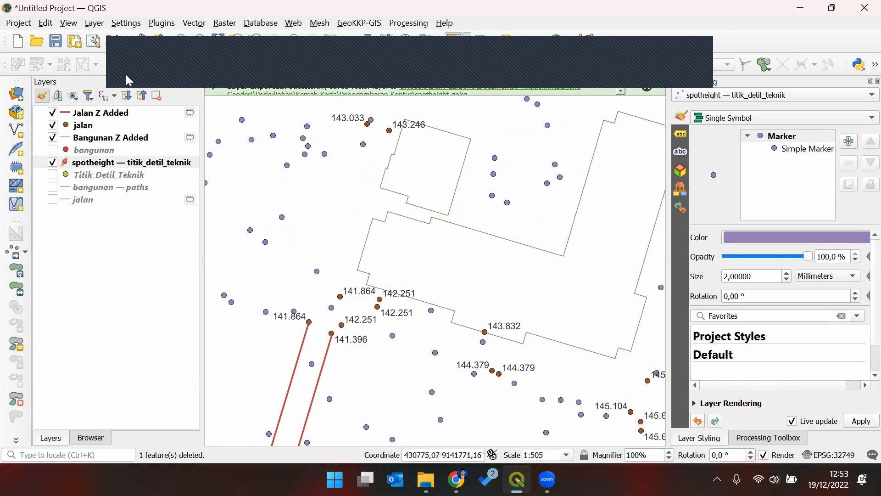
# - Stop editing the spotheight layer, save its changes, and make Bangunan Z Added the active layer
pyautogui.click(141, 68)
pyautogui.click(447, 252)
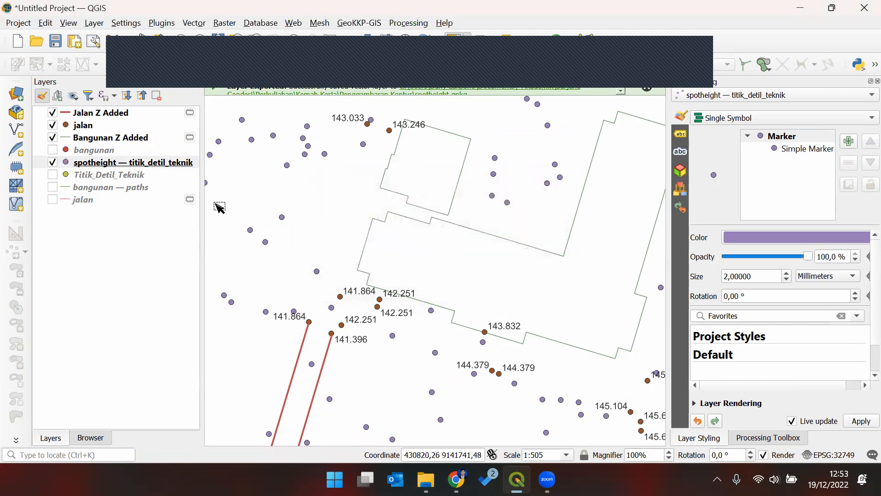
pyautogui.click(114, 164)
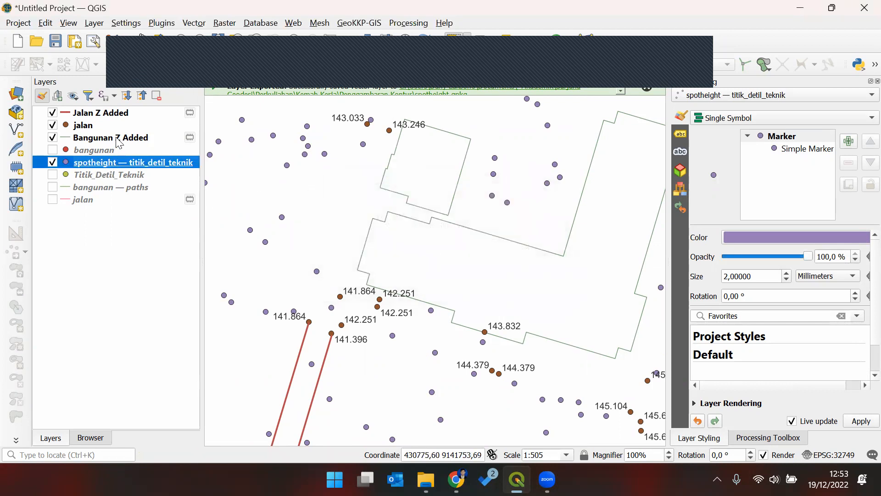
pyautogui.click(119, 141)
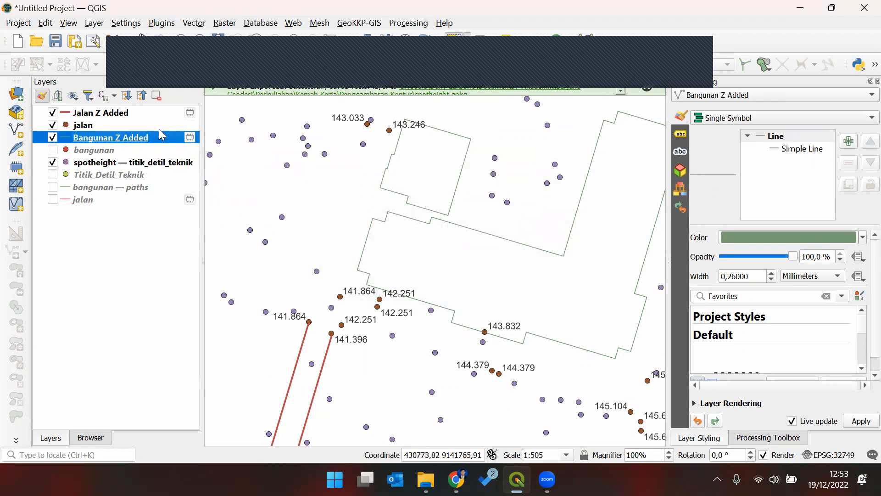
# - Inspect the Jalan Z Added road lines and the elevation labels along them
pyautogui.click(158, 115)
pyautogui.moveTo(357, 370); pyautogui.dragTo(377, 174)
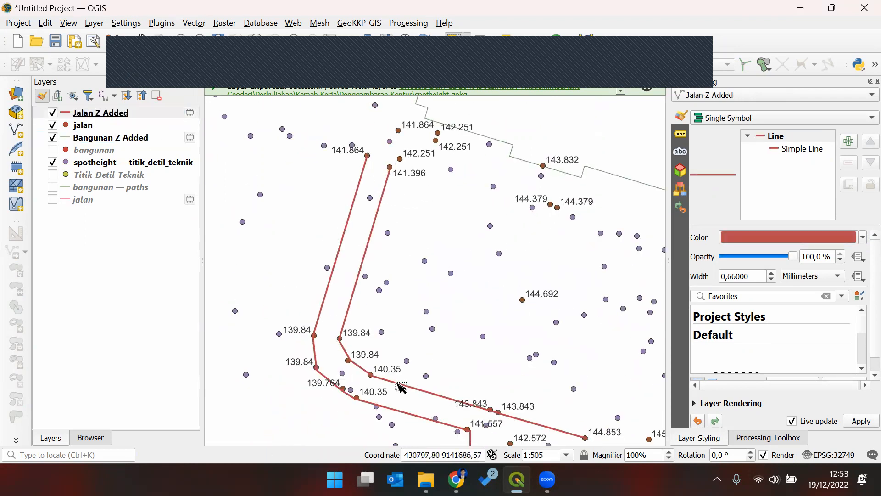
pyautogui.moveTo(556, 303); pyautogui.dragTo(490, 405)
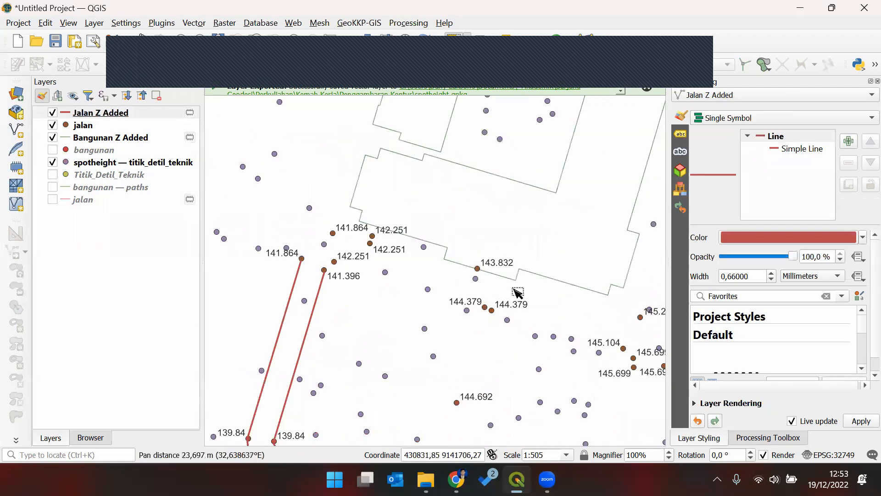
# - Dismiss the export message and show the complete Processing Toolbox without its search filter
pyautogui.click(650, 91)
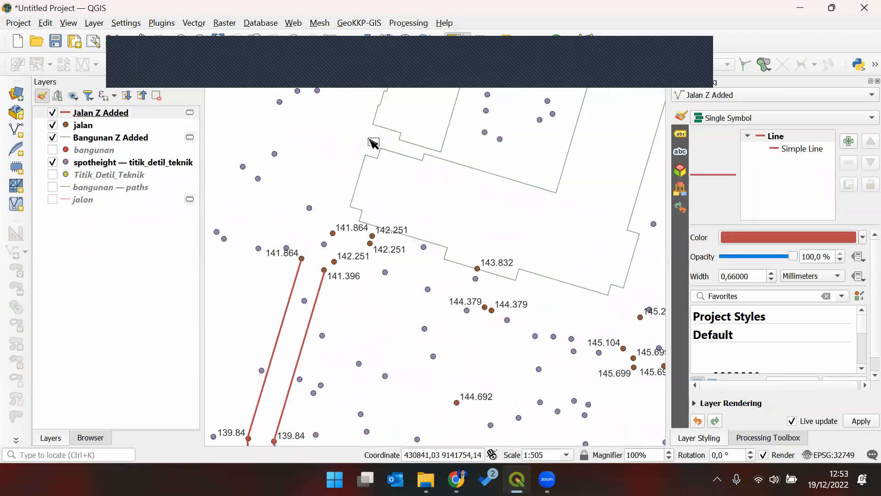
pyautogui.click(69, 23)
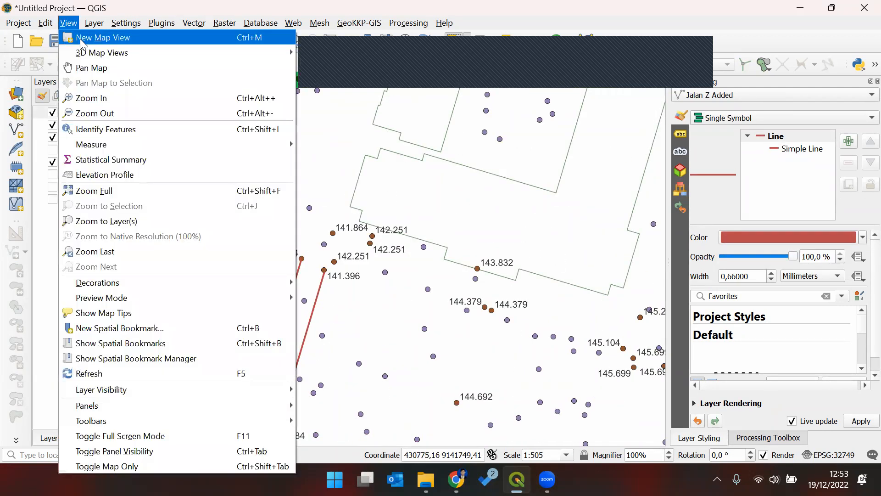
pyautogui.click(525, 234)
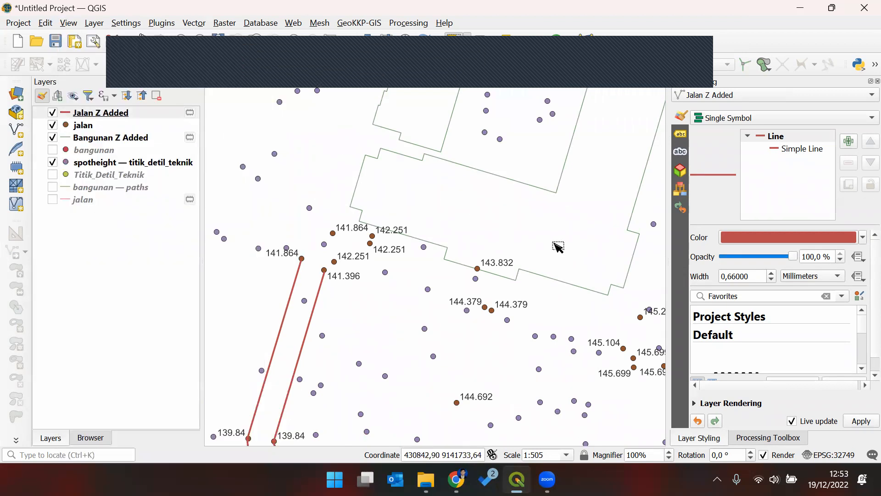
pyautogui.moveTo(557, 244); pyautogui.dragTo(508, 240)
pyautogui.click(774, 441)
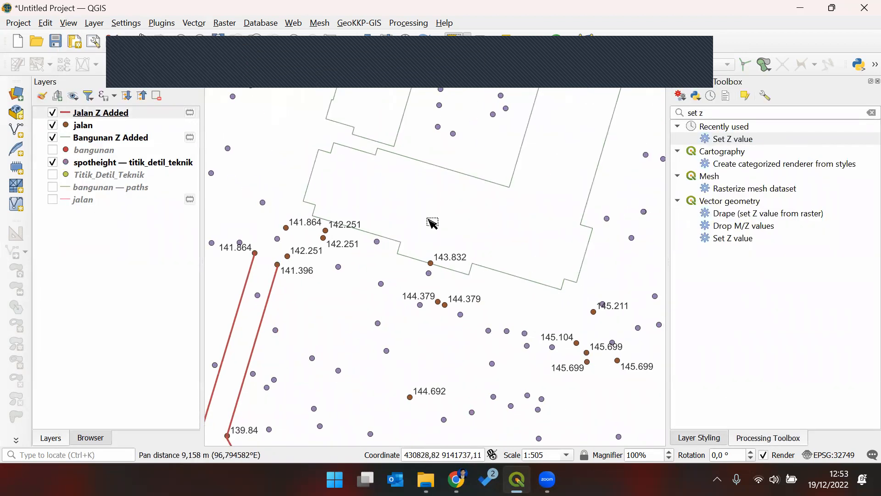
pyautogui.click(872, 112)
# - Switch to the notes in Chrome and read item 3 on building the mesh from spot heights, structure lines and breaklines
pyautogui.click(456, 479)
pyautogui.click(386, 337)
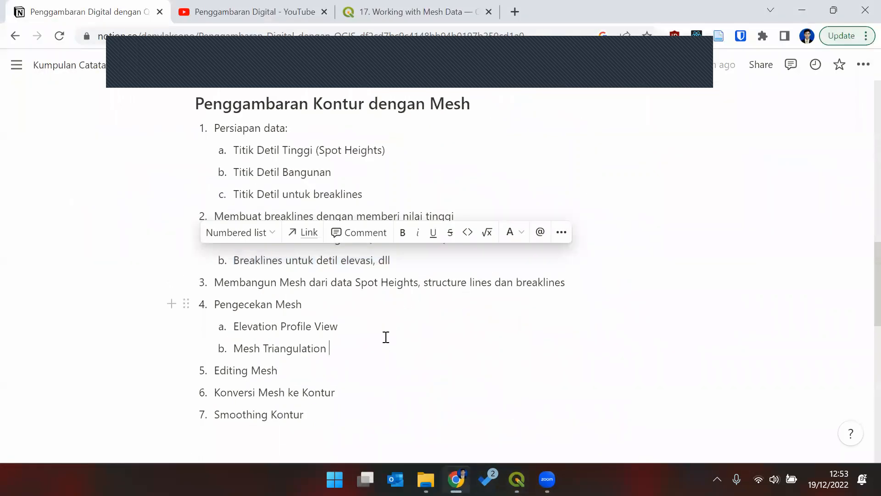
pyautogui.moveTo(213, 283); pyautogui.dragTo(569, 284)
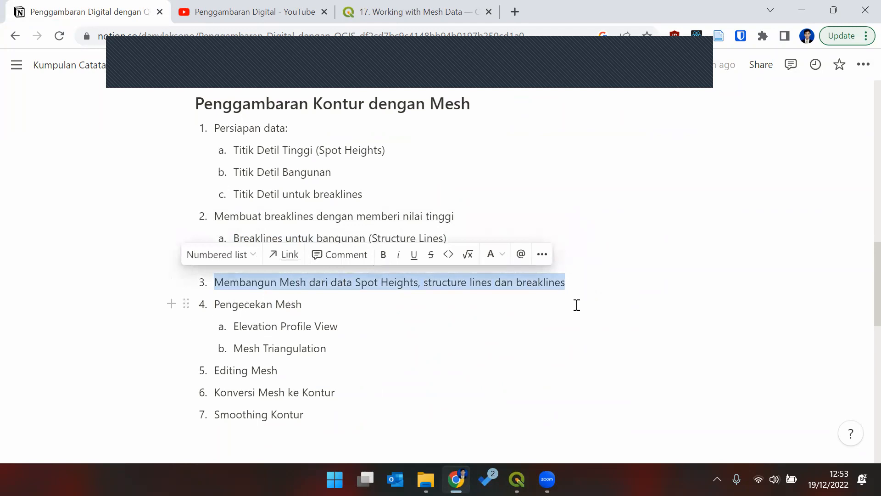
pyautogui.click(594, 285)
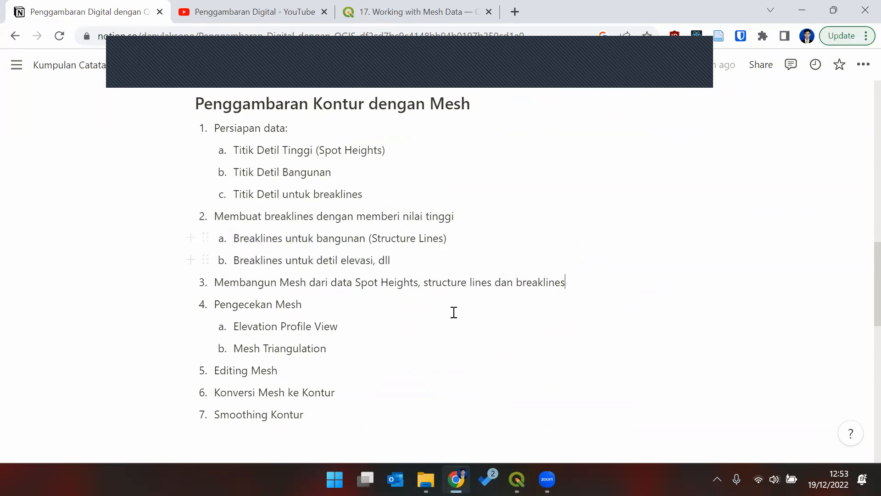
pyautogui.moveTo(356, 283); pyautogui.dragTo(421, 282)
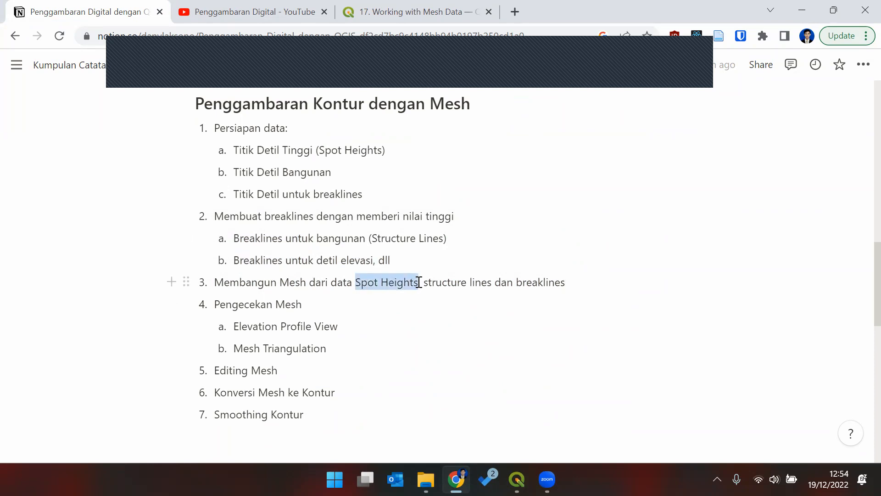
pyautogui.click(418, 304)
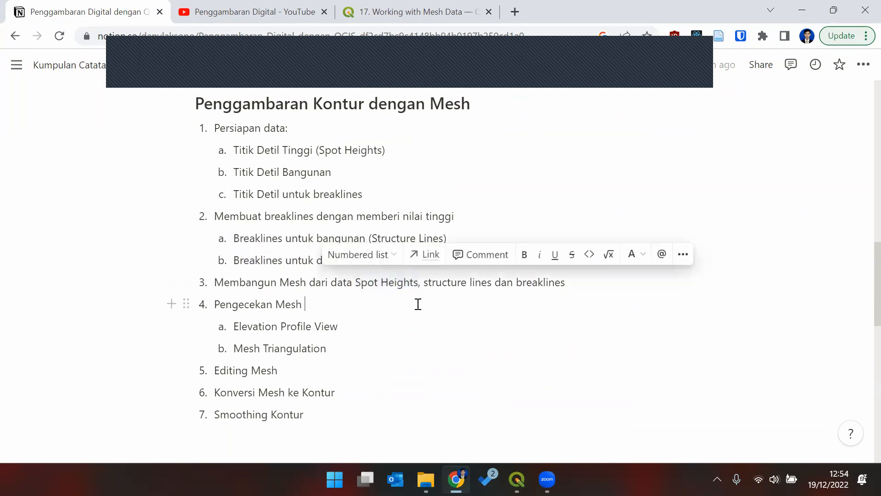
pyautogui.moveTo(354, 285); pyautogui.dragTo(590, 289)
pyautogui.click(590, 289)
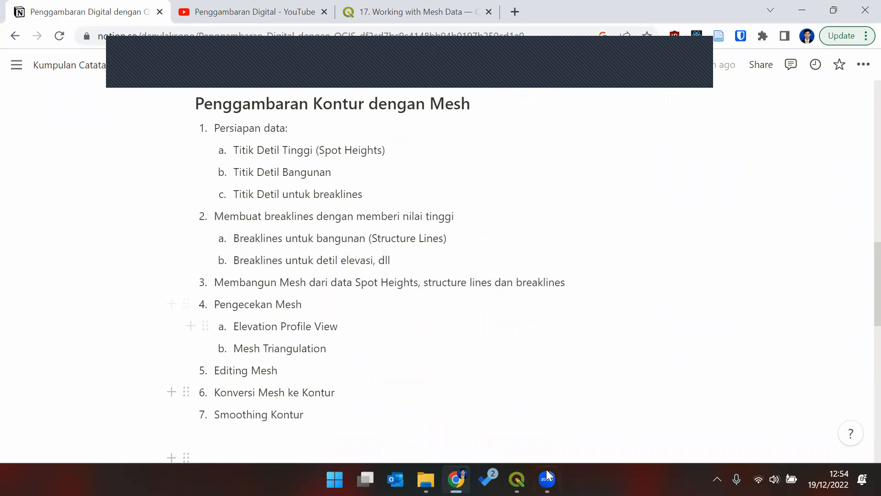
# - Back in QGIS, hide the jalan point layer and reorder the layers so spotheight sits above bangunan and jalan
pyautogui.click(517, 479)
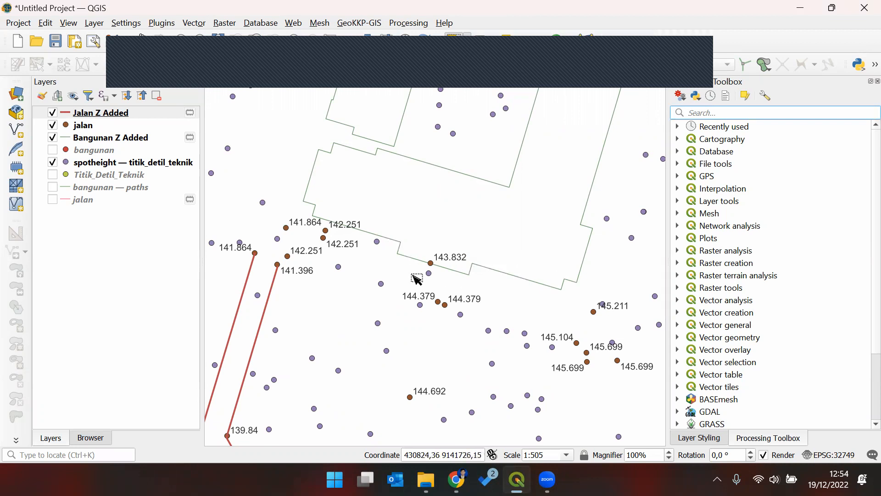
pyautogui.moveTo(342, 324); pyautogui.dragTo(428, 364)
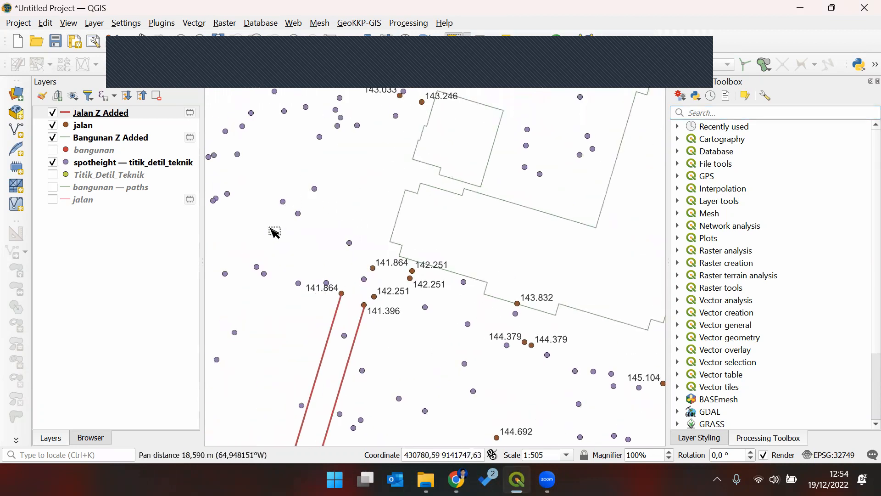
pyautogui.click(79, 164)
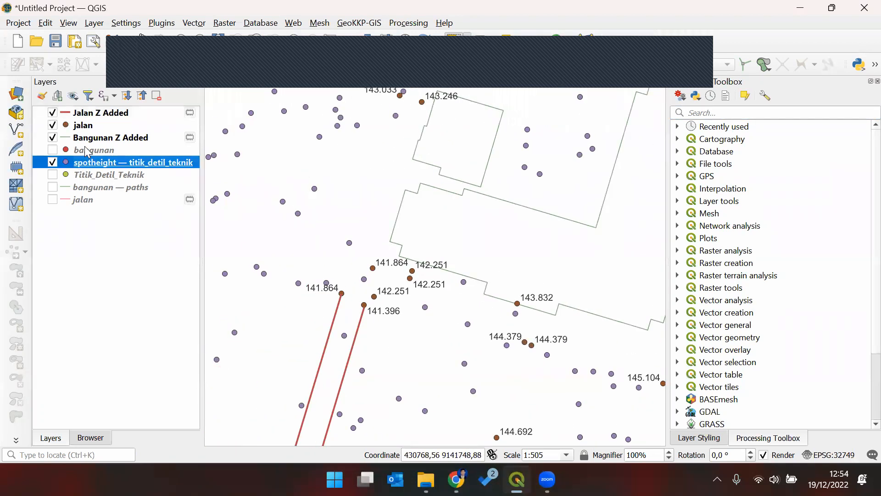
pyautogui.click(53, 125)
pyautogui.moveTo(130, 126); pyautogui.dragTo(138, 172)
pyautogui.moveTo(146, 137); pyautogui.dragTo(151, 157)
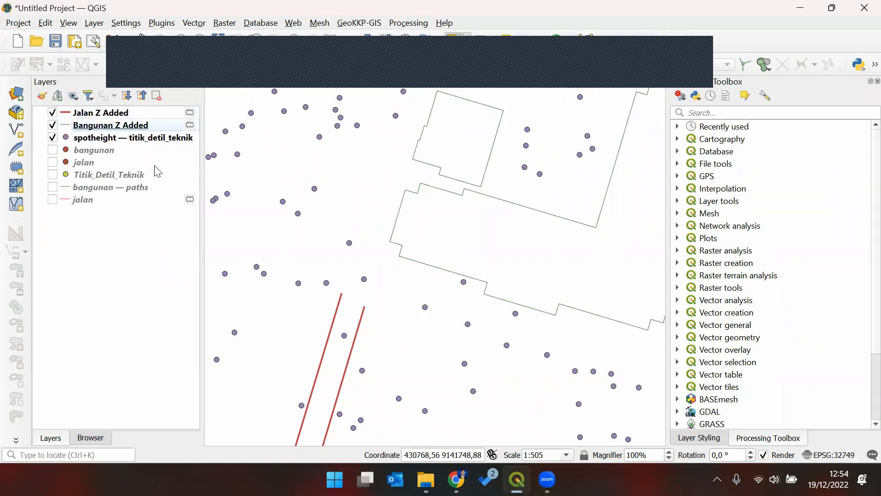
pyautogui.click(149, 137)
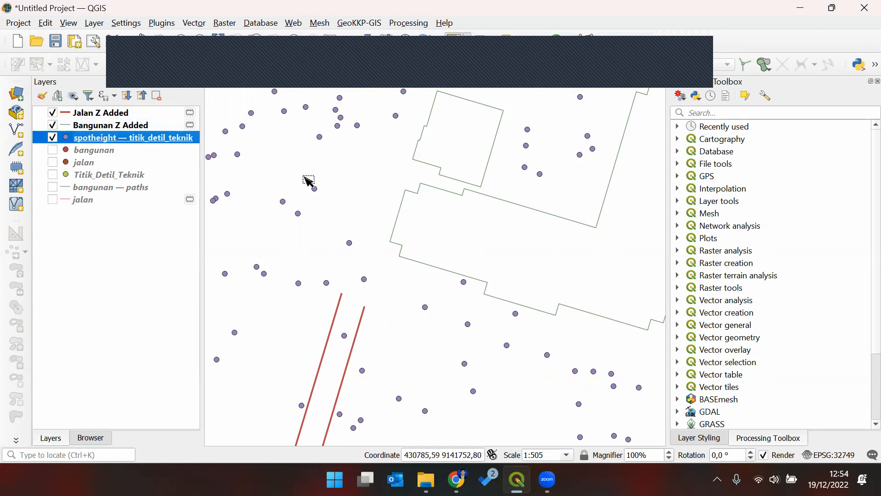
# - Turn on editing for the spotheight — titik_detil_teknik layer
pyautogui.scroll(-1, 457, 231)
pyautogui.moveTo(426, 285); pyautogui.dragTo(390, 233)
pyautogui.scroll(2, 316, 281)
pyautogui.moveTo(446, 282); pyautogui.dragTo(353, 389)
pyautogui.scroll(-1, 397, 250)
pyautogui.moveTo(379, 322); pyautogui.dragTo(354, 204)
pyautogui.moveTo(467, 345); pyautogui.dragTo(505, 362)
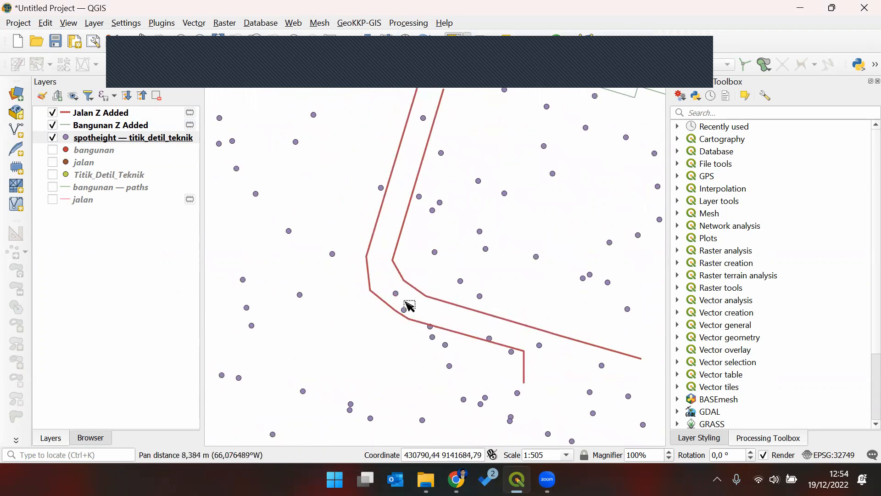
pyautogui.click(96, 175)
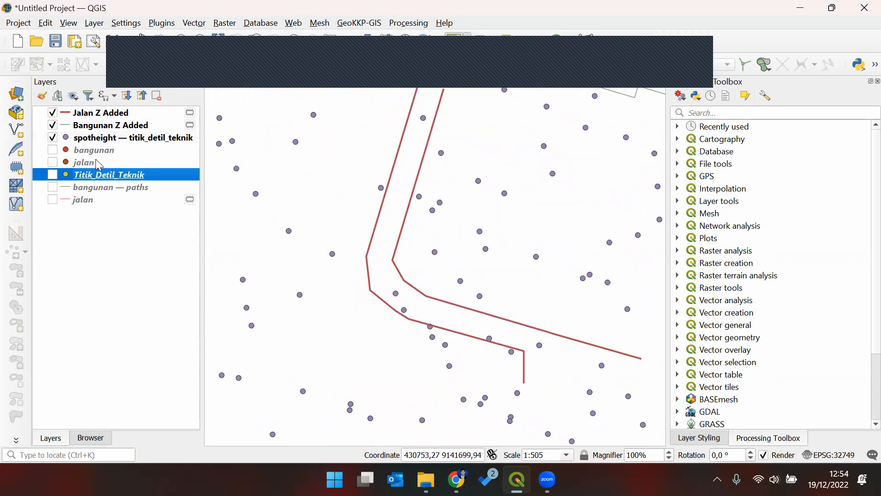
pyautogui.click(94, 145)
pyautogui.click(140, 61)
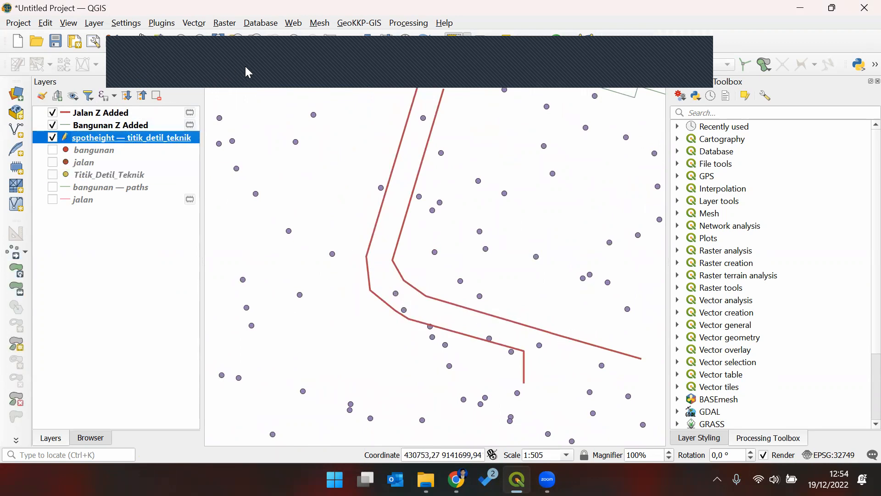
# - Delete the five spot heights between the two road lines: two at the bend, two along the lower stretch and one on the upper stretch
pyautogui.click(395, 293)
pyautogui.press('Delete')
pyautogui.click(403, 308)
pyautogui.press('Delete')
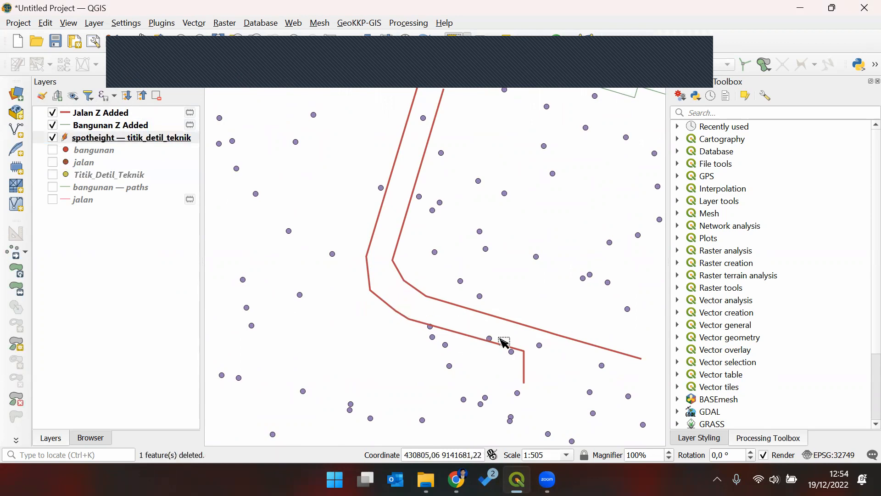
pyautogui.click(540, 346)
pyautogui.press('Delete')
pyautogui.click(490, 341)
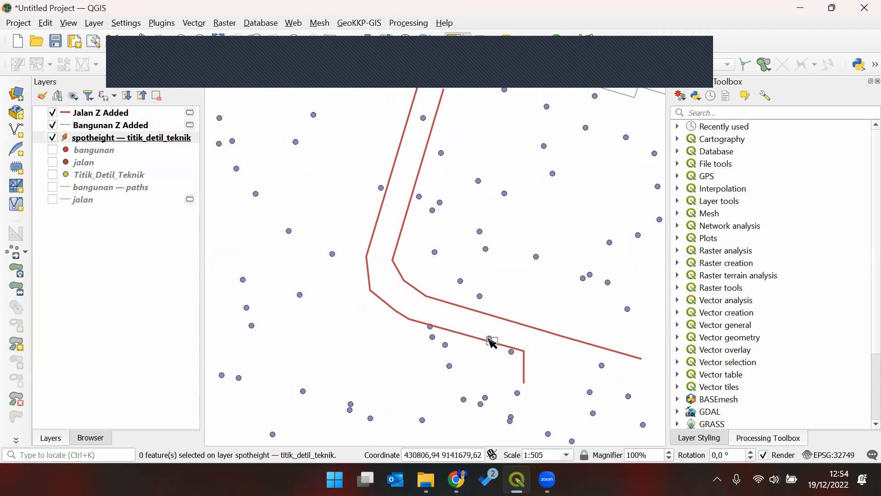
pyautogui.click(489, 339)
pyautogui.press('Delete')
pyautogui.moveTo(422, 269); pyautogui.dragTo(400, 398)
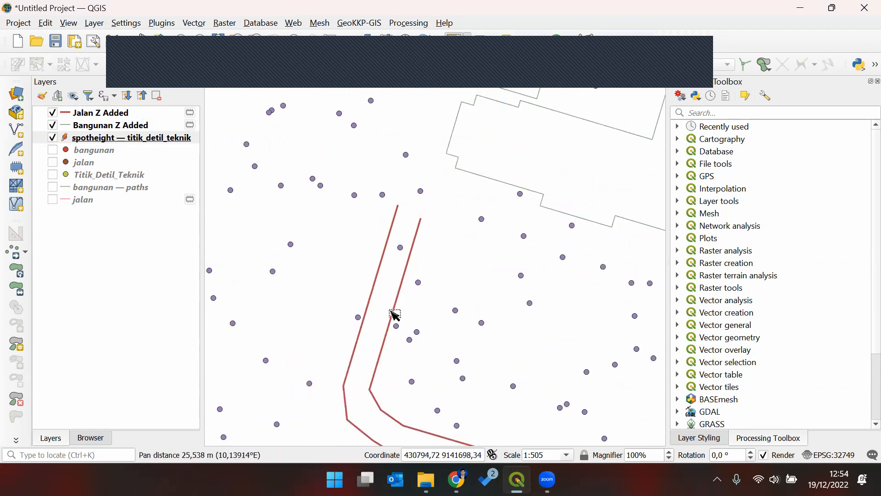
pyautogui.click(400, 247)
pyautogui.press('Delete')
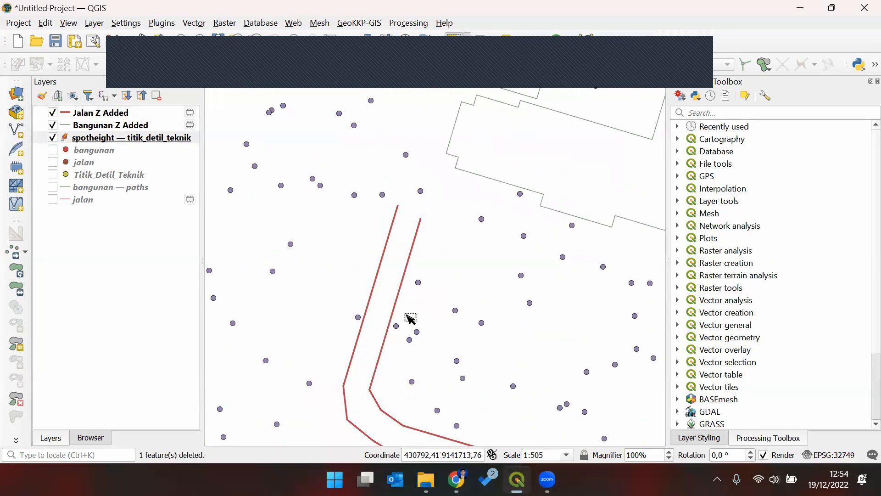
# - Check the remaining points along the road, and finish editing the spotheight layer with the deletions saved
pyautogui.moveTo(402, 334); pyautogui.dragTo(397, 305)
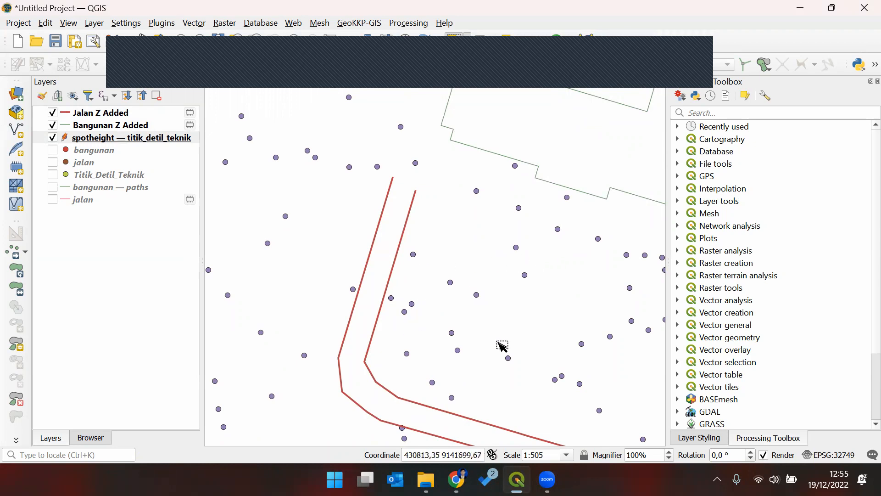
pyautogui.moveTo(547, 369); pyautogui.dragTo(453, 232)
pyautogui.click(478, 327)
pyautogui.moveTo(288, 241); pyautogui.dragTo(381, 350)
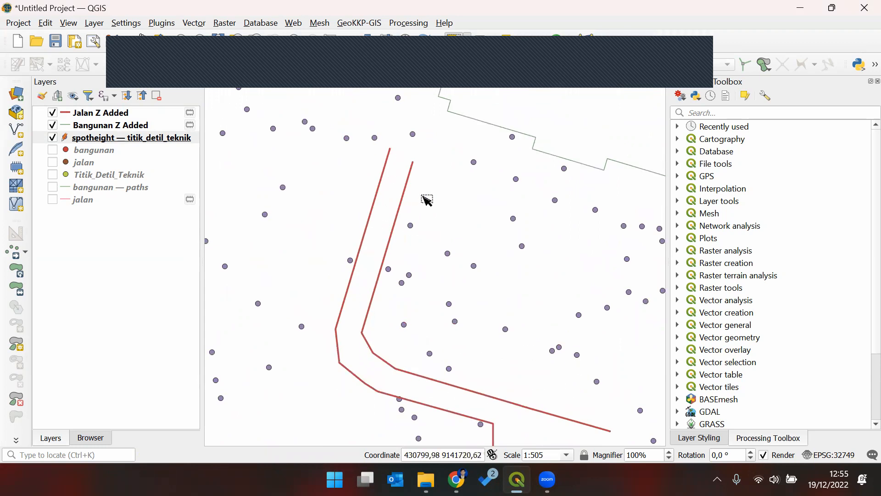
pyautogui.moveTo(516, 379); pyautogui.dragTo(456, 345)
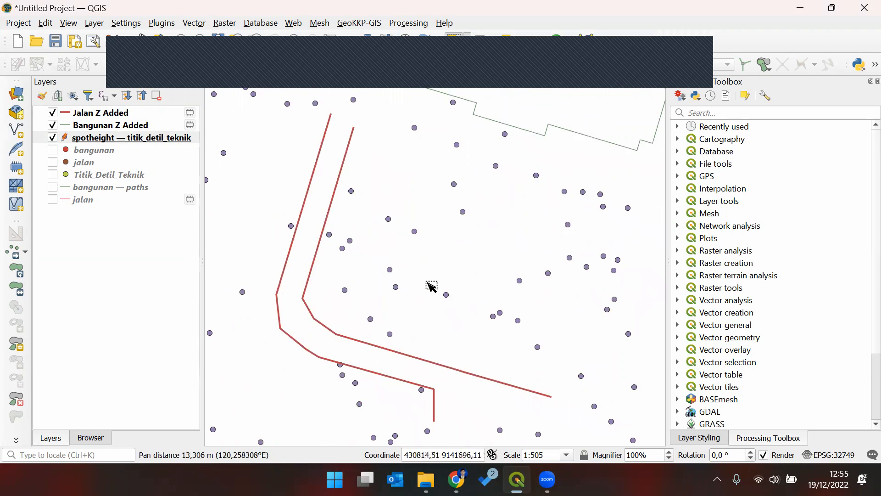
pyautogui.click(106, 138)
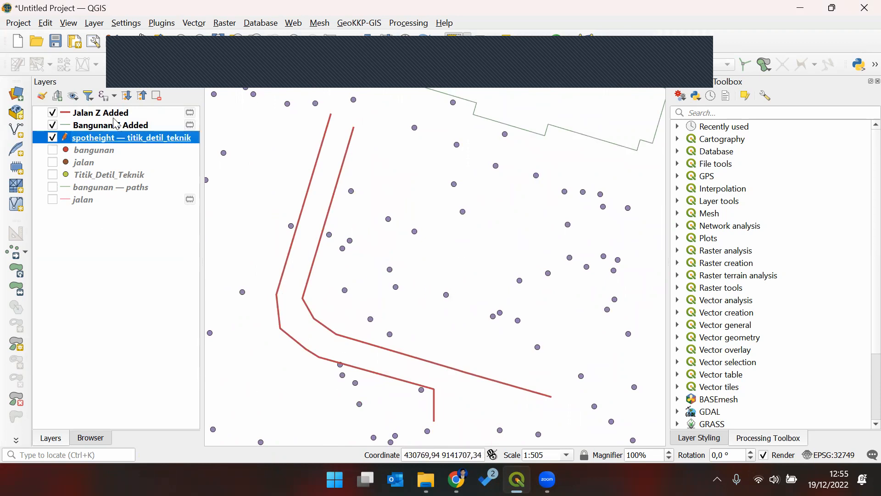
pyautogui.click(139, 64)
pyautogui.click(440, 250)
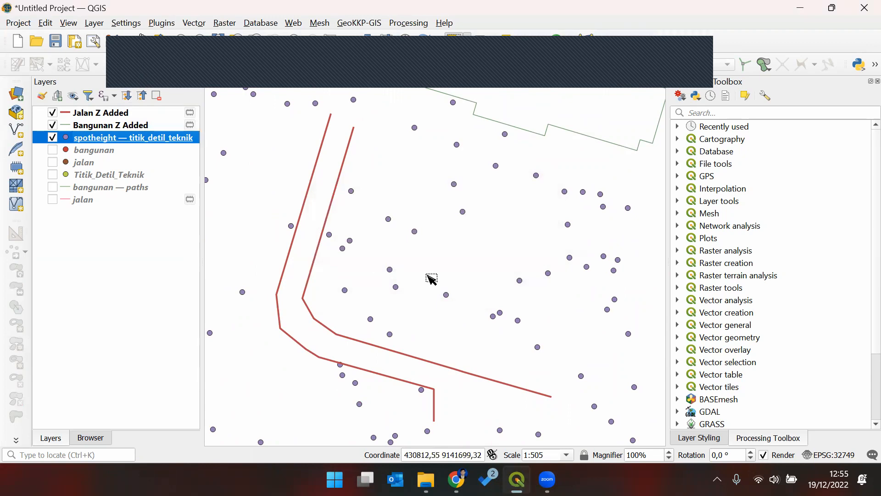
# - Examine the spot heights around the road and building lines, and check the mesh-building item in the Chrome notes
pyautogui.moveTo(315, 253); pyautogui.dragTo(363, 253)
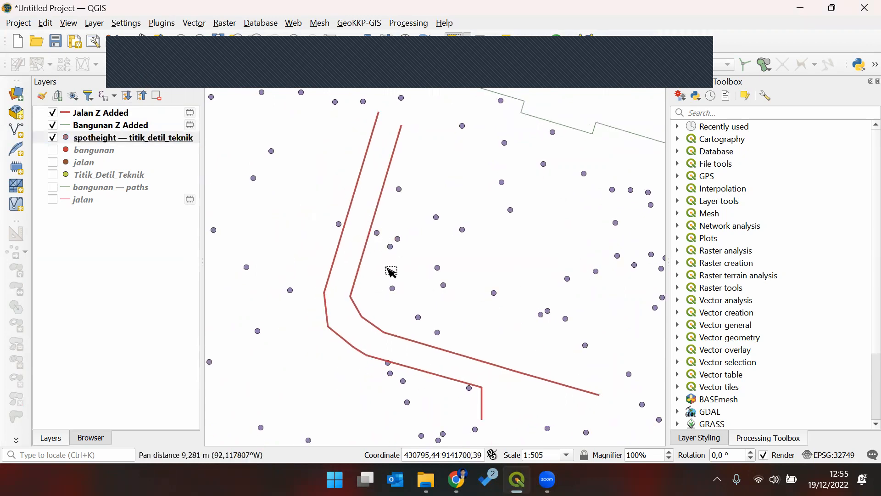
pyautogui.moveTo(508, 188); pyautogui.dragTo(465, 316)
pyautogui.moveTo(491, 238); pyautogui.dragTo(417, 196)
pyautogui.scroll(-1, 383, 312)
pyautogui.moveTo(458, 253); pyautogui.dragTo(469, 329)
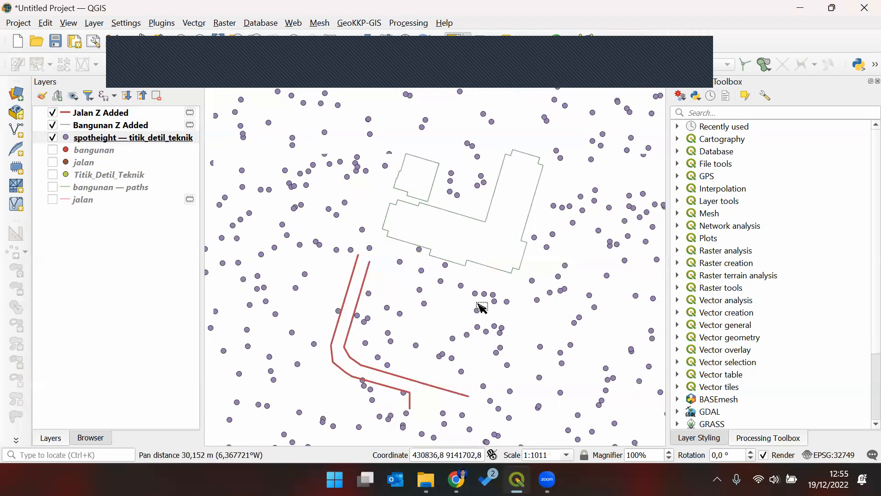
pyautogui.hotkey('alt', 'Tab')
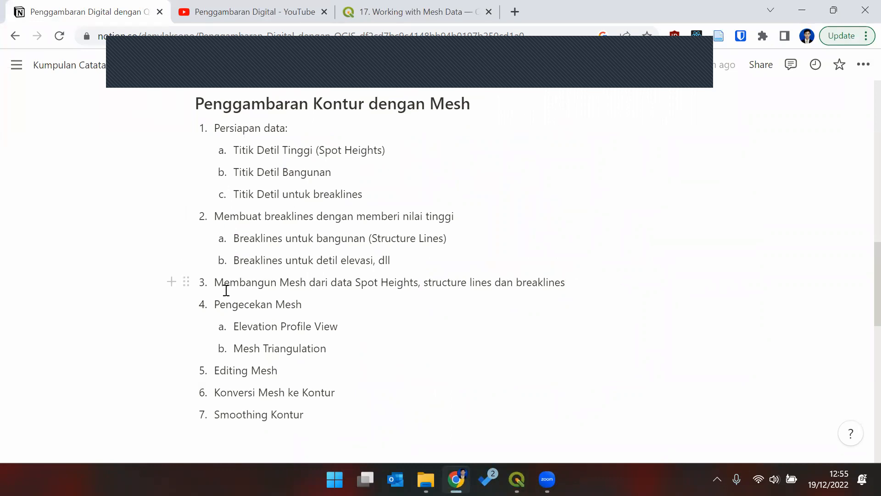
pyautogui.click(579, 299)
pyautogui.hotkey('alt', 'Tab')
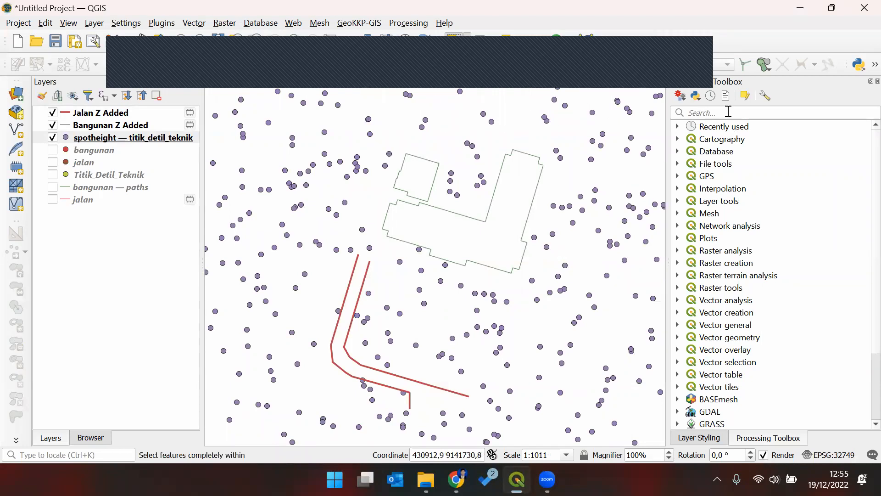
# - Open the TIN Mesh Creation tool from the Mesh algorithms and place its dialog clear of the layer list
pyautogui.click(678, 214)
pyautogui.click(704, 214)
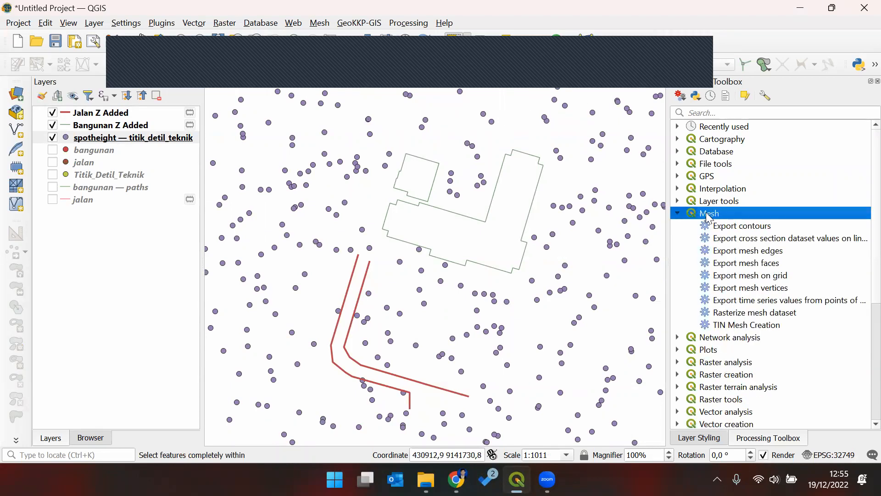
pyautogui.click(746, 325)
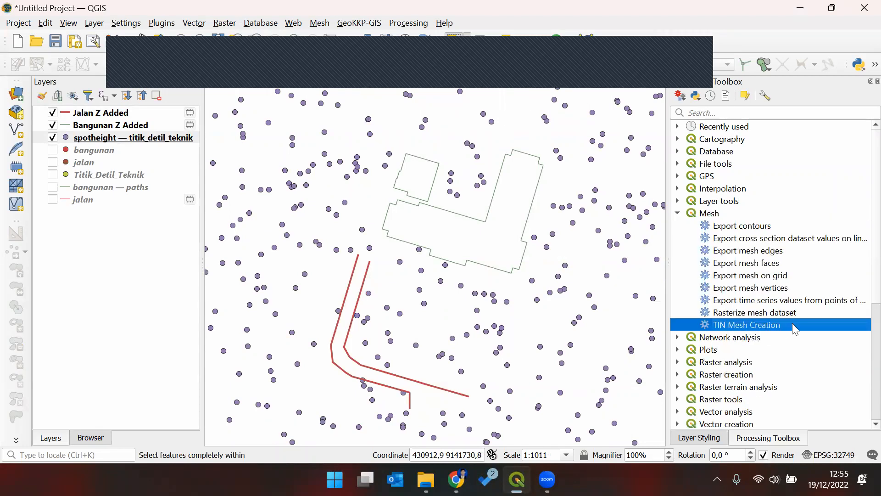
pyautogui.doubleClick(799, 331)
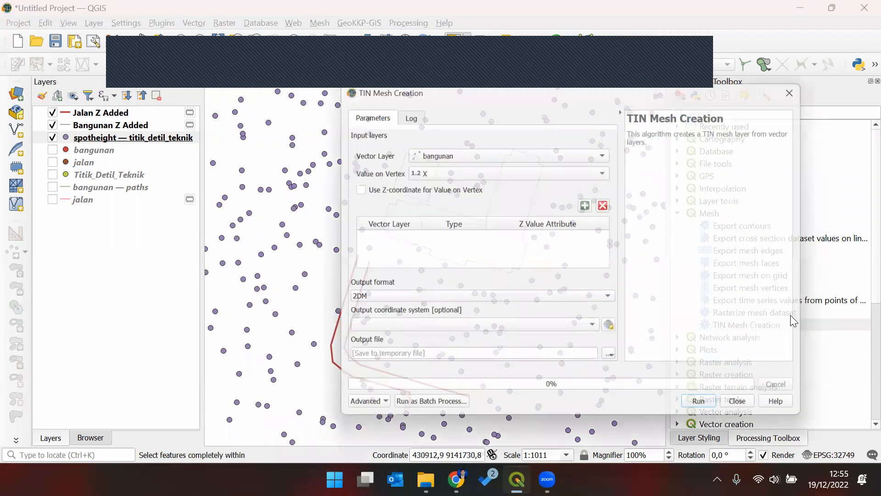
pyautogui.moveTo(705, 85); pyautogui.dragTo(607, 88)
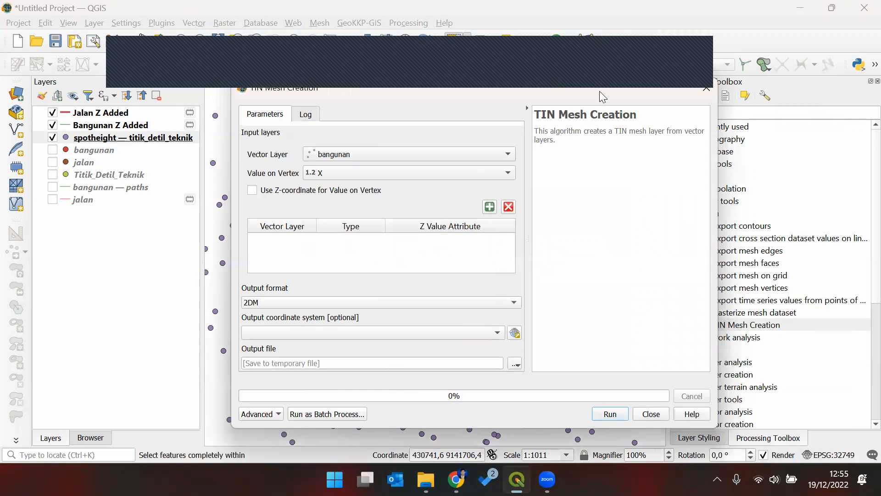
pyautogui.moveTo(619, 86); pyautogui.dragTo(711, 62)
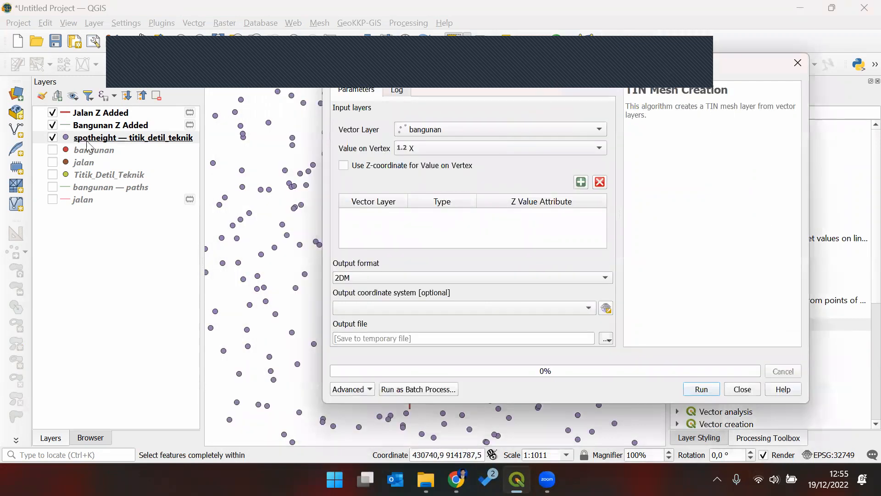
# - Add the spotheight — titik_detil_teknik layer to the mesh inputs as Vertices, with the Z field as its value on vertex
pyautogui.click(483, 129)
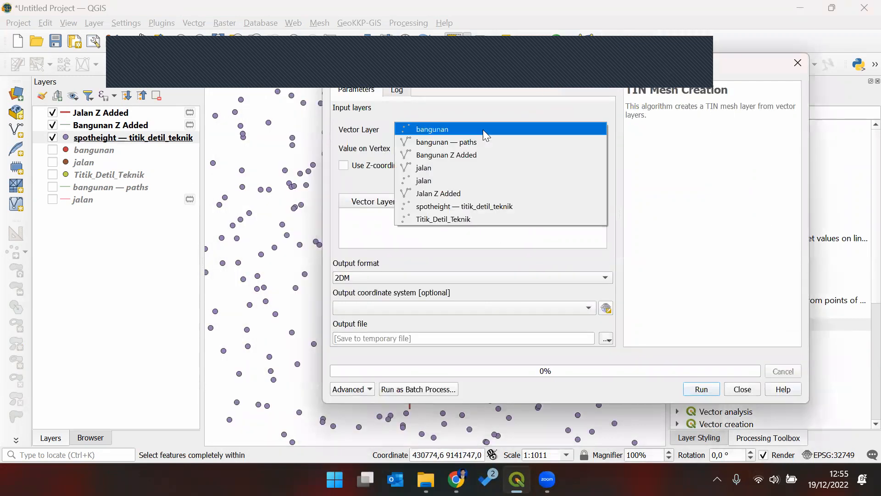
pyautogui.click(466, 208)
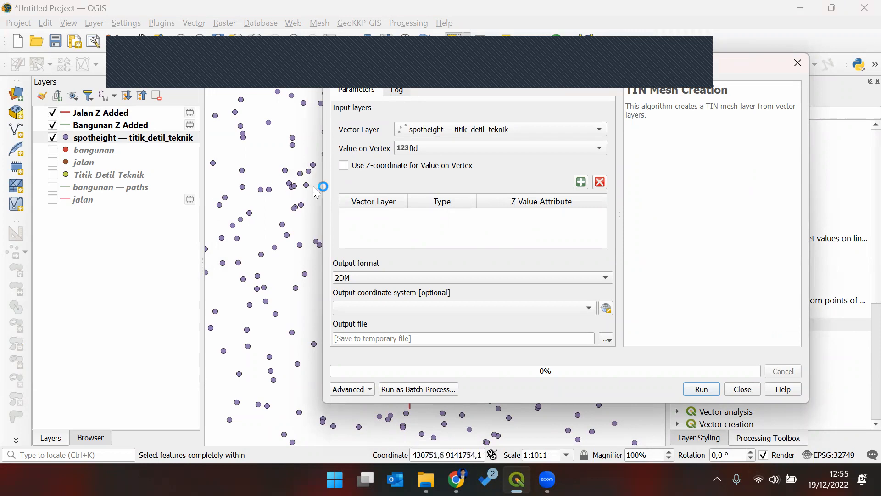
pyautogui.click(431, 148)
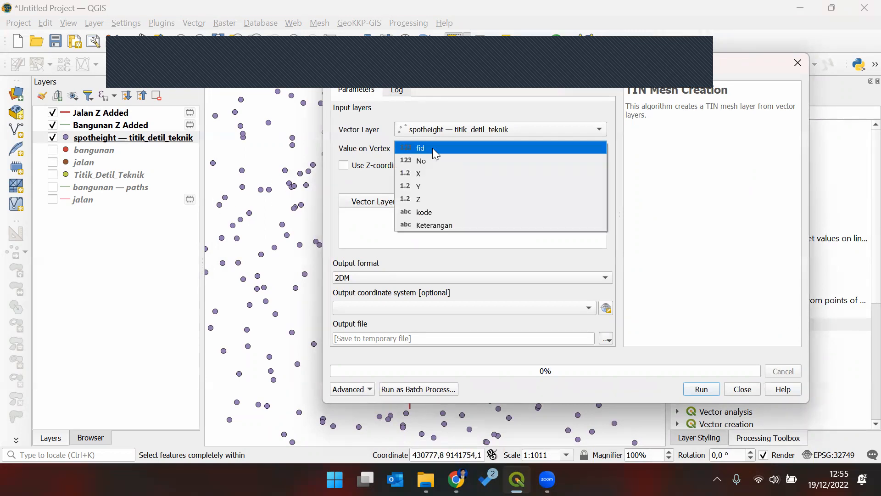
pyautogui.click(464, 200)
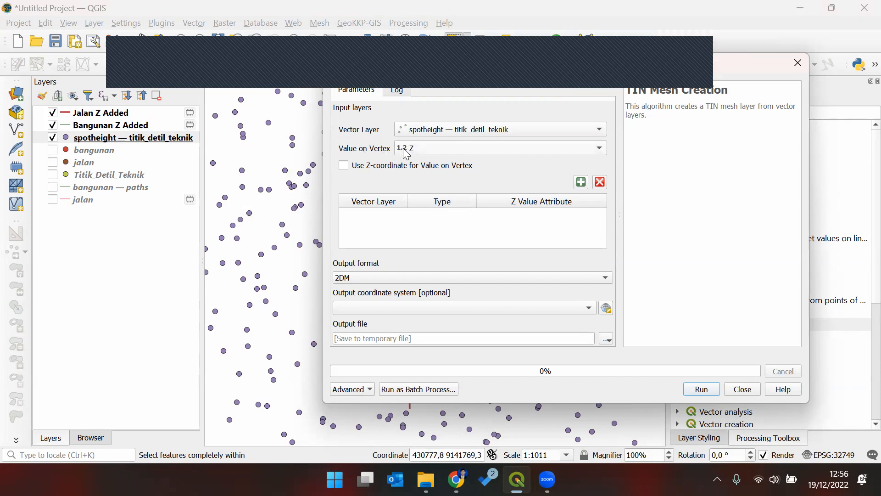
pyautogui.click(421, 155)
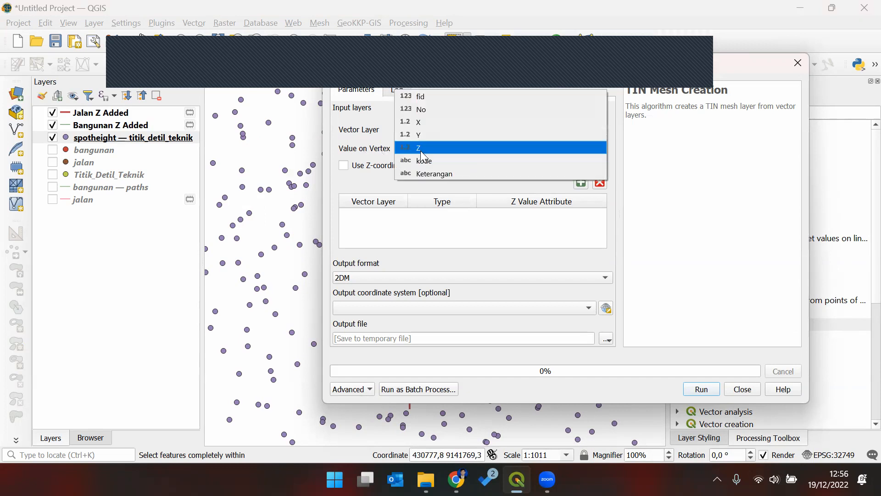
pyautogui.click(420, 150)
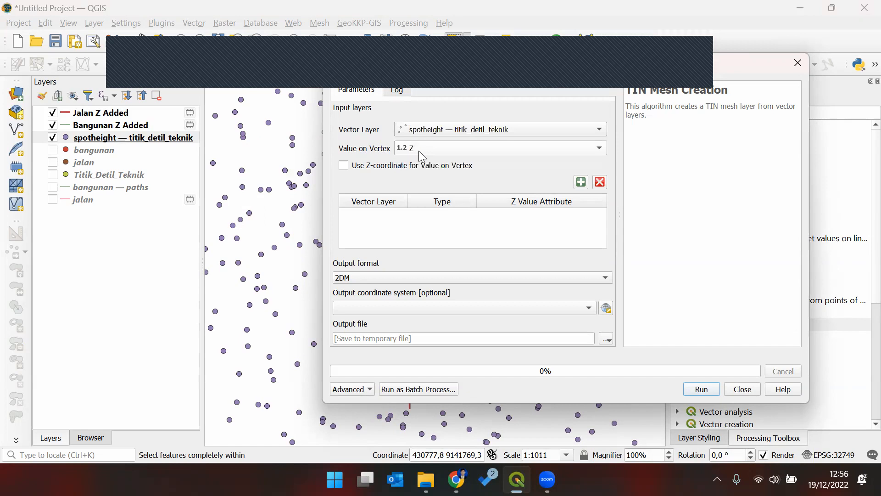
pyautogui.click(581, 182)
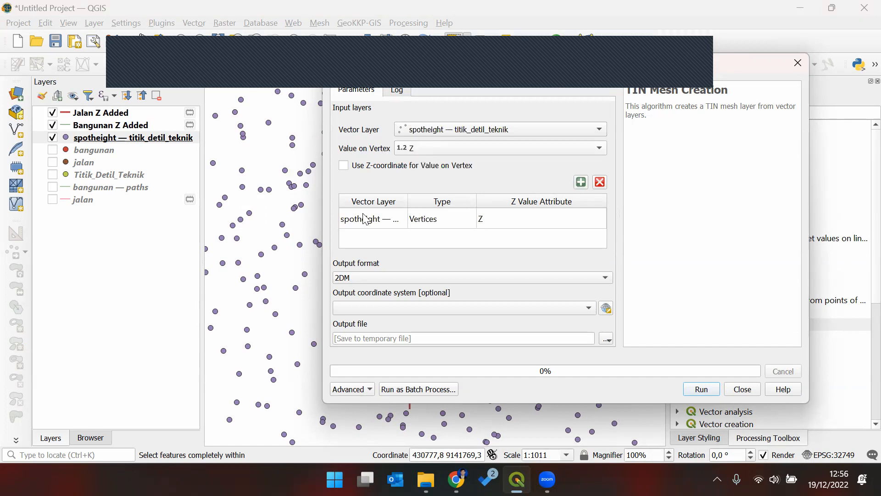
pyautogui.click(440, 221)
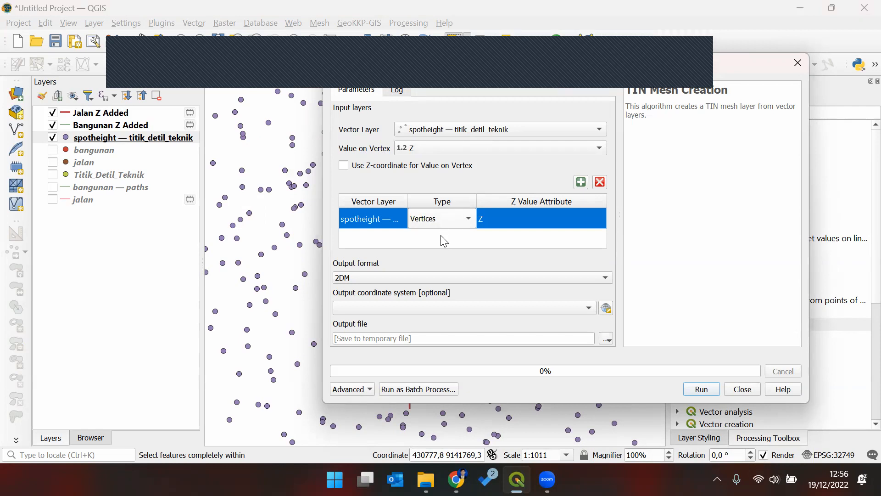
# - Add the Bangunan Z Added layer to the mesh inputs as Break Lines, using the Z-coordinate for the value on vertex
pyautogui.click(545, 132)
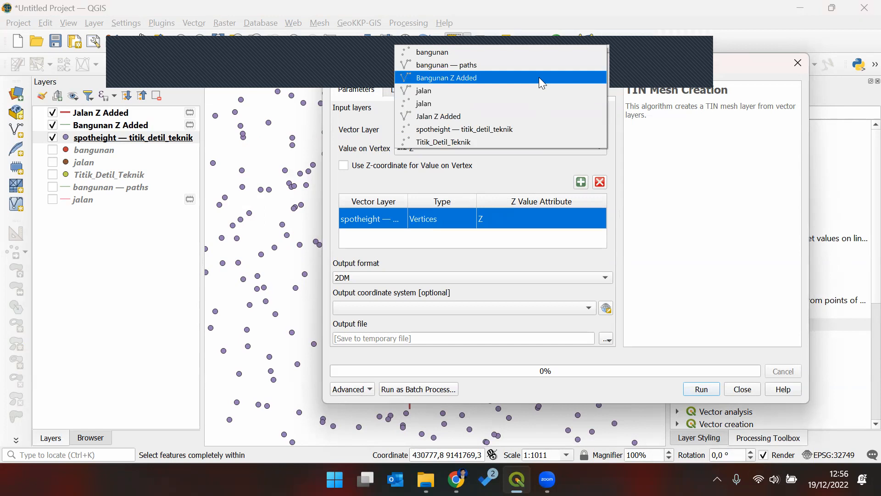
pyautogui.click(539, 77)
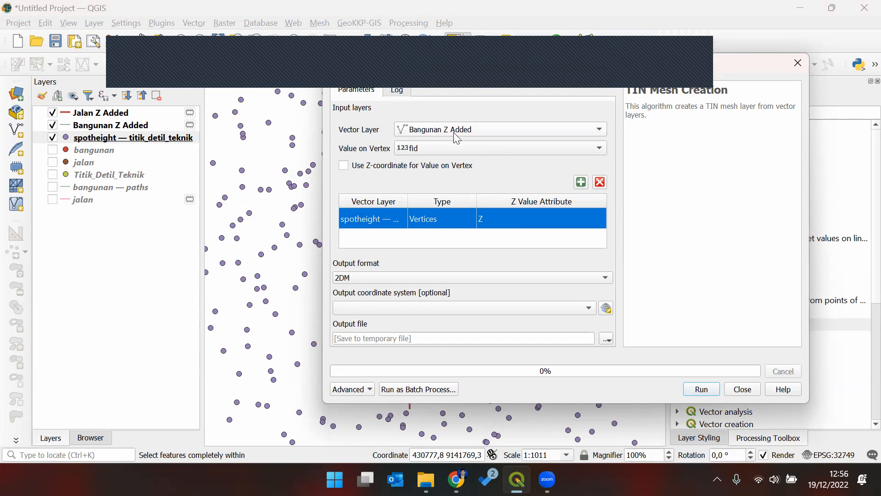
pyautogui.click(457, 147)
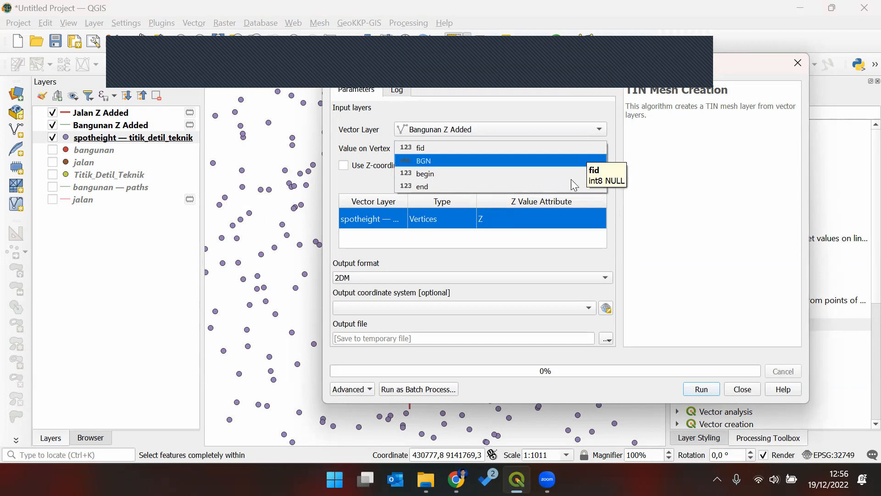
pyautogui.click(650, 155)
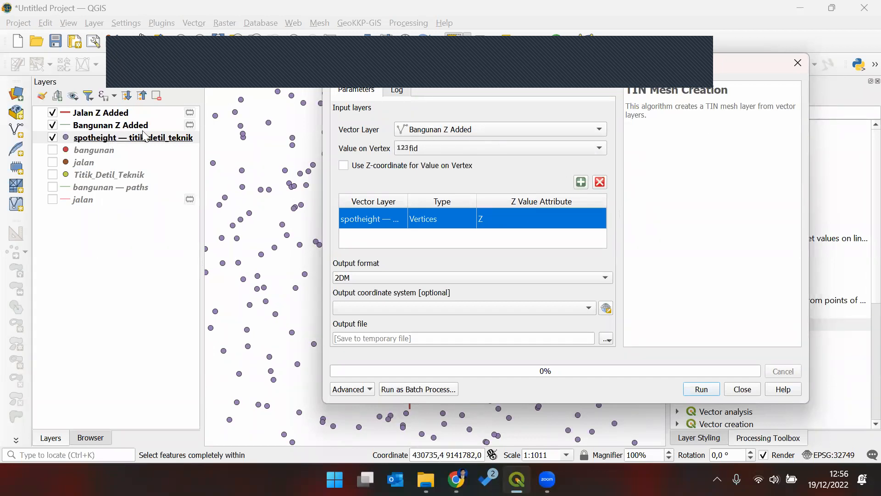
pyautogui.click(343, 166)
pyautogui.click(581, 183)
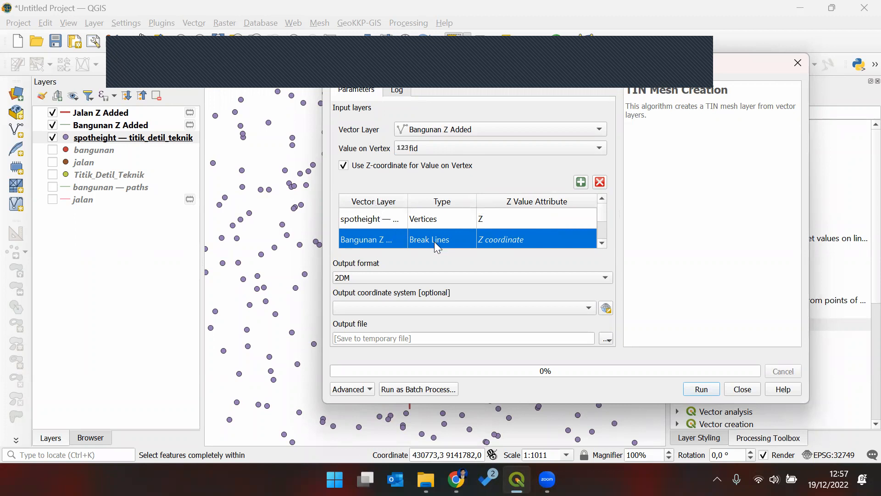
pyautogui.doubleClick(457, 239)
pyautogui.click(458, 239)
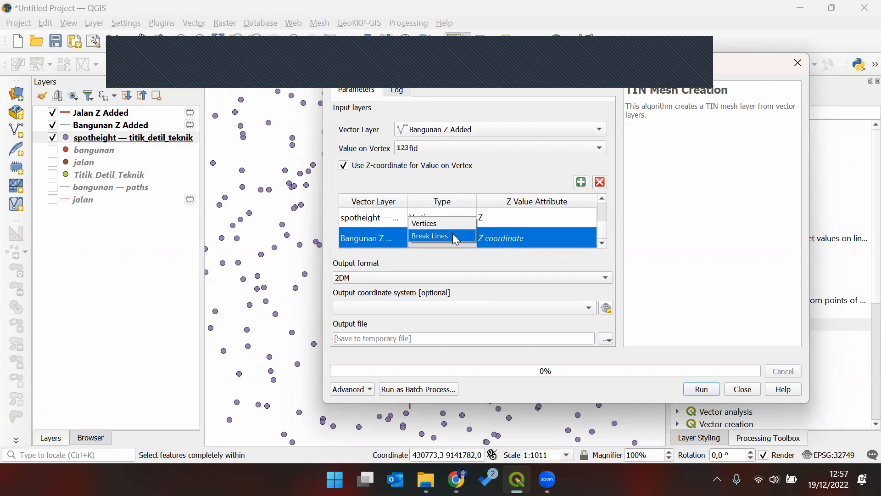
pyautogui.click(453, 235)
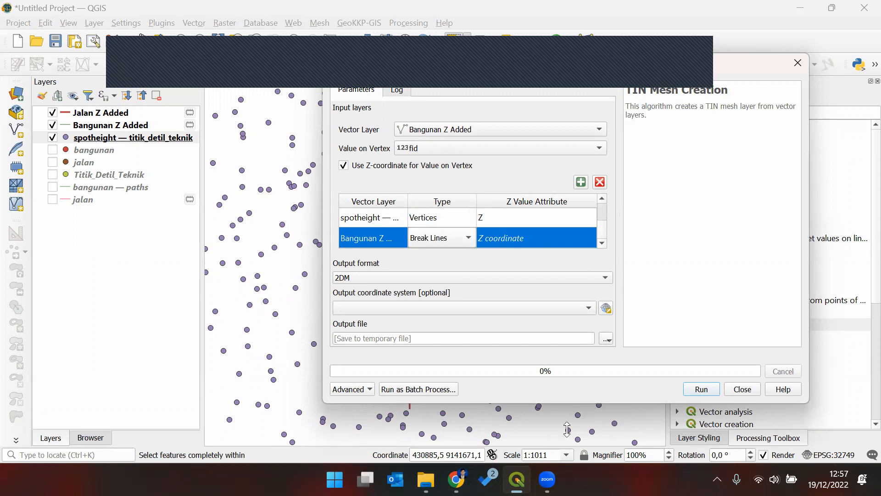
pyautogui.moveTo(595, 404); pyautogui.dragTo(595, 429)
pyautogui.click(440, 260)
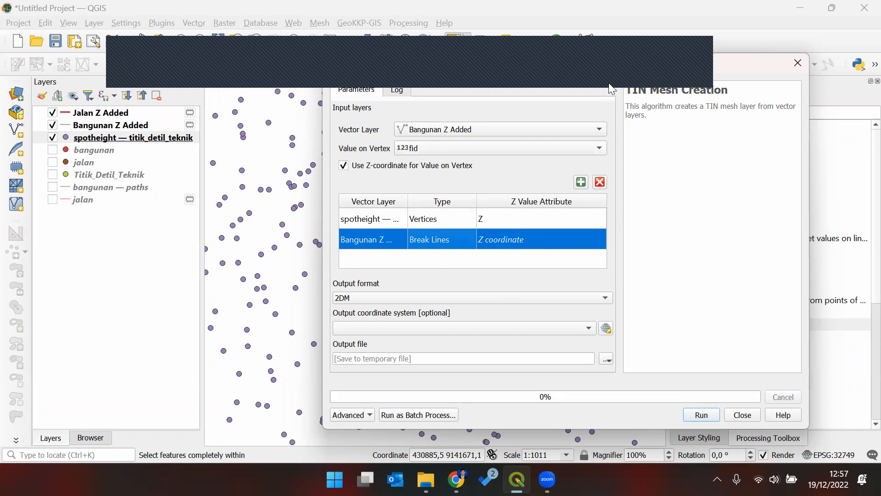
# - Add the Jalan Z Added layer to the mesh inputs as Break Lines, also using its Z-coordinate
pyautogui.moveTo(609, 63); pyautogui.dragTo(584, 42)
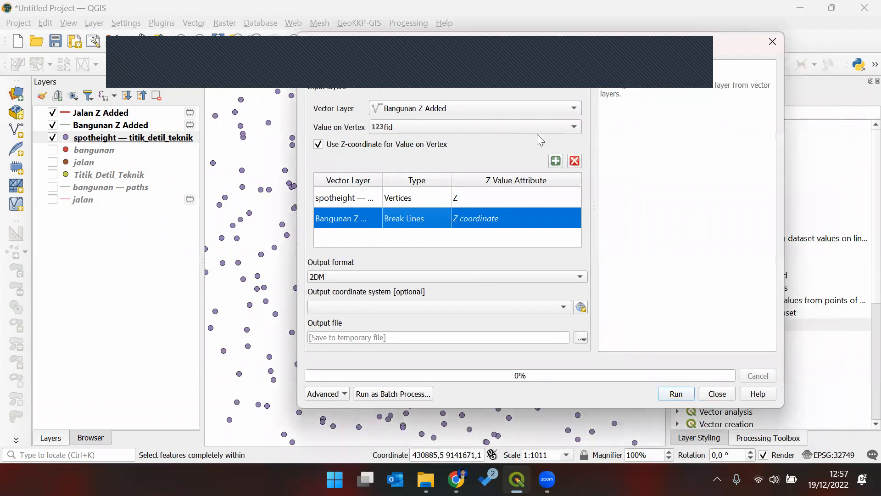
pyautogui.click(569, 108)
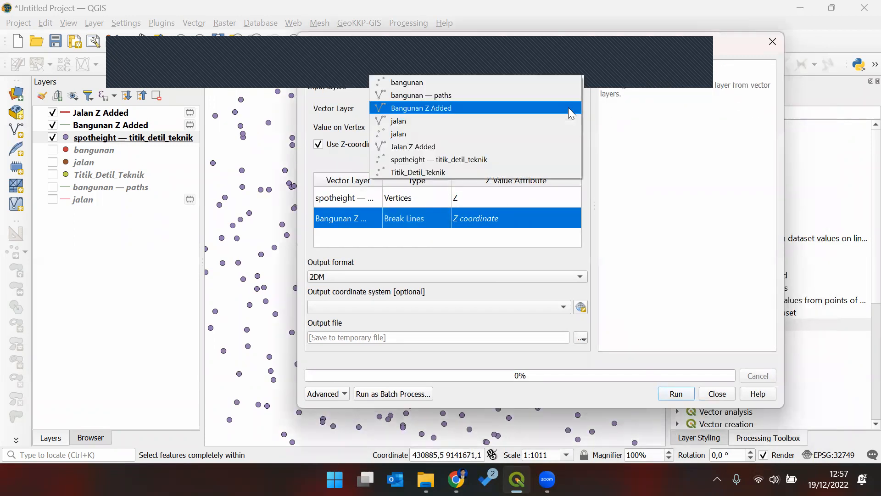
pyautogui.click(548, 146)
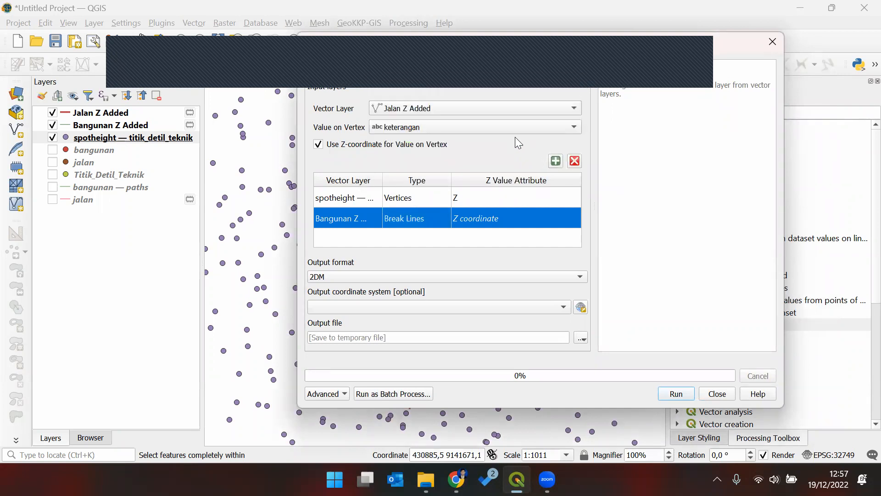
pyautogui.click(435, 126)
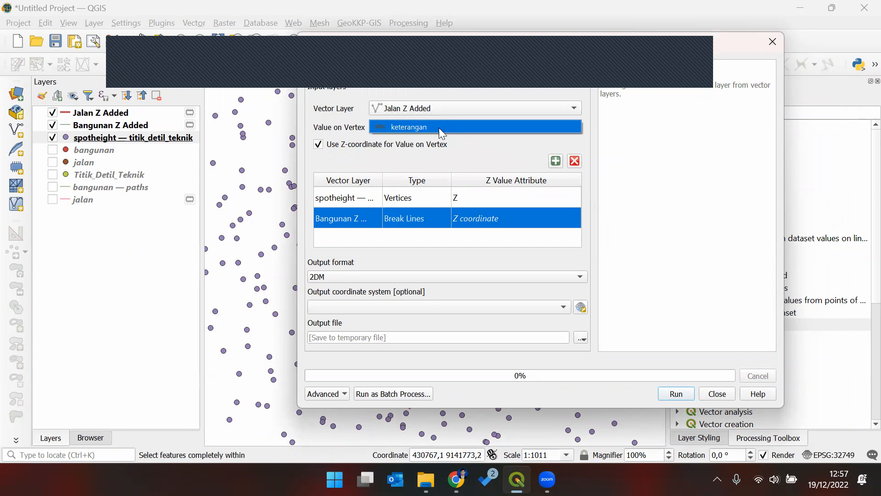
pyautogui.click(460, 147)
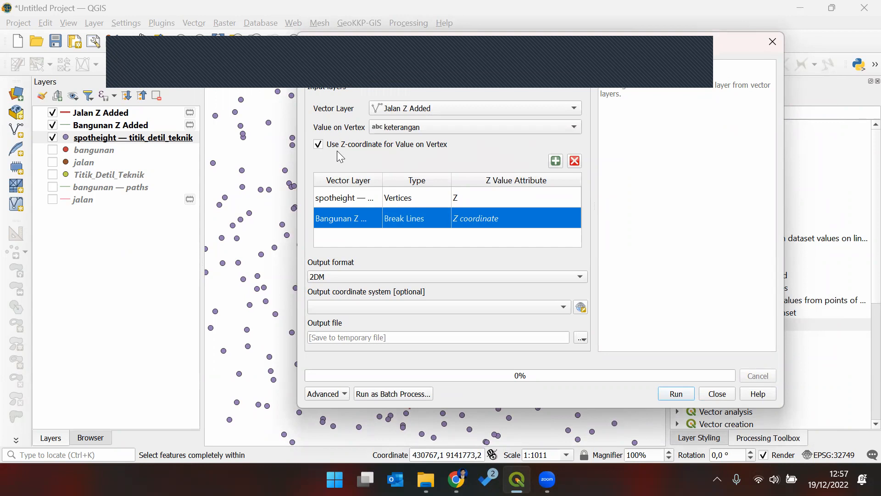
pyautogui.click(556, 161)
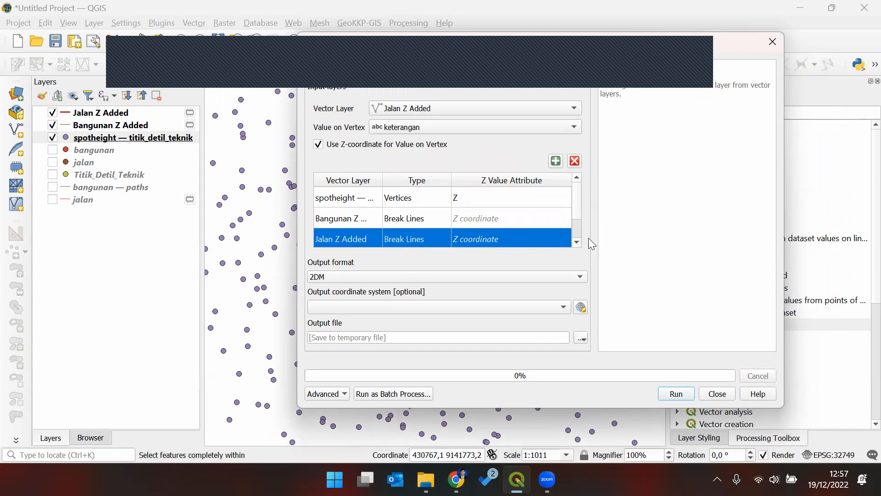
# - Create the TIN mesh in 2DM format with the project CRS EPSG:32749 - WGS 84 / UTM zone 49S, and close the dialog
pyautogui.click(389, 276)
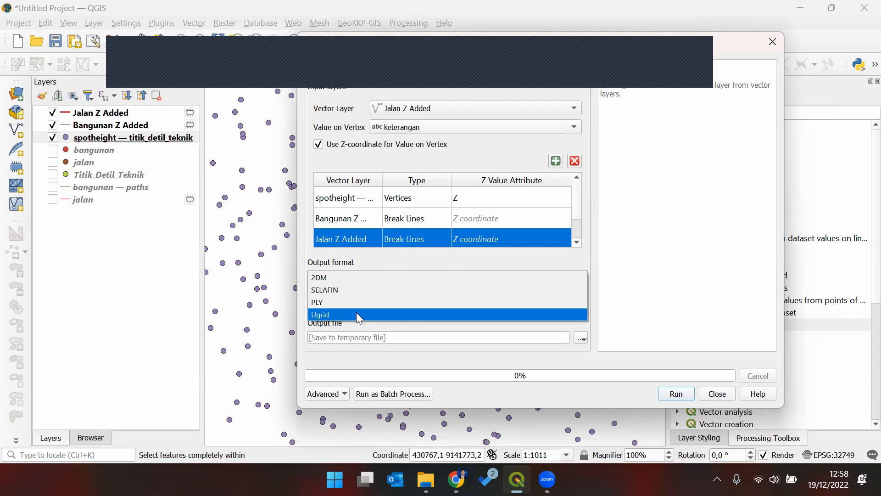
pyautogui.click(364, 280)
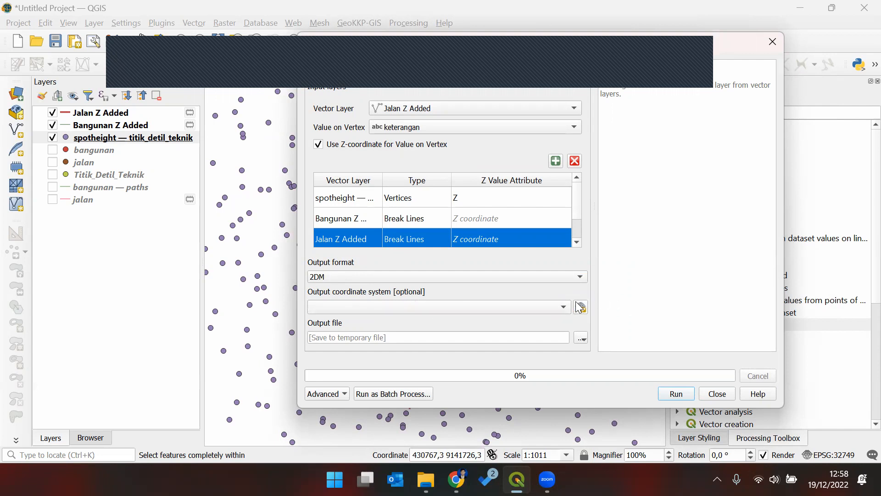
pyautogui.click(481, 307)
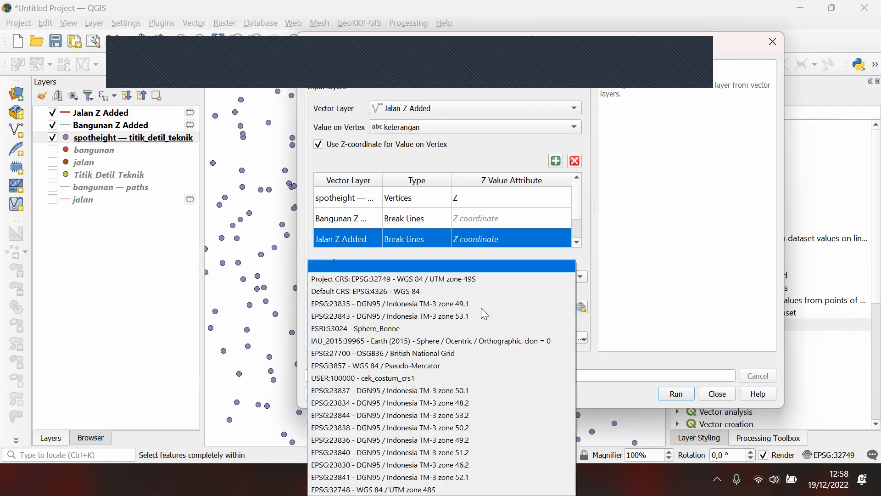
pyautogui.click(495, 281)
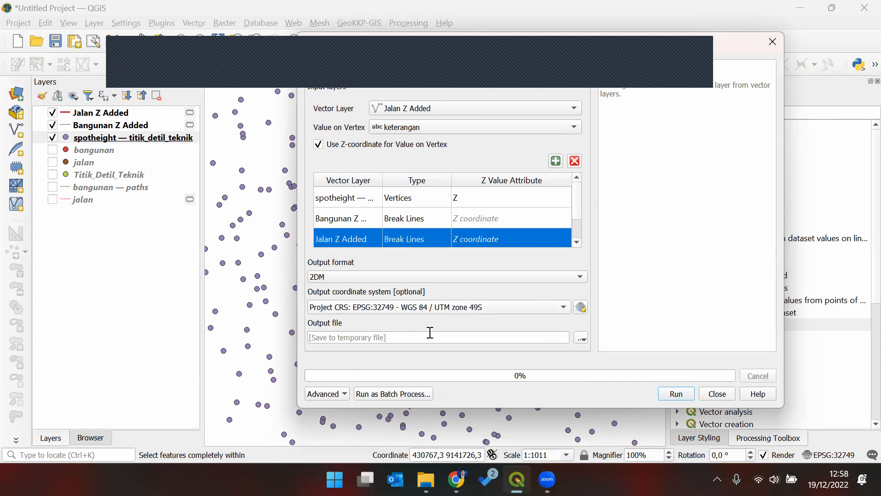
pyautogui.click(688, 395)
pyautogui.click(727, 397)
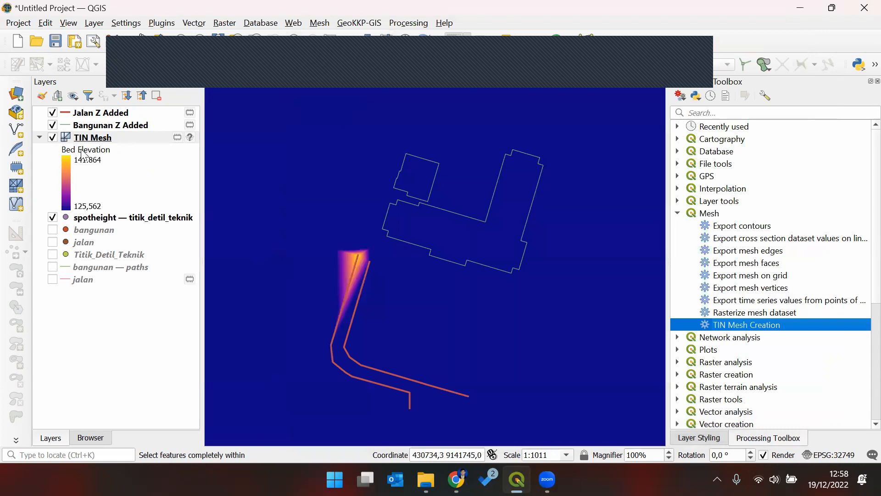
# - Examine the TIN mesh across its full extent and around the road and building lines
pyautogui.scroll(-3, 392, 296)
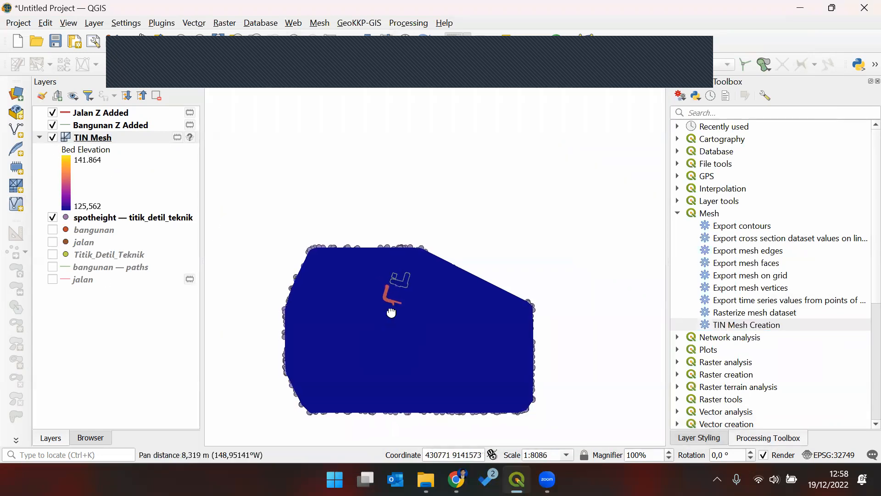
pyautogui.scroll(3, 409, 249)
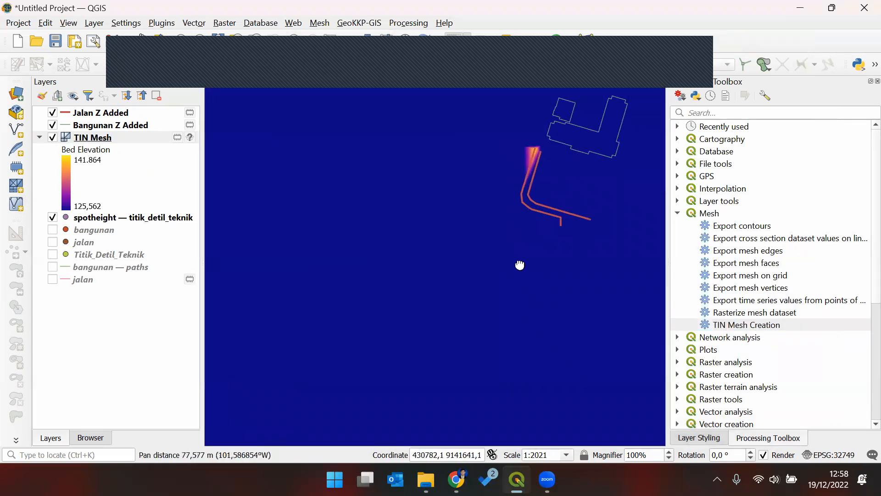
pyautogui.scroll(-1, 520, 264)
pyautogui.moveTo(471, 377); pyautogui.dragTo(393, 305)
pyautogui.scroll(-1, 415, 256)
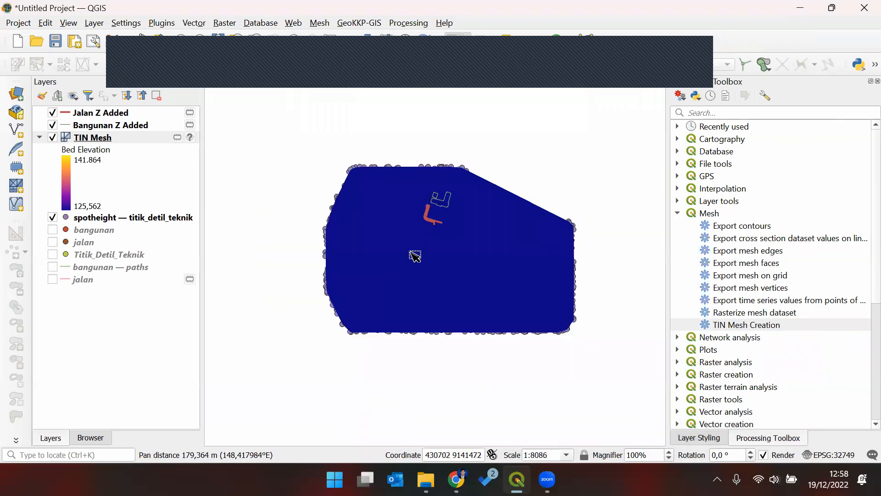
# - Check the TIN Mesh layer around the road and building lines, and view its coordinate reference system choices without changing them
pyautogui.scroll(1, 415, 256)
pyautogui.click(112, 137)
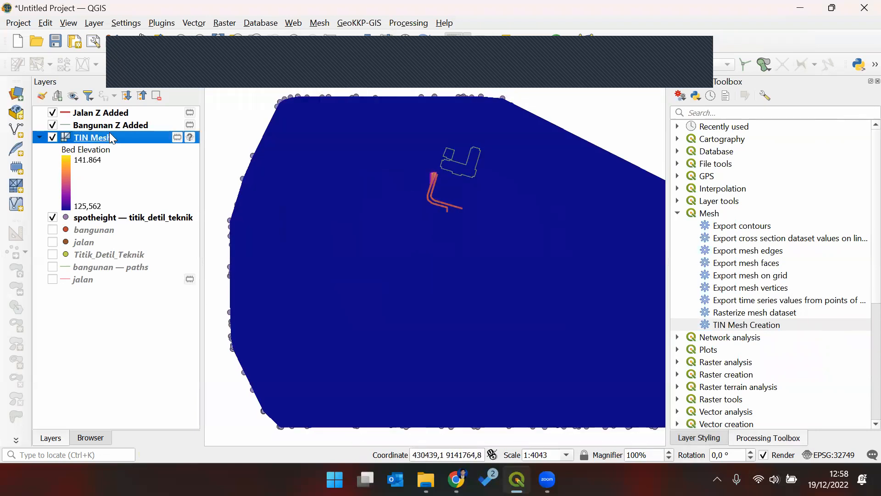
pyautogui.scroll(1, 421, 167)
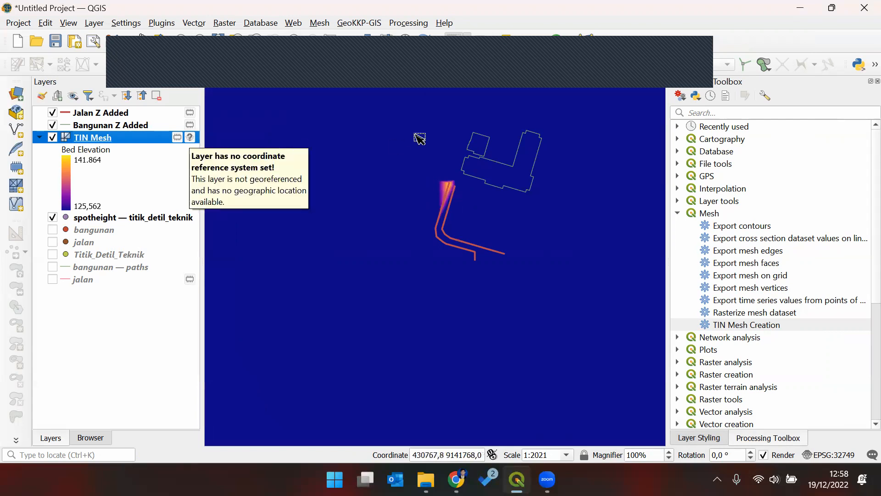
pyautogui.click(190, 137)
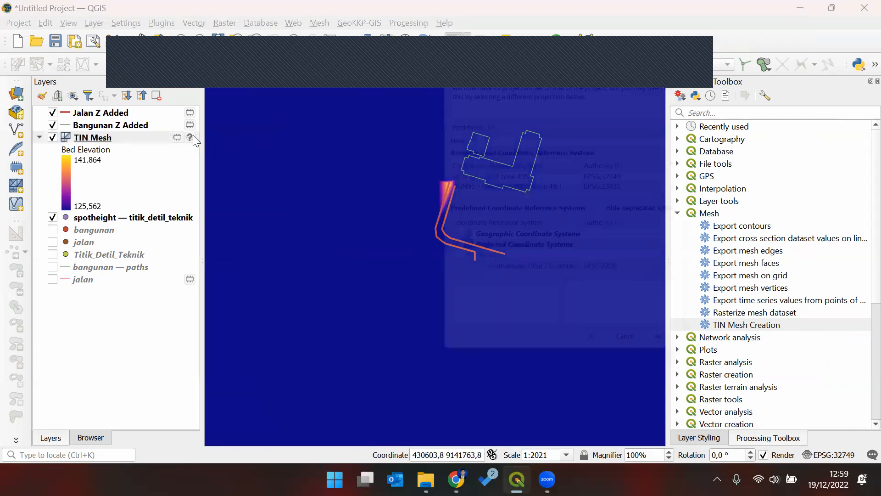
pyautogui.click(698, 37)
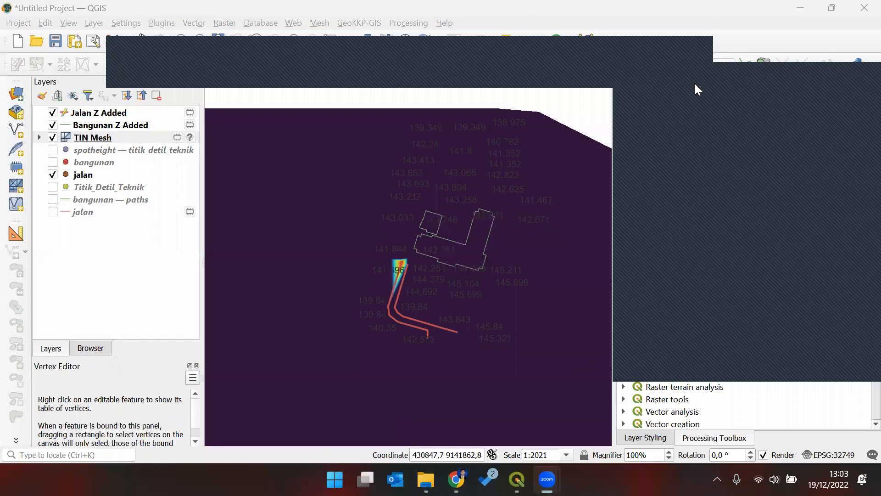
# - Show the vertex table of the western Jalan Z Added line and select vertex 0 at the brightly coloured mesh area
pyautogui.moveTo(530, 273); pyautogui.dragTo(514, 276)
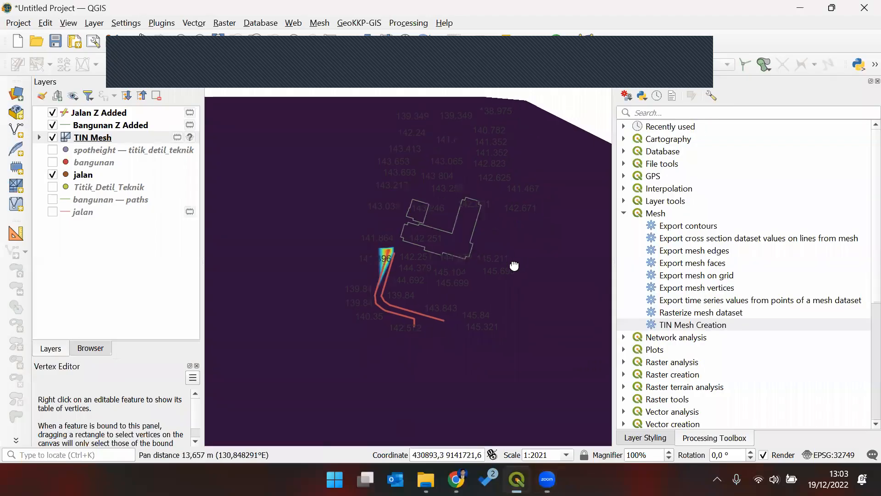
pyautogui.scroll(1, 332, 289)
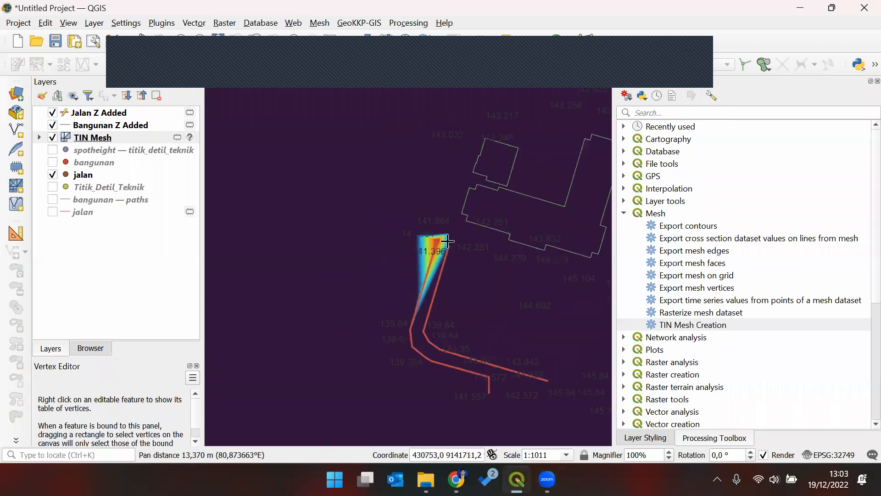
pyautogui.scroll(1, 454, 224)
pyautogui.scroll(1, 416, 256)
pyautogui.scroll(1, 422, 263)
pyautogui.scroll(-1, 422, 263)
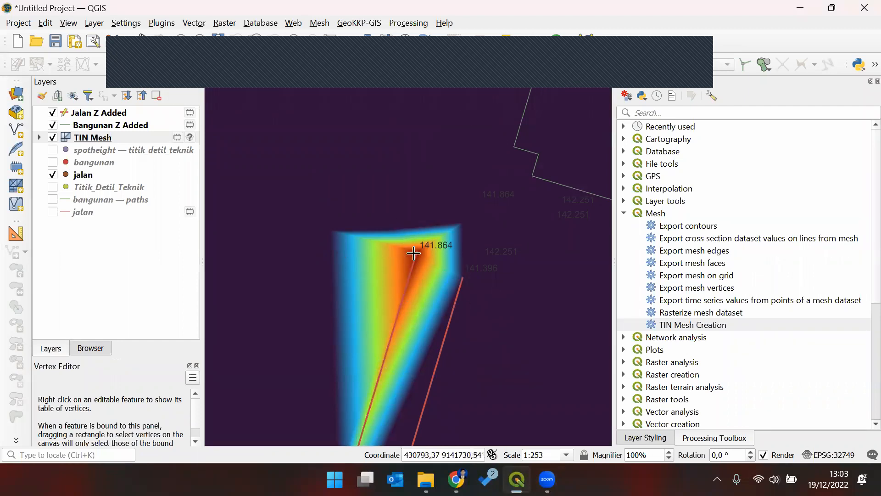
pyautogui.click(120, 113)
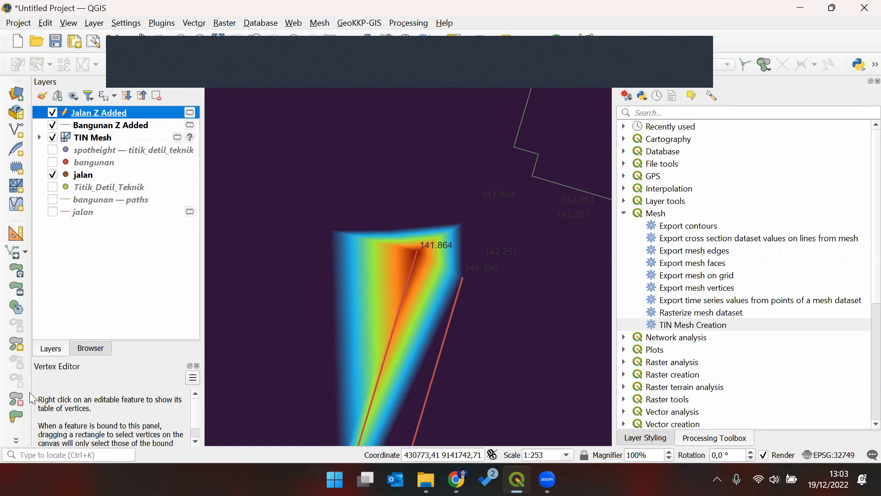
pyautogui.moveTo(135, 356); pyautogui.dragTo(140, 268)
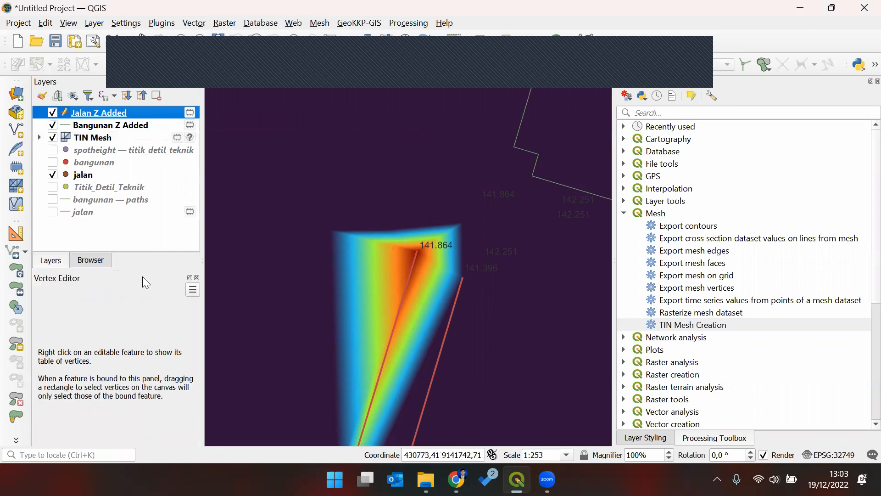
pyautogui.rightClick(416, 253)
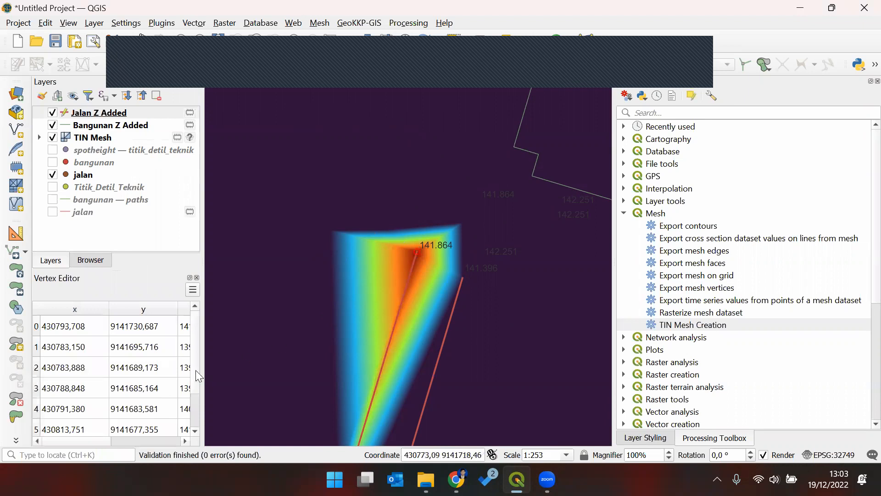
pyautogui.moveTo(203, 368); pyautogui.dragTo(299, 377)
pyautogui.click(204, 327)
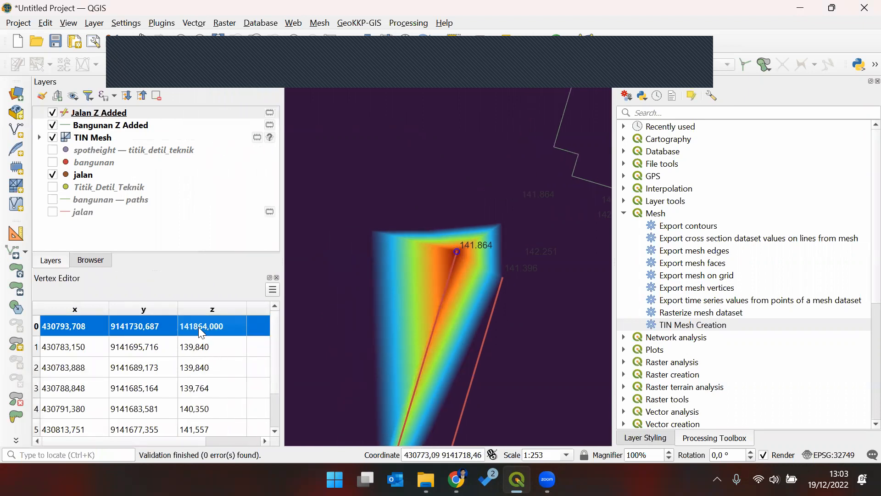
# - Set the Z value of vertex 0 on the western Jalan Z Added line to 141,864
pyautogui.doubleClick(197, 327)
pyautogui.click(198, 328)
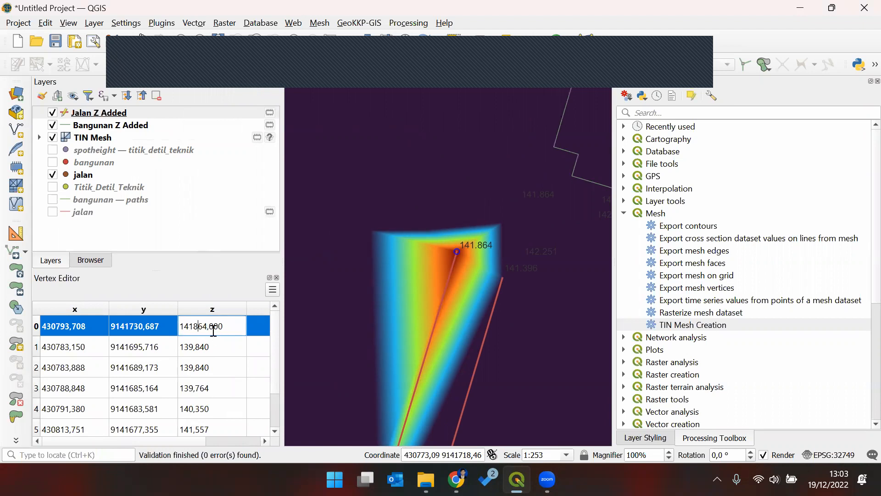
pyautogui.press('BackSpace')
pyautogui.press('Left')
pyautogui.press('Left')
pyautogui.write(',')
pyautogui.press('Return')
pyautogui.scroll(-1, 208, 348)
pyautogui.scroll(1, 216, 366)
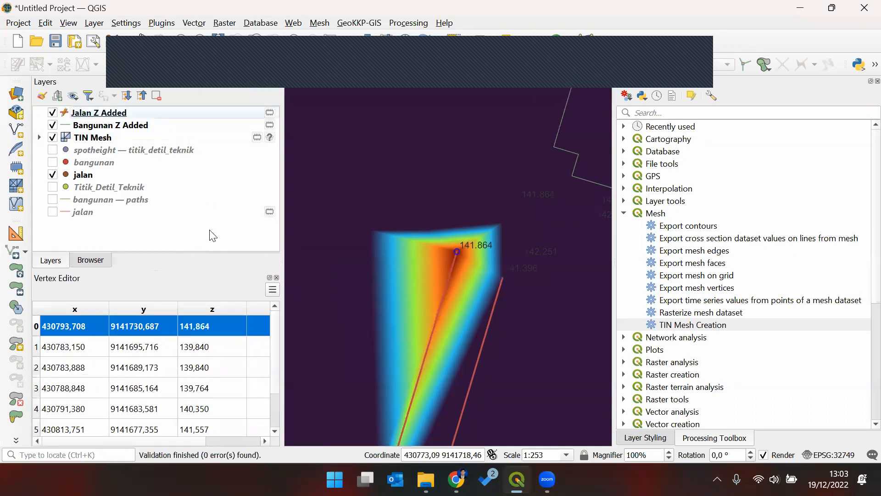
# - Stop editing the Jalan Z Added layer and save its changes
pyautogui.click(89, 112)
pyautogui.click(145, 64)
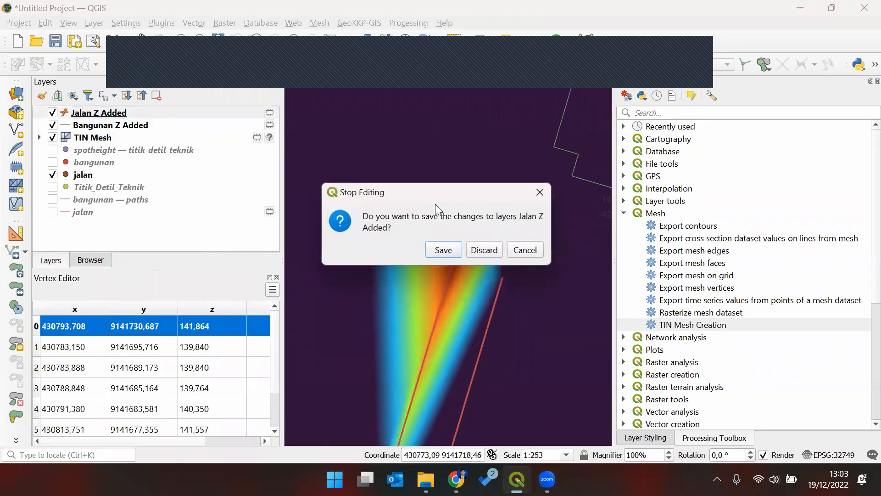
pyautogui.click(437, 251)
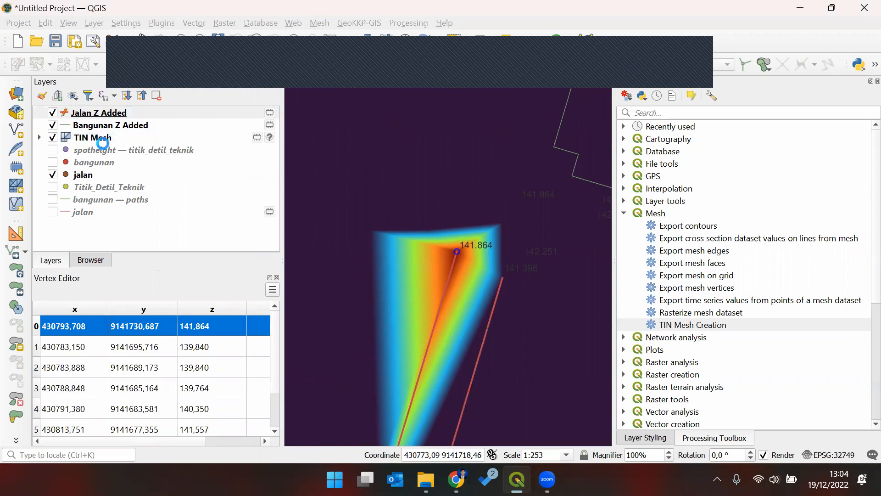
pyautogui.click(683, 48)
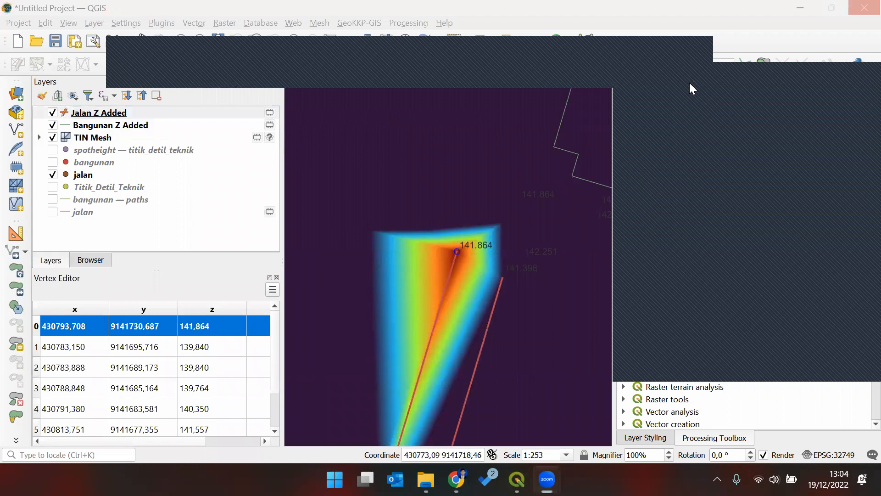
pyautogui.click(171, 233)
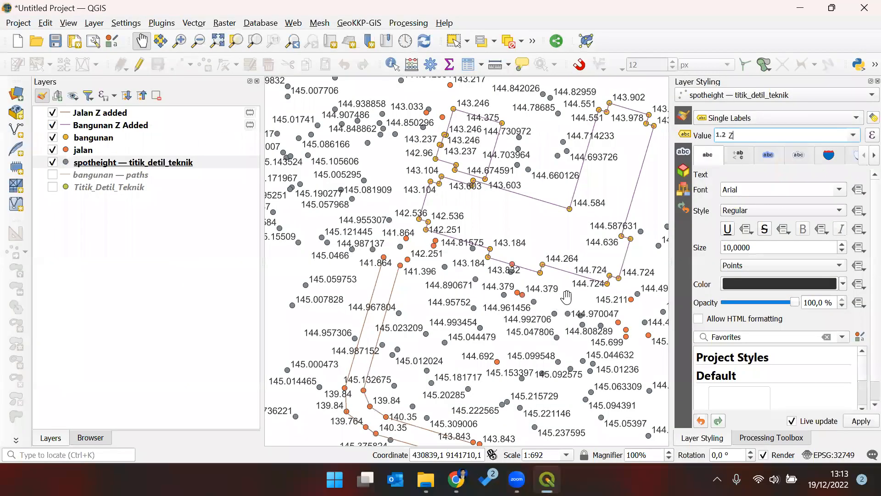
# - Examine the elevation labels of the spot heights, road points and building points around the road's northern end, and show the Mesh processing tools
pyautogui.moveTo(465, 288); pyautogui.dragTo(467, 261)
pyautogui.moveTo(553, 285); pyautogui.dragTo(508, 361)
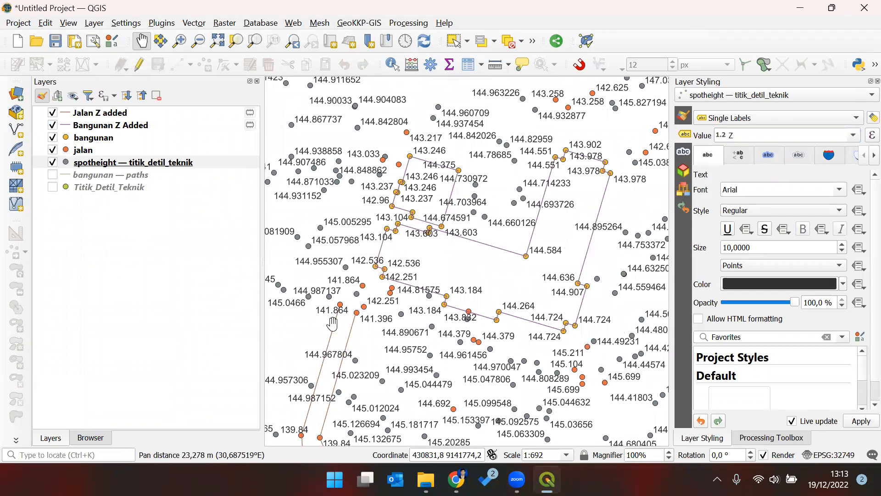
pyautogui.scroll(1, 338, 325)
pyautogui.scroll(-1, 338, 325)
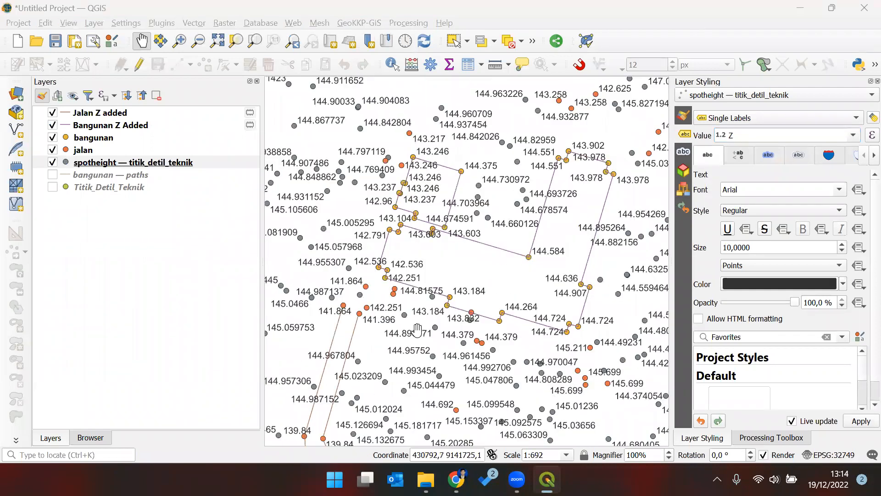
pyautogui.moveTo(297, 347); pyautogui.dragTo(436, 293)
pyautogui.moveTo(485, 326); pyautogui.dragTo(430, 289)
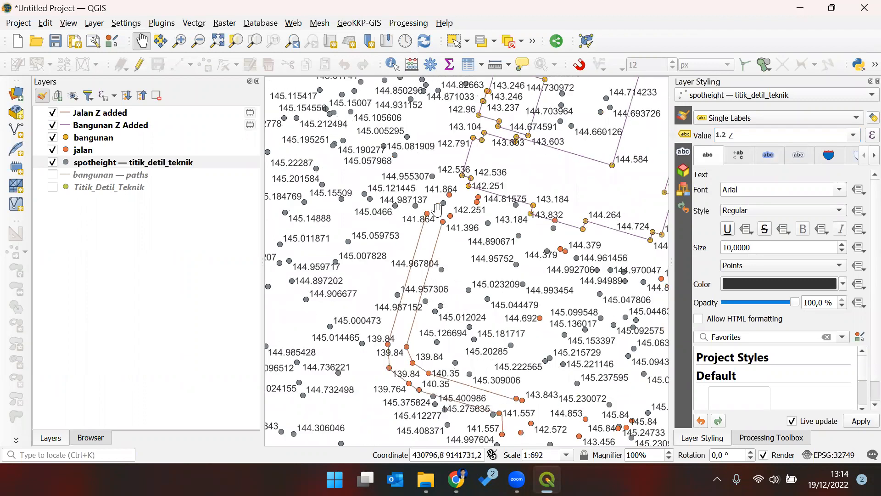
pyautogui.scroll(1, 431, 208)
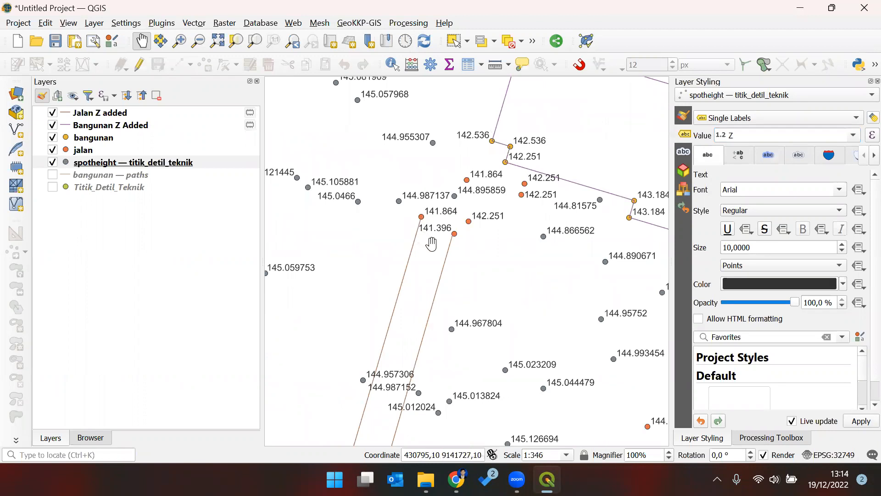
pyautogui.moveTo(542, 255); pyautogui.dragTo(474, 290)
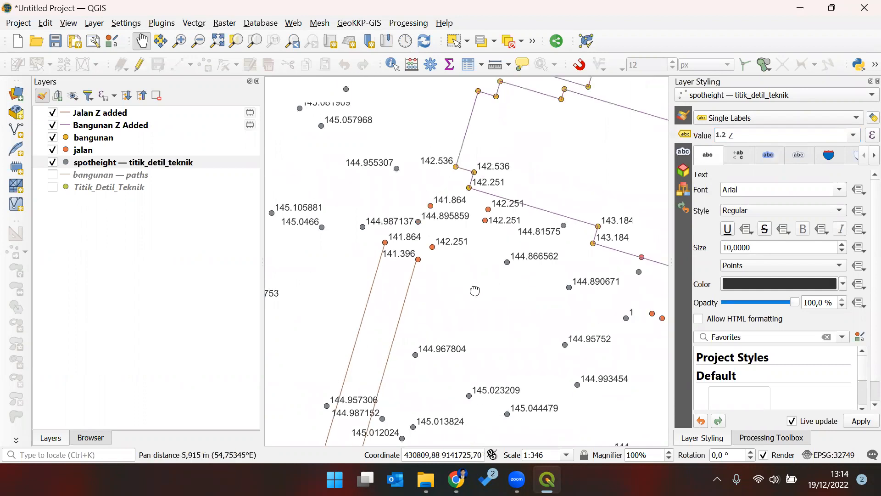
pyautogui.click(772, 438)
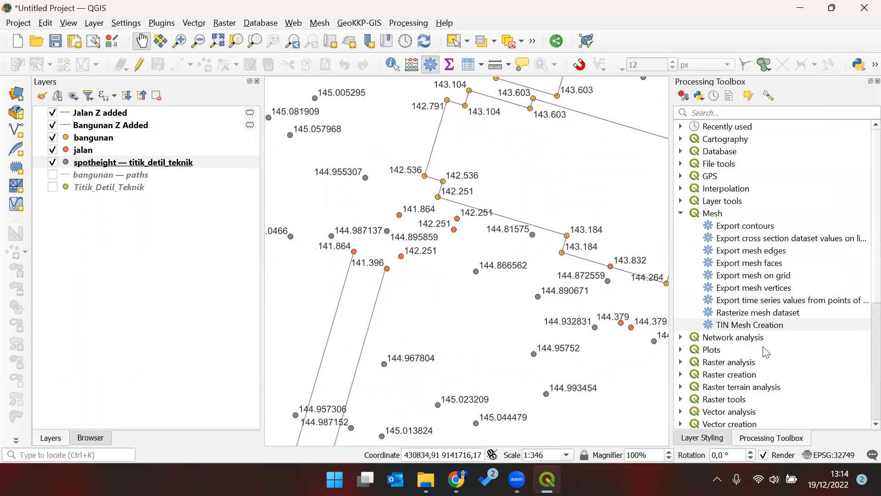
# - Switch to the Notion notes in Chrome, select "Spot Heights" in the mesh-building item, and return to QGIS
pyautogui.click(456, 479)
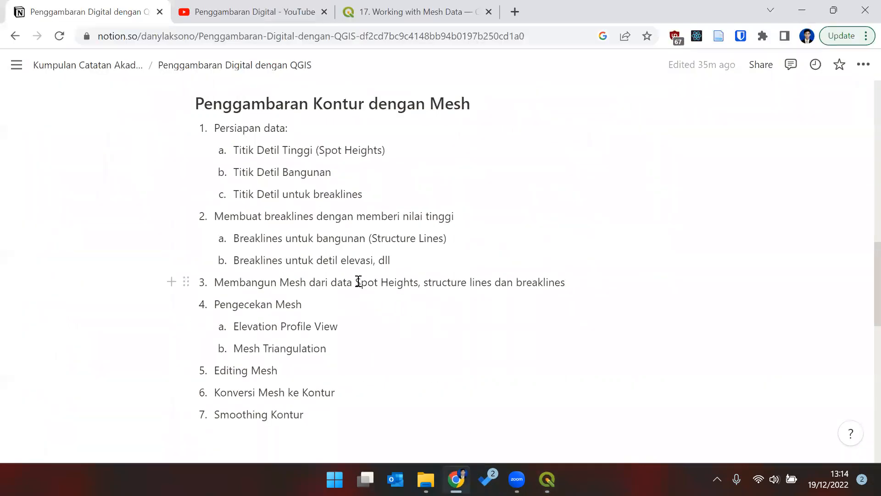
pyautogui.moveTo(357, 281); pyautogui.dragTo(418, 283)
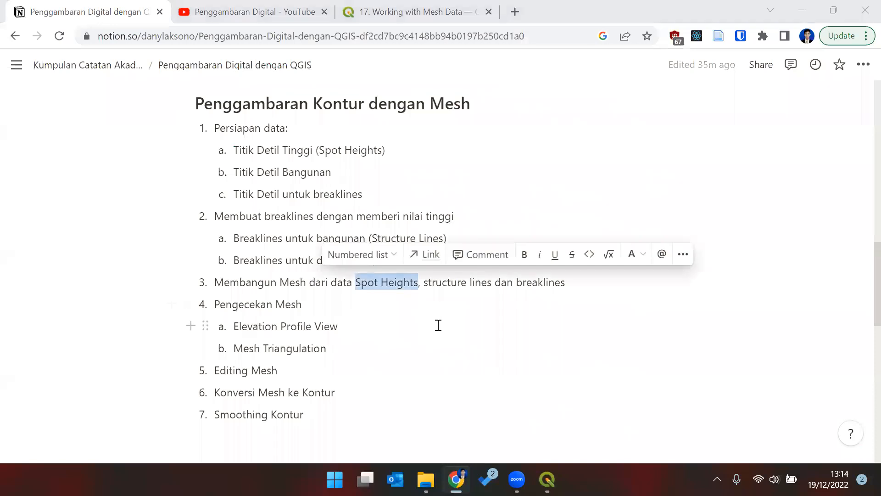
pyautogui.hotkey('alt', 'Tab')
# - Examine the labelled points of the spotheight layer to the west and along the road lines
pyautogui.click(222, 159)
pyautogui.moveTo(431, 214); pyautogui.dragTo(545, 247)
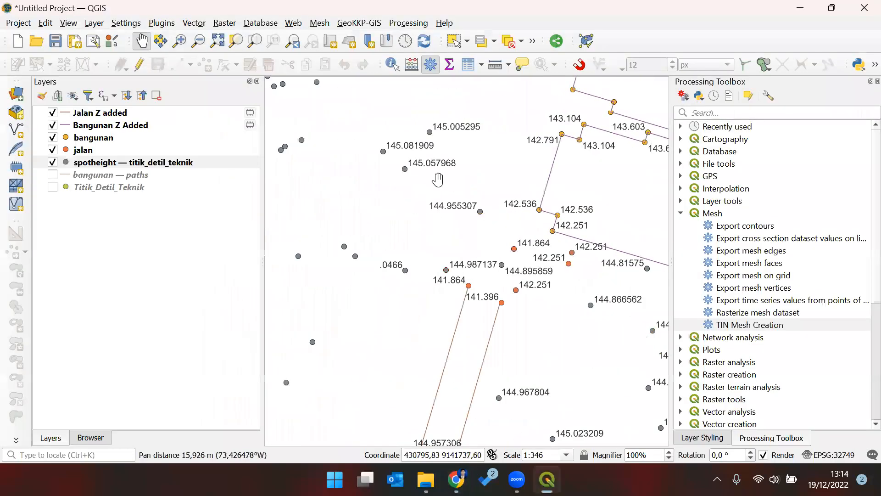
pyautogui.moveTo(344, 177); pyautogui.dragTo(427, 195)
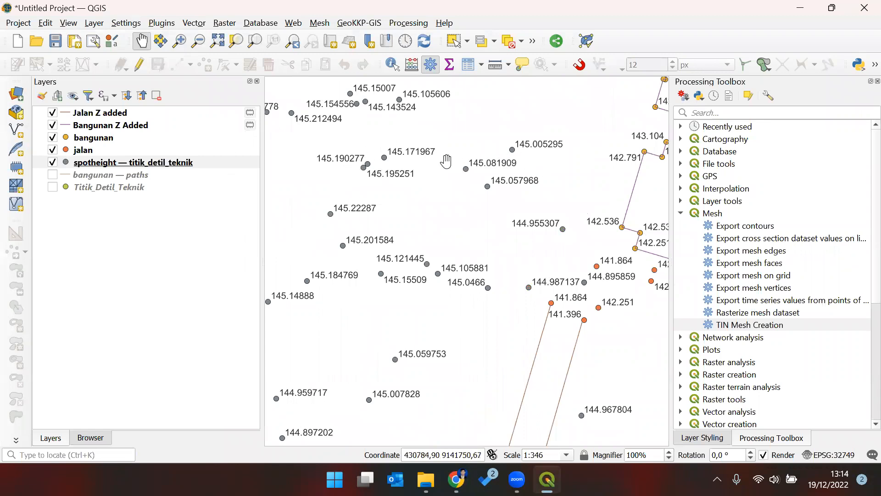
pyautogui.moveTo(369, 312); pyautogui.dragTo(351, 179)
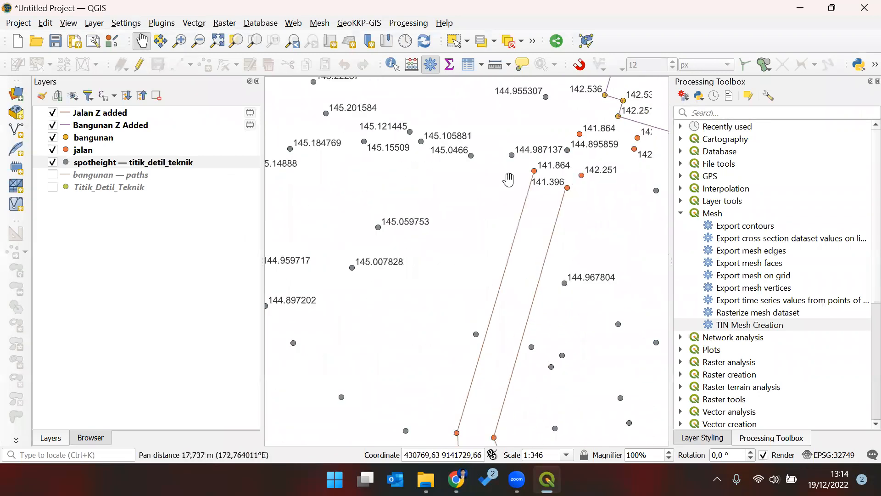
pyautogui.moveTo(516, 178); pyautogui.dragTo(479, 218)
# - Switch to the Notion notes in Chrome, select "structure lines" in the mesh-building item, and return to QGIS
pyautogui.hotkey('alt', 'Tab')
pyautogui.click(425, 284)
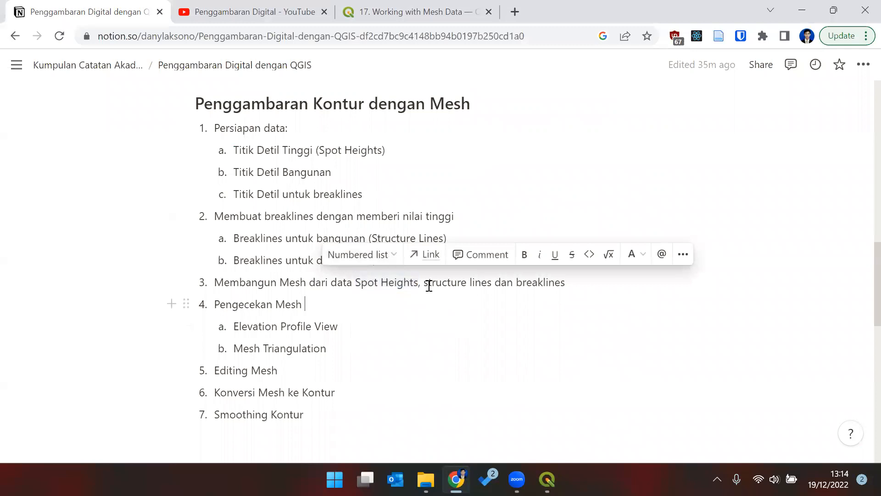
pyautogui.moveTo(422, 283); pyautogui.dragTo(493, 286)
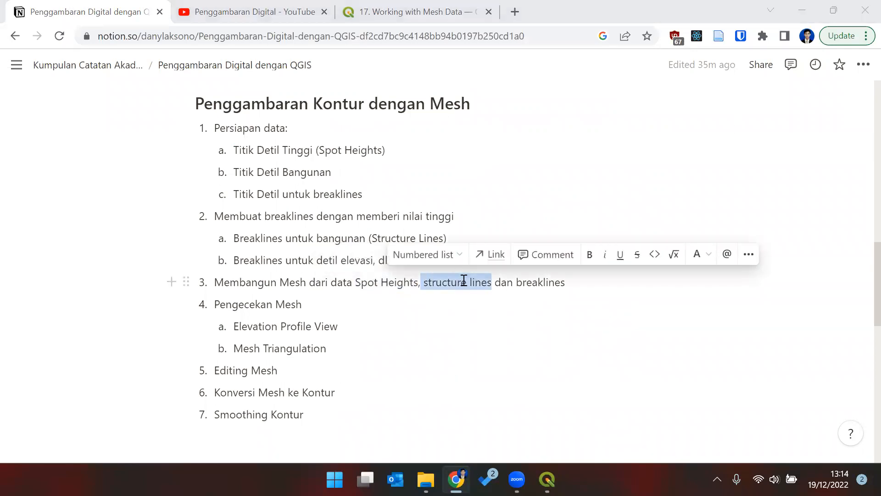
pyautogui.hotkey('alt', 'Tab')
# - Enable editing on the Bangunan Z Added layer and show the larger building outline's vertex table to review its Z values
pyautogui.click(120, 127)
pyautogui.moveTo(525, 237); pyautogui.dragTo(347, 400)
pyautogui.moveTo(562, 279); pyautogui.dragTo(469, 212)
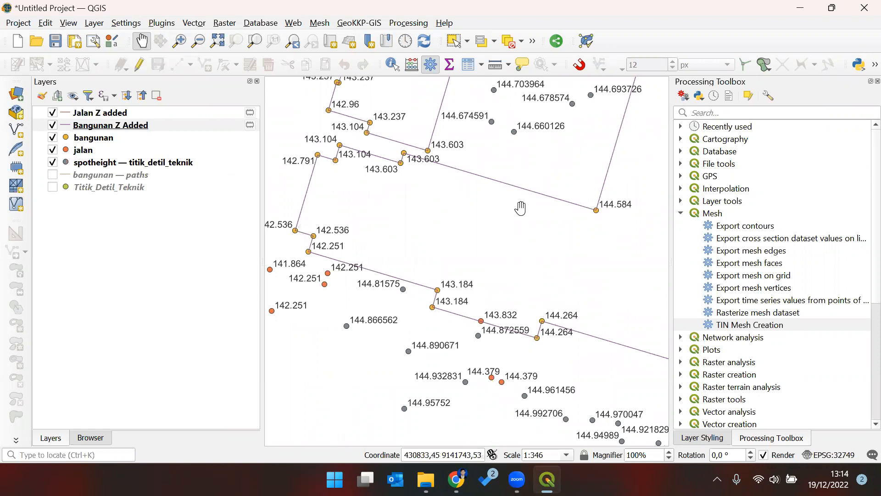
pyautogui.click(192, 125)
pyautogui.click(138, 68)
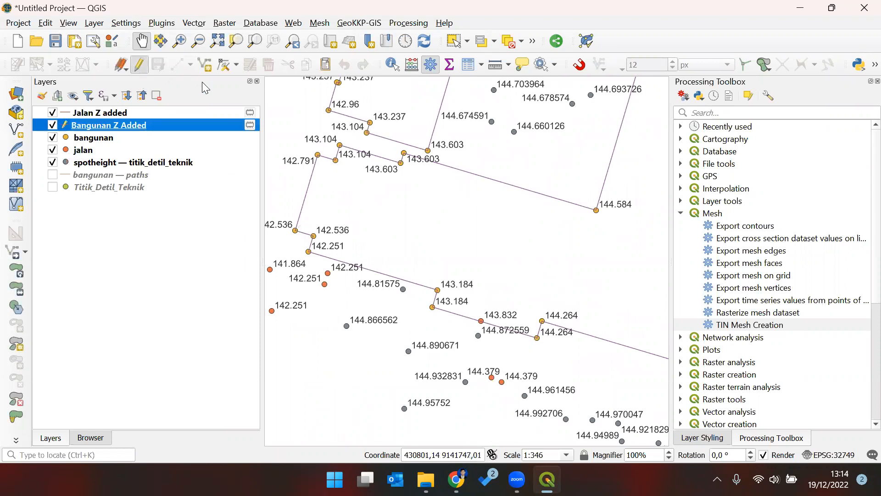
pyautogui.click(227, 66)
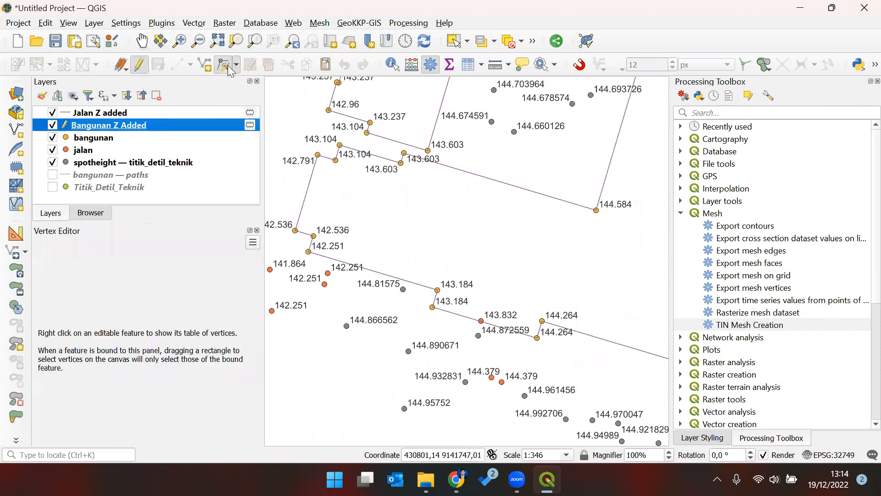
pyautogui.rightClick(402, 152)
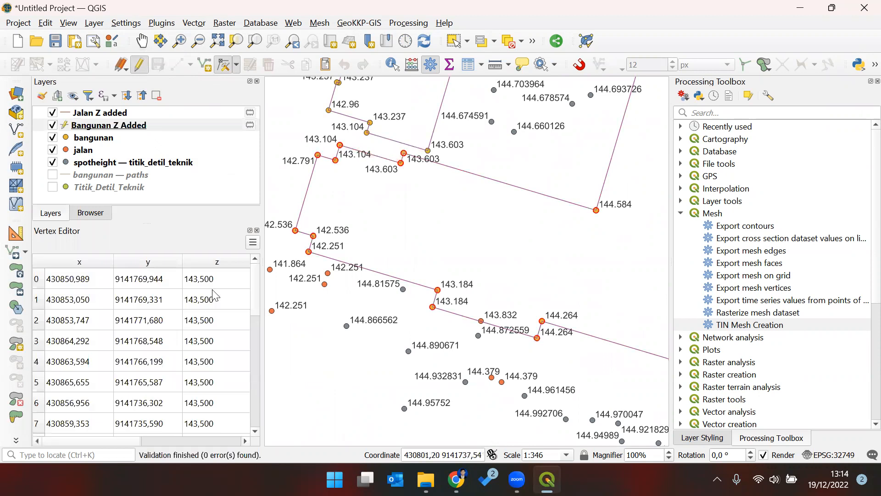
pyautogui.scroll(-6, 214, 292)
pyautogui.scroll(6, 203, 407)
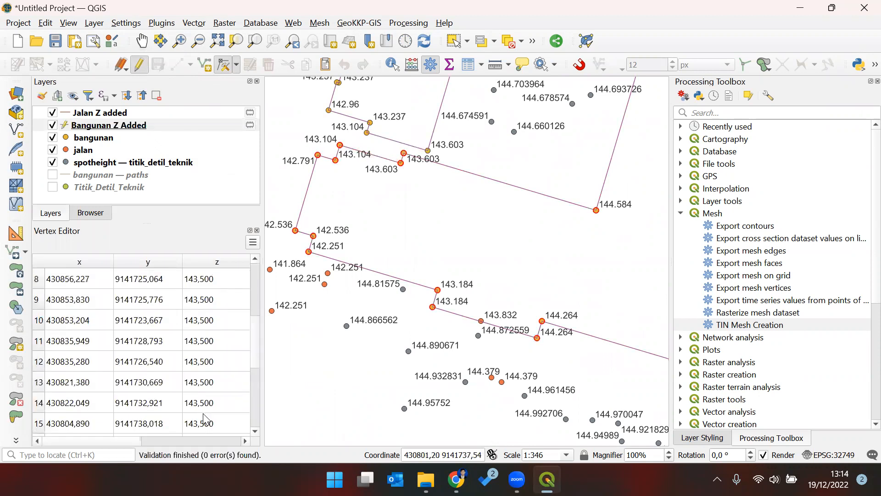
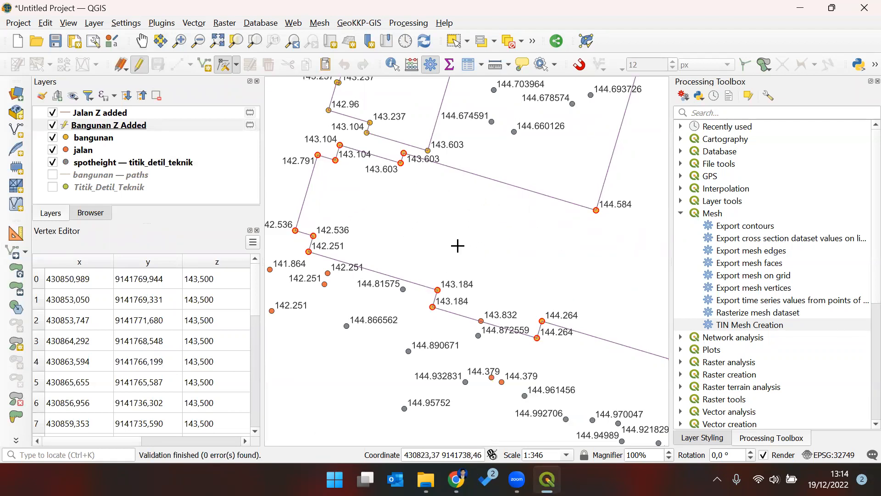
# - Look over the vertices of the two building outlines and stop editing the Bangunan Z Added layer
pyautogui.moveTo(426, 182); pyautogui.dragTo(478, 255)
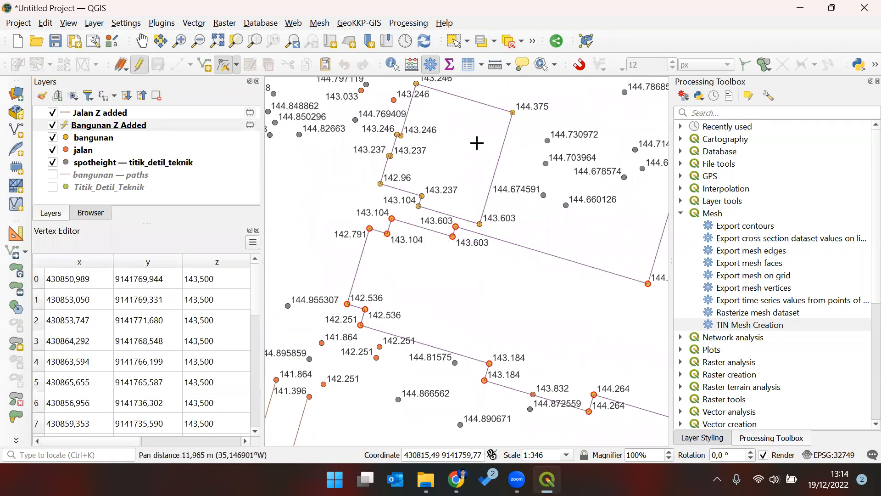
pyautogui.click(224, 69)
pyautogui.click(140, 65)
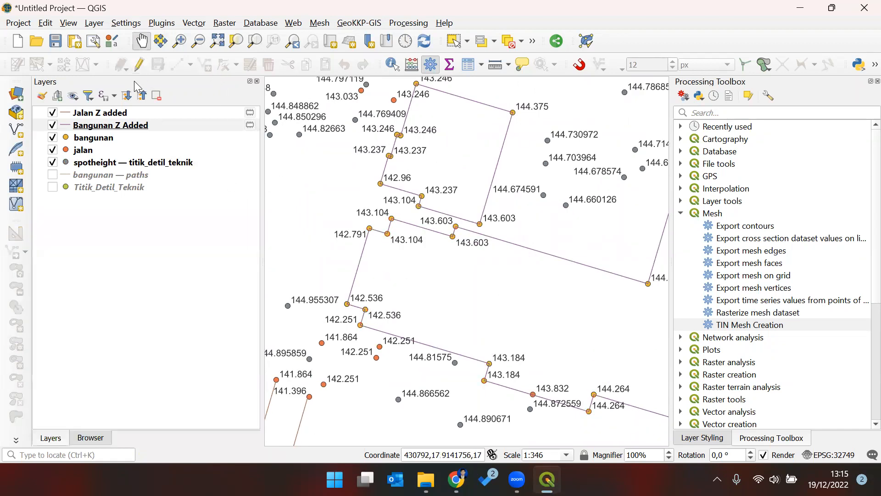
# - Enable editing on the Jalan Z added layer and show the western road line's vertex table to review its Z values
pyautogui.click(132, 111)
pyautogui.moveTo(396, 377); pyautogui.dragTo(600, 236)
pyautogui.scroll(1, 497, 240)
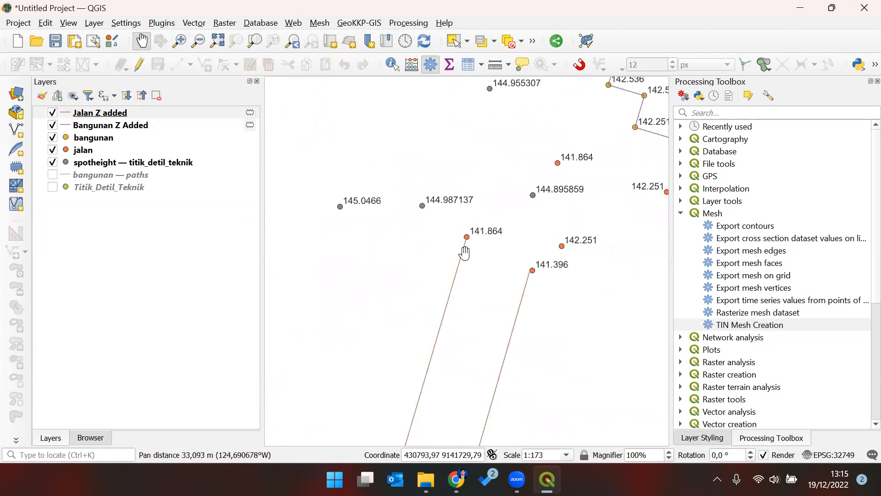
pyautogui.click(175, 112)
pyautogui.click(138, 66)
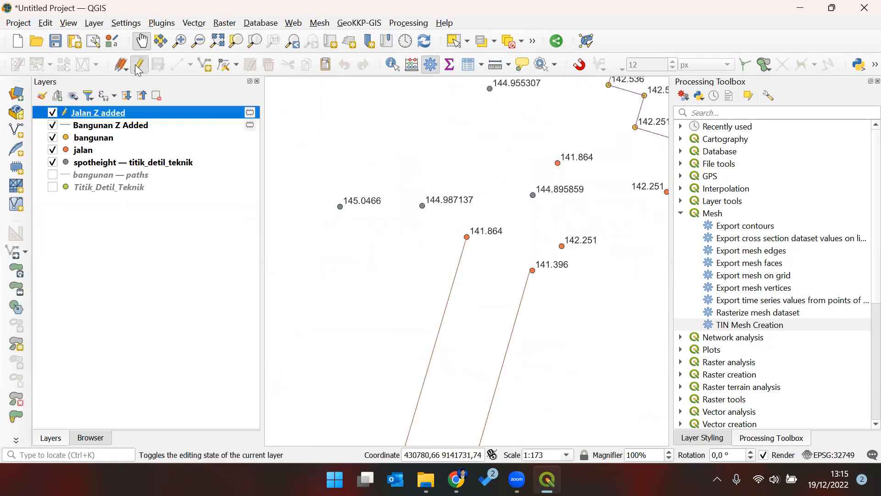
pyautogui.moveTo(486, 309); pyautogui.dragTo(354, 327)
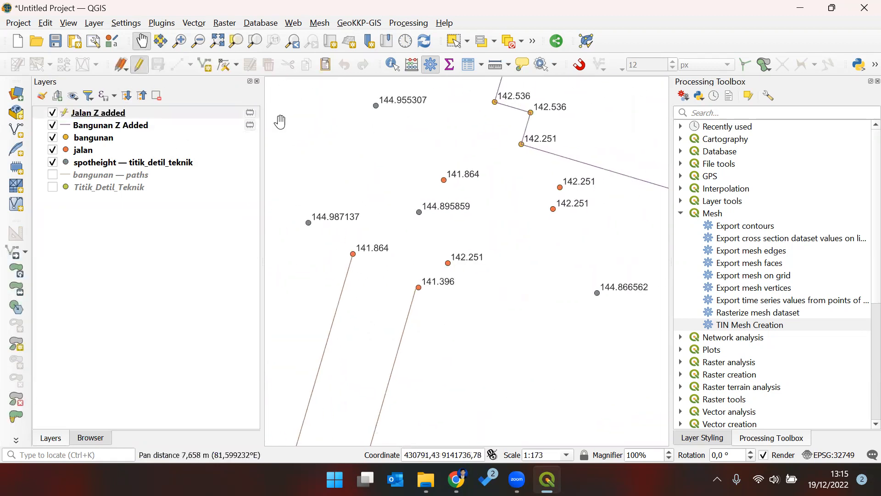
pyautogui.click(225, 64)
pyautogui.rightClick(352, 256)
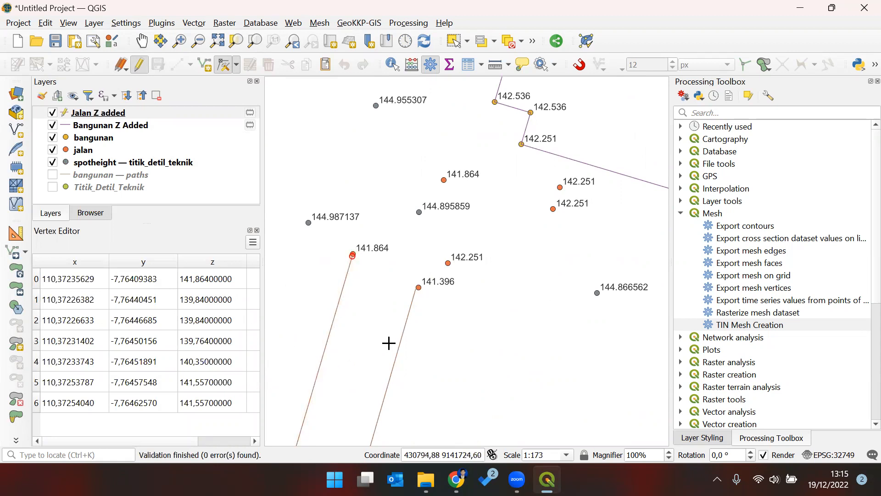
# - Compare the western road line's vertex Z values with the jalan point labels along it, and stop editing Jalan Z added
pyautogui.moveTo(389, 343); pyautogui.dragTo(464, 232)
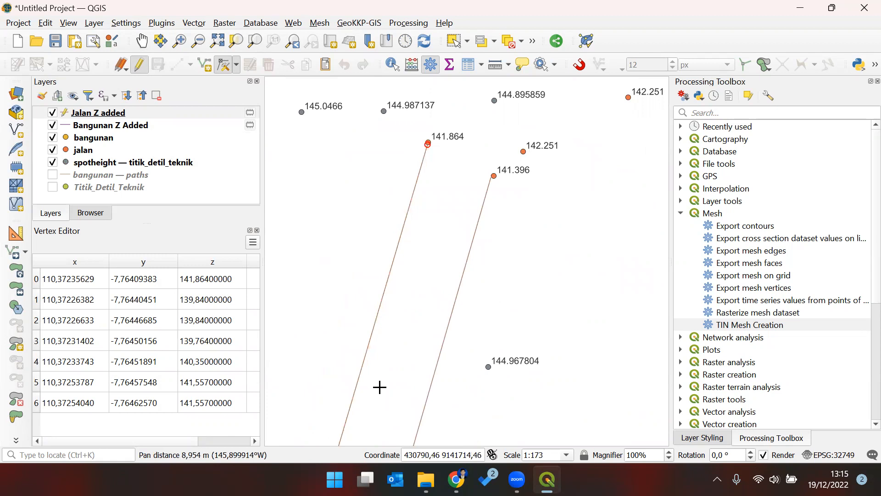
pyautogui.moveTo(379, 388); pyautogui.dragTo(437, 238)
pyautogui.scroll(-1, 408, 317)
pyautogui.moveTo(408, 331); pyautogui.dragTo(405, 362)
pyautogui.scroll(2, 391, 346)
pyautogui.scroll(-2, 405, 362)
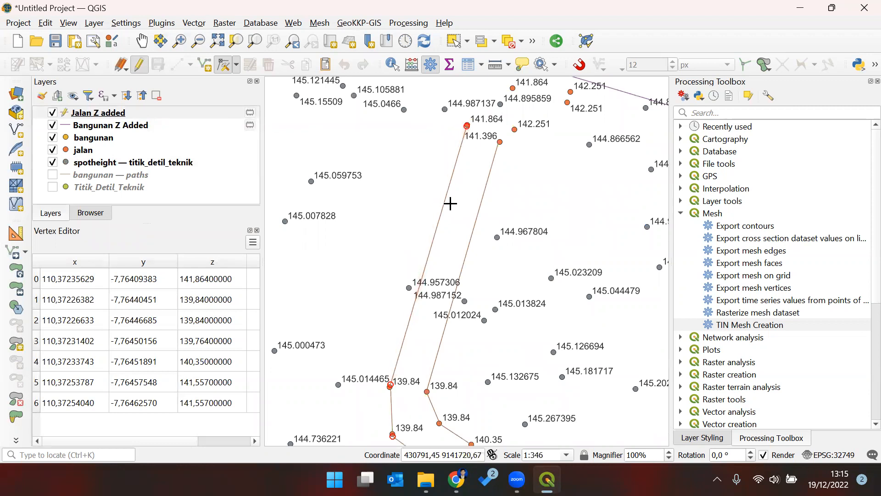
pyautogui.moveTo(476, 158); pyautogui.dragTo(431, 275)
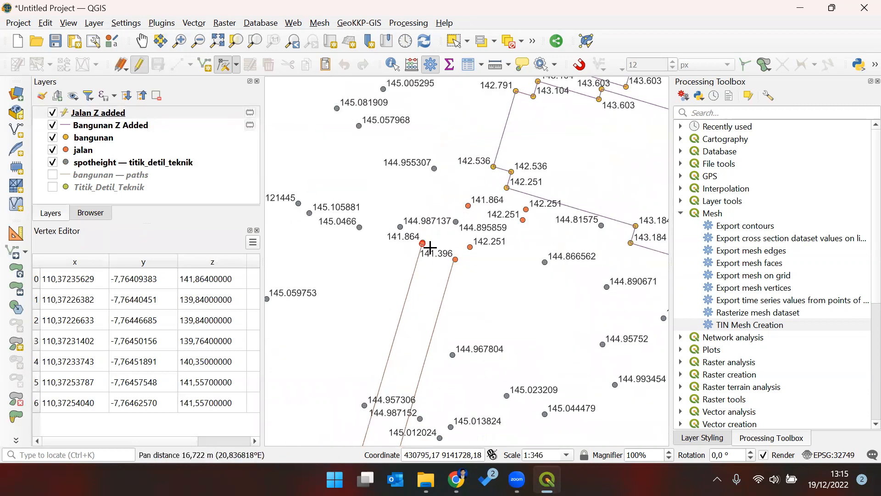
pyautogui.scroll(1, 430, 248)
pyautogui.click(139, 65)
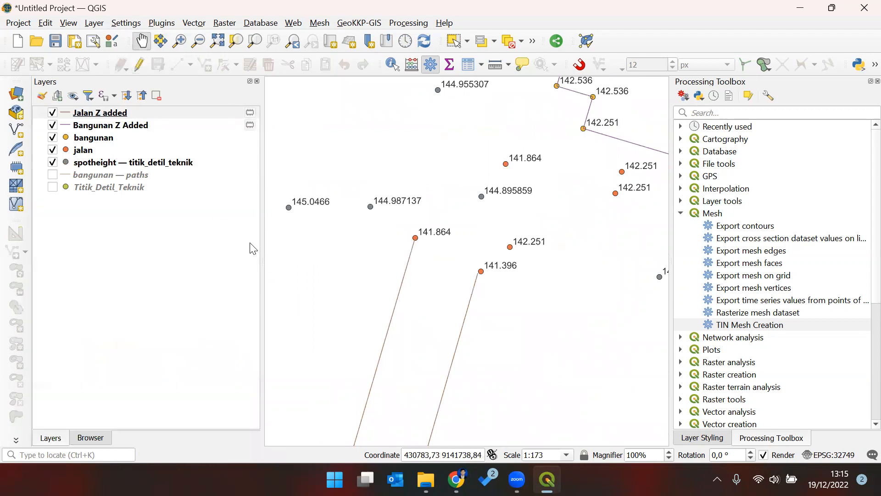
# - Hide the jalan and bangunan point layers, keeping the spotheight, Bangunan Z Added and Jalan Z added layers visible
pyautogui.click(148, 136)
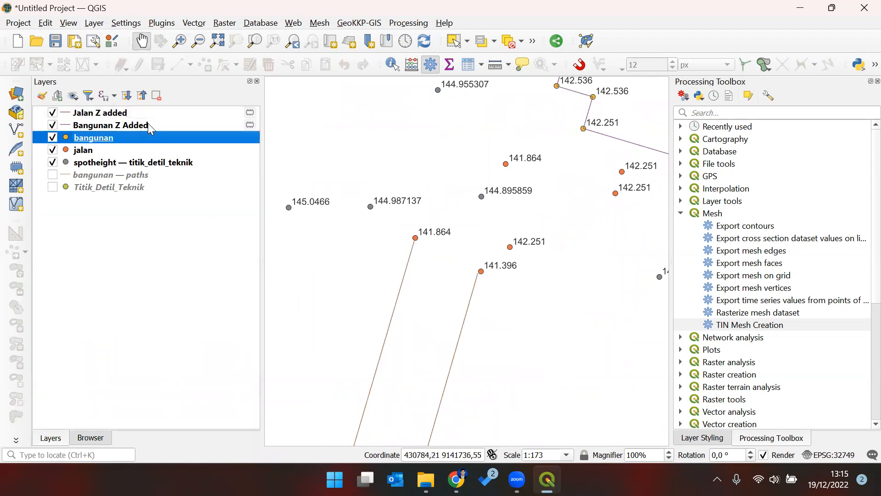
pyautogui.click(54, 150)
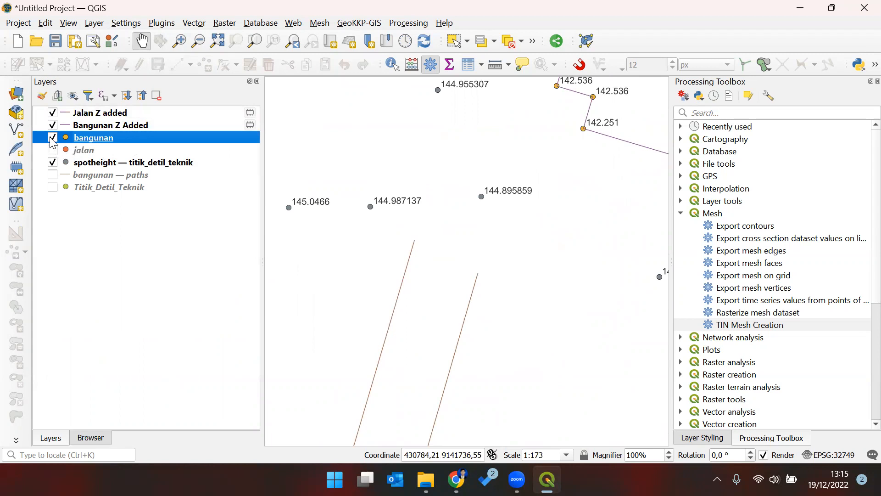
pyautogui.click(52, 137)
pyautogui.click(136, 165)
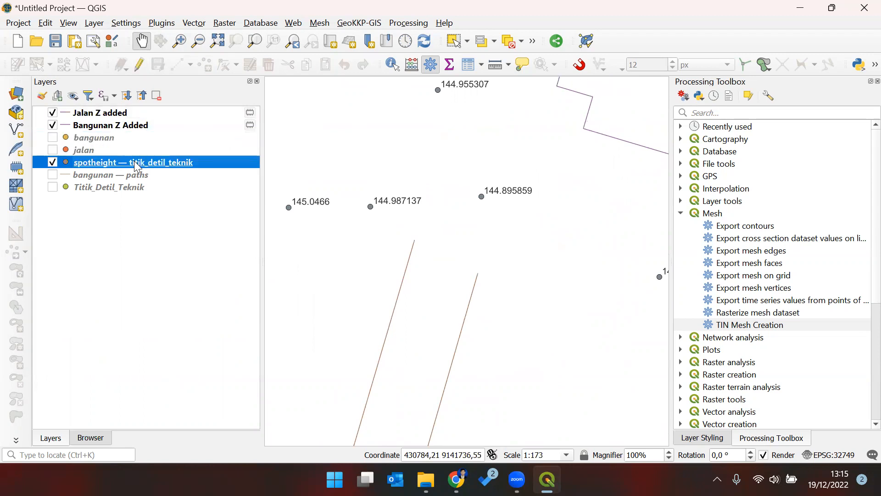
pyautogui.click(144, 123)
pyautogui.click(147, 114)
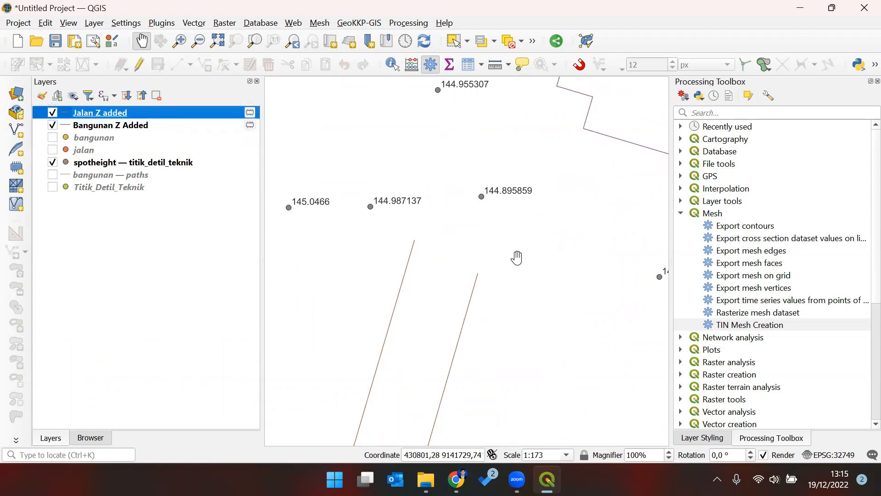
# - Start TIN Mesh Creation and add the spotheight — titik_detil_teknik layer as an input with Z as the value on vertex
pyautogui.scroll(-1, 551, 252)
pyautogui.moveTo(560, 258); pyautogui.dragTo(436, 244)
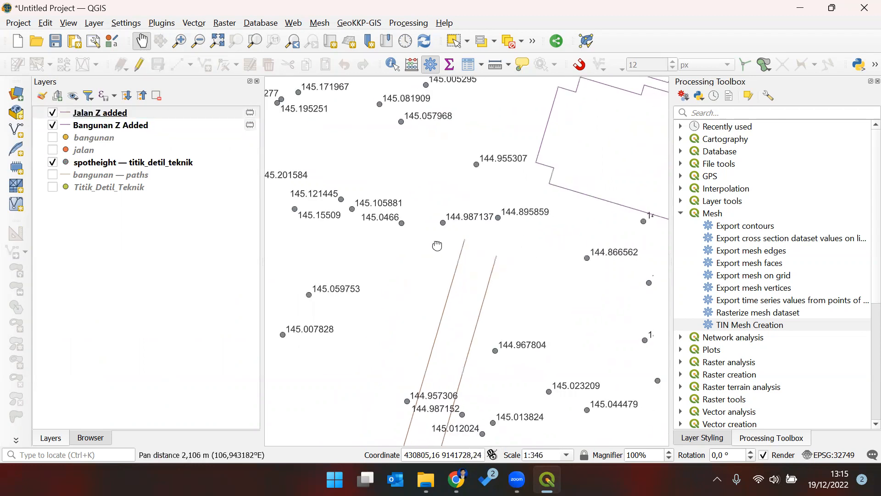
pyautogui.scroll(-1, 369, 259)
pyautogui.moveTo(441, 279); pyautogui.dragTo(543, 256)
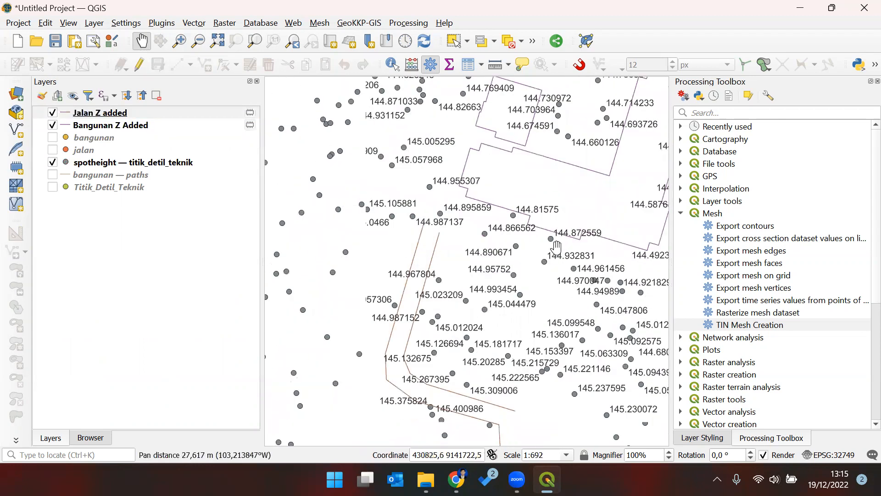
pyautogui.click(746, 325)
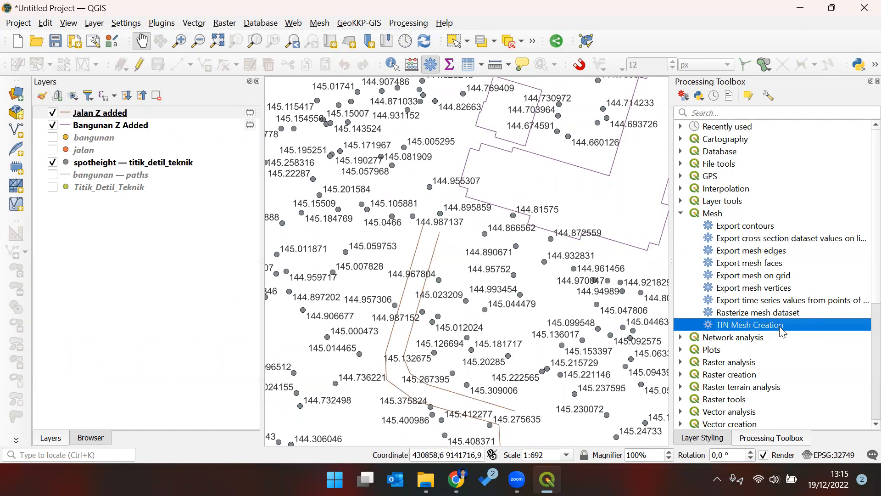
pyautogui.moveTo(502, 252); pyautogui.dragTo(434, 283)
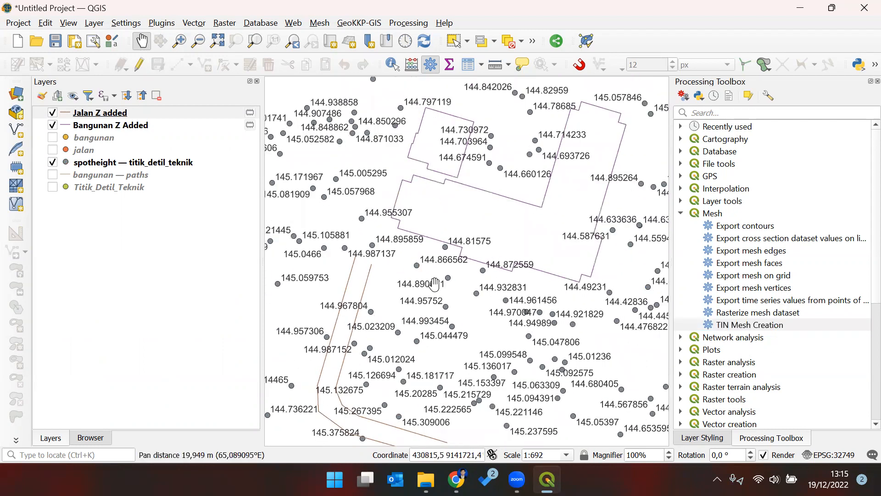
pyautogui.doubleClick(792, 326)
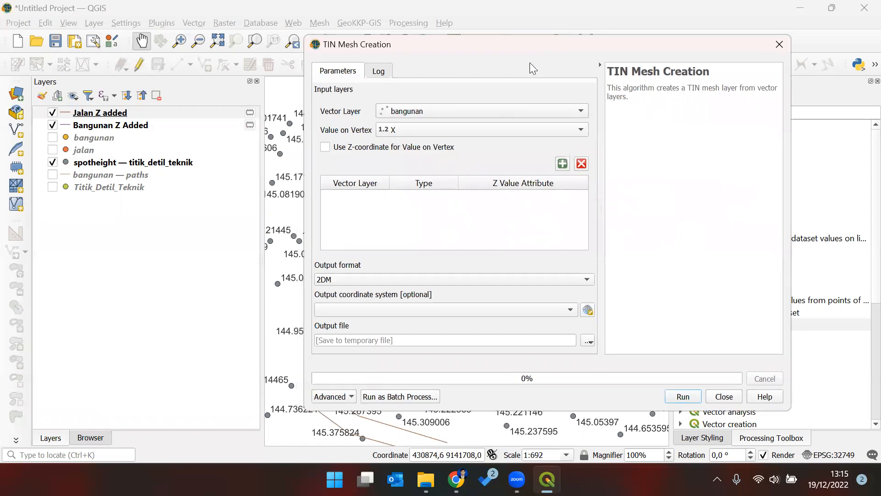
pyautogui.click(506, 113)
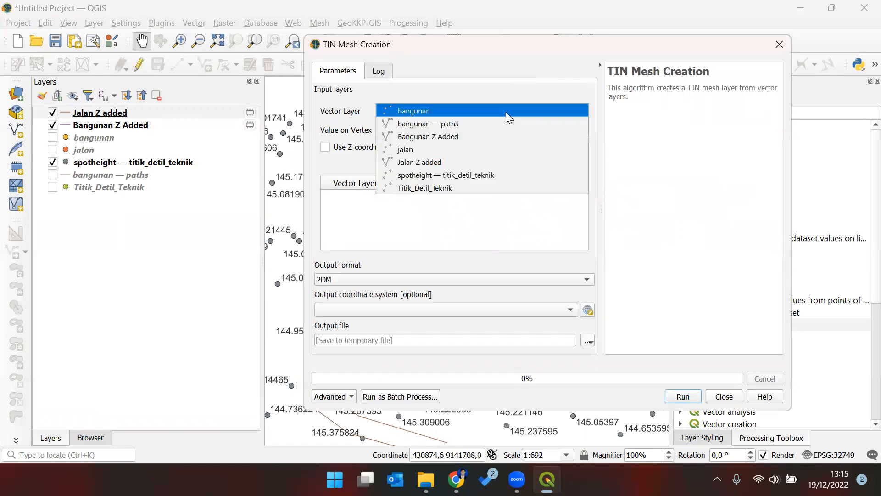
pyautogui.click(512, 179)
pyautogui.click(477, 130)
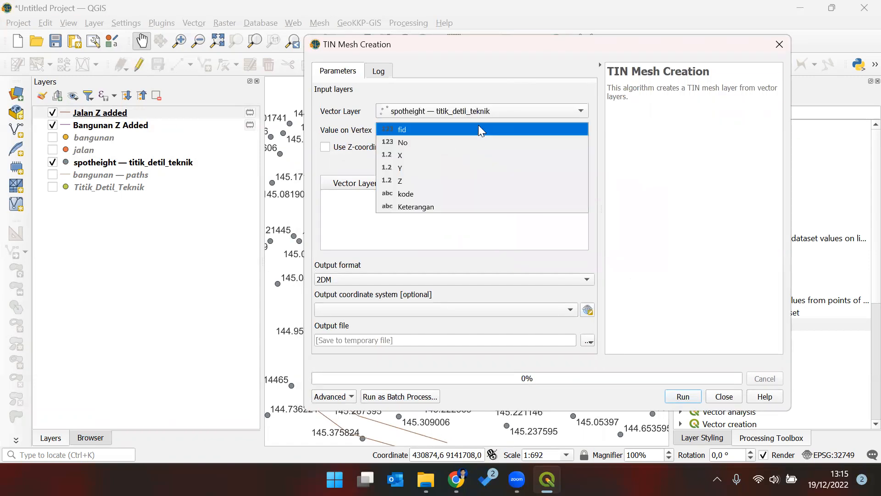
pyautogui.click(478, 181)
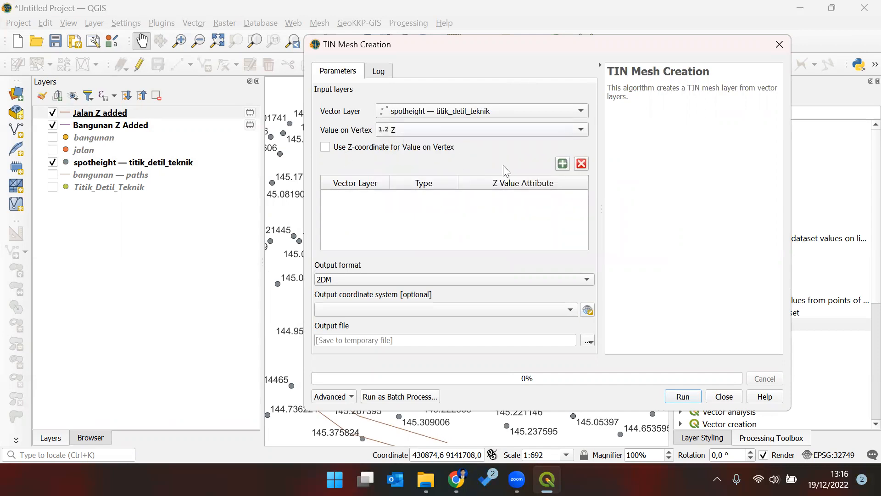
pyautogui.click(563, 165)
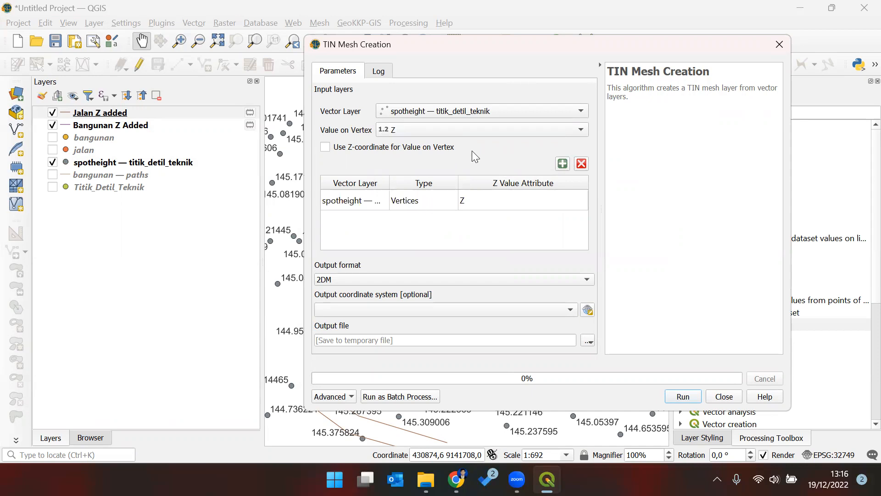
# - Add the Bangunan Z Added layer to the mesh inputs as break lines, using its Z-coordinate for the value on vertex
pyautogui.click(499, 110)
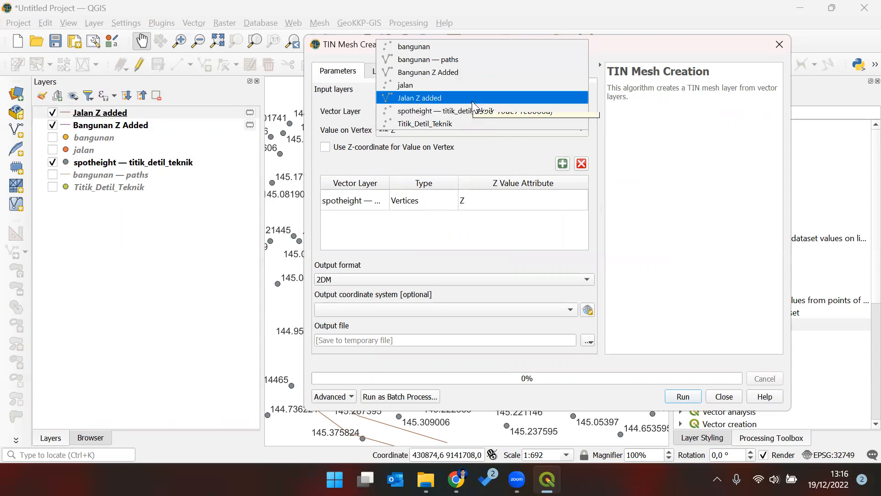
pyautogui.click(472, 70)
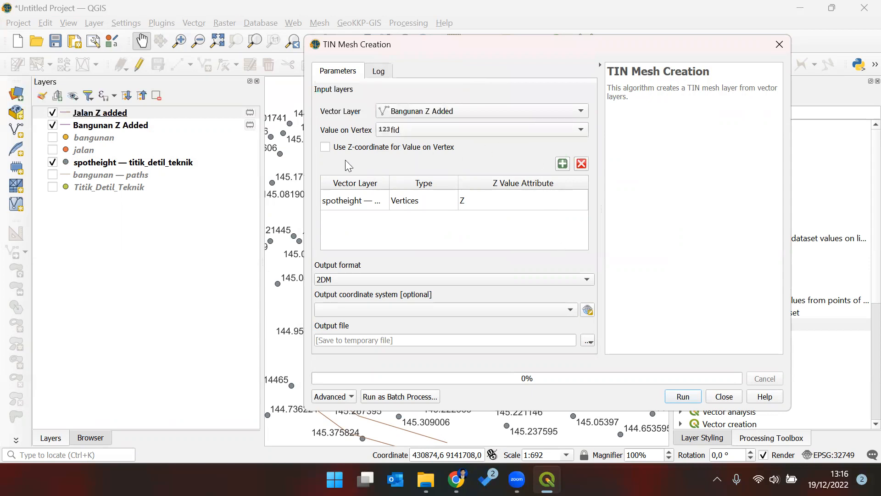
pyautogui.click(386, 135)
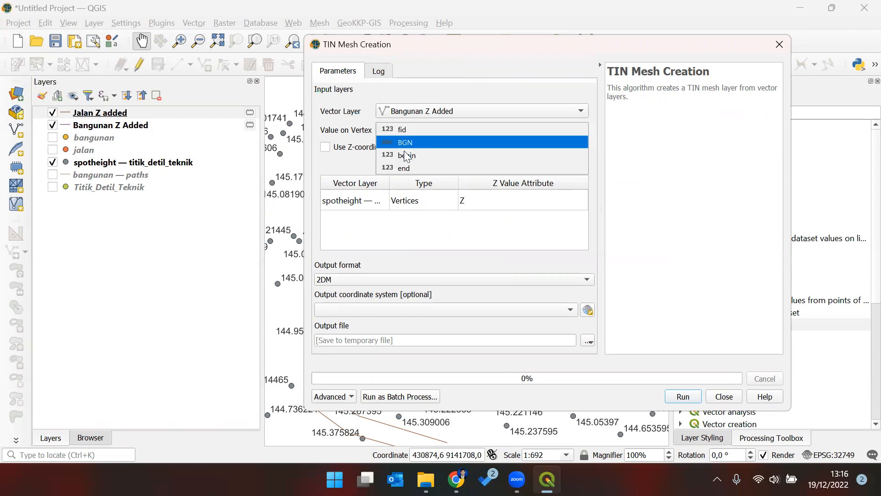
pyautogui.click(358, 166)
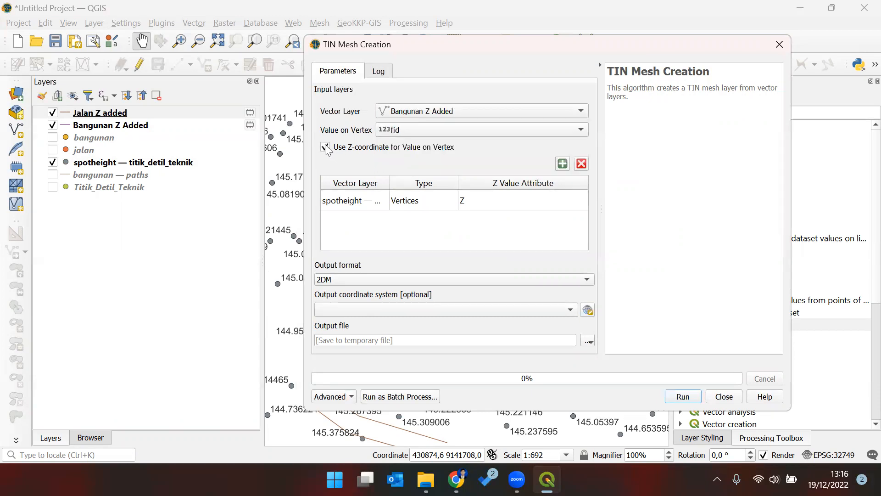
pyautogui.click(563, 164)
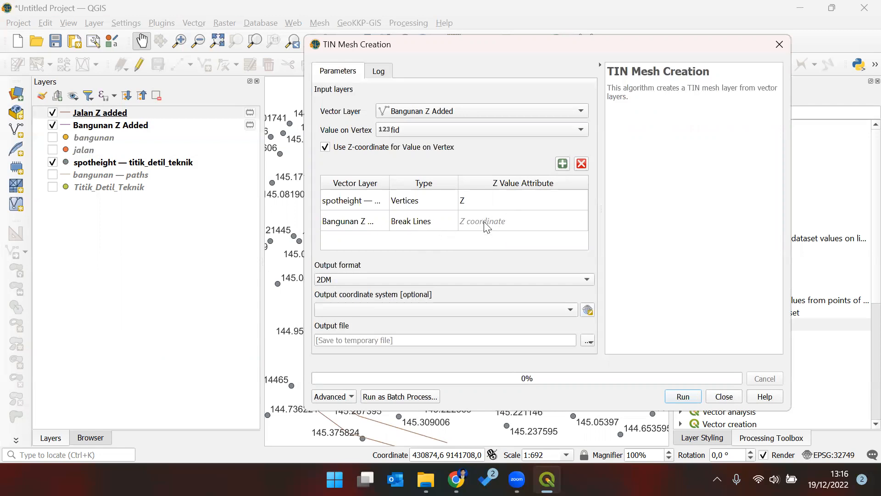
# - Add the Jalan Z added layer to the mesh inputs as break lines, also using the Z-coordinate
pyautogui.click(509, 110)
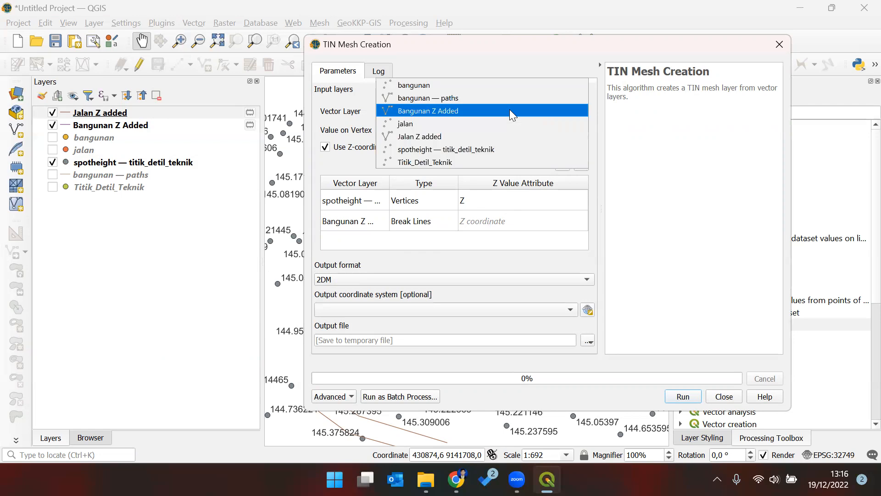
pyautogui.click(504, 131)
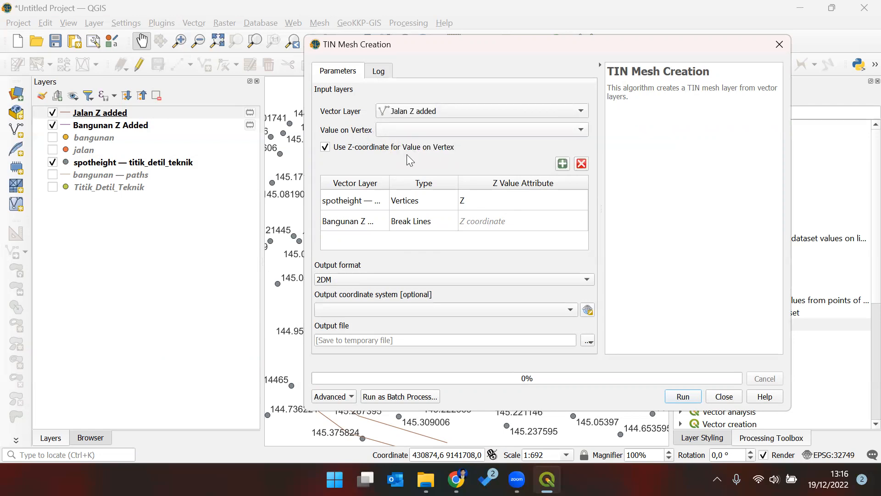
pyautogui.click(563, 164)
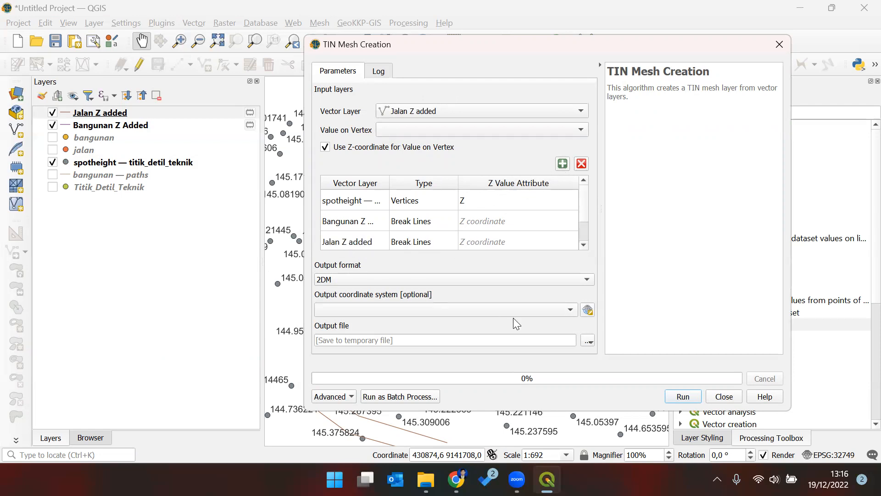
# - Set the output coordinate system to the project CRS EPSG:32749 - WGS 84 / UTM zone 49S and create the TIN mesh
pyautogui.click(570, 308)
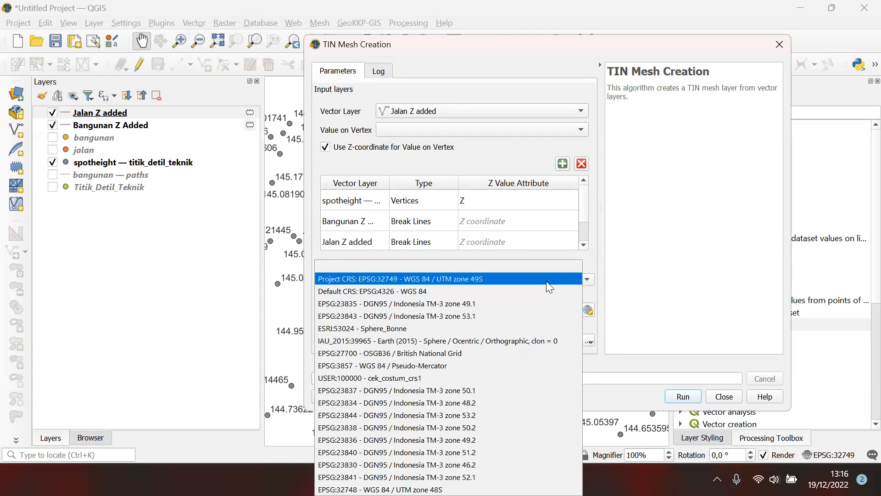
pyautogui.click(546, 280)
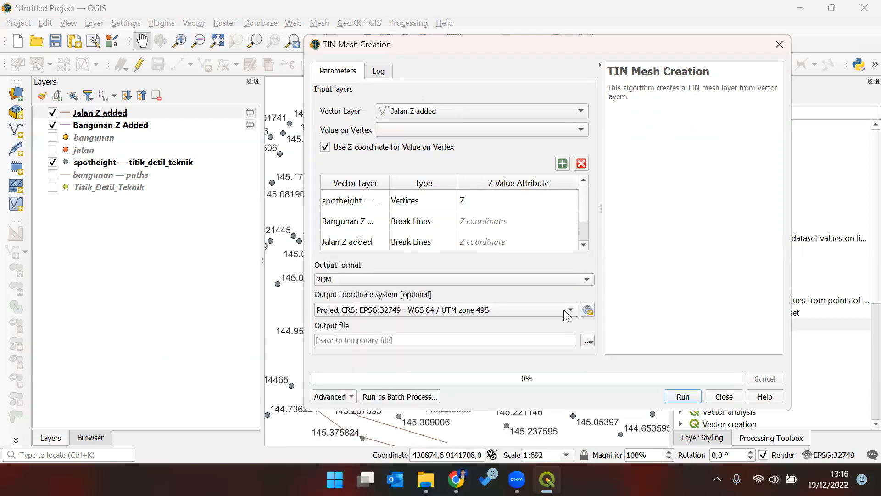
pyautogui.click(684, 396)
pyautogui.click(724, 397)
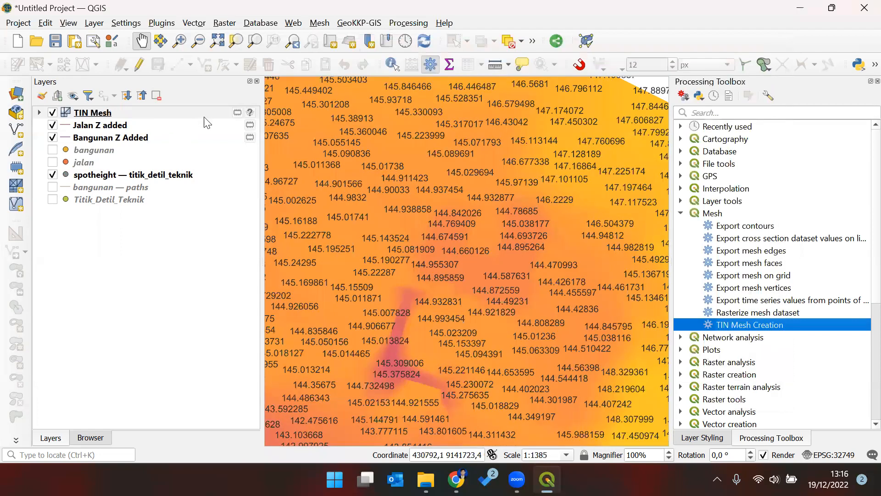
# - Order the TIN Mesh layer below the Jalan Z added, Bangunan Z Added and spotheight layers, and hide the spotheight layer
pyautogui.moveTo(197, 112); pyautogui.dragTo(206, 147)
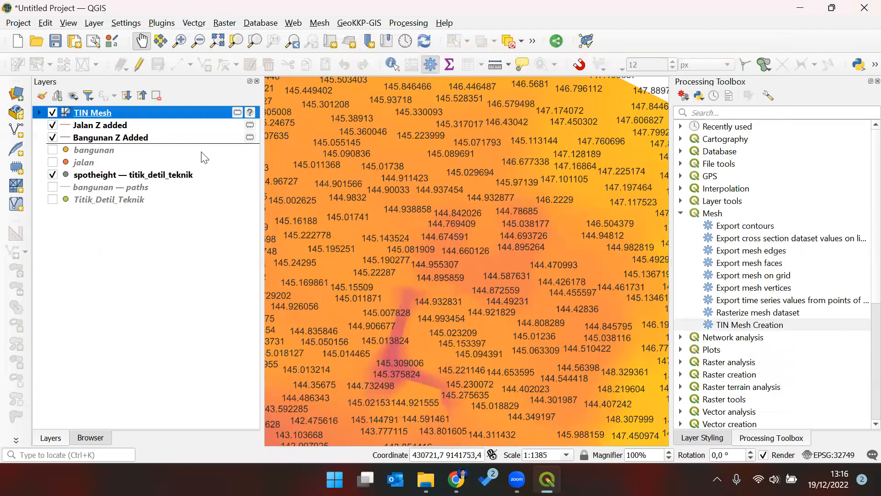
pyautogui.click(144, 139)
pyautogui.click(159, 174)
pyautogui.moveTo(169, 175); pyautogui.dragTo(178, 132)
pyautogui.moveTo(431, 336); pyautogui.dragTo(485, 300)
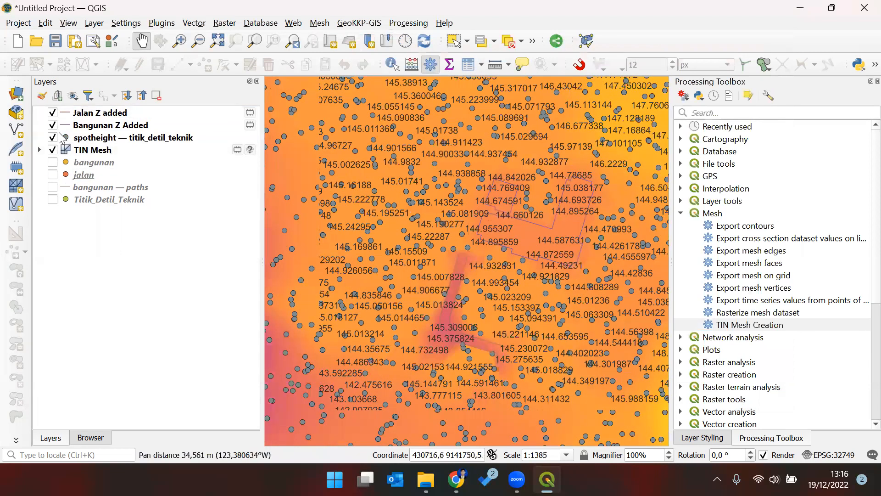
pyautogui.click(52, 138)
pyautogui.moveTo(454, 301); pyautogui.dragTo(435, 279)
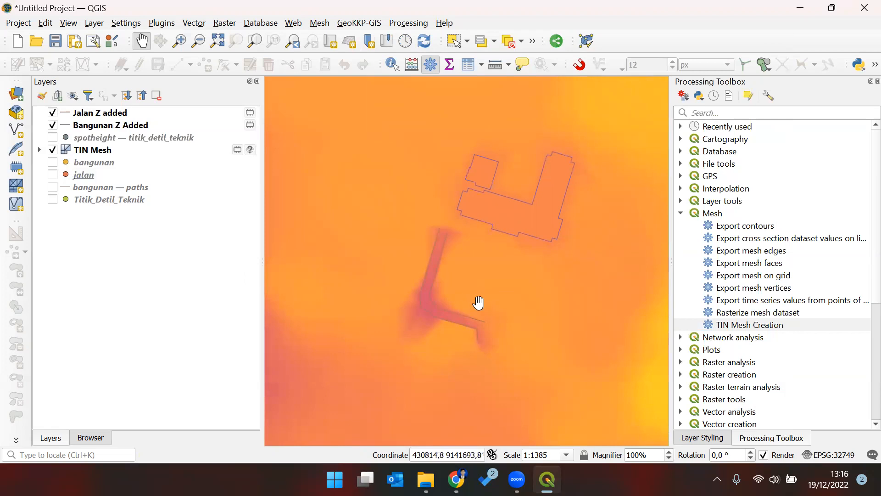
# - Examine the elevation colouring of the TIN mesh across the survey area, including the surroundings of the building and road
pyautogui.scroll(-1, 478, 301)
pyautogui.moveTo(398, 331); pyautogui.dragTo(504, 331)
pyautogui.scroll(-1, 367, 270)
pyautogui.moveTo(366, 314); pyautogui.dragTo(428, 315)
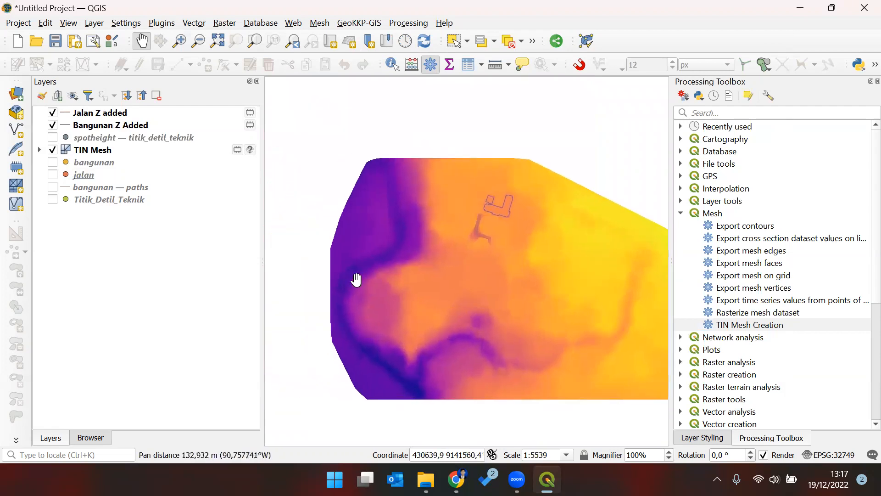
pyautogui.scroll(1, 362, 258)
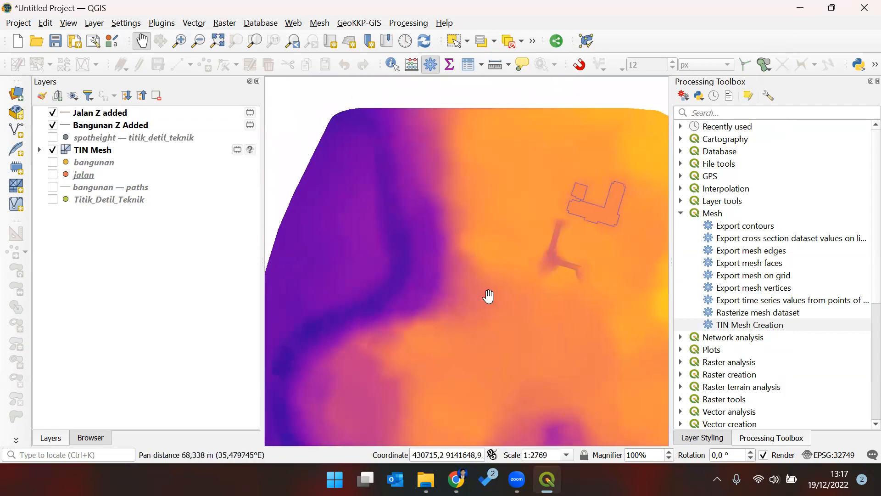
pyautogui.scroll(1, 481, 297)
pyautogui.scroll(-1, 475, 268)
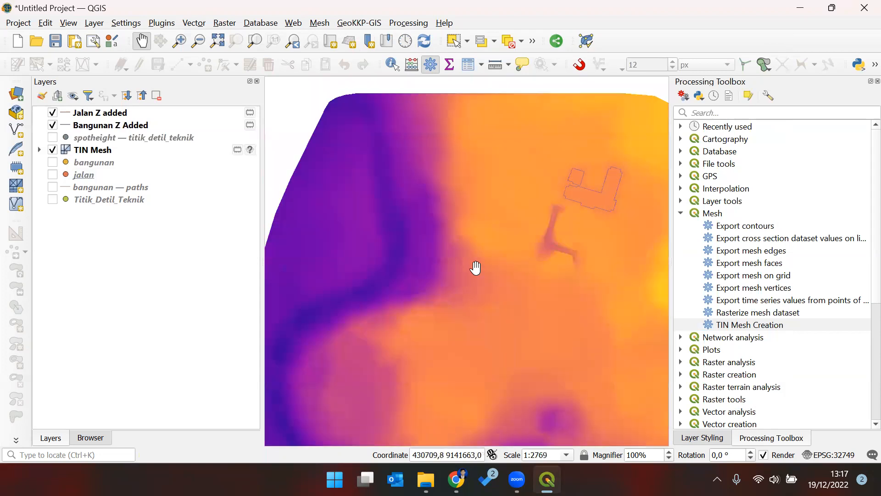
pyautogui.moveTo(550, 324); pyautogui.dragTo(490, 317)
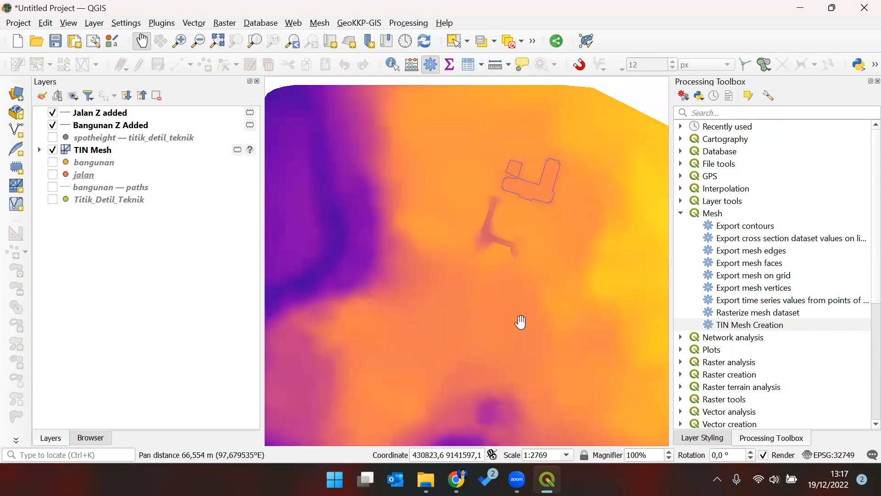
pyautogui.moveTo(503, 211); pyautogui.dragTo(473, 212)
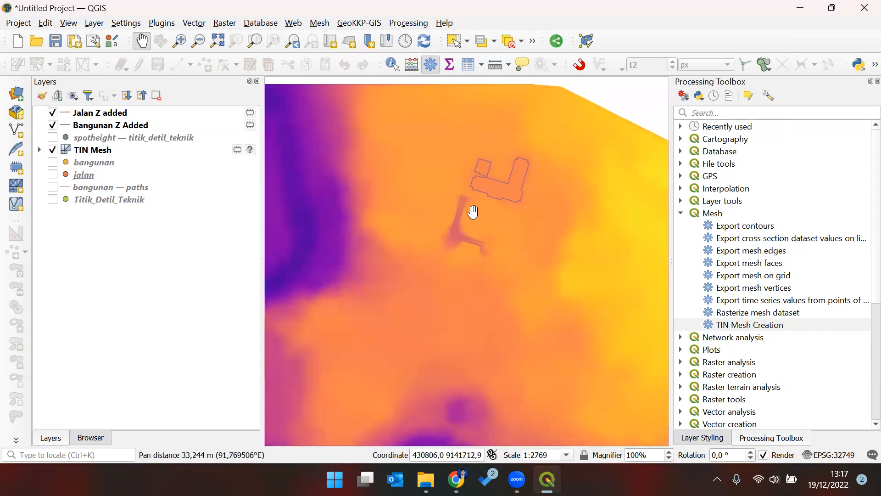
pyautogui.scroll(1, 523, 197)
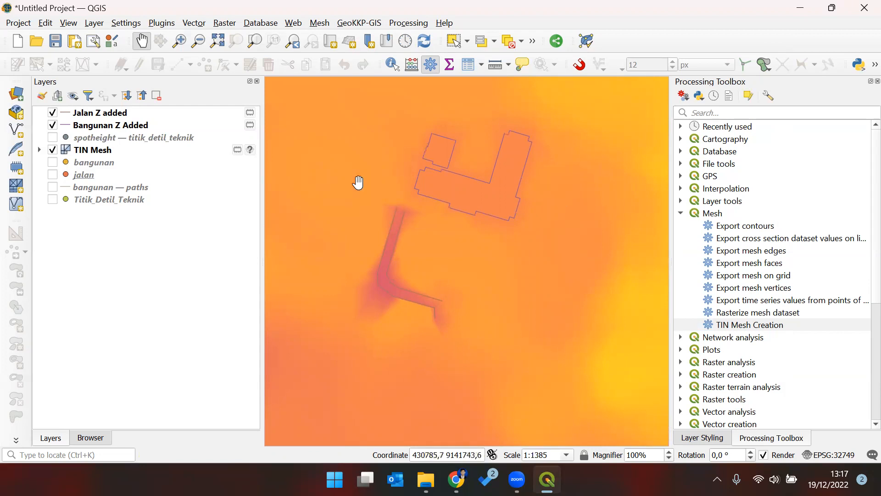
pyautogui.scroll(-1, 483, 289)
pyautogui.moveTo(374, 337); pyautogui.dragTo(474, 323)
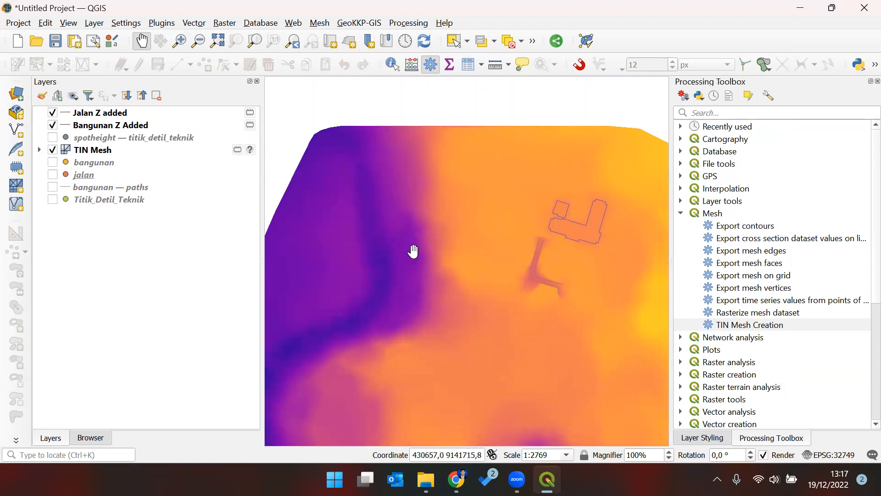
pyautogui.moveTo(413, 250); pyautogui.dragTo(374, 247)
pyautogui.moveTo(431, 301); pyautogui.dragTo(415, 297)
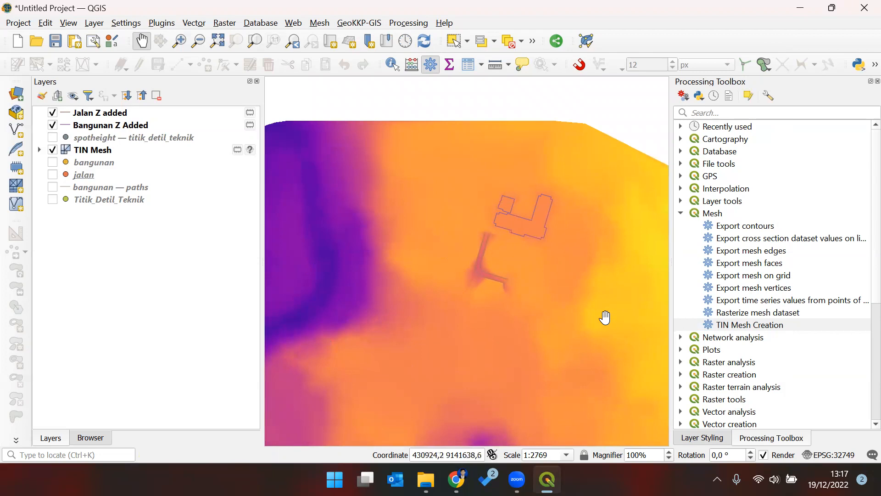
# - Inspect the mesh surface up close inside the building outlines and between the road breaklines
pyautogui.scroll(1, 551, 262)
pyautogui.moveTo(505, 250); pyautogui.dragTo(507, 319)
pyautogui.scroll(1, 523, 266)
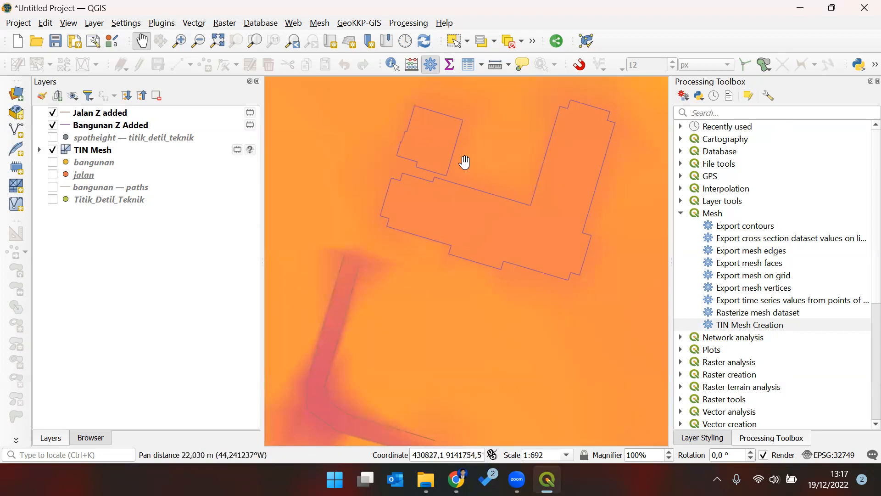
pyautogui.scroll(1, 333, 350)
pyautogui.moveTo(332, 351); pyautogui.dragTo(397, 282)
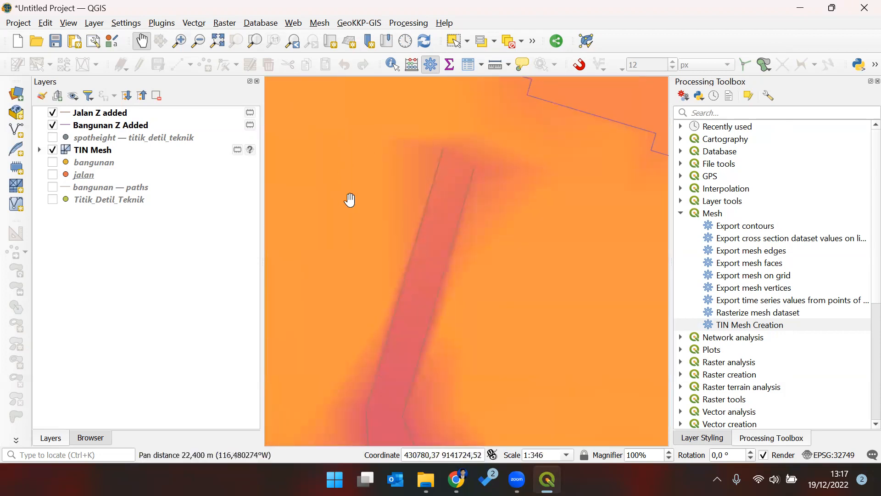
# - Show the spotheight — titik_detil_teknik layer and compare its height labels with the mesh colours along the road breaklines
pyautogui.click(52, 137)
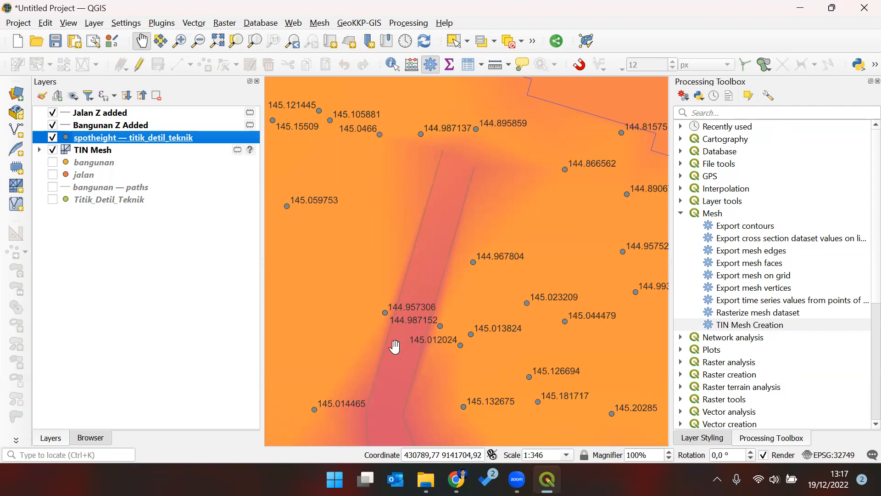
pyautogui.scroll(1, 379, 311)
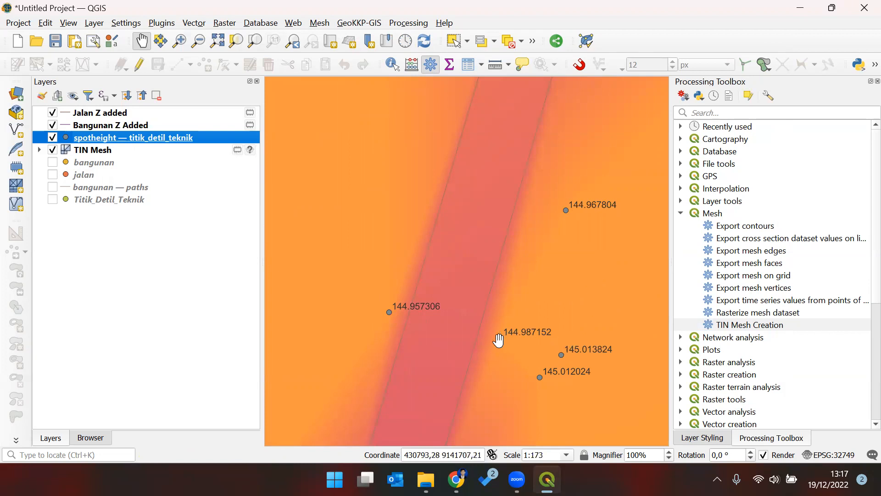
pyautogui.scroll(-1, 500, 342)
pyautogui.moveTo(466, 390); pyautogui.dragTo(380, 322)
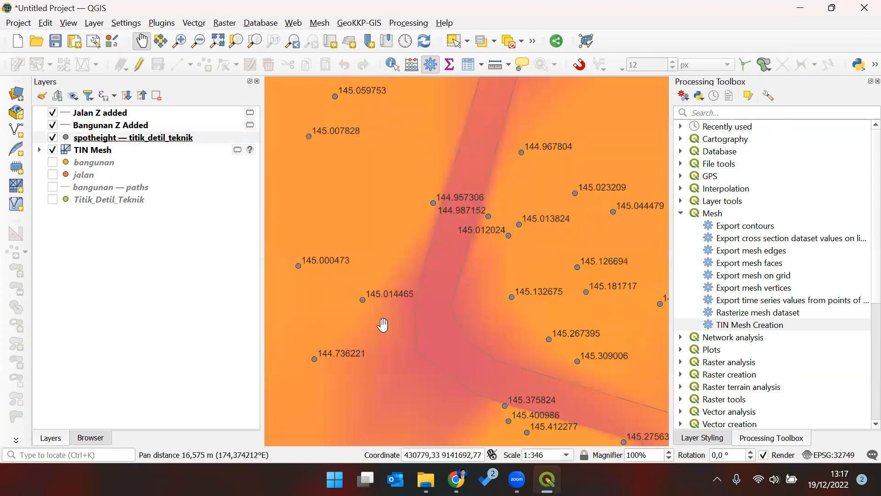
pyautogui.scroll(1, 381, 322)
pyautogui.moveTo(473, 365); pyautogui.dragTo(370, 242)
pyautogui.scroll(-1, 369, 242)
pyautogui.moveTo(463, 334); pyautogui.dragTo(459, 354)
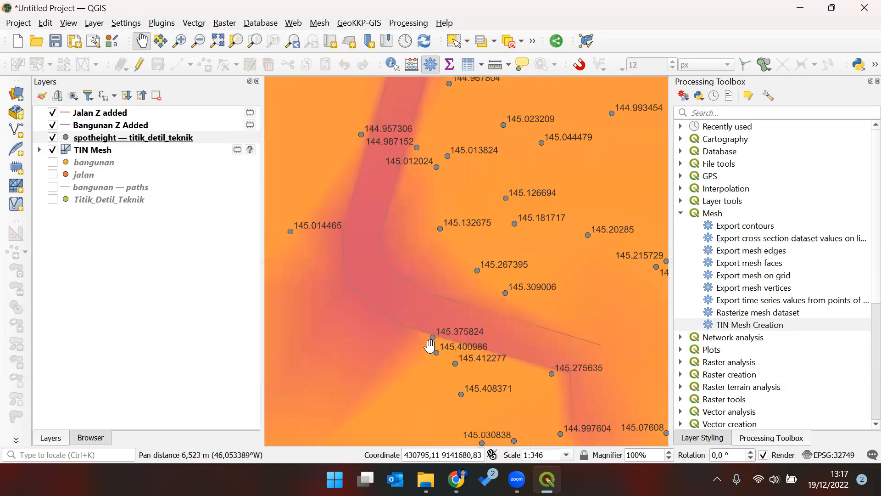
pyautogui.scroll(1, 434, 341)
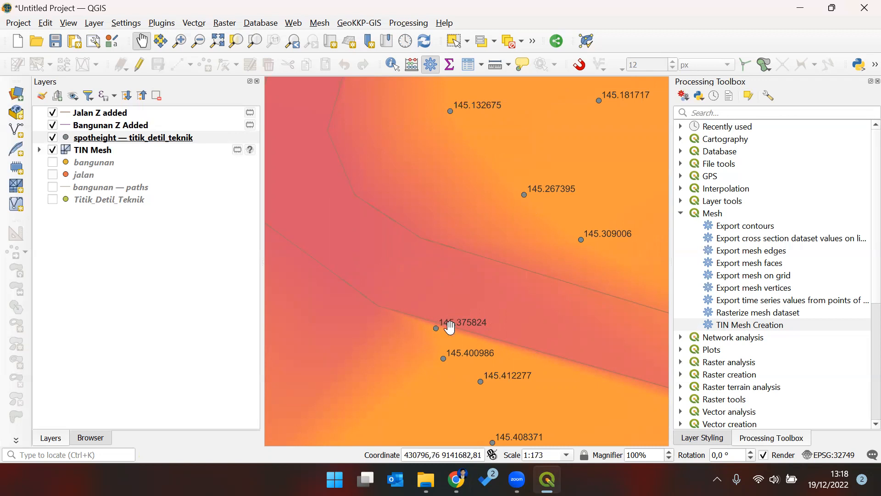
pyautogui.scroll(-1, 453, 329)
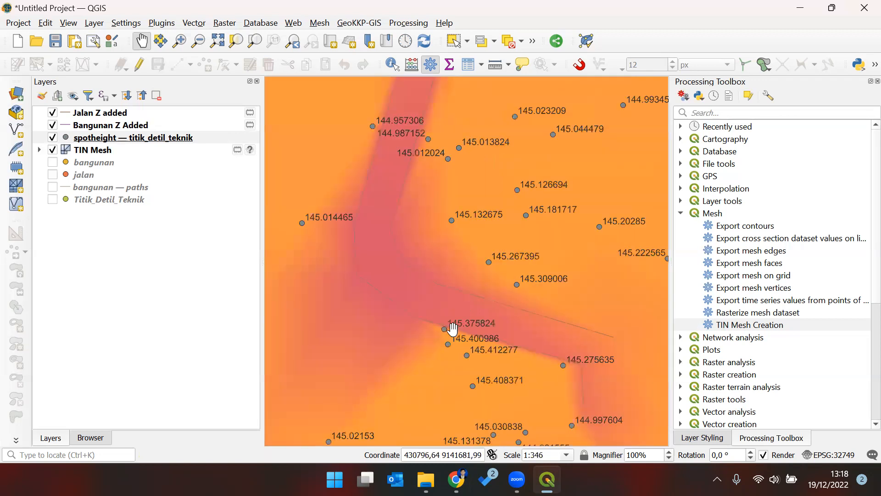
pyautogui.moveTo(421, 225); pyautogui.dragTo(364, 360)
pyautogui.moveTo(493, 196); pyautogui.dragTo(511, 251)
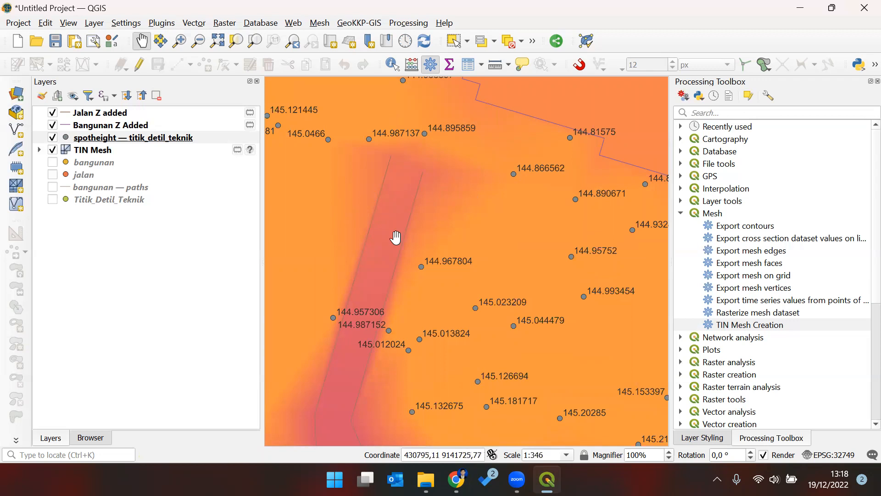
# - Compare the spot height labels around the building outlines with the mesh surface inside them
pyautogui.moveTo(475, 332); pyautogui.dragTo(372, 313)
pyautogui.moveTo(568, 276); pyautogui.dragTo(474, 378)
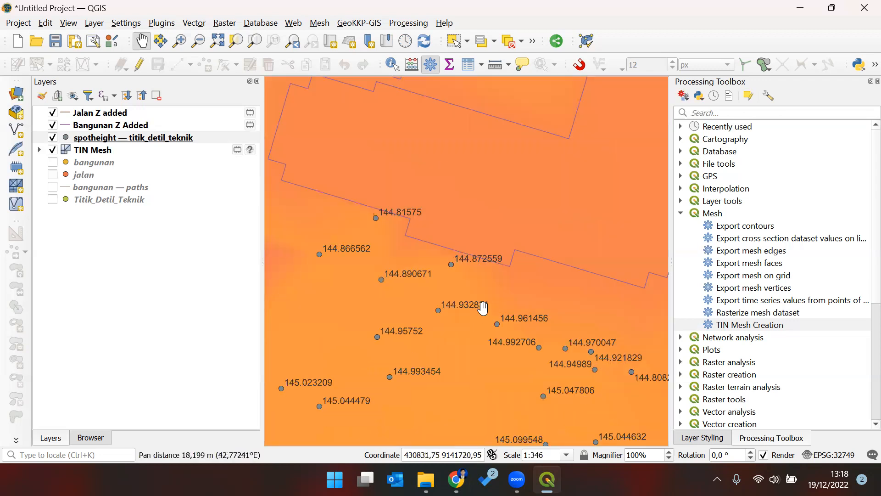
pyautogui.scroll(-1, 483, 309)
pyautogui.scroll(1, 558, 269)
pyautogui.moveTo(570, 250); pyautogui.dragTo(547, 298)
pyautogui.moveTo(544, 207); pyautogui.dragTo(550, 286)
pyautogui.moveTo(418, 360); pyautogui.dragTo(490, 339)
pyautogui.moveTo(410, 312); pyautogui.dragTo(441, 303)
pyautogui.moveTo(539, 319); pyautogui.dragTo(439, 347)
pyautogui.moveTo(440, 382); pyautogui.dragTo(515, 398)
pyautogui.moveTo(368, 357); pyautogui.dragTo(474, 299)
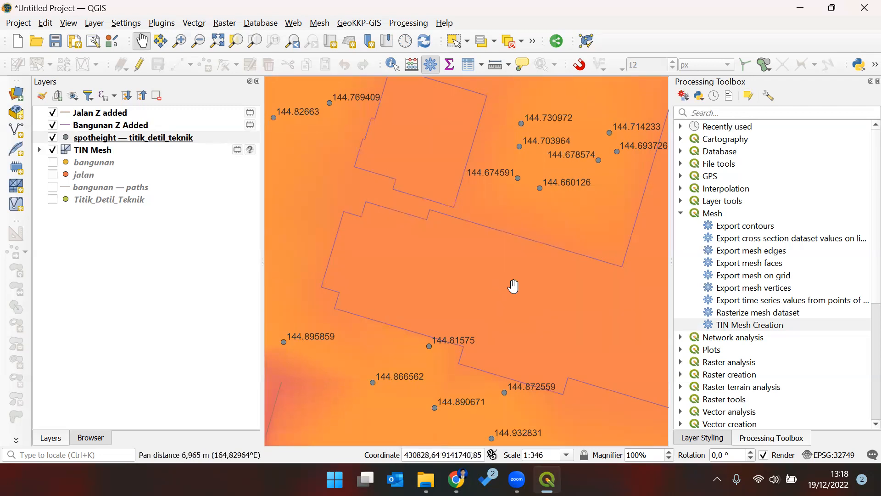
pyautogui.moveTo(539, 295); pyautogui.dragTo(454, 283)
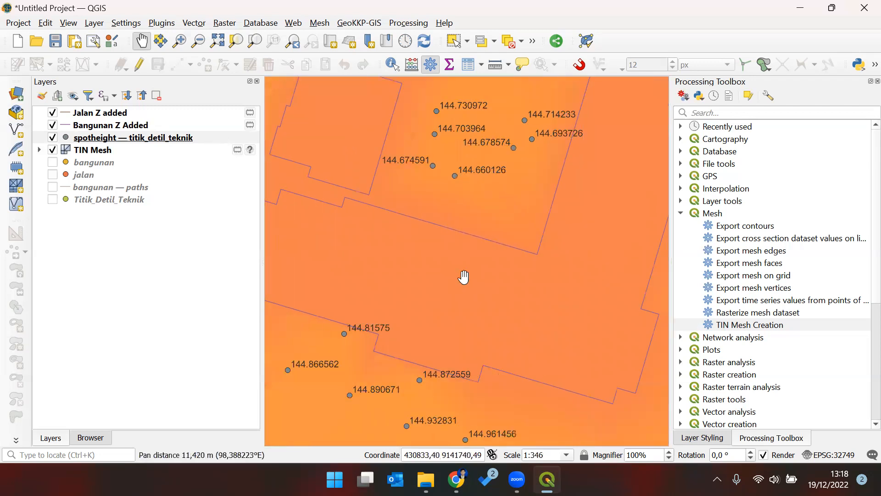
# - Hide the spotheight — titik_detil_teknik layer and review the mesh with only the building and road lines over it
pyautogui.scroll(-1, 466, 283)
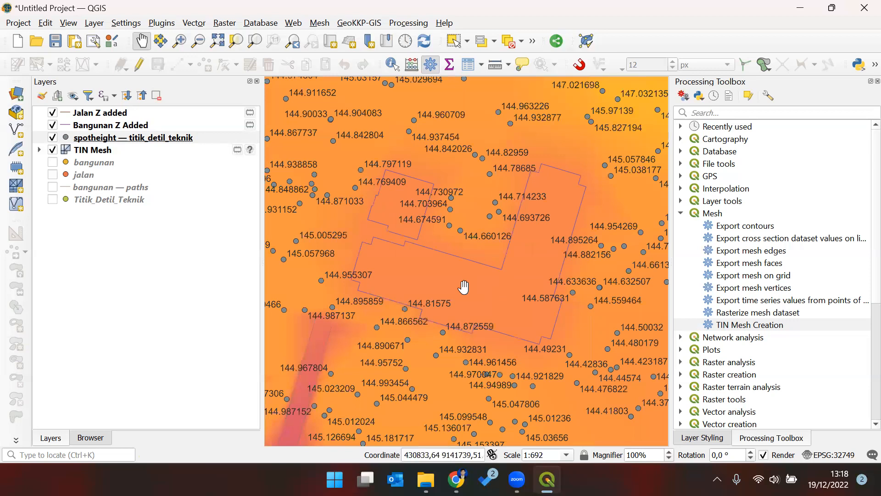
pyautogui.scroll(-1, 442, 290)
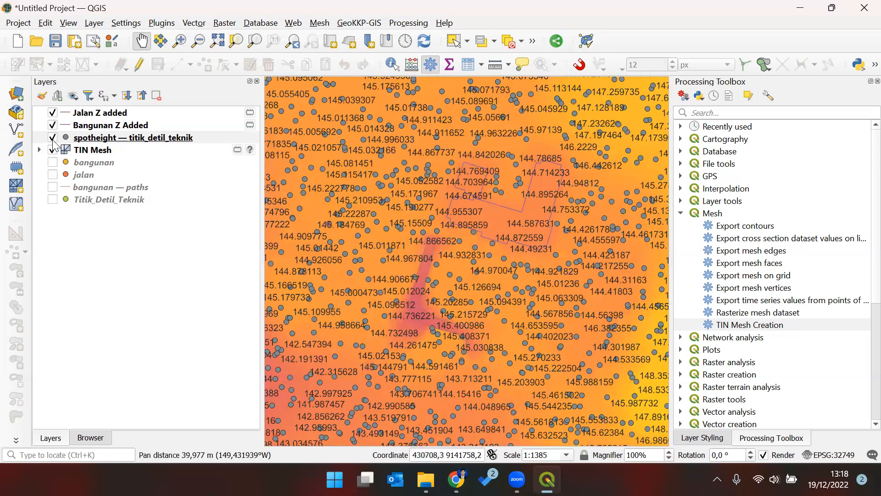
pyautogui.moveTo(464, 257); pyautogui.dragTo(515, 229)
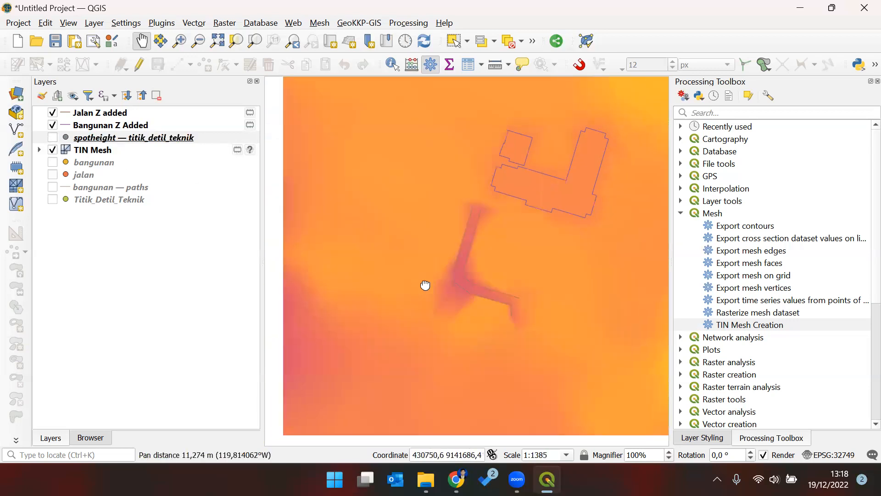
pyautogui.moveTo(425, 288); pyautogui.dragTo(579, 270)
pyautogui.moveTo(407, 301); pyautogui.dragTo(403, 254)
pyautogui.scroll(-1, 479, 303)
# - Switch to the Notion notes in Chrome, check the Elevation Profile View and Mesh Triangulation items, and return to QGIS
pyautogui.click(455, 479)
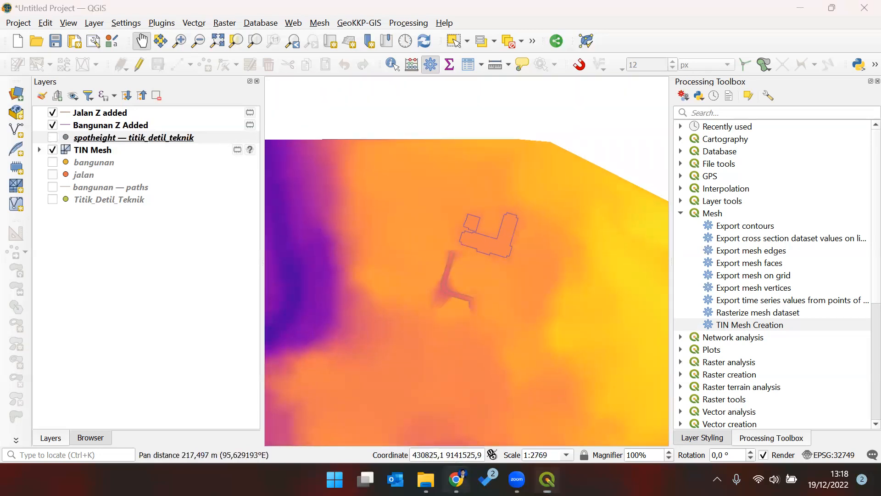
pyautogui.moveTo(353, 324); pyautogui.dragTo(231, 326)
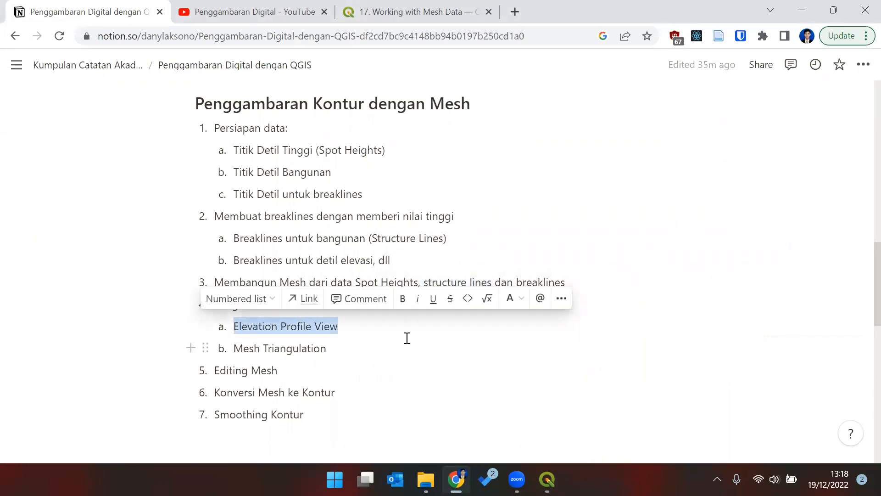
pyautogui.click(335, 356)
pyautogui.hotkey('alt', 'Tab')
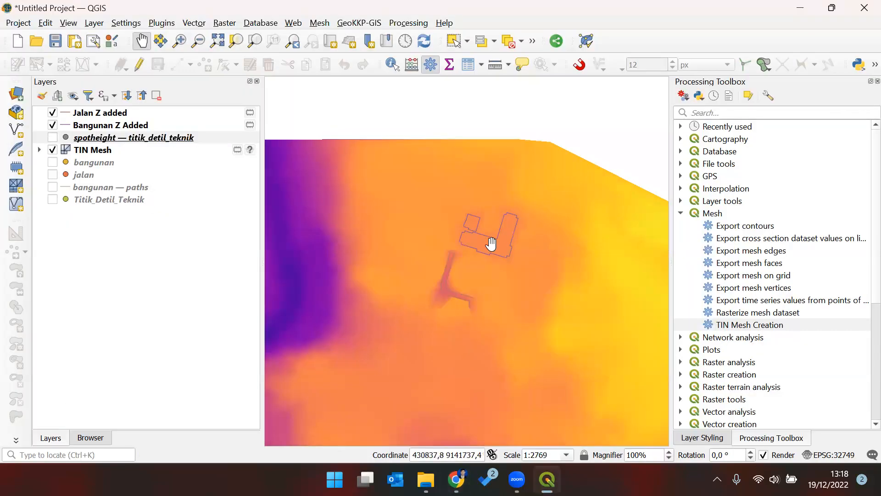
# - Examine how the mesh surface changes along the road breaklines, at their bend and at both road ends
pyautogui.scroll(1, 489, 250)
pyautogui.moveTo(354, 322); pyautogui.dragTo(412, 274)
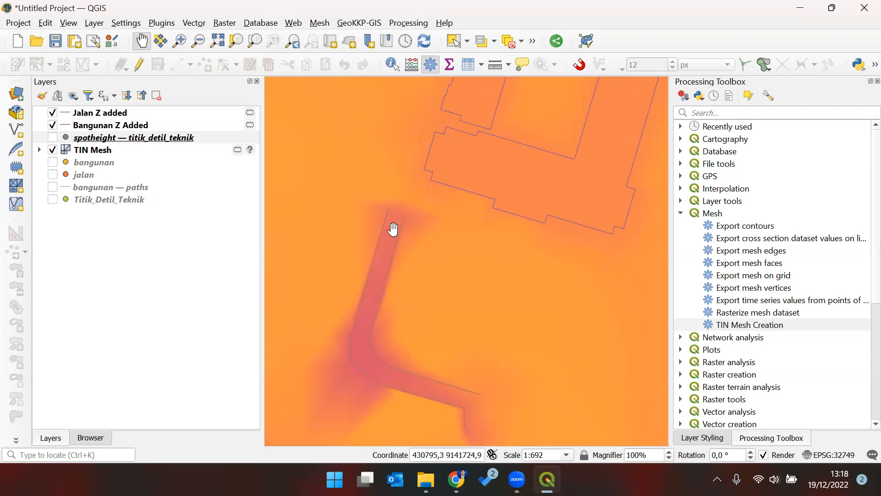
pyautogui.moveTo(384, 281); pyautogui.dragTo(464, 248)
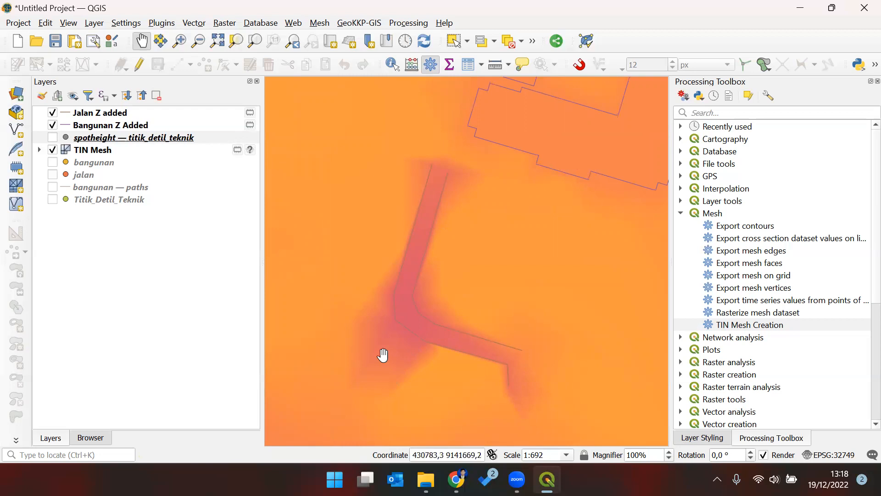
pyautogui.moveTo(636, 305); pyautogui.dragTo(655, 278)
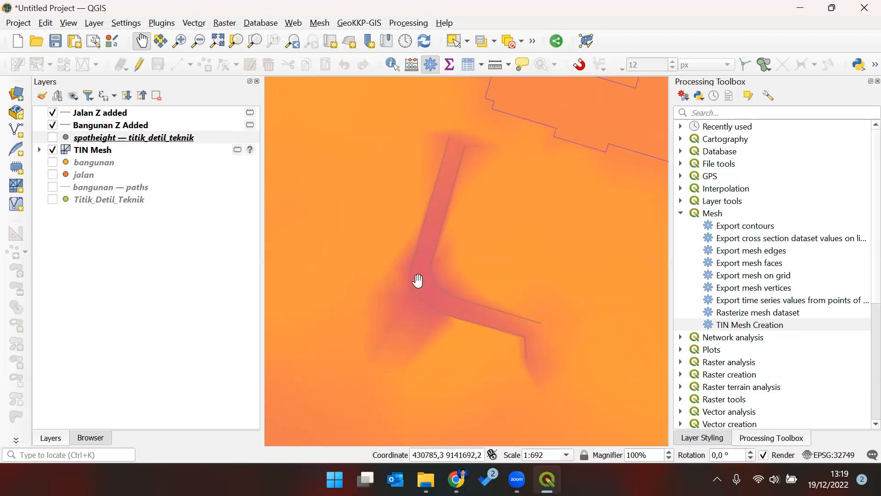
pyautogui.moveTo(452, 281); pyautogui.dragTo(431, 302)
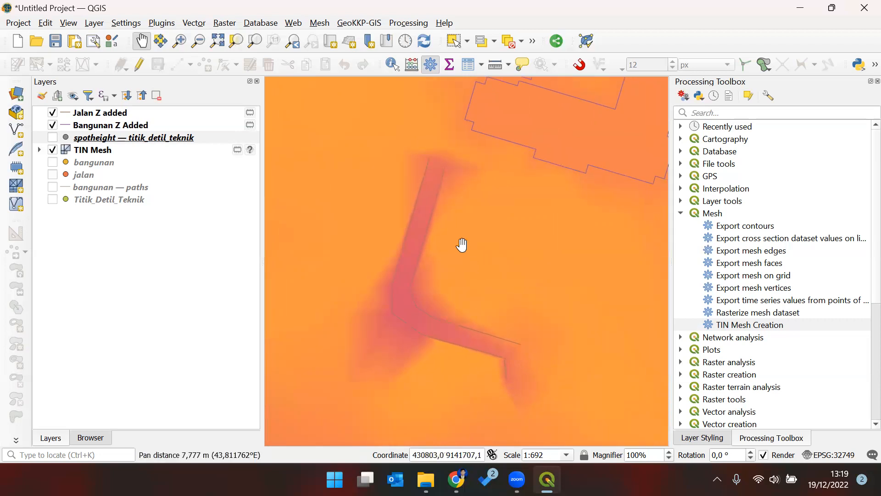
pyautogui.moveTo(449, 241); pyautogui.dragTo(405, 259)
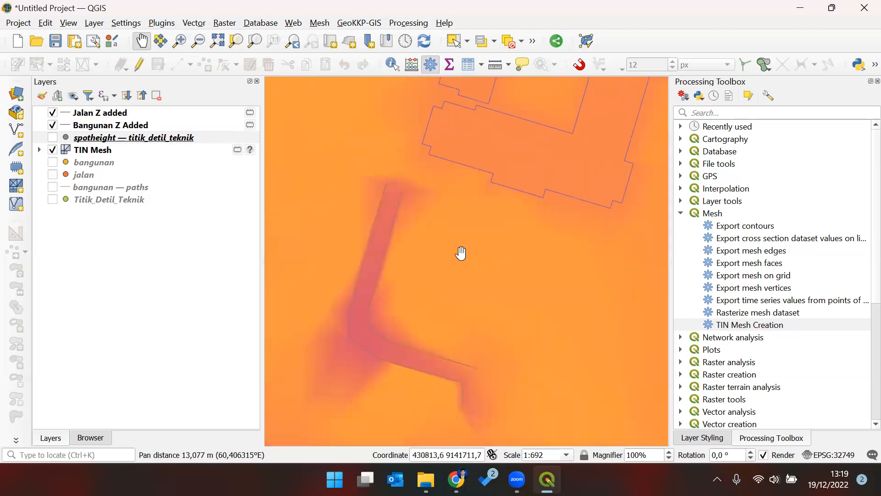
pyautogui.moveTo(458, 254); pyautogui.dragTo(474, 220)
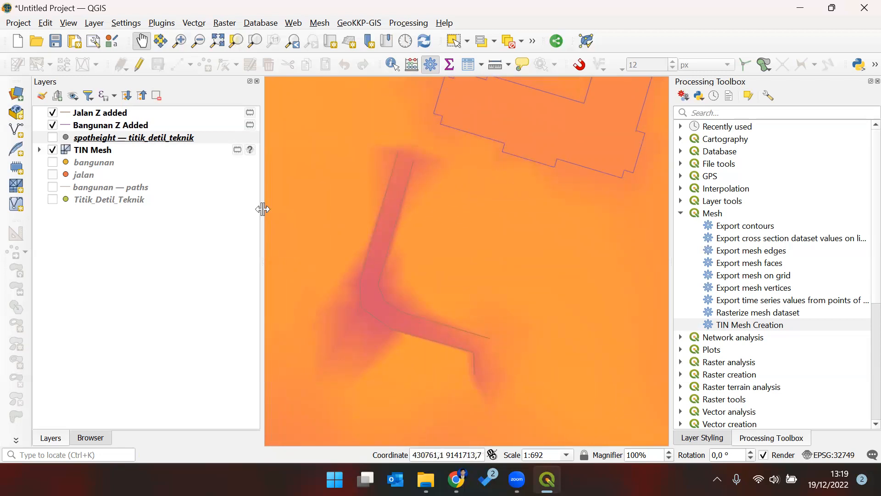
# - Narrow the layer list, check the Elevation Profile View item in the Chrome notes, and return to the mesh in QGIS
pyautogui.moveTo(263, 209); pyautogui.dragTo(216, 210)
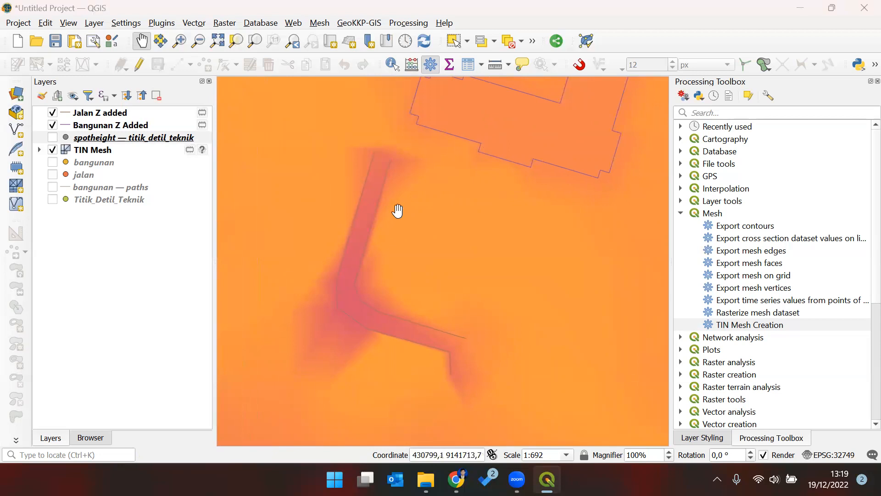
pyautogui.hotkey('alt', 'Tab')
pyautogui.moveTo(302, 330); pyautogui.dragTo(339, 333)
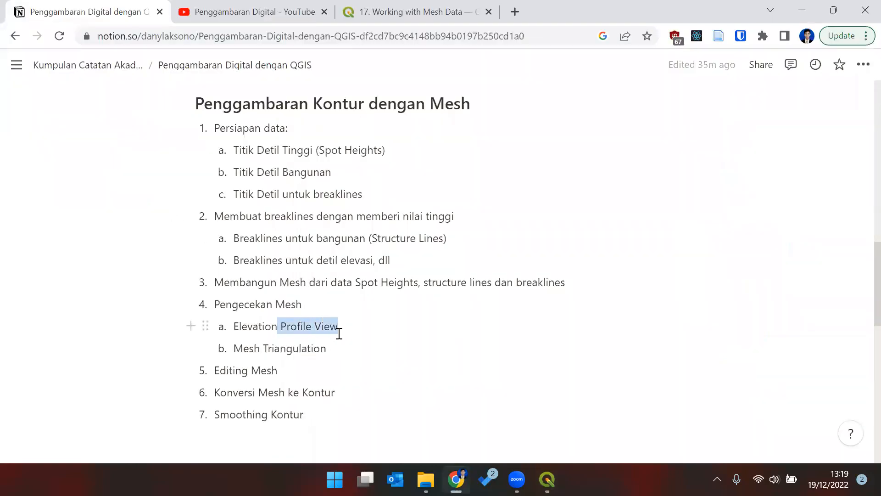
pyautogui.click(365, 323)
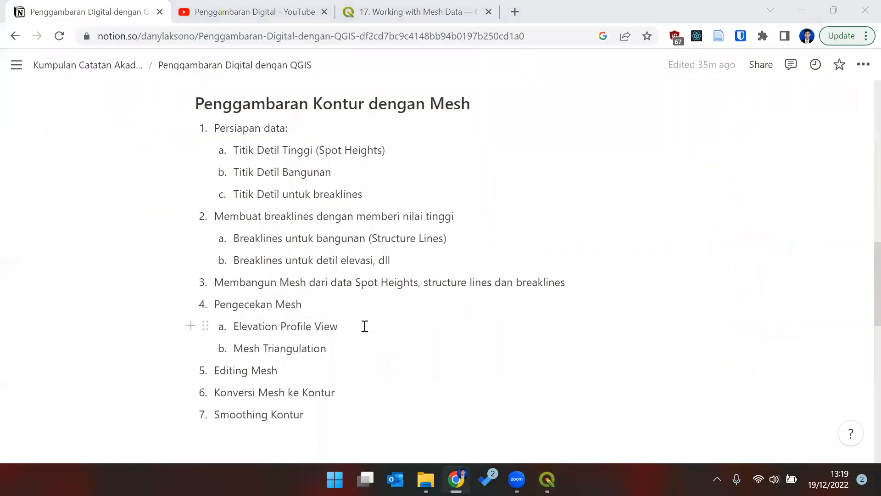
pyautogui.hotkey('alt', 'Tab')
pyautogui.moveTo(345, 266); pyautogui.dragTo(356, 269)
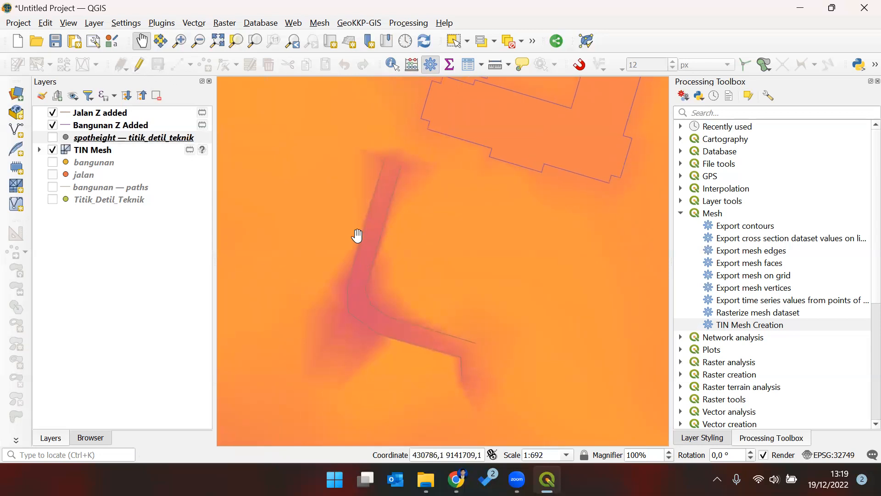
# - Open the Elevation Profile panel and widen its layer list so the full layer names can be read
pyautogui.click(69, 24)
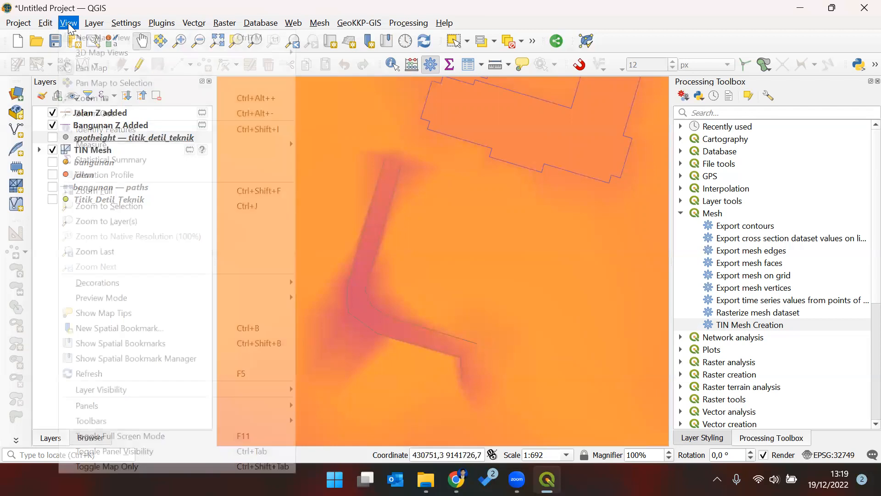
pyautogui.click(144, 174)
pyautogui.moveTo(214, 197); pyautogui.dragTo(177, 198)
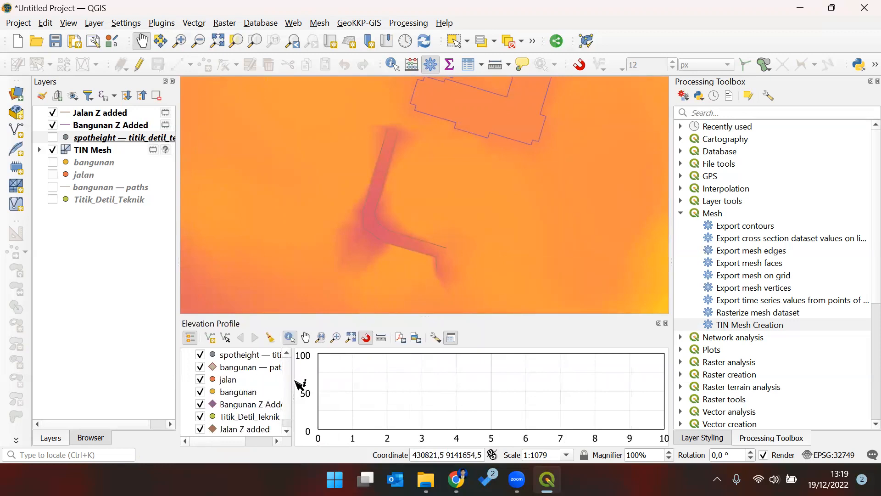
pyautogui.moveTo(292, 385); pyautogui.dragTo(344, 385)
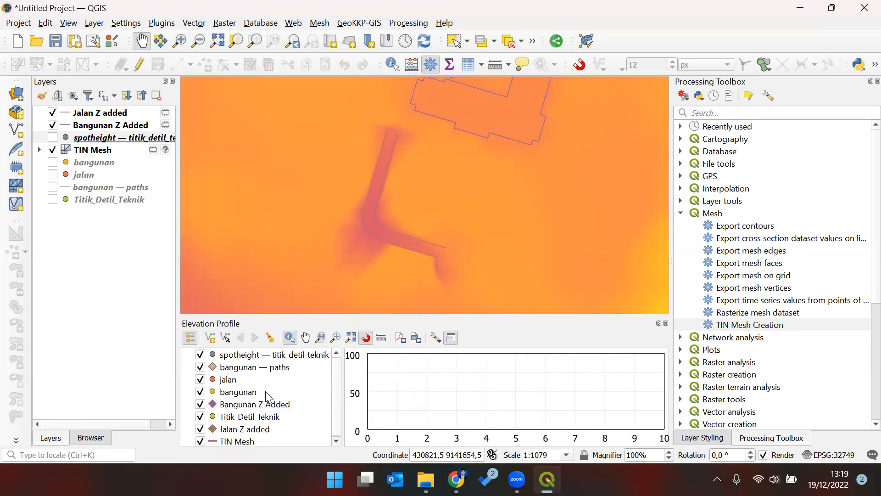
# - Exclude bangunan — paths, jalan, bangunan and Titik_Detil_Teknik from the elevation profile
pyautogui.click(199, 355)
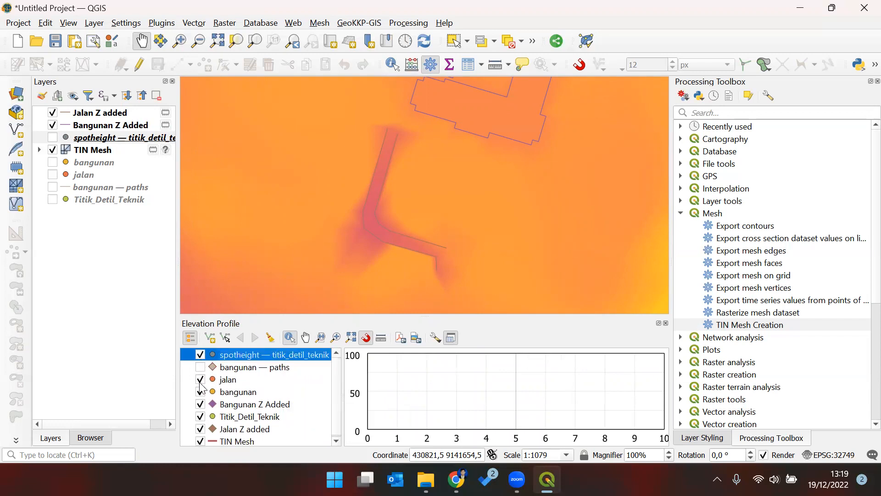
pyautogui.click(244, 405)
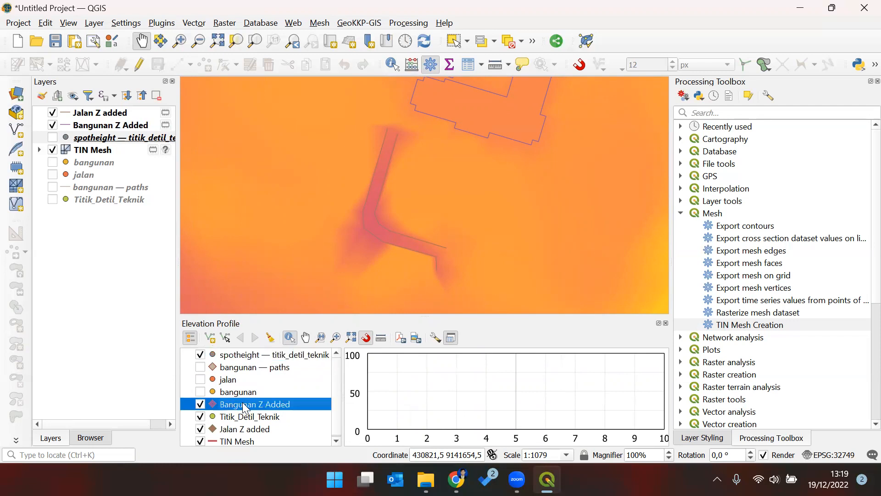
pyautogui.scroll(-1, 242, 402)
pyautogui.click(235, 417)
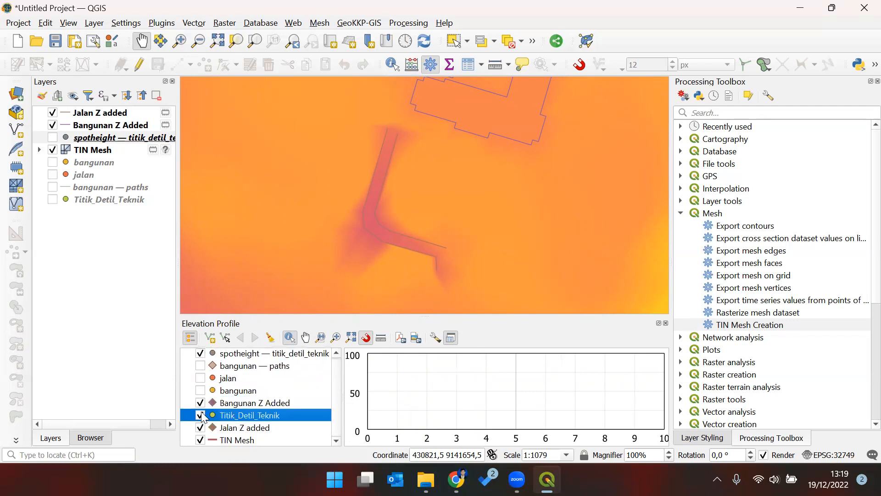
pyautogui.click(257, 429)
# - Reorder the profile layers so Jalan Z added, Bangunan Z Added and TIN Mesh follow directly below the spotheight layer
pyautogui.moveTo(286, 420); pyautogui.dragTo(298, 364)
pyautogui.moveTo(281, 415); pyautogui.dragTo(301, 369)
pyautogui.moveTo(267, 436); pyautogui.dragTo(293, 395)
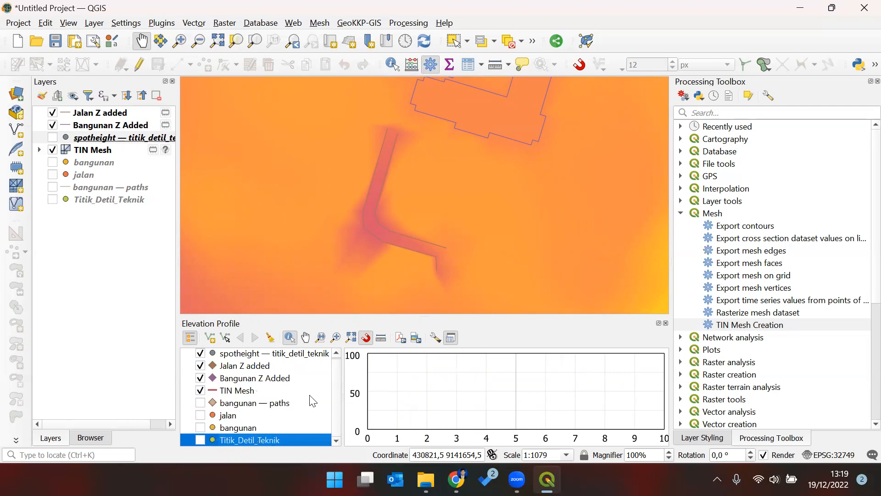
# - Draw an elevation profile line about 60 m long across the road's straight northern stretch
pyautogui.scroll(1, 358, 209)
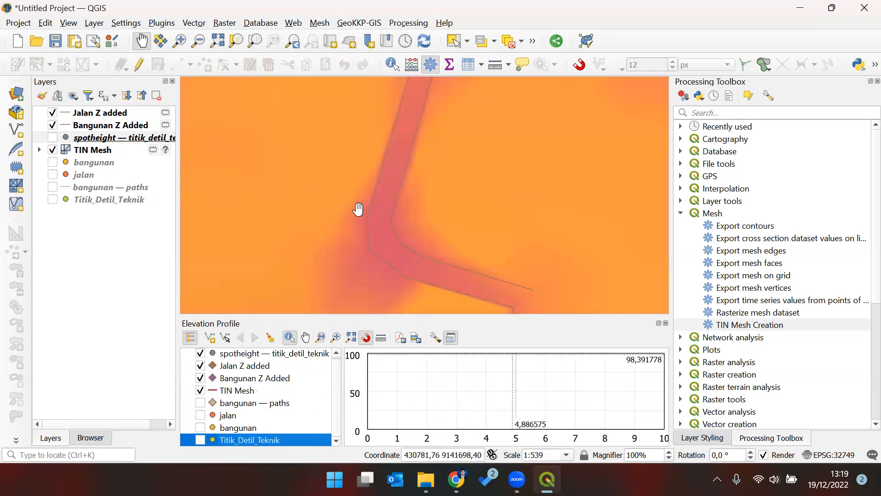
pyautogui.moveTo(358, 211); pyautogui.dragTo(388, 226)
pyautogui.moveTo(412, 119); pyautogui.dragTo(419, 146)
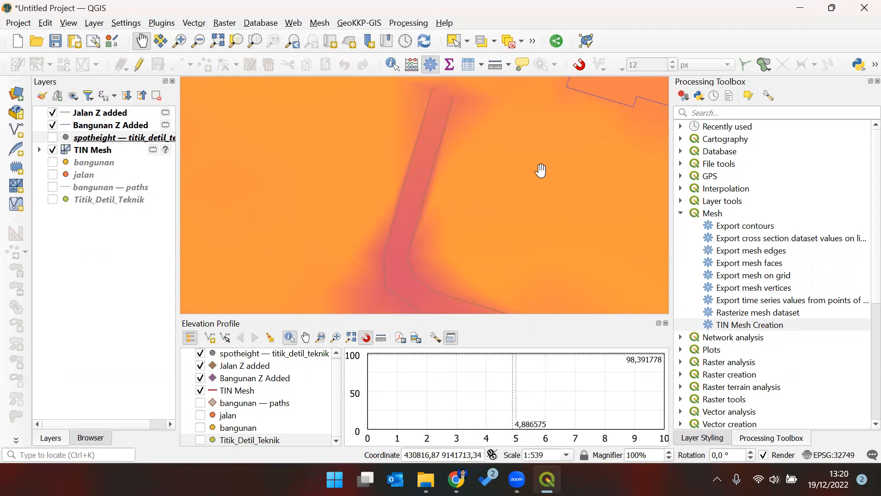
pyautogui.click(251, 353)
pyautogui.moveTo(499, 169); pyautogui.dragTo(468, 148)
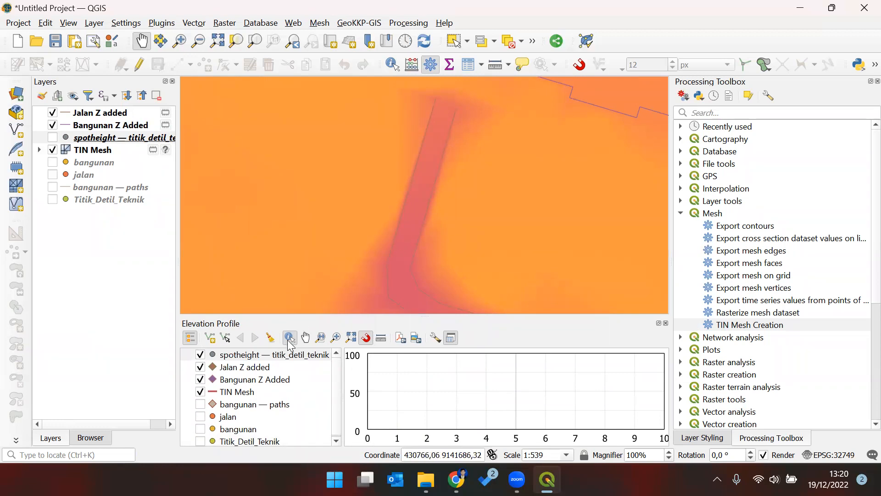
pyautogui.click(216, 339)
pyautogui.click(277, 156)
pyautogui.rightClick(554, 234)
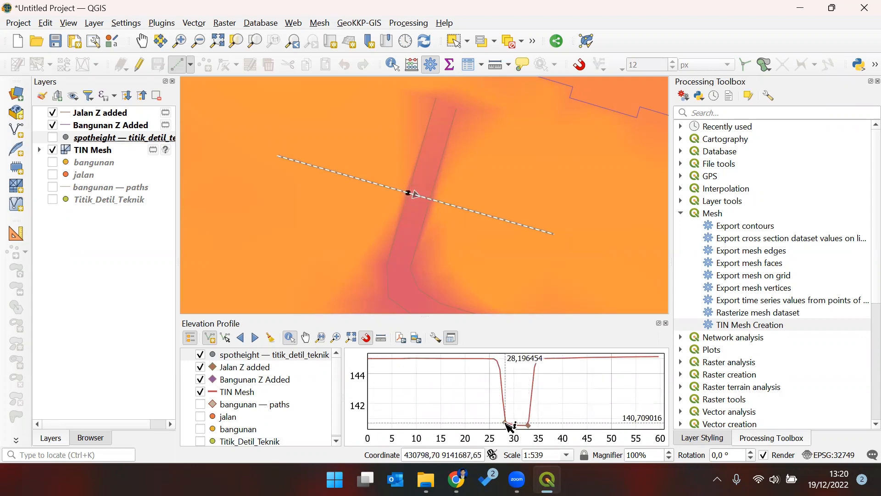
# - Examine the bottom of the road profile closely, comparing the Jalan Z added points with the TIN Mesh line at both road edges
pyautogui.scroll(1, 425, 202)
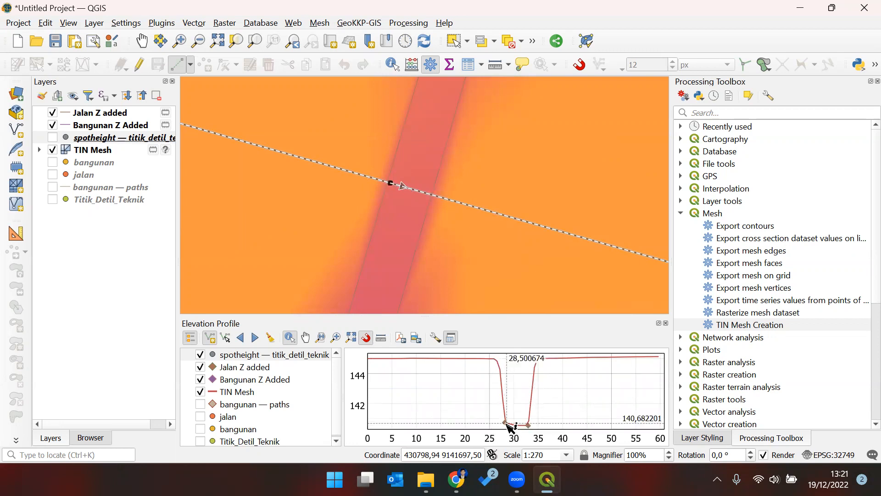
pyautogui.scroll(4, 528, 425)
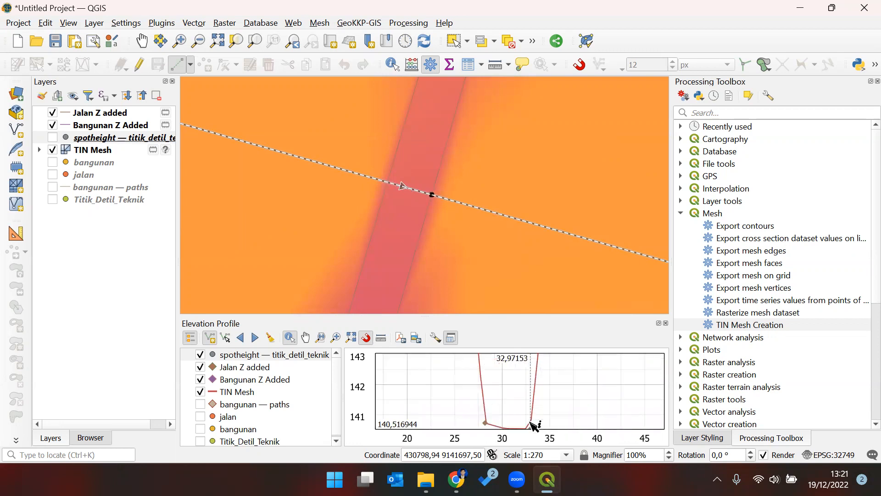
pyautogui.click(306, 337)
pyautogui.moveTo(487, 408); pyautogui.dragTo(559, 392)
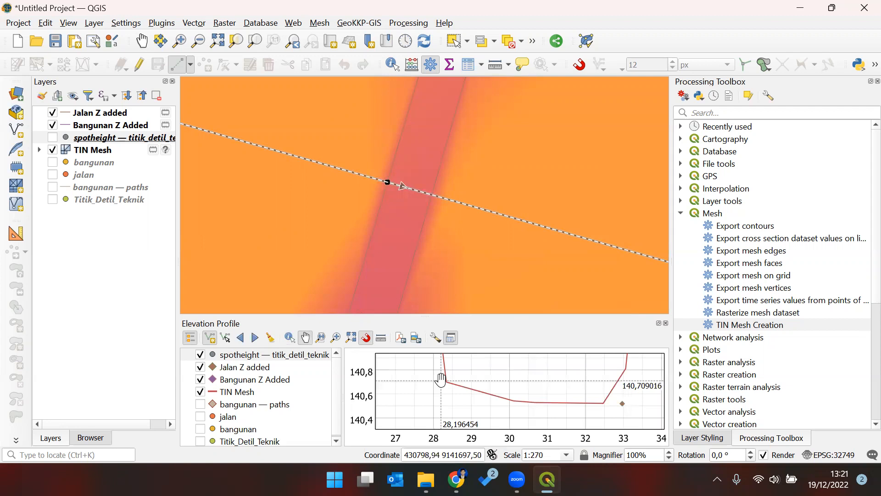
pyautogui.click(291, 370)
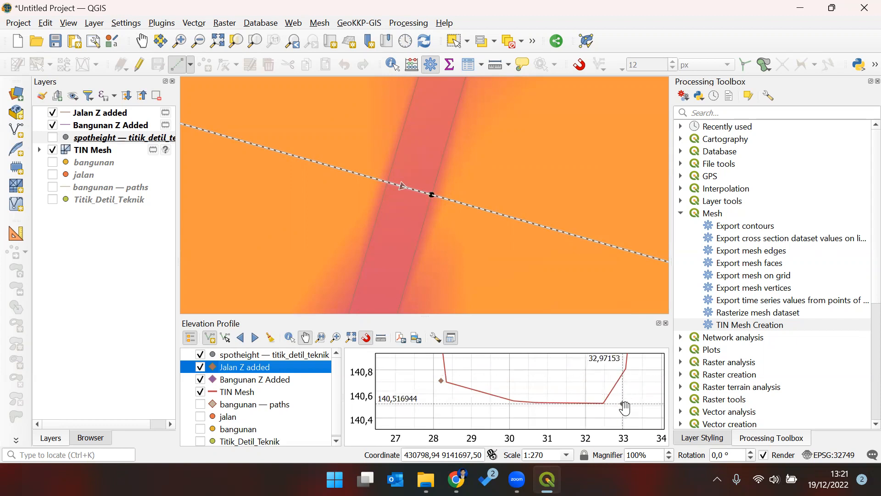
pyautogui.scroll(-2, 522, 257)
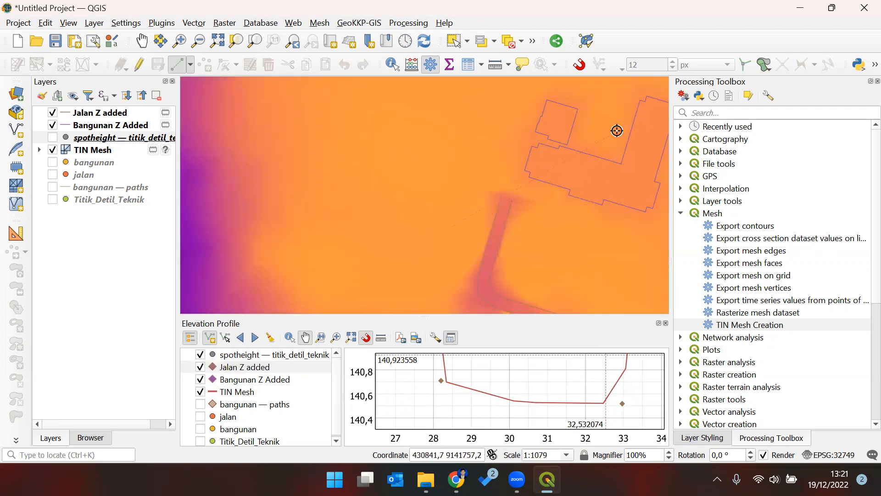
pyautogui.click(550, 174)
pyautogui.click(507, 169)
pyautogui.rightClick(412, 166)
pyautogui.click(142, 41)
pyautogui.moveTo(494, 197); pyautogui.dragTo(358, 222)
pyautogui.click(270, 338)
# - Profile the mesh along the large building's long wing over about 95 m, and across both western building parts over about 60 m
pyautogui.click(209, 338)
pyautogui.click(356, 166)
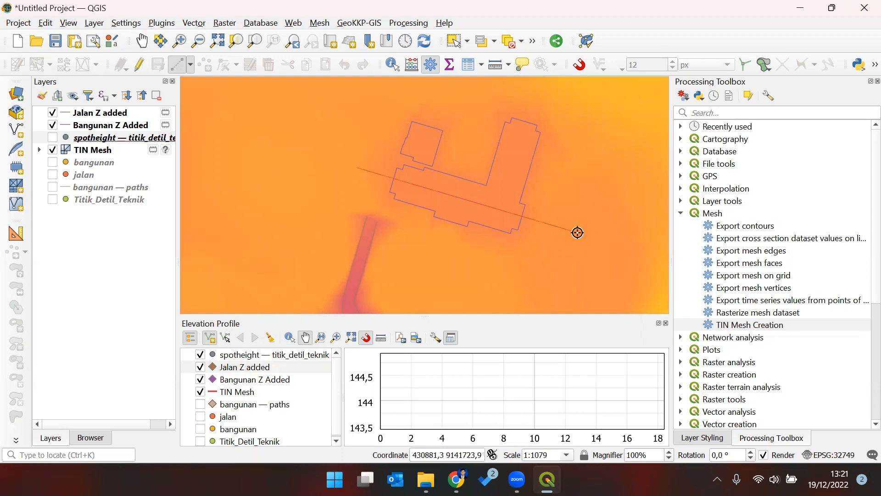
pyautogui.rightClick(577, 233)
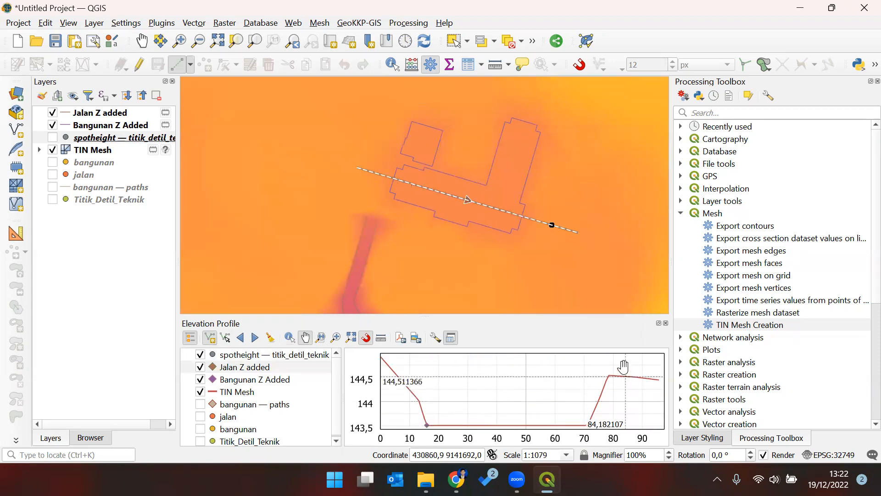
pyautogui.click(432, 110)
pyautogui.rightClick(399, 252)
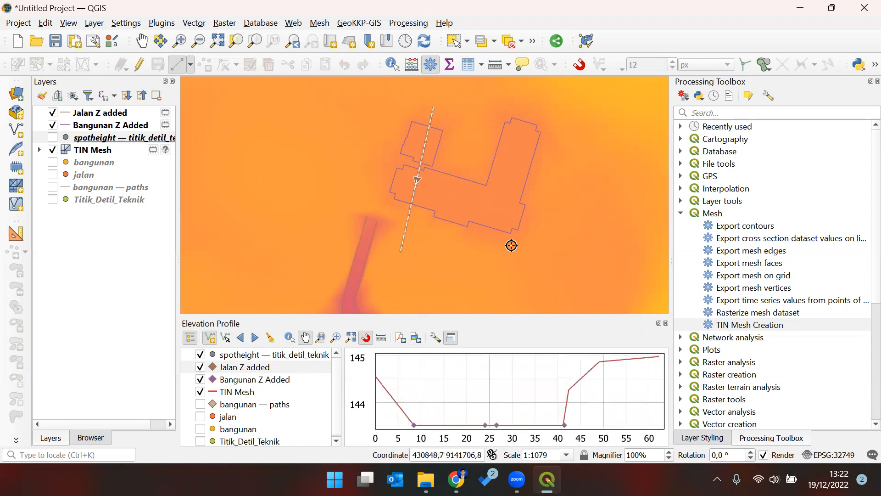
# - Profile the mesh across the road's northern end, and along a line about 37 m long between the road end and the building
pyautogui.click(354, 222)
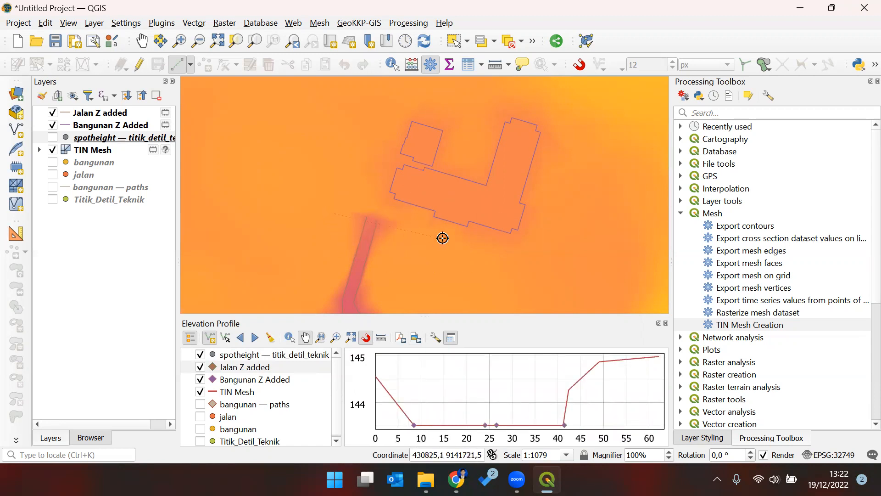
pyautogui.click(442, 238)
pyautogui.rightClick(443, 238)
pyautogui.click(380, 178)
pyautogui.click(398, 263)
pyautogui.rightClick(399, 263)
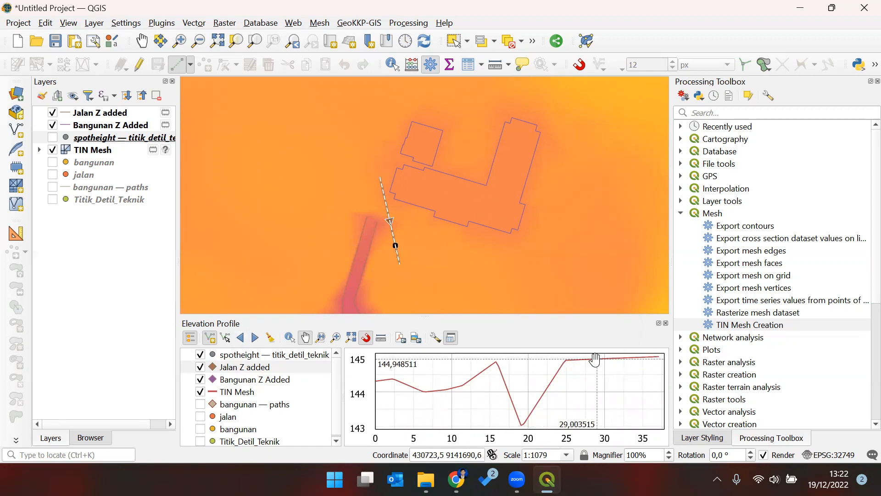
# - Clear the profile line and reduce the Elevation Profile panel's height to give the map more room
pyautogui.click(115, 149)
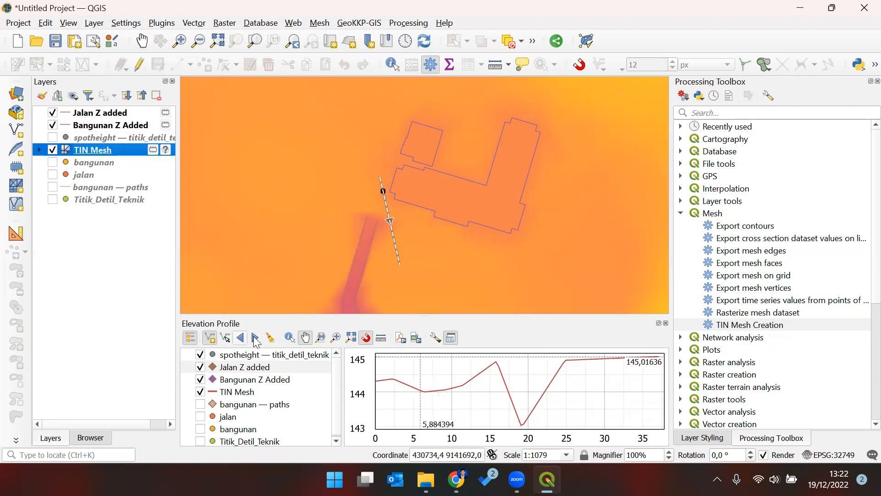
pyautogui.click(271, 338)
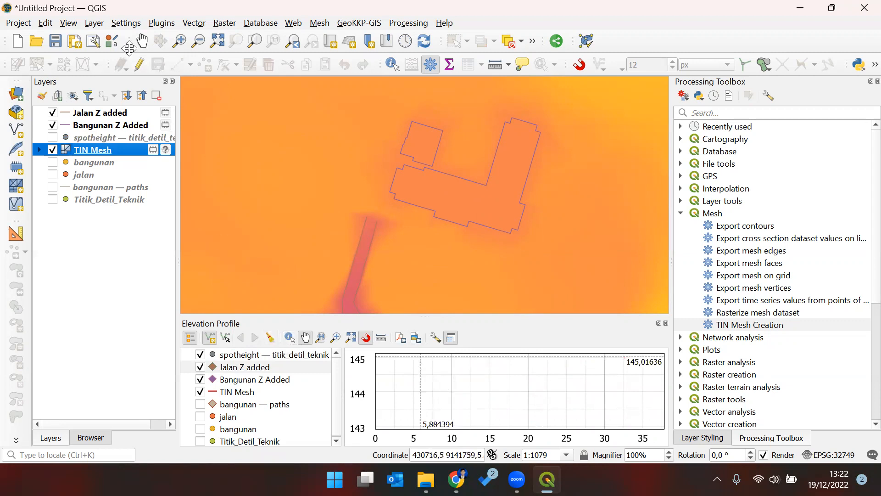
pyautogui.click(142, 42)
pyautogui.moveTo(377, 181); pyautogui.dragTo(419, 161)
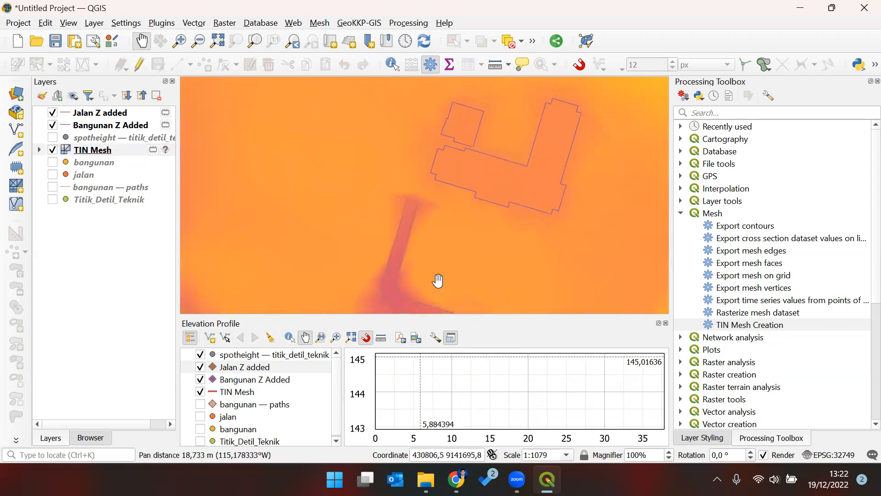
pyautogui.moveTo(477, 217); pyautogui.dragTo(459, 203)
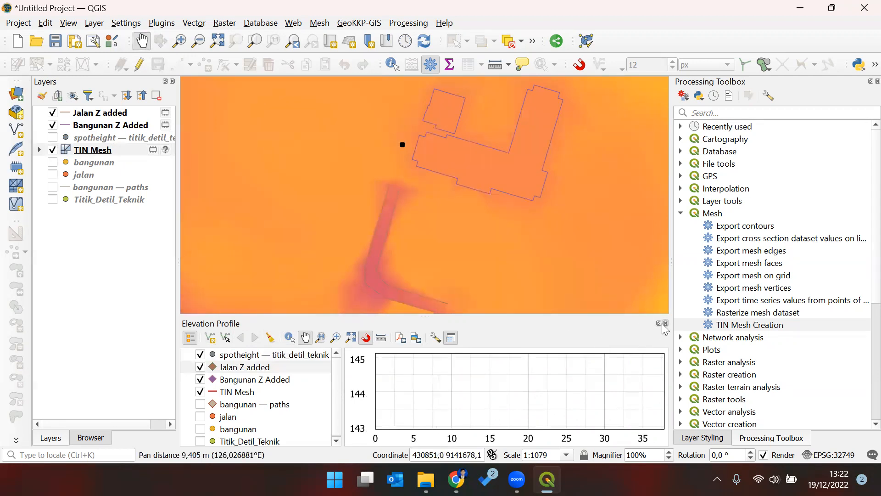
pyautogui.moveTo(611, 327); pyautogui.dragTo(610, 374)
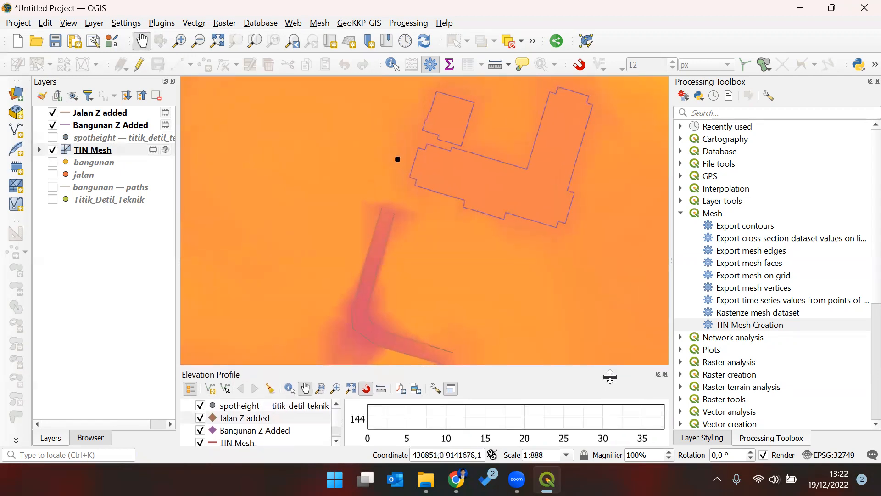
# - Select the TIN Mesh layer, check which panels and toolbars are enabled, and review the mesh around the road and buildings
pyautogui.moveTo(396, 265); pyautogui.dragTo(424, 222)
pyautogui.moveTo(506, 216); pyautogui.dragTo(480, 224)
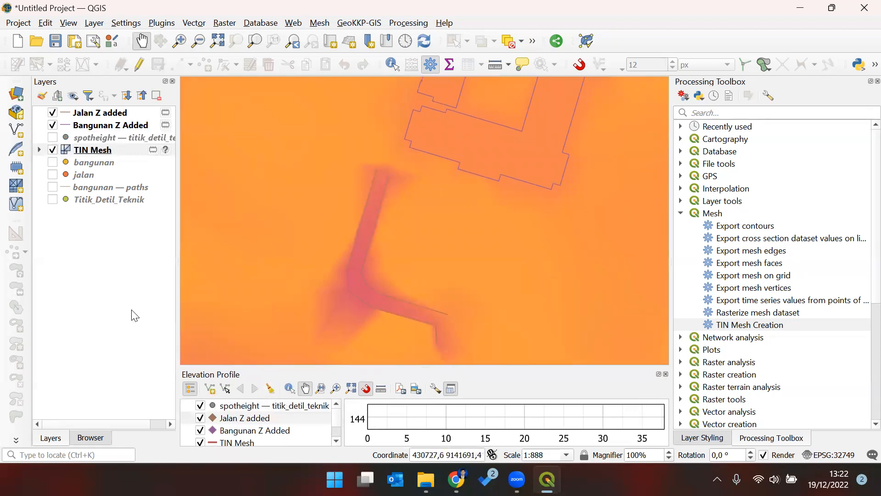
pyautogui.click(92, 152)
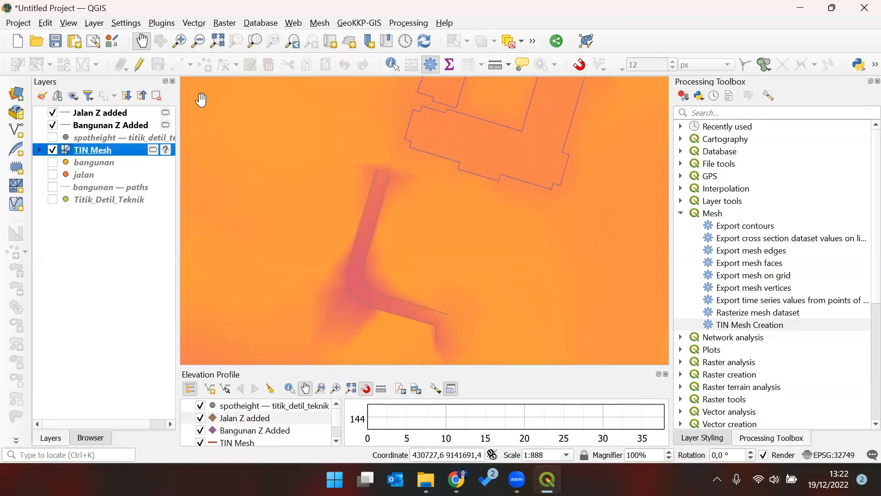
pyautogui.rightClick(616, 42)
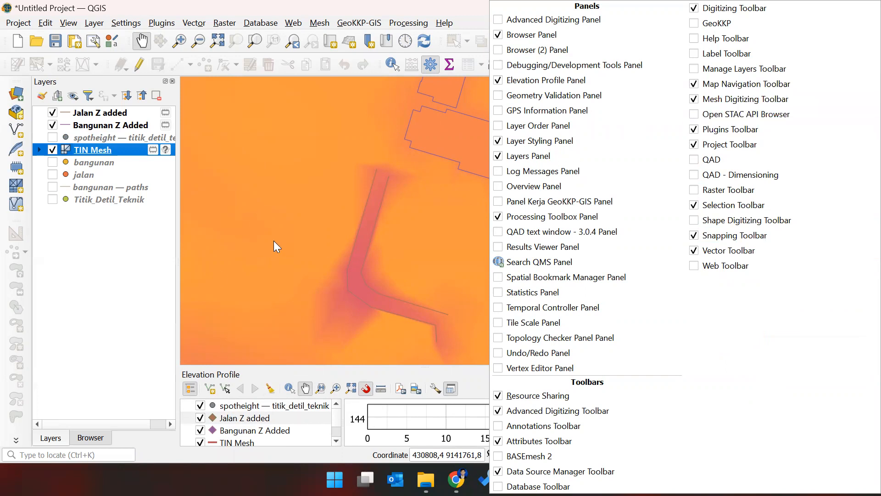
pyautogui.moveTo(272, 242); pyautogui.dragTo(425, 226)
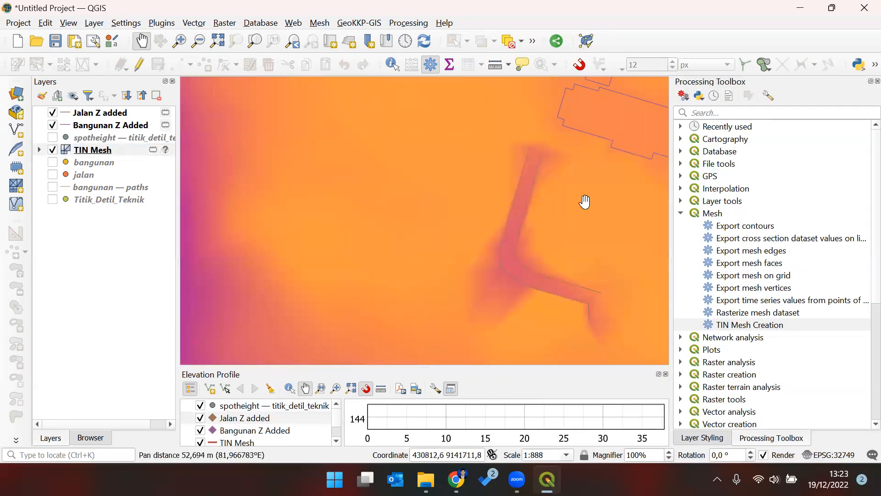
pyautogui.moveTo(584, 203); pyautogui.dragTo(446, 234)
pyautogui.moveTo(584, 212); pyautogui.dragTo(547, 222)
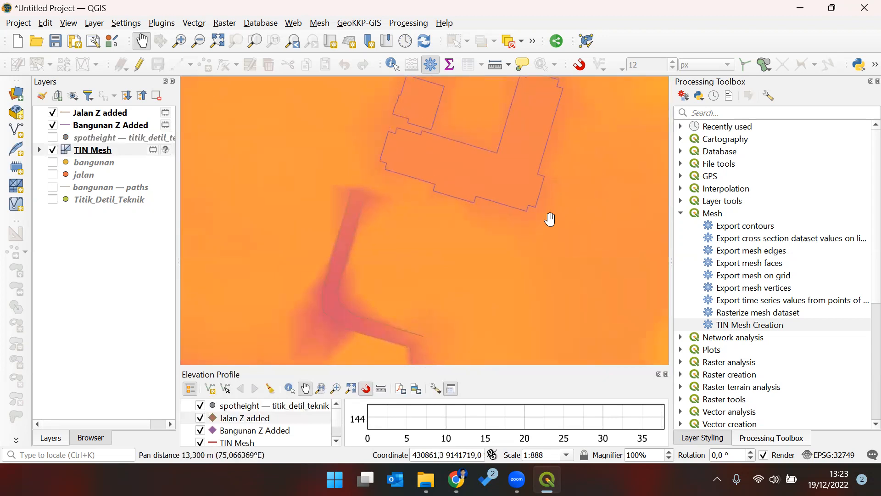
# - Start mesh frame editing on the TIN Mesh layer, choosing to edit the current mesh rather than a copy
pyautogui.click(98, 153)
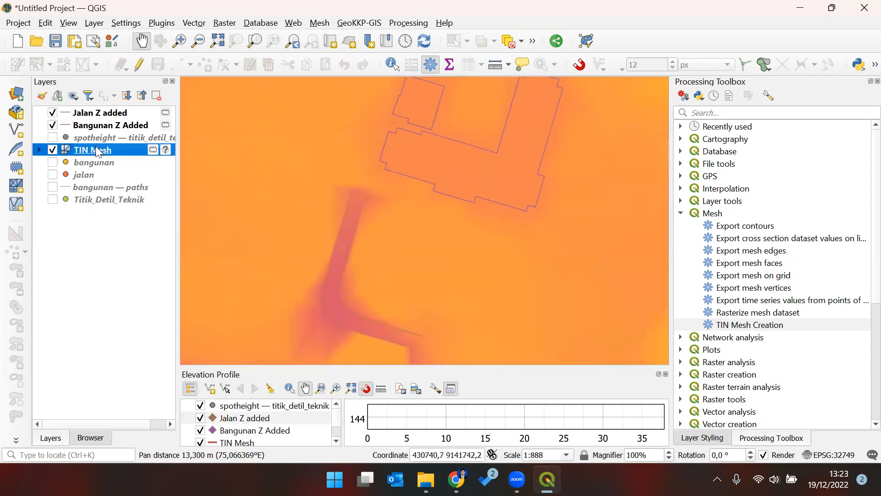
pyautogui.click(142, 72)
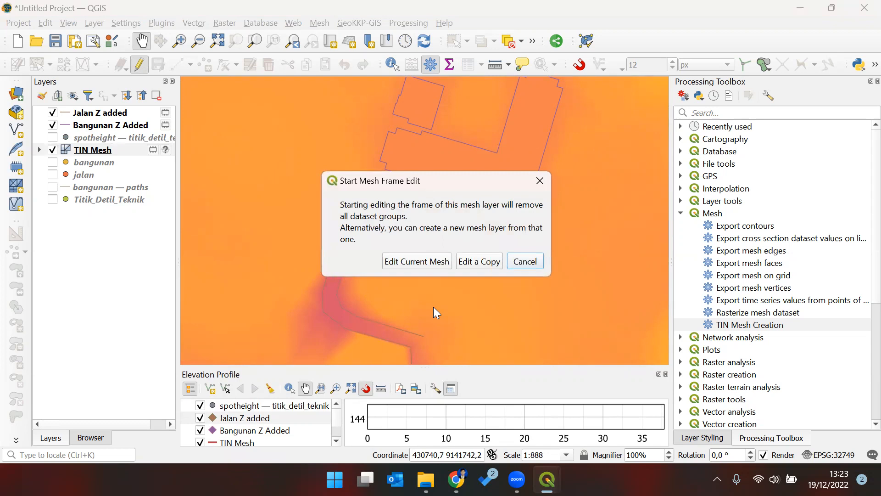
pyautogui.moveTo(428, 182); pyautogui.dragTo(278, 144)
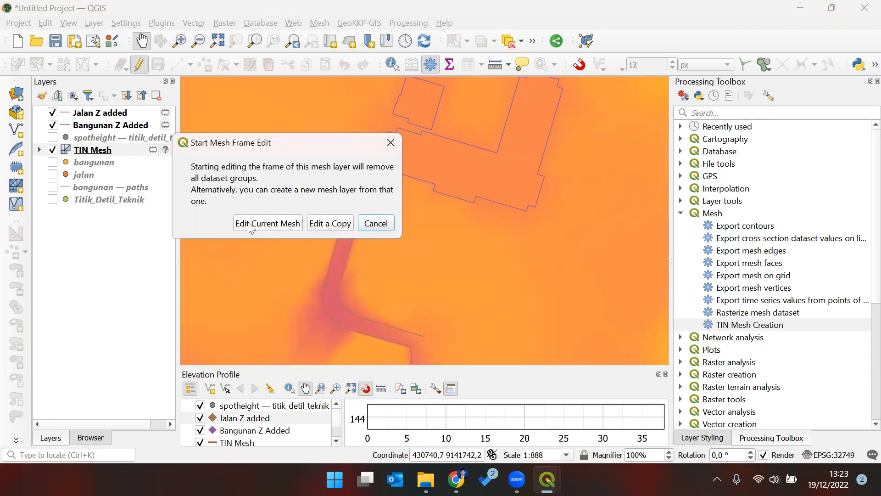
pyautogui.moveTo(279, 143); pyautogui.dragTo(287, 142)
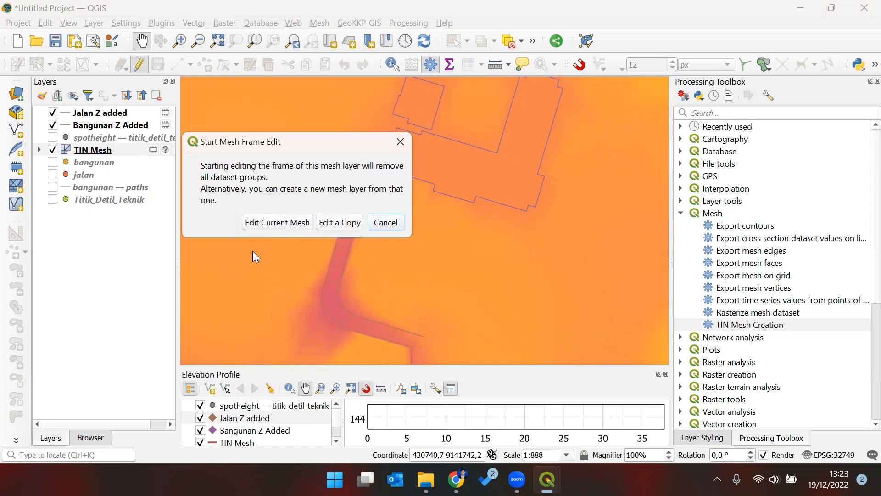
pyautogui.moveTo(292, 145); pyautogui.dragTo(299, 161)
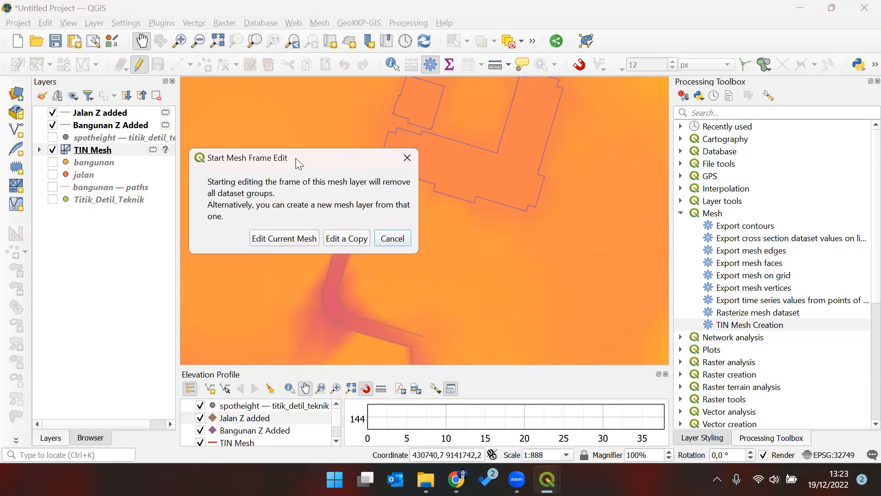
pyautogui.click(306, 239)
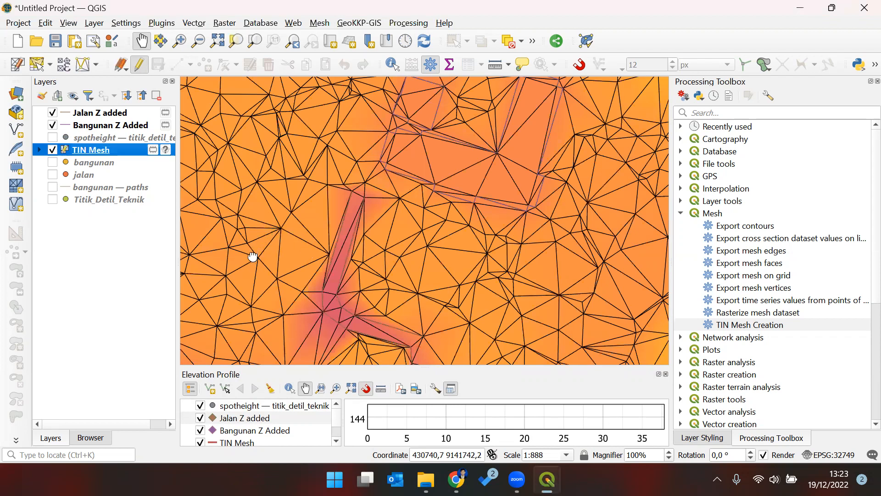
pyautogui.moveTo(253, 257); pyautogui.dragTo(290, 253)
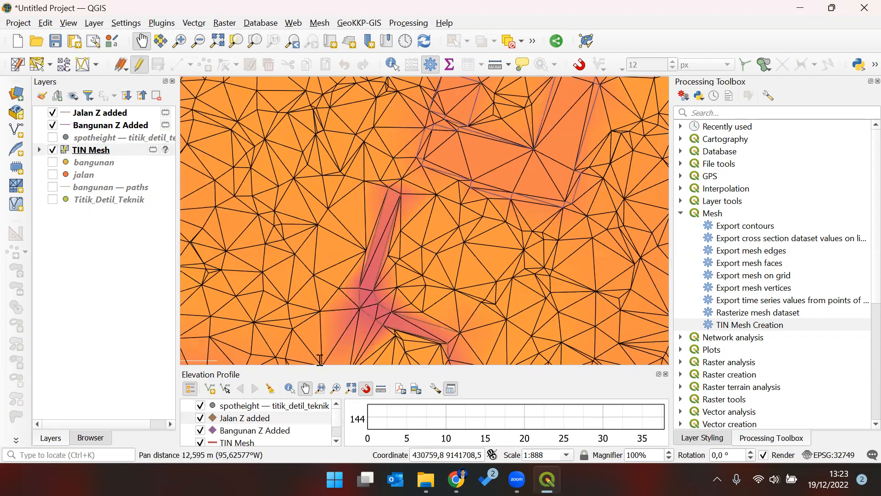
# - Switch to the Notion outline in Chrome, highlight the Mesh Triangulation item under Pengecekan Mesh, and return to QGIS
pyautogui.hotkey('alt', 'Tab')
pyautogui.moveTo(229, 351); pyautogui.dragTo(330, 353)
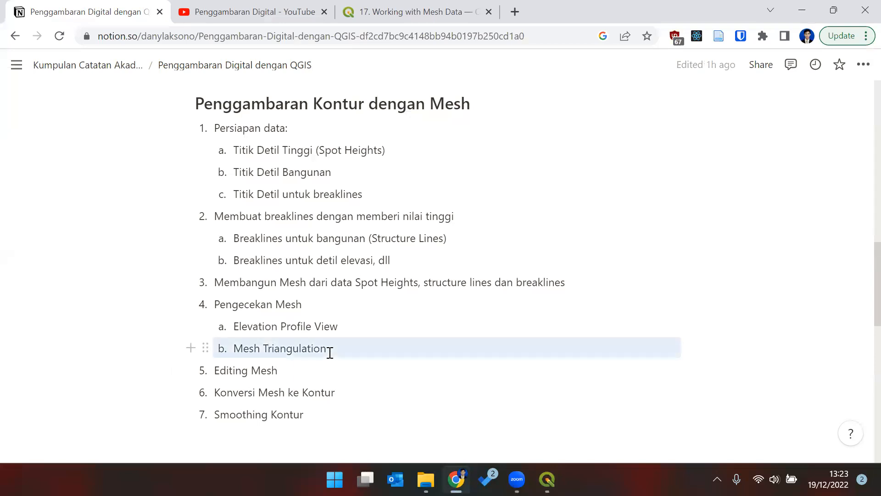
pyautogui.click(330, 353)
pyautogui.hotkey('alt', 'Tab')
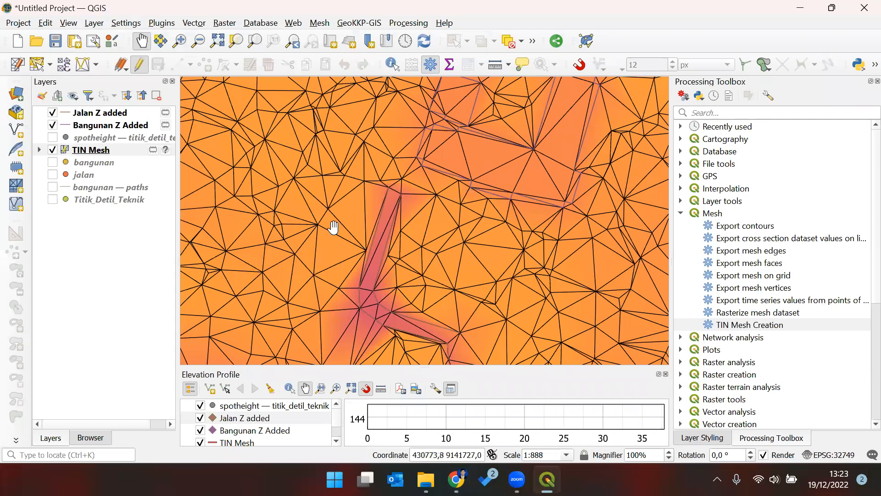
# - Examine the triangulation around the road's northern end, showing the spotheight layer temporarily to compare its points with the mesh vertices
pyautogui.scroll(1, 387, 197)
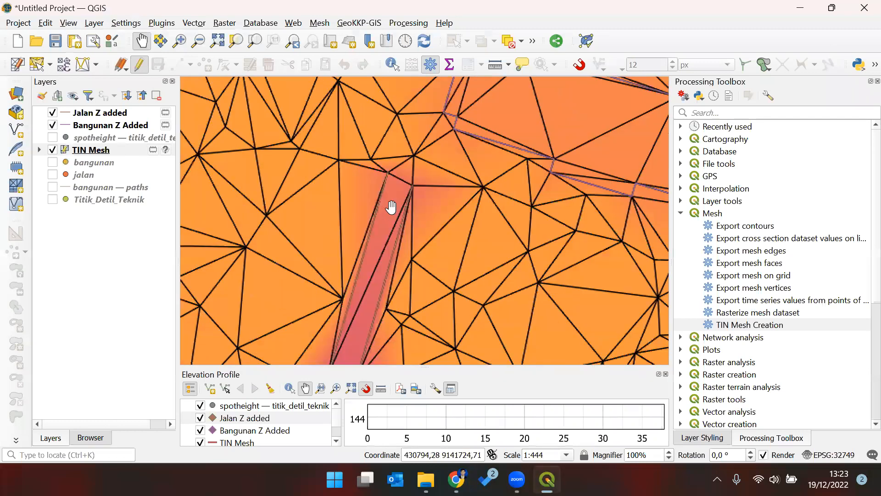
pyautogui.scroll(1, 391, 208)
pyautogui.scroll(-2, 394, 202)
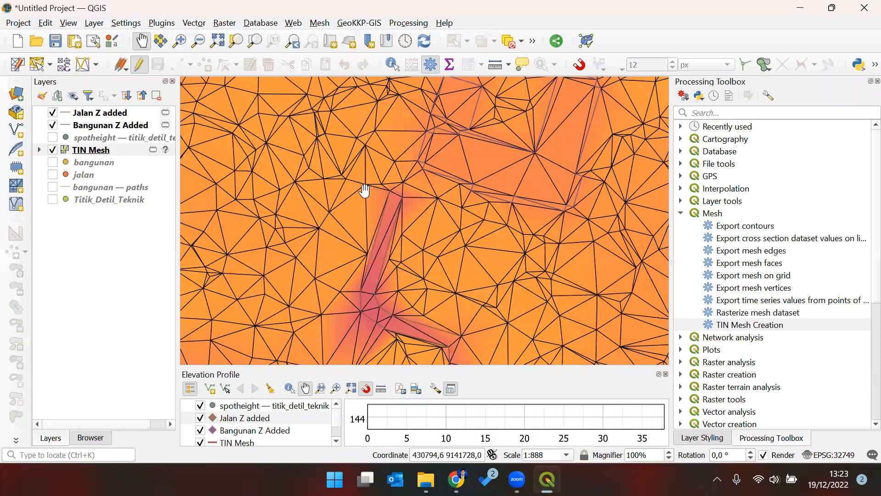
pyautogui.scroll(1, 374, 186)
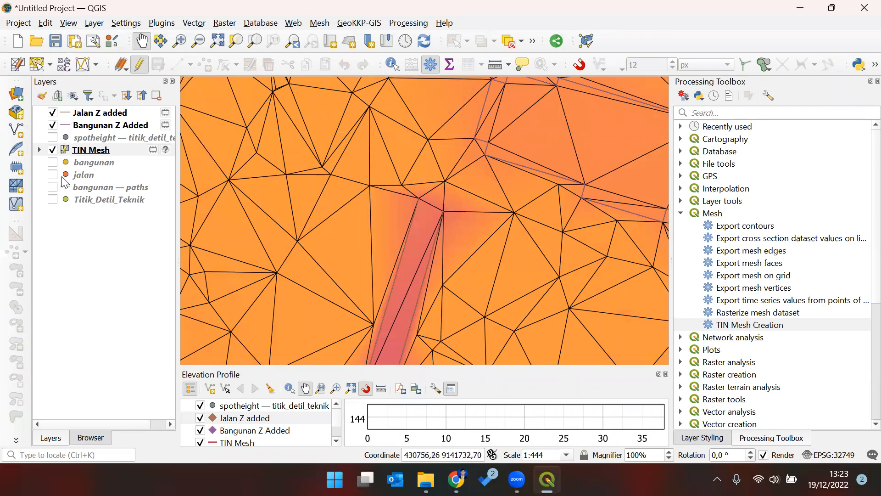
pyautogui.click(52, 200)
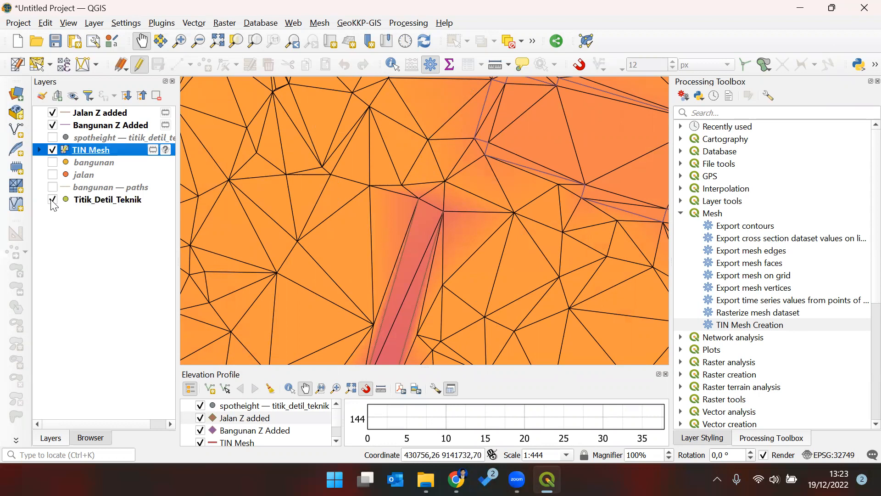
pyautogui.click(84, 201)
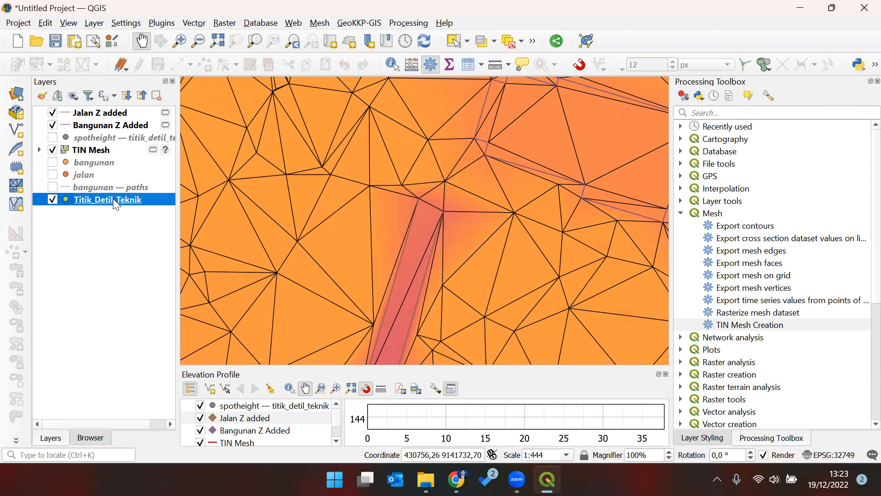
pyautogui.click(53, 201)
pyautogui.click(52, 138)
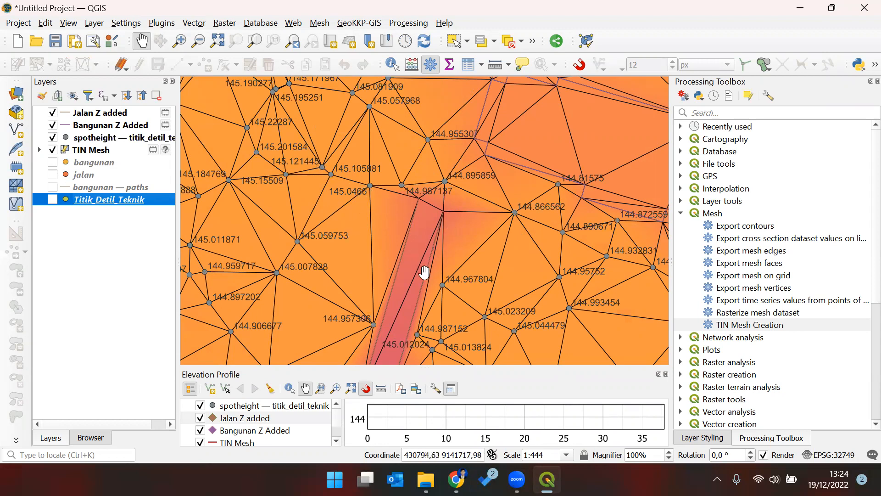
pyautogui.scroll(1, 424, 274)
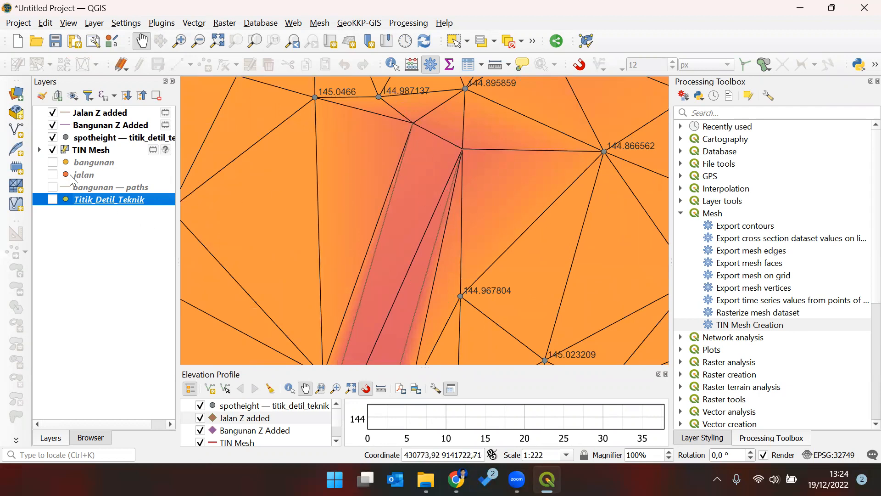
pyautogui.click(53, 138)
pyautogui.scroll(-1, 473, 149)
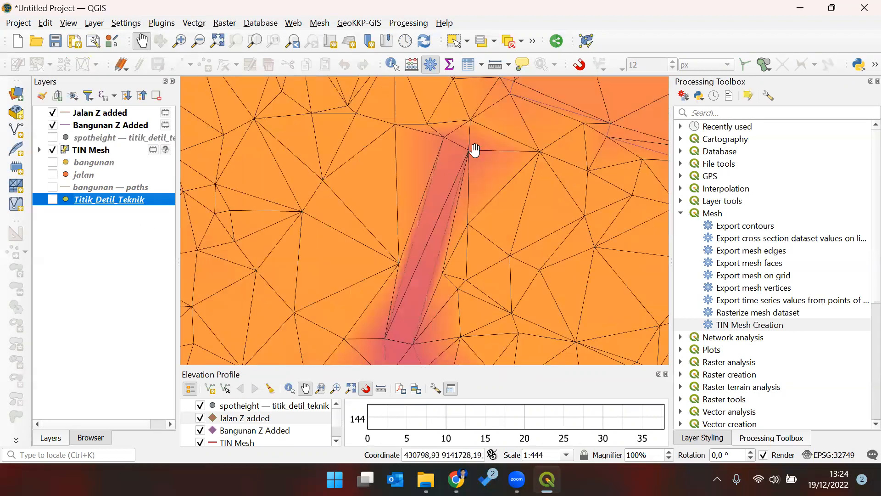
pyautogui.moveTo(491, 177); pyautogui.dragTo(403, 222)
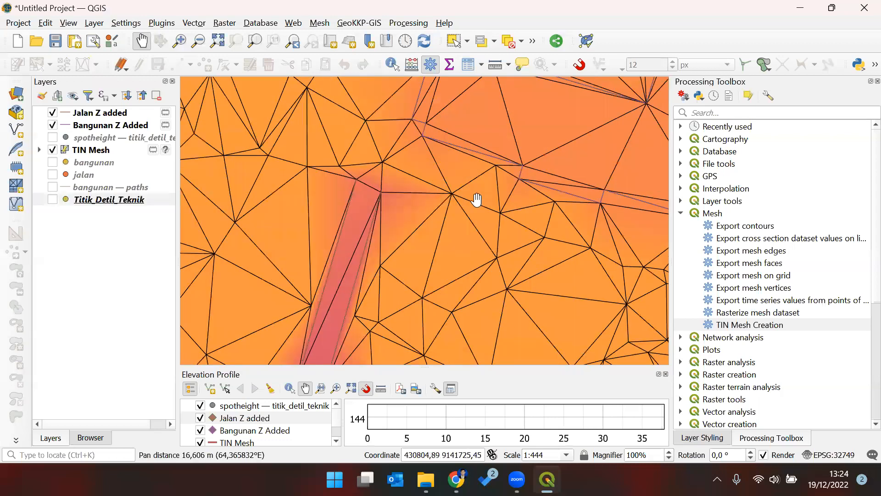
pyautogui.scroll(1, 464, 177)
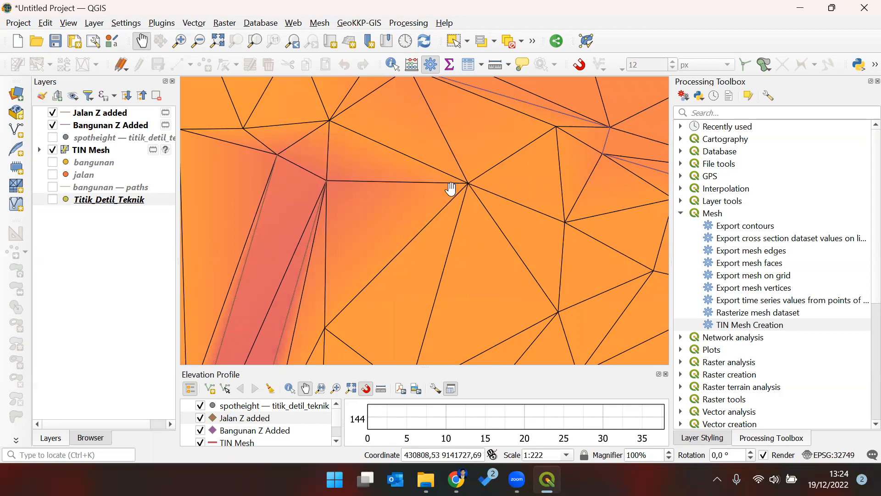
pyautogui.scroll(-1, 444, 192)
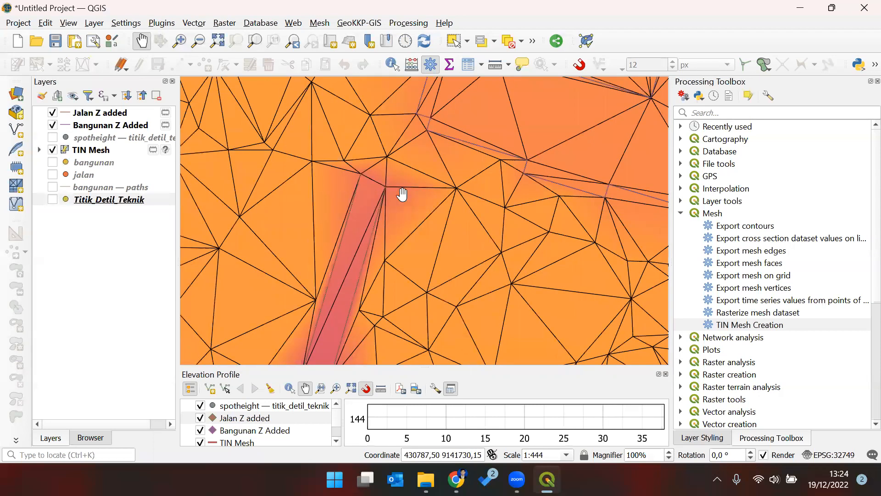
pyautogui.moveTo(341, 178); pyautogui.dragTo(347, 181)
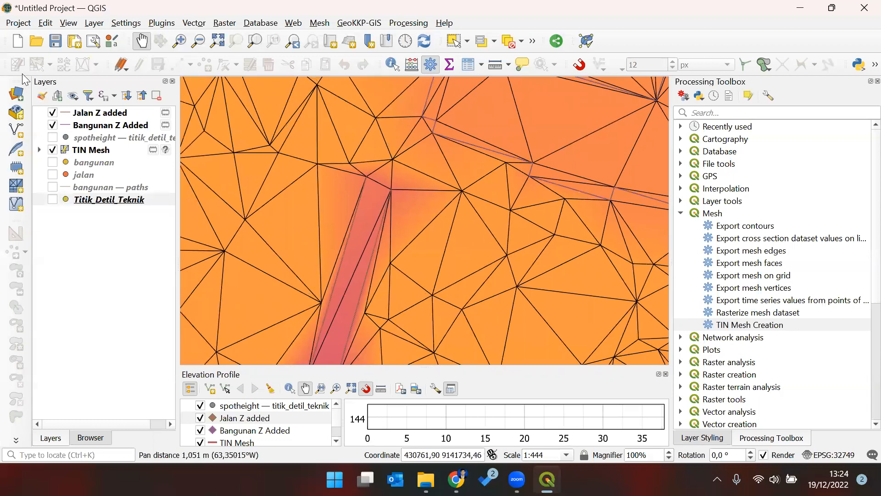
# - With Digitize Mesh Elements on the TIN Mesh layer, set the Z value of the vertex just east of the road's northern end to 143,87
pyautogui.click(114, 148)
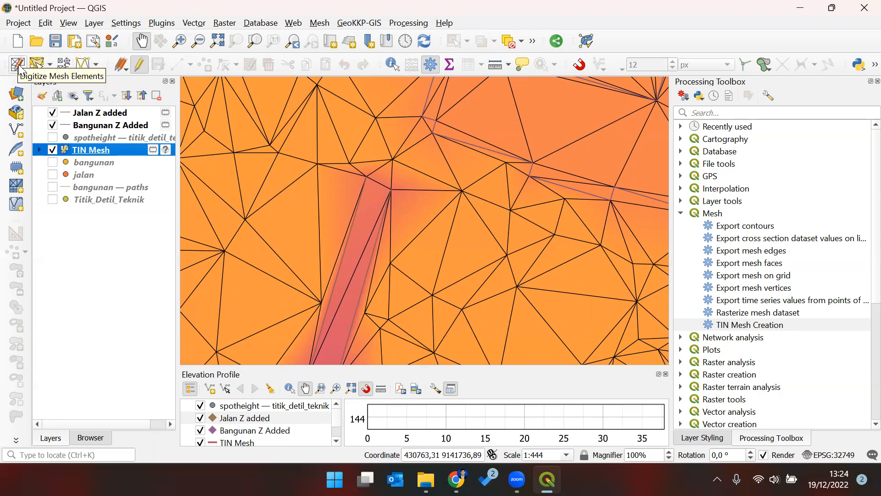
pyautogui.click(41, 73)
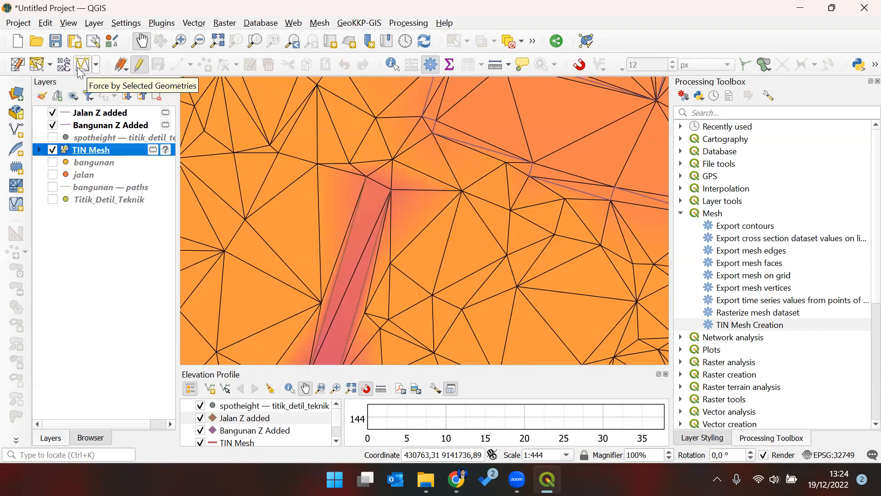
pyautogui.click(17, 64)
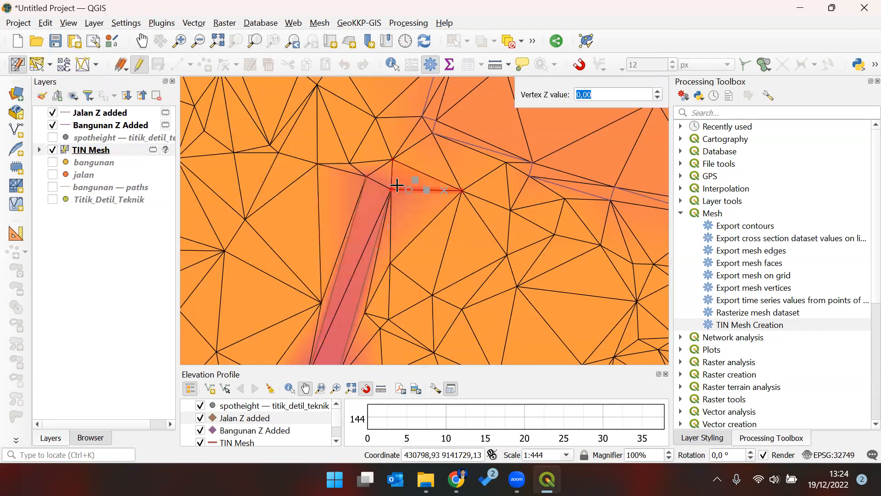
pyautogui.click(460, 191)
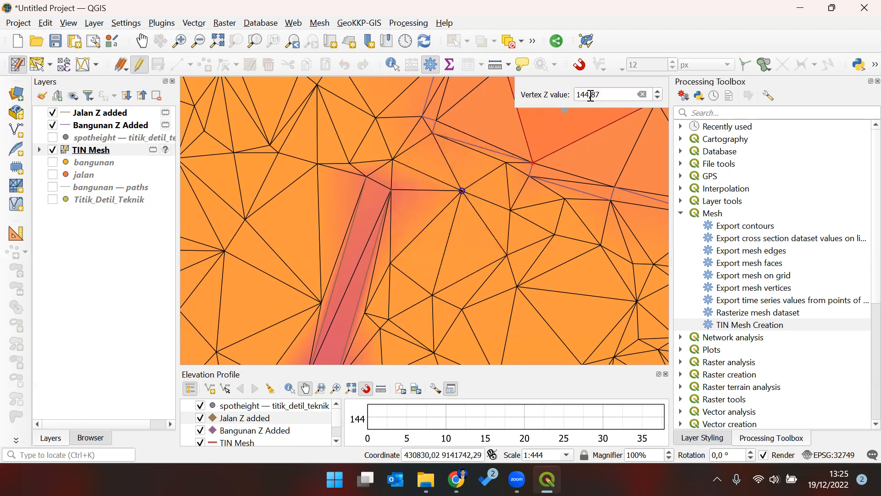
pyautogui.press('Left')
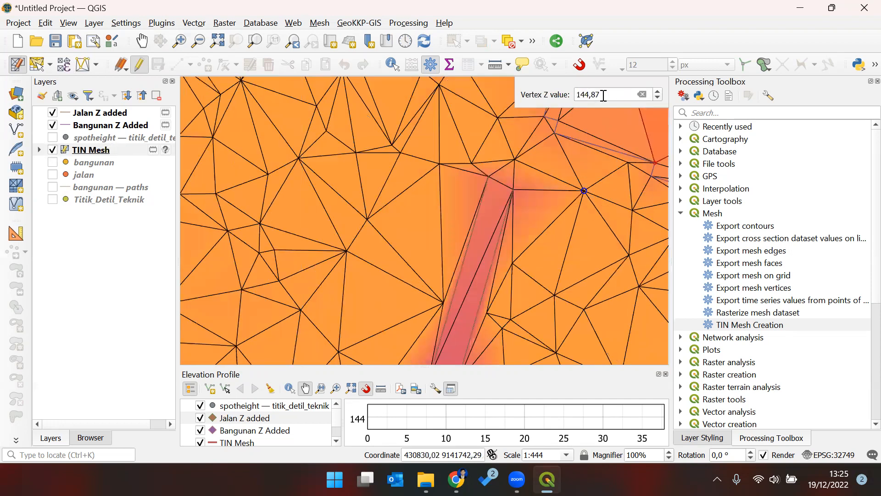
pyautogui.write('3')
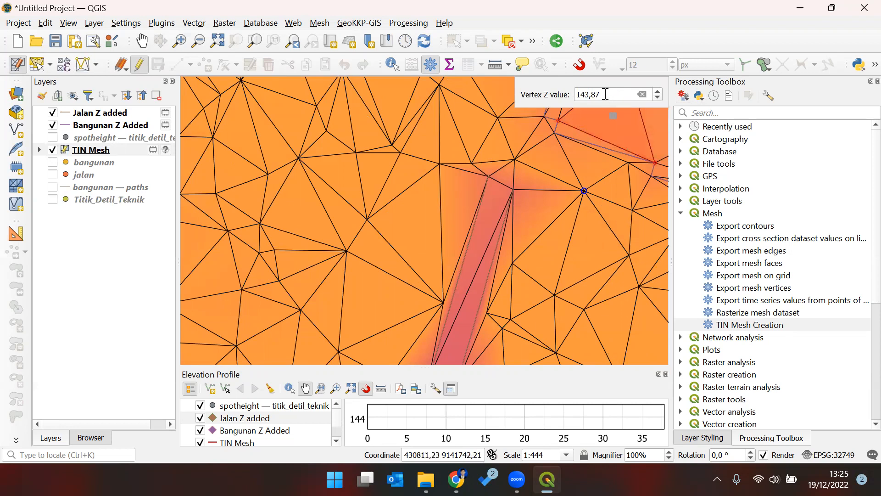
pyautogui.press('Return')
# - Set the Z value of the mesh vertex at the road's northeastern corner to 144,40
pyautogui.moveTo(609, 216); pyautogui.dragTo(529, 241)
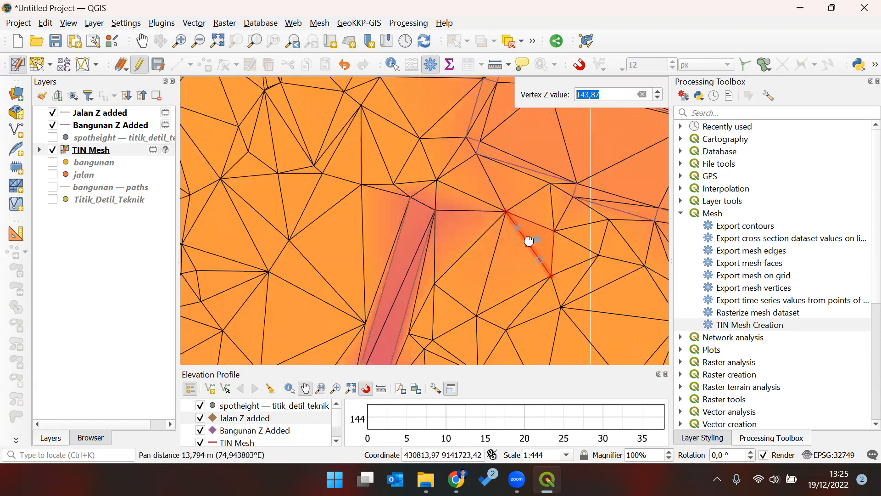
pyautogui.scroll(1, 508, 218)
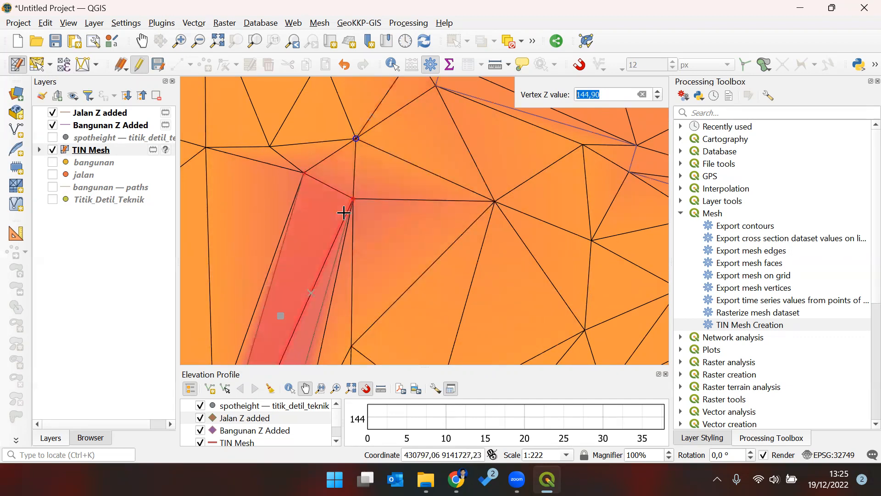
pyautogui.click(349, 197)
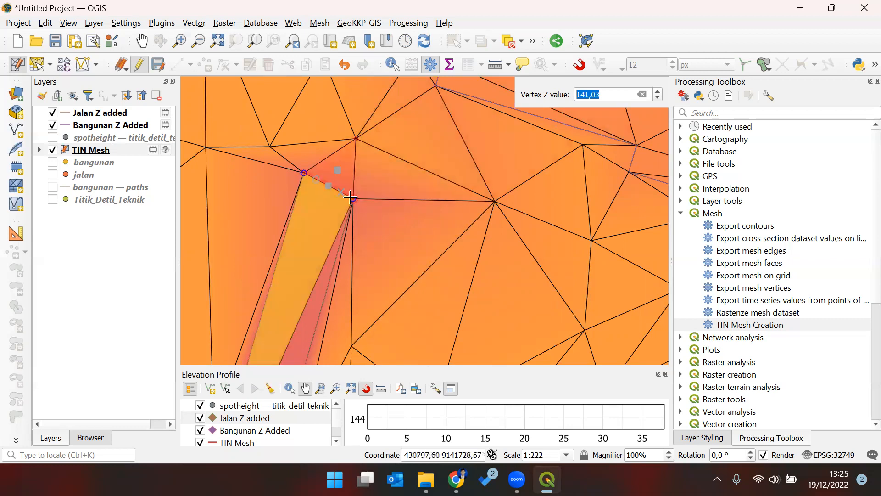
pyautogui.click(352, 199)
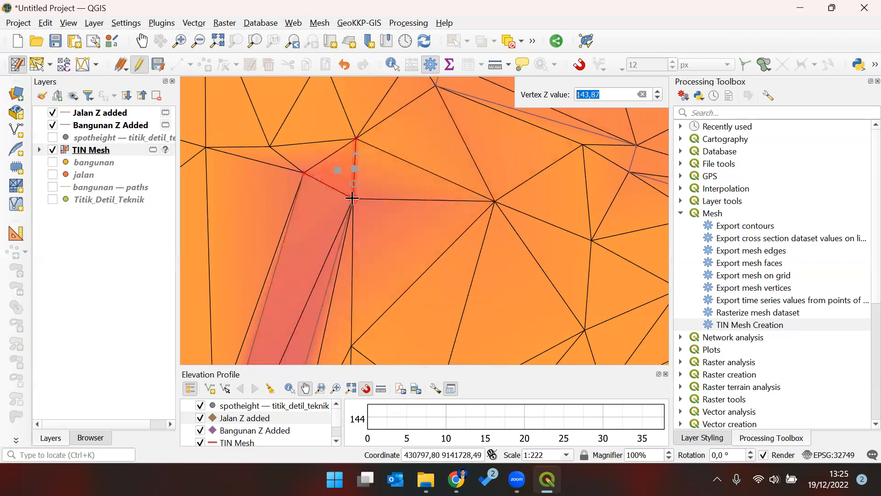
pyautogui.click(609, 100)
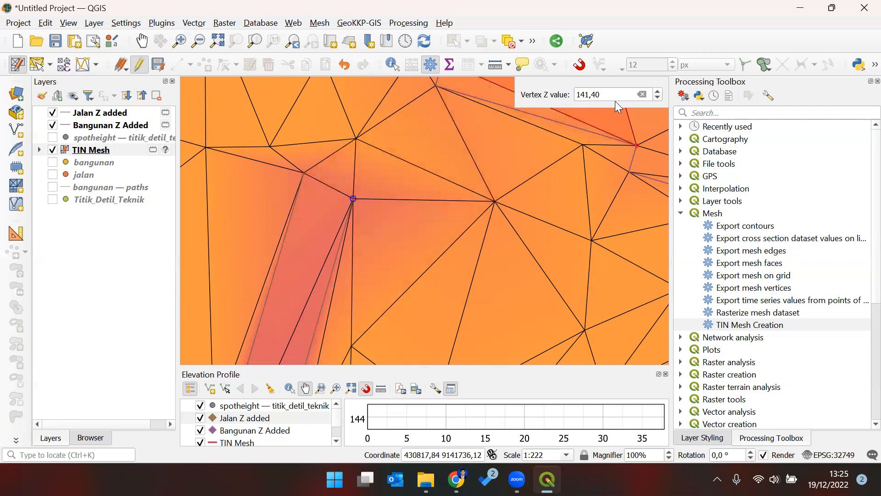
pyautogui.press('Left')
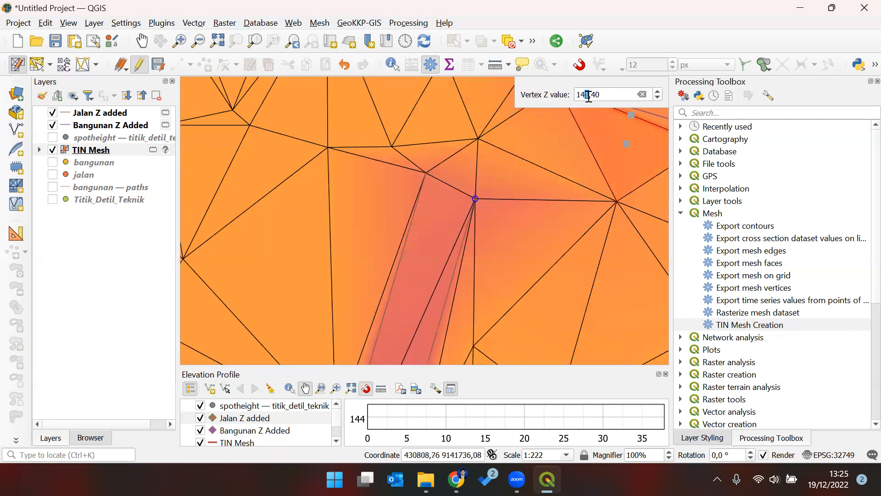
pyautogui.write('4')
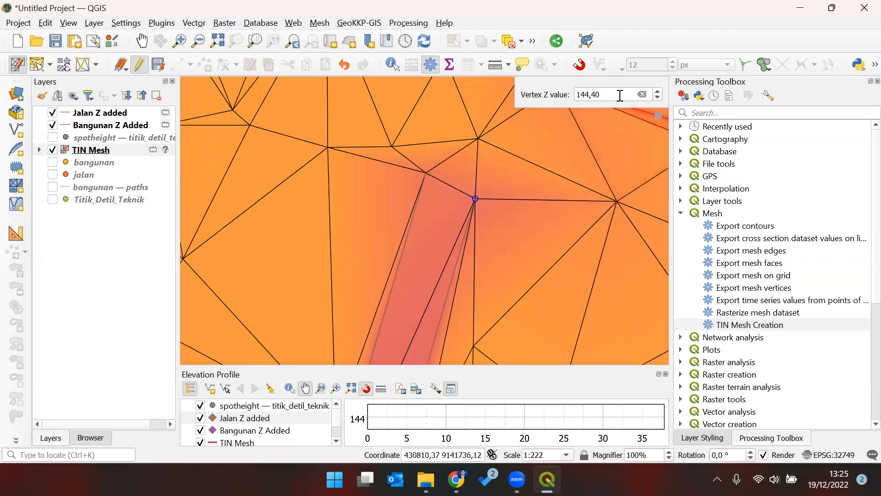
pyautogui.press('Return')
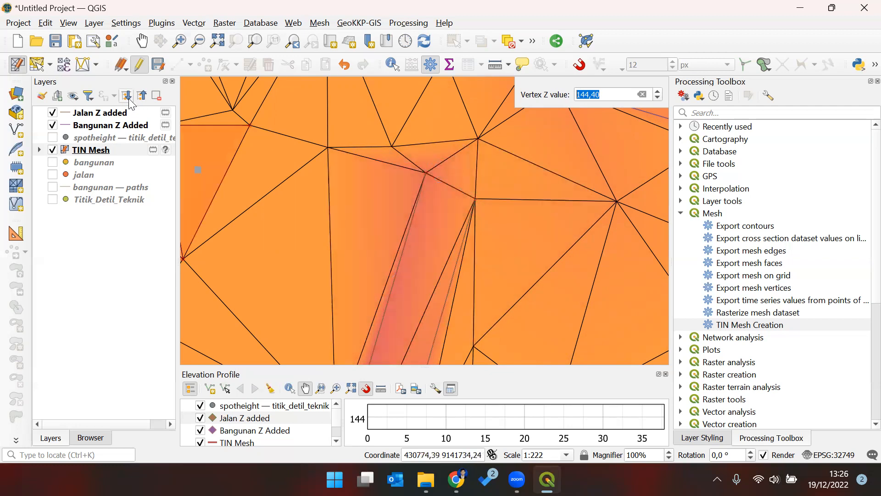
# - Select a few mesh faces in the recess between the building wings with Select Mesh Elements by Polygon
pyautogui.click(36, 65)
pyautogui.scroll(-1, 338, 222)
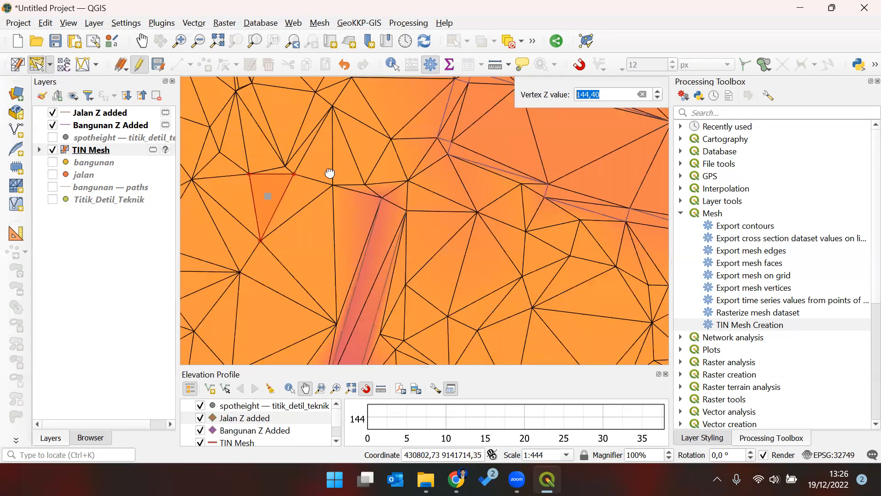
pyautogui.moveTo(278, 211); pyautogui.dragTo(278, 210)
pyautogui.moveTo(365, 193); pyautogui.dragTo(346, 325)
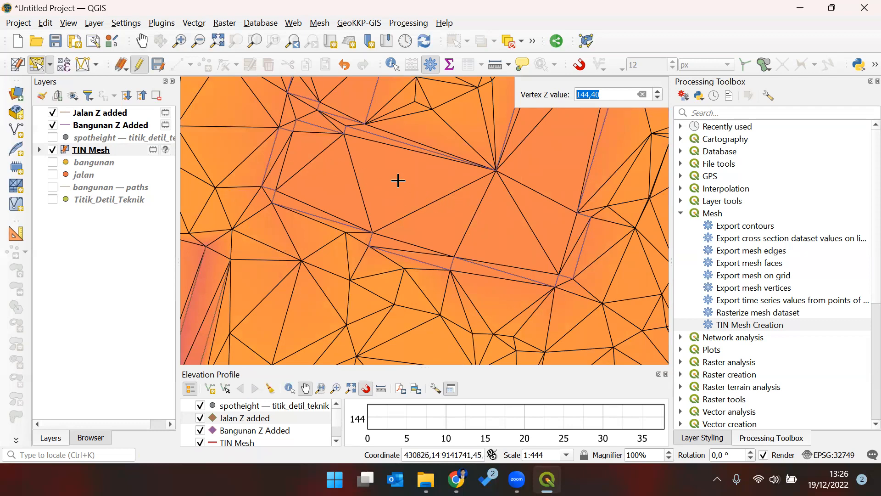
pyautogui.click(422, 100)
pyautogui.moveTo(434, 158); pyautogui.dragTo(429, 301)
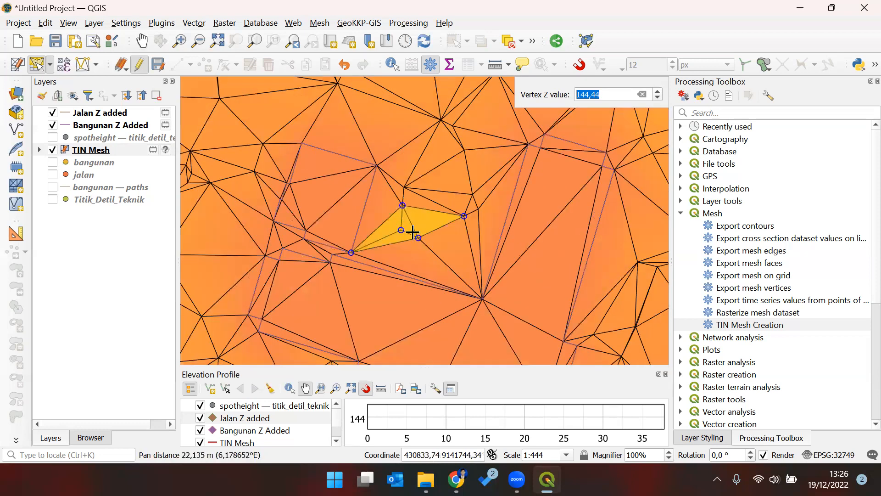
pyautogui.scroll(-1, 413, 233)
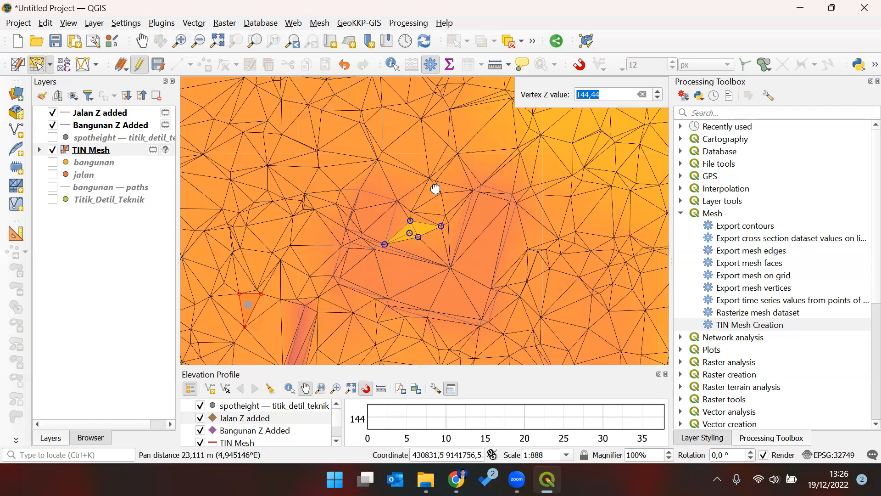
pyautogui.moveTo(491, 347); pyautogui.dragTo(434, 186)
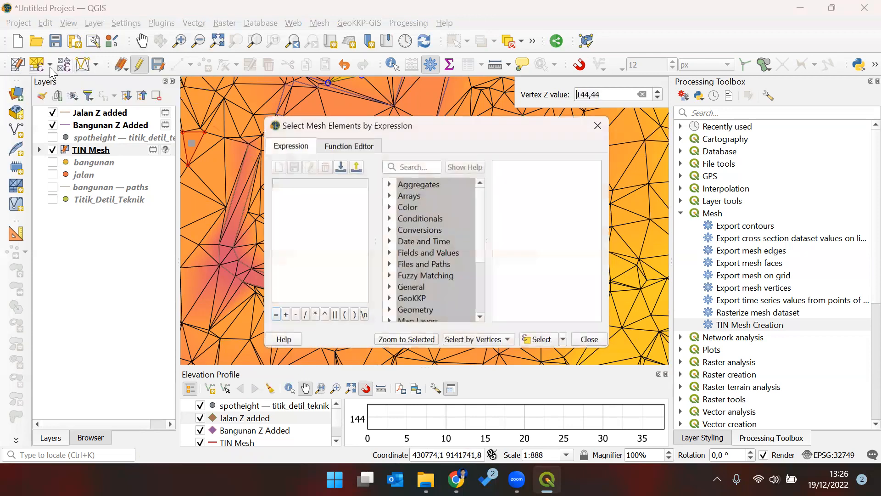
pyautogui.click(599, 125)
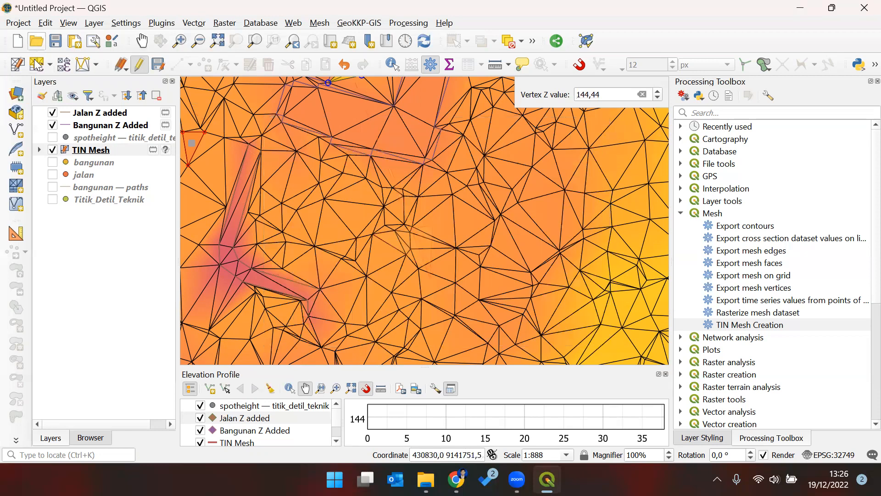
pyautogui.click(63, 67)
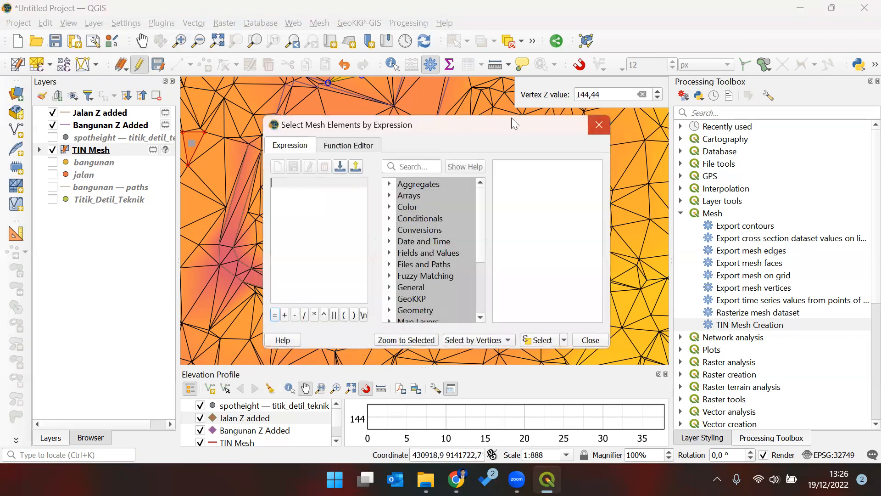
pyautogui.click(599, 125)
# - Select a polygonal patch of mesh elements in the open ground south of the building, then remove the selected vertices and fill the holes
pyautogui.click(37, 64)
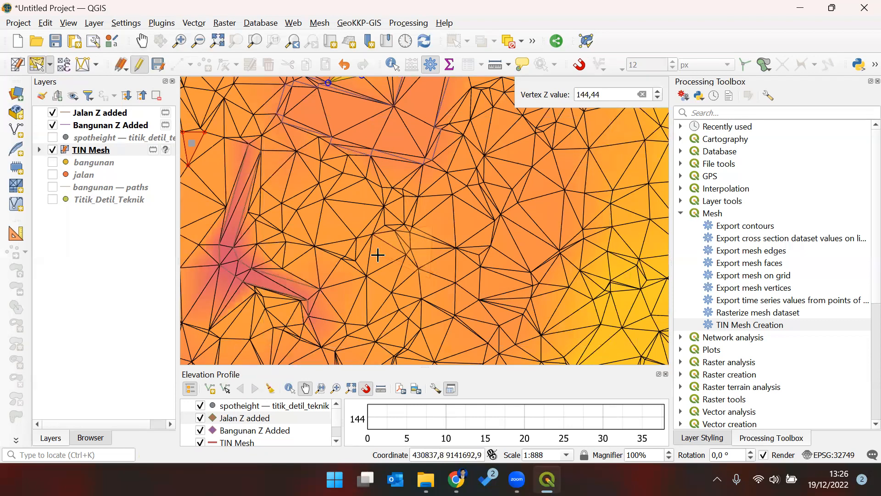
pyautogui.moveTo(437, 274); pyautogui.dragTo(436, 274)
pyautogui.scroll(1, 405, 277)
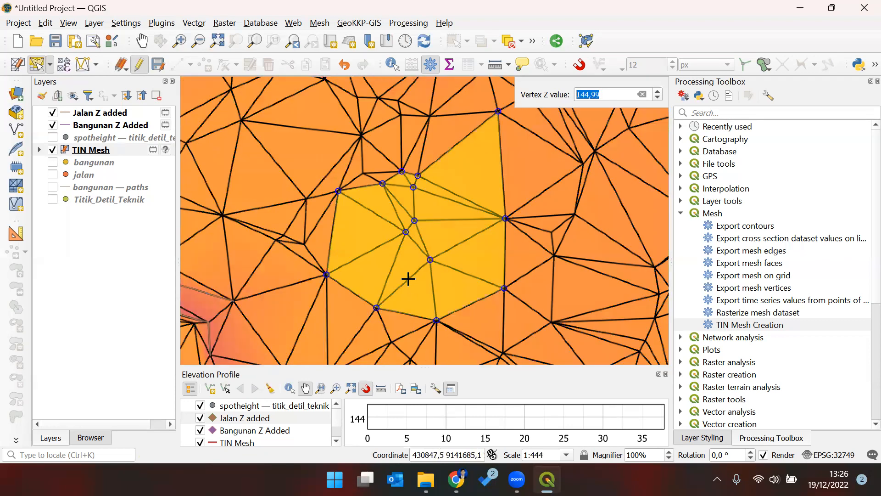
pyautogui.rightClick(446, 233)
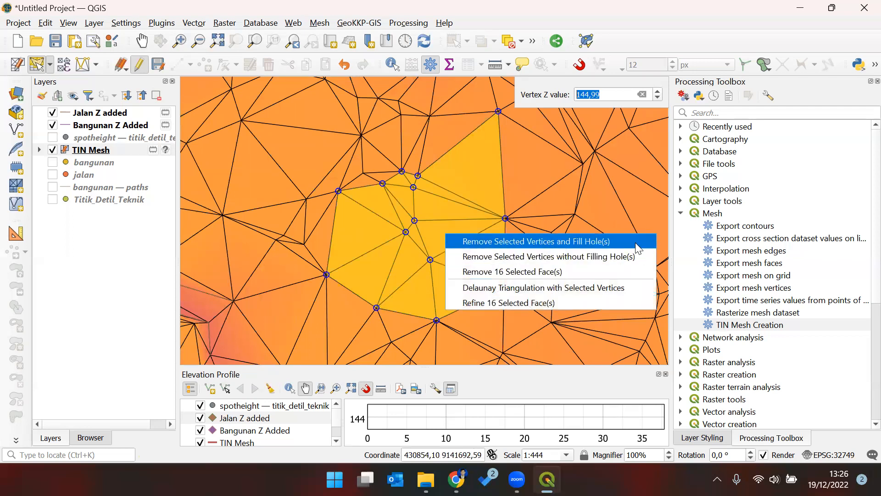
pyautogui.click(471, 242)
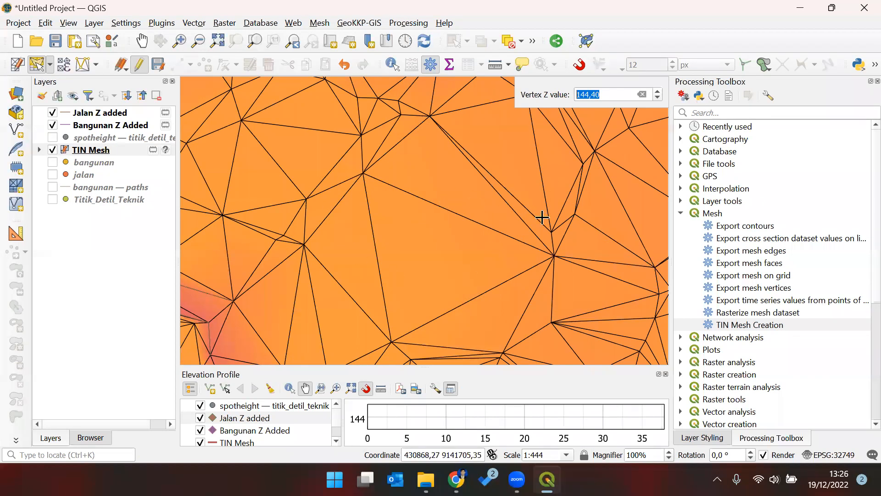
# - Select the large faces around the filled hole and run Delaunay Triangulation with Selected Vertices on them
pyautogui.click(505, 220)
pyautogui.rightClick(460, 187)
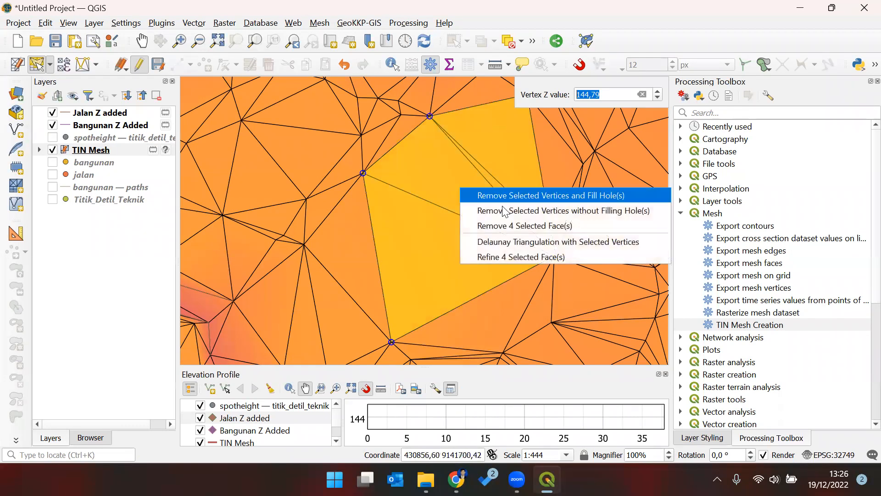
pyautogui.click(487, 242)
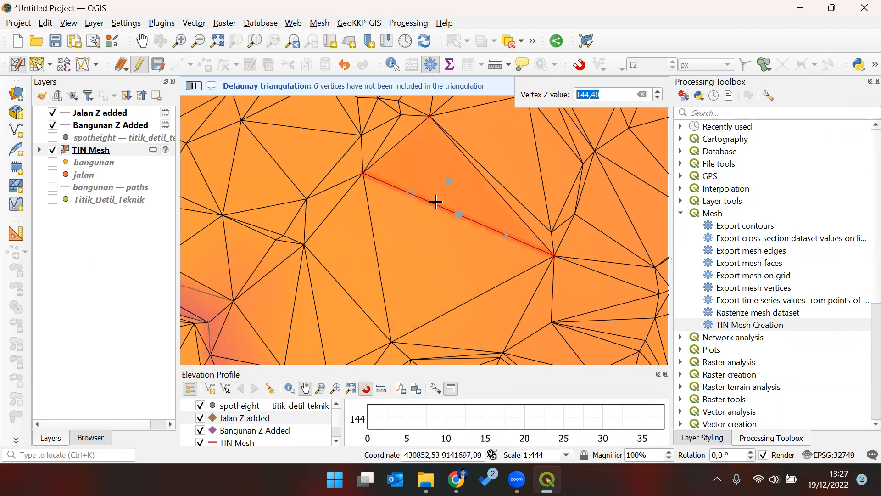
# - With Digitize Mesh Elements, add five new vertices spread across the large faces where the mesh vertices were removed
pyautogui.doubleClick(461, 214)
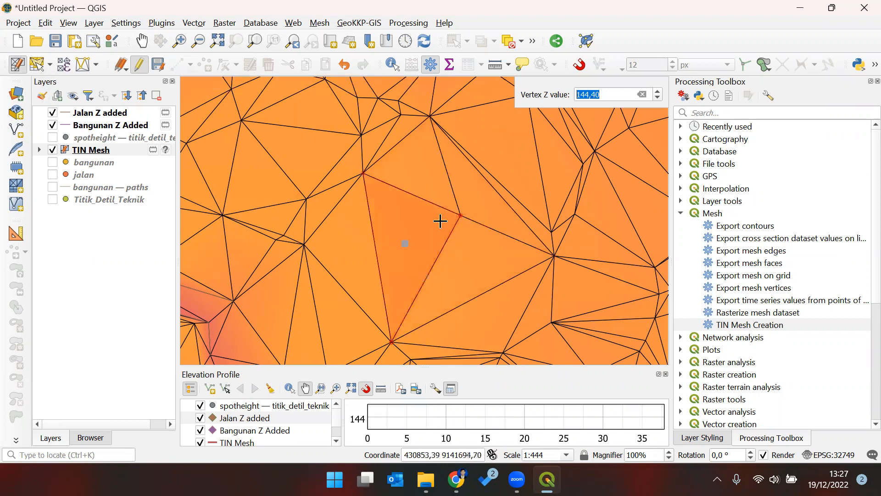
pyautogui.click(441, 247)
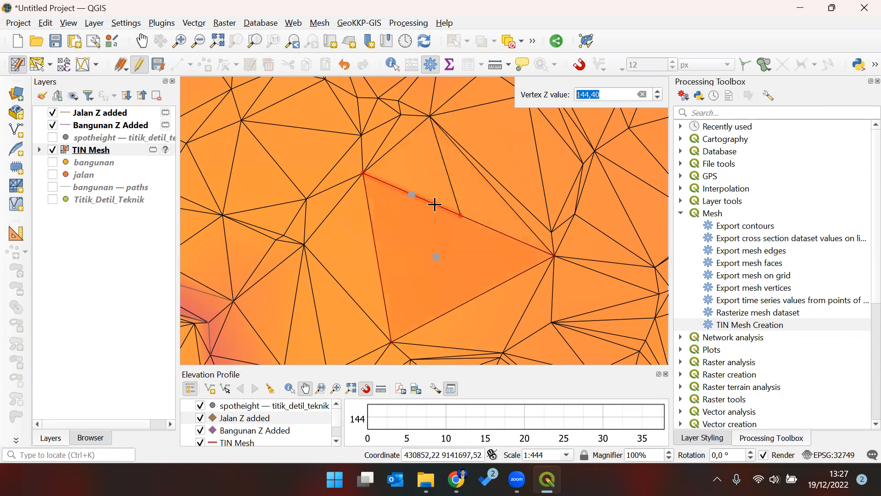
pyautogui.doubleClick(414, 167)
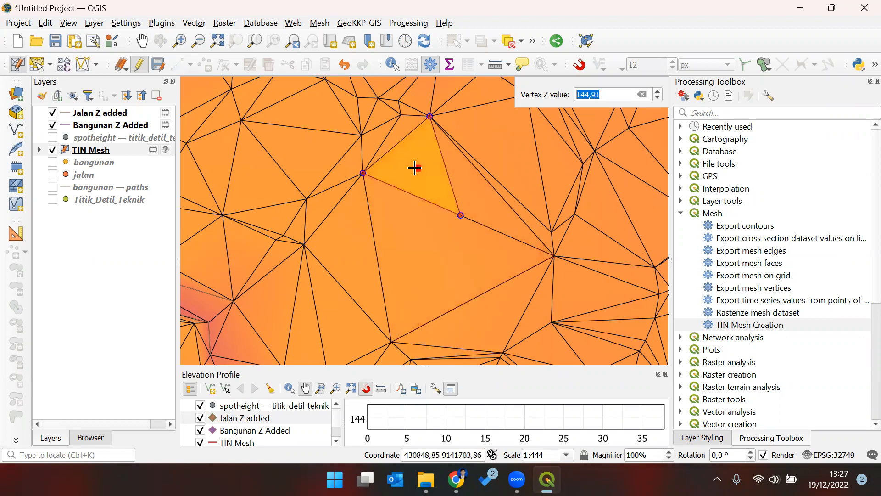
pyautogui.doubleClick(453, 245)
pyautogui.doubleClick(407, 251)
pyautogui.doubleClick(479, 274)
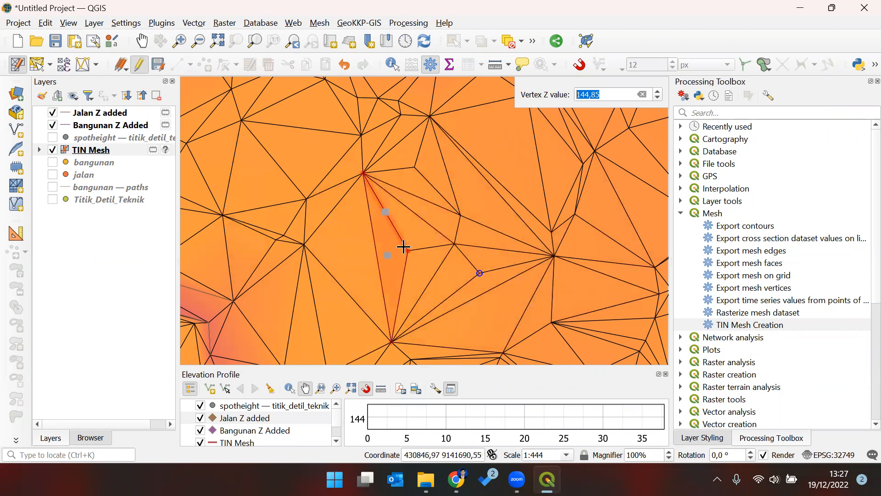
pyautogui.scroll(1, 399, 251)
pyautogui.scroll(-1, 400, 252)
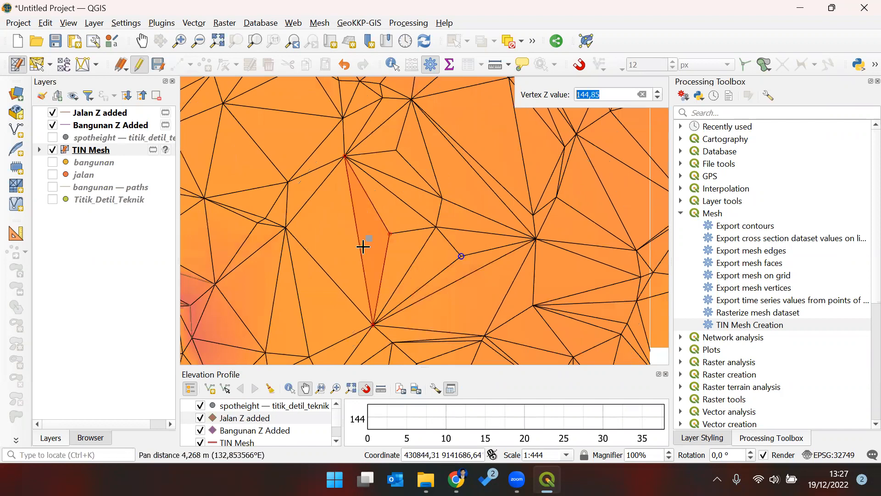
pyautogui.moveTo(506, 366); pyautogui.dragTo(505, 354)
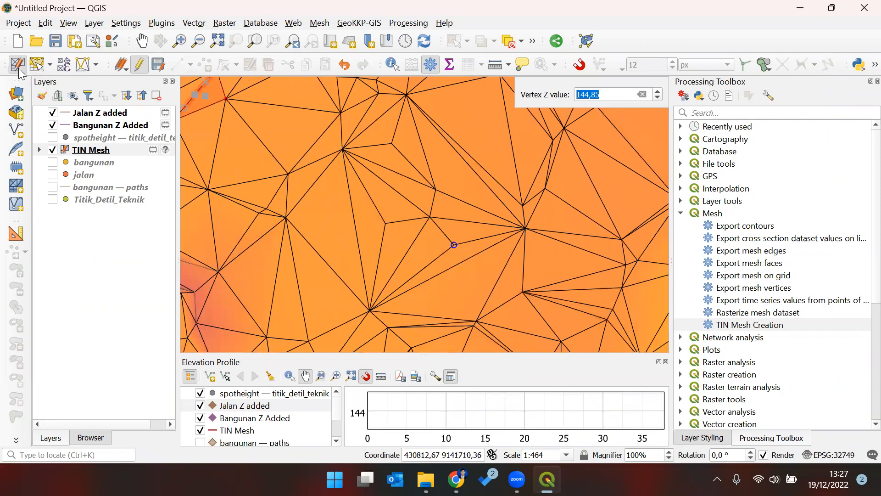
# - End the mesh editing session on the TIN Mesh layer
pyautogui.click(19, 69)
pyautogui.click(443, 250)
pyautogui.scroll(-1, 399, 212)
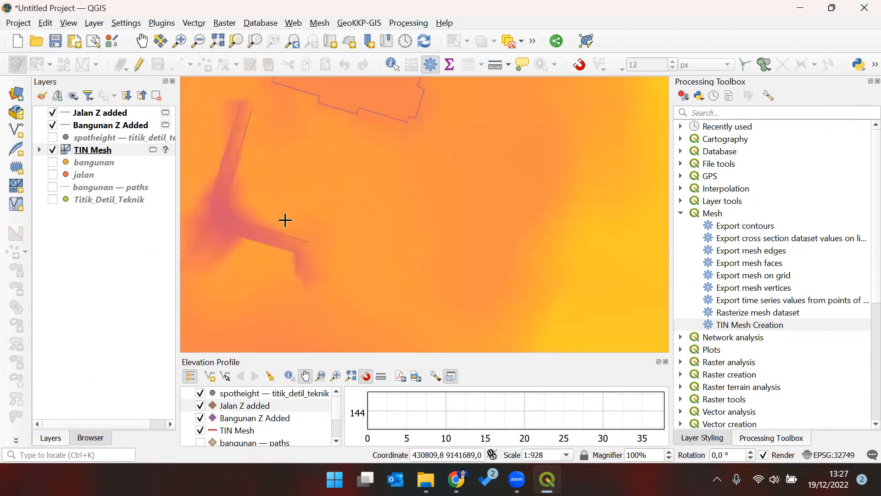
# - Examine the edited TIN Mesh surface around the building and road, and across the wider survey area
pyautogui.moveTo(285, 220); pyautogui.dragTo(384, 268)
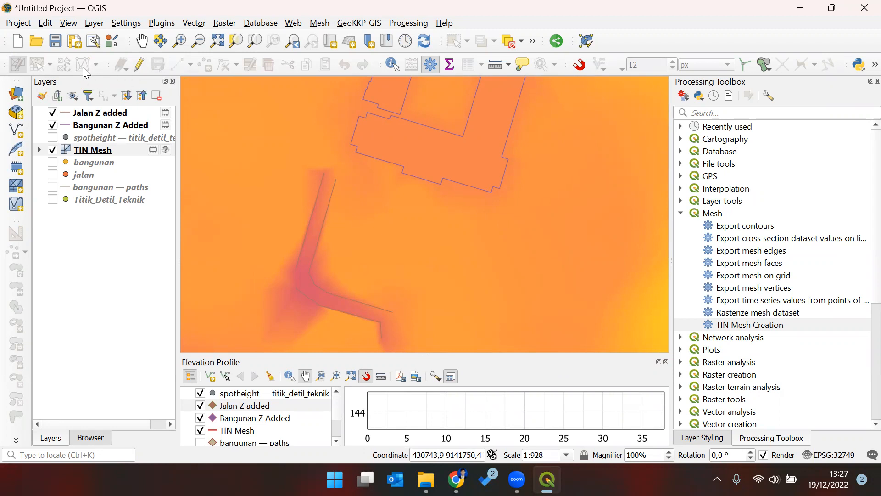
pyautogui.moveTo(376, 196); pyautogui.dragTo(407, 248)
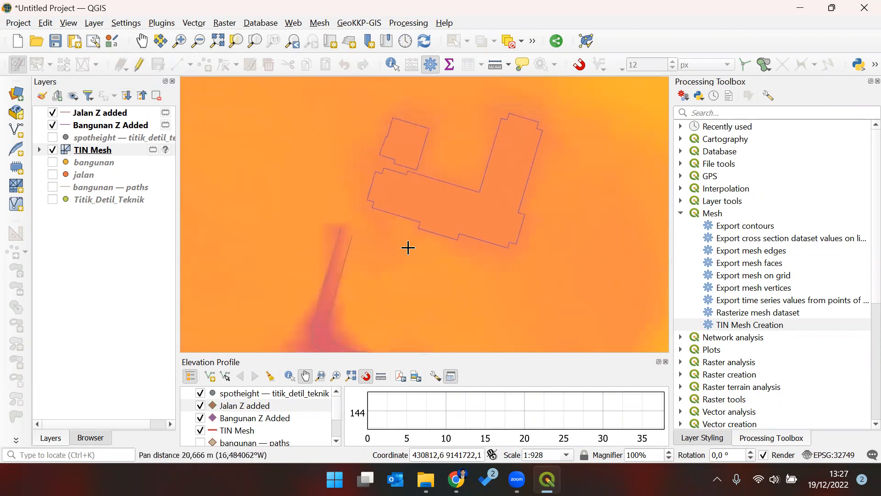
pyautogui.scroll(-1, 419, 227)
pyautogui.scroll(-1, 552, 240)
pyautogui.moveTo(498, 233); pyautogui.dragTo(444, 224)
pyautogui.moveTo(409, 327); pyautogui.dragTo(395, 248)
pyautogui.moveTo(468, 258); pyautogui.dragTo(419, 225)
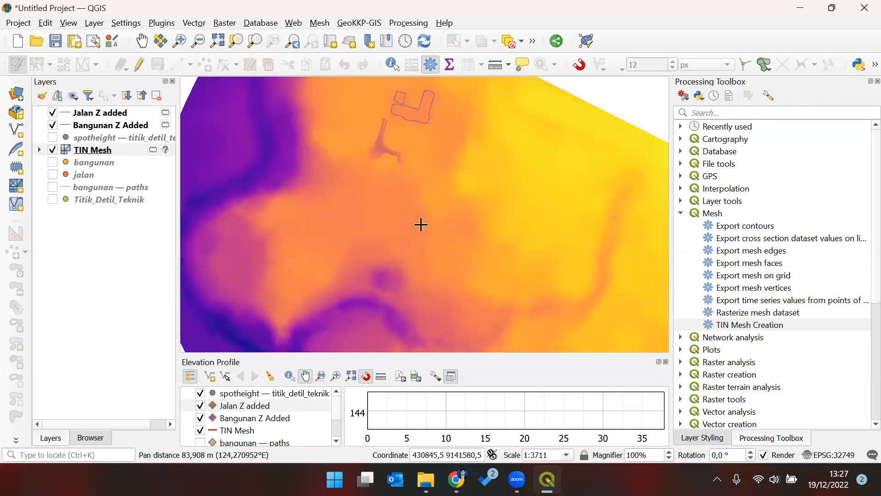
pyautogui.moveTo(294, 195); pyautogui.dragTo(337, 248)
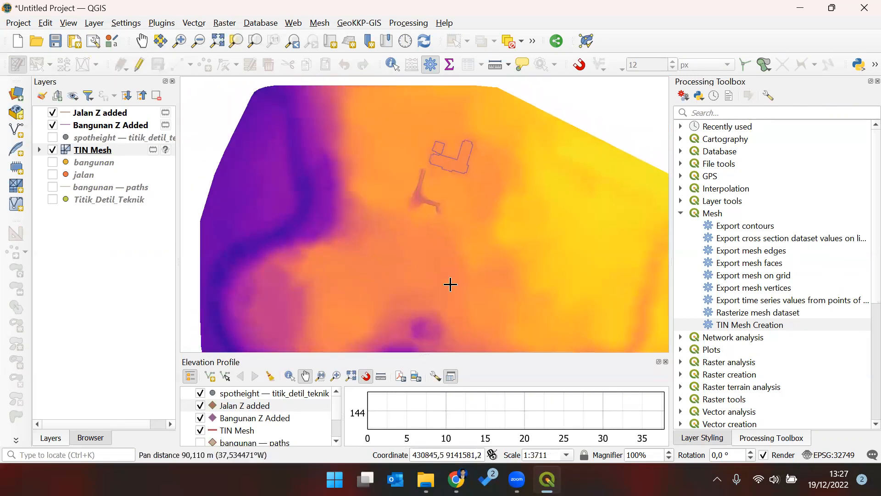
pyautogui.moveTo(487, 263); pyautogui.dragTo(476, 239)
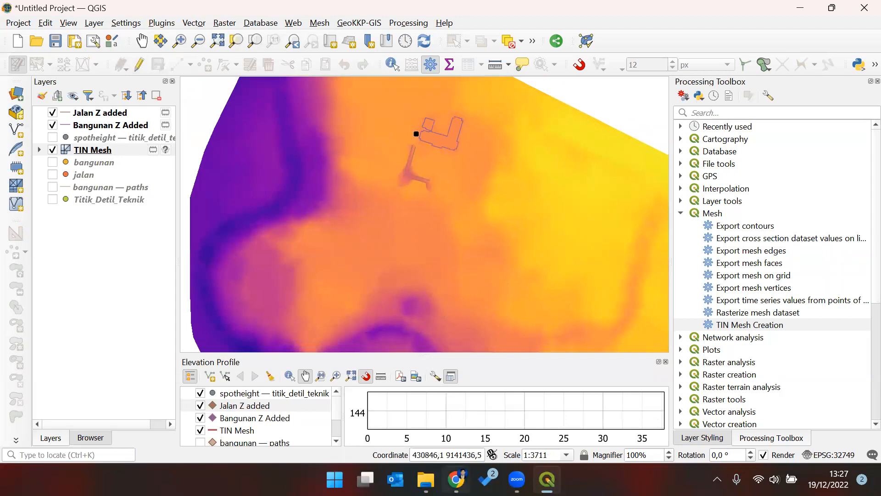
# - Switch to the Notion outline in Chrome, highlight the Editing Mesh item, and return to QGIS
pyautogui.click(456, 479)
pyautogui.moveTo(271, 370); pyautogui.dragTo(221, 374)
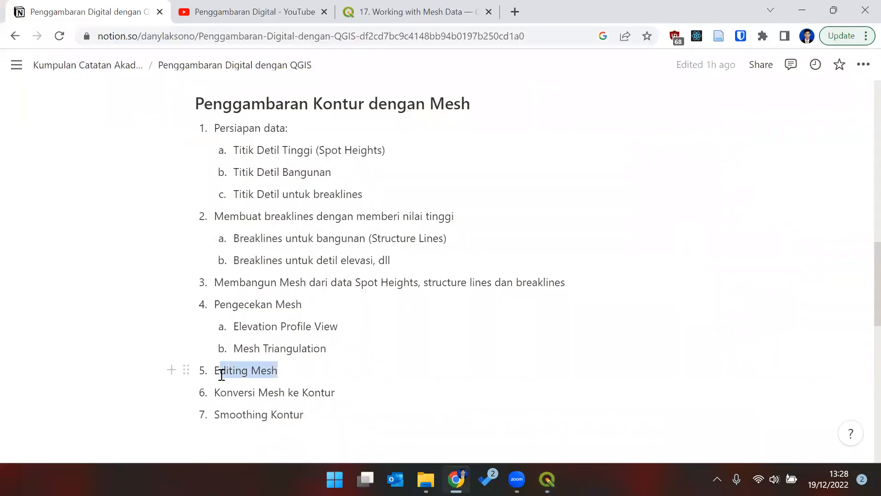
pyautogui.click(287, 374)
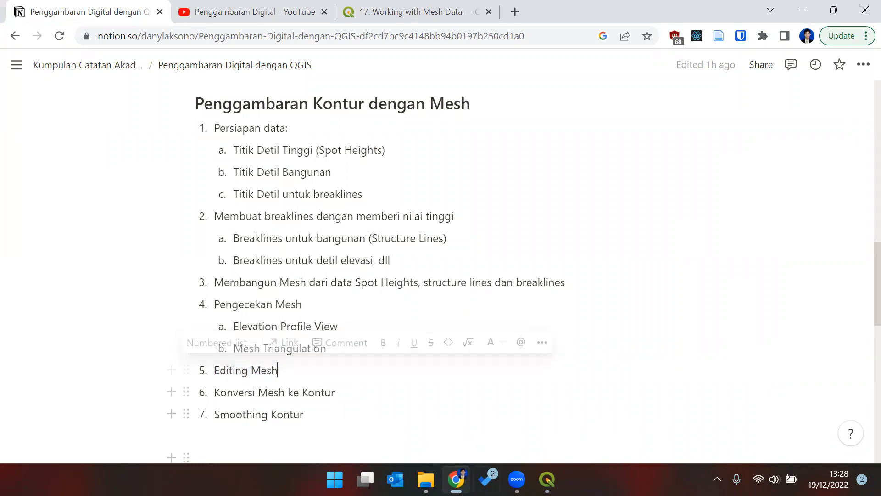
pyautogui.click(547, 480)
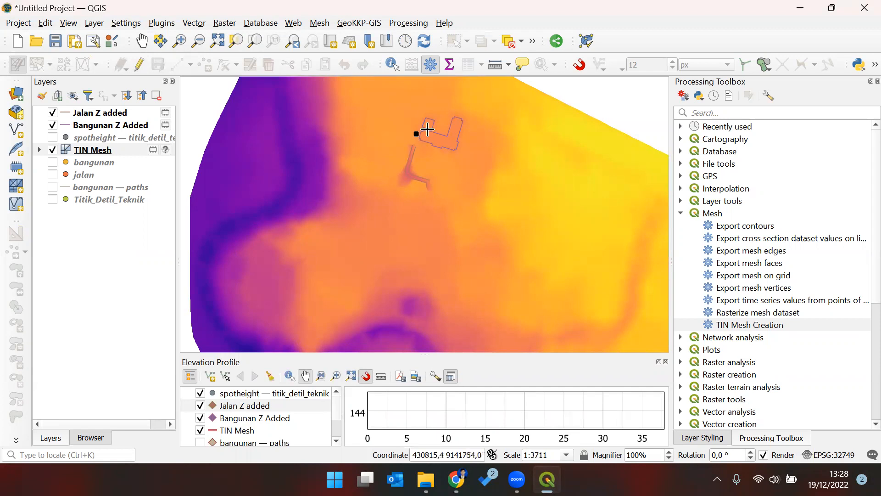
# - Open a new 3D map view of the building and road area, place its window over the map, and tilt the scene
pyautogui.scroll(1, 428, 130)
pyautogui.moveTo(466, 161); pyautogui.dragTo(455, 188)
pyautogui.click(41, 22)
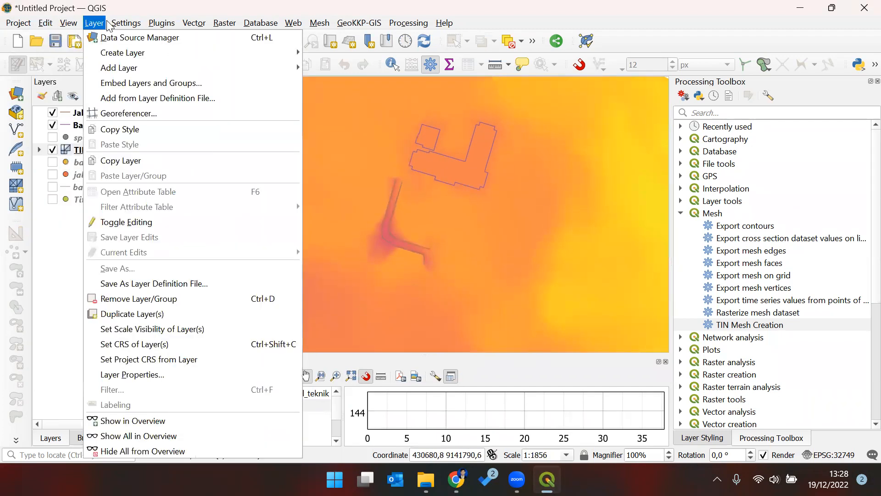
pyautogui.moveTo(183, 60)
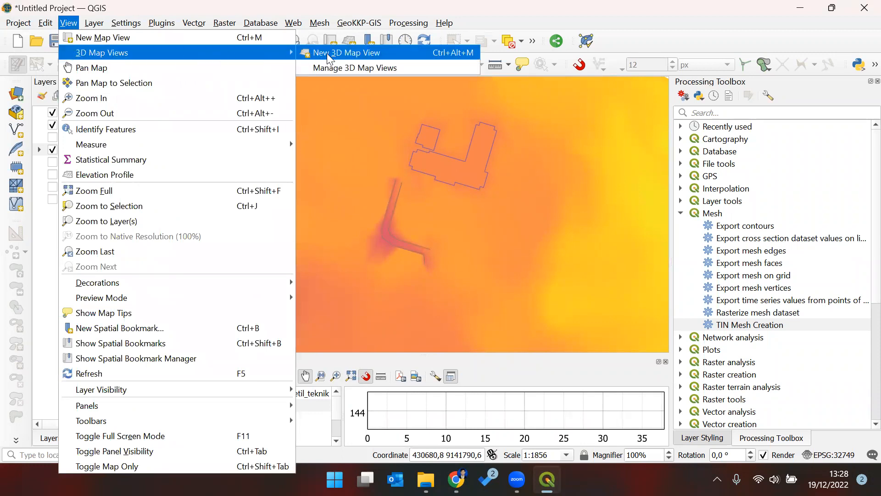
pyautogui.click(474, 107)
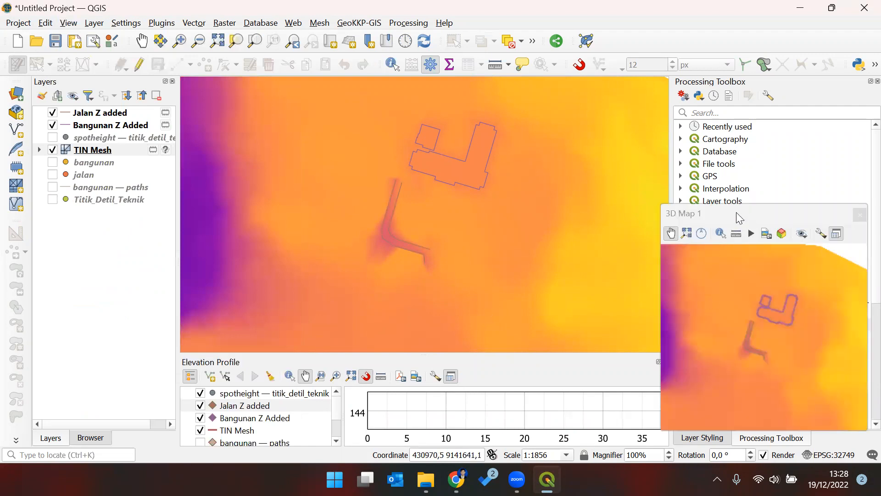
pyautogui.moveTo(739, 218); pyautogui.dragTo(469, 133)
pyautogui.moveTo(486, 240); pyautogui.dragTo(536, 236)
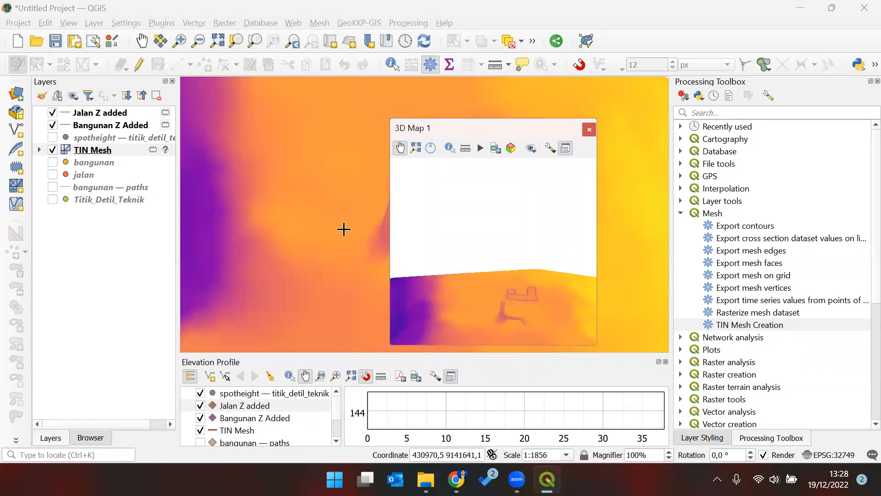
# - Open the TIN Mesh layer's styling and assign the layer the CRS WGS 84 / UTM zone 49S (EPSG:32749)
pyautogui.click(91, 150)
pyautogui.click(704, 440)
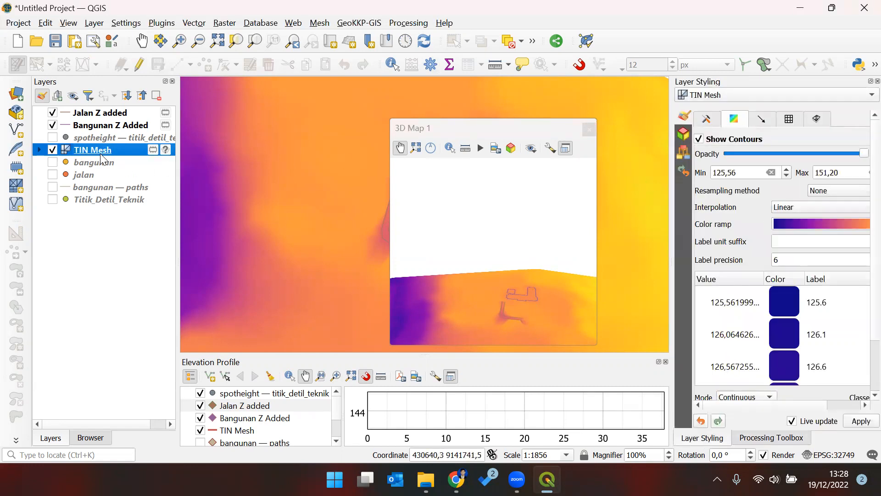
pyautogui.click(165, 151)
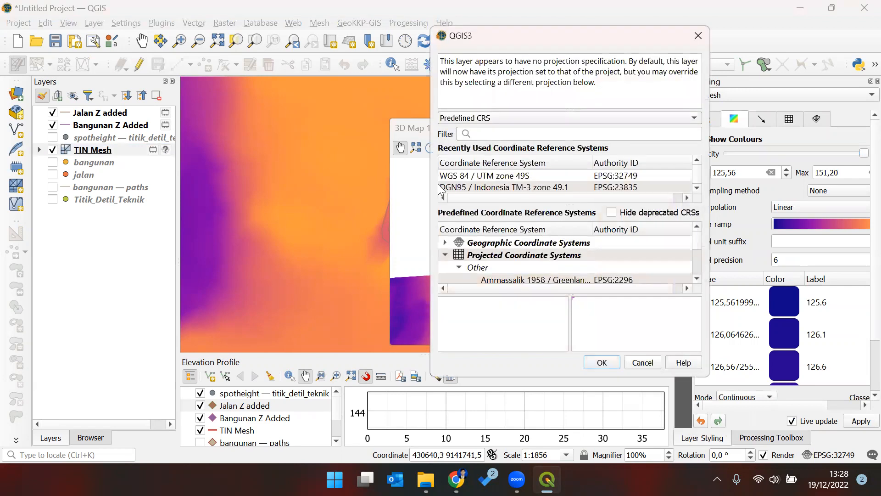
pyautogui.click(602, 363)
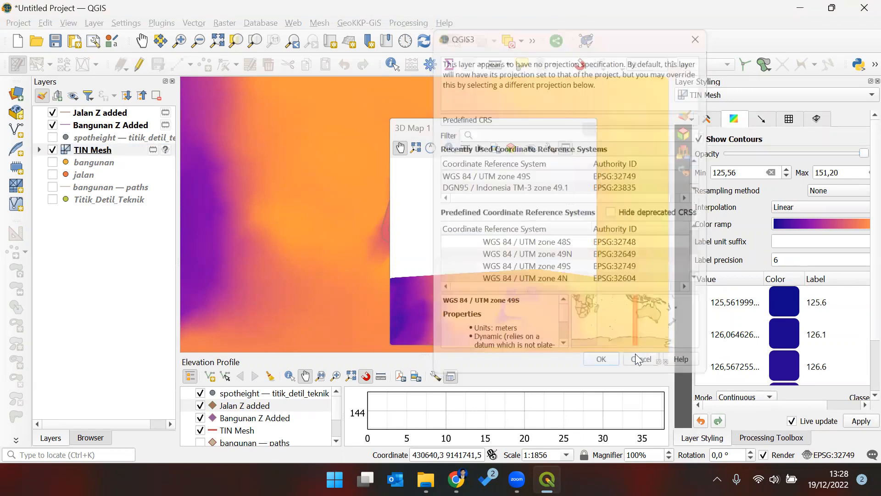
# - Enable the 3D renderer for the TIN Mesh layer
pyautogui.click(685, 134)
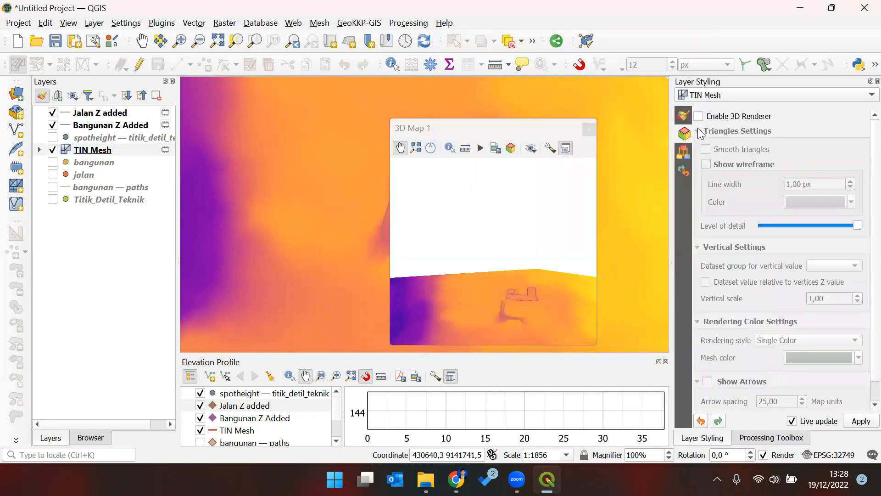
pyautogui.click(698, 116)
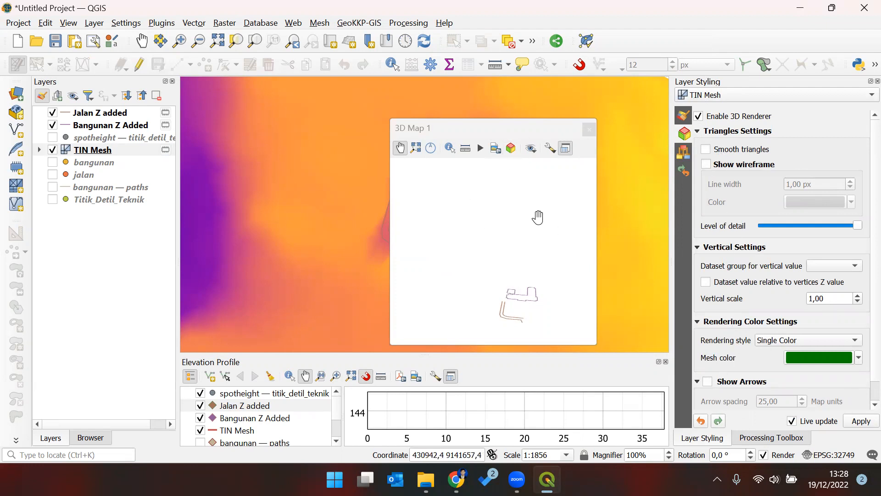
pyautogui.click(510, 231)
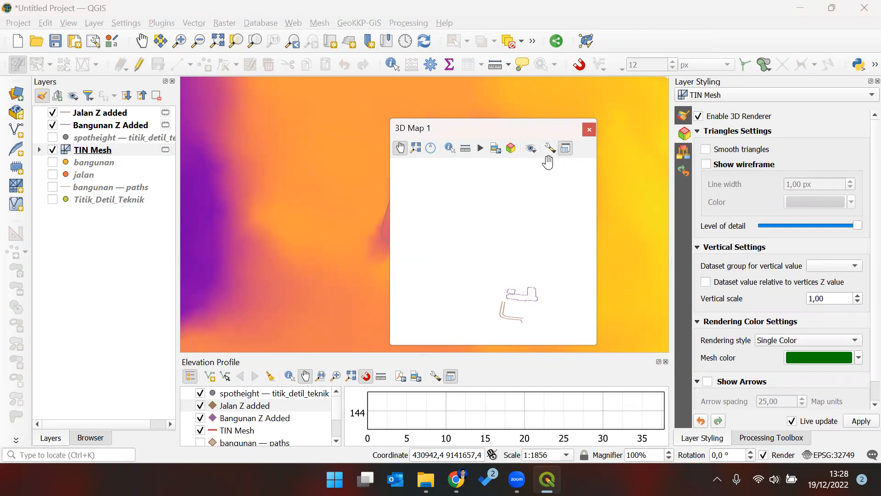
# - Set the 3D rendering of the Bangunan Z Added layer to Single Symbol
pyautogui.click(104, 113)
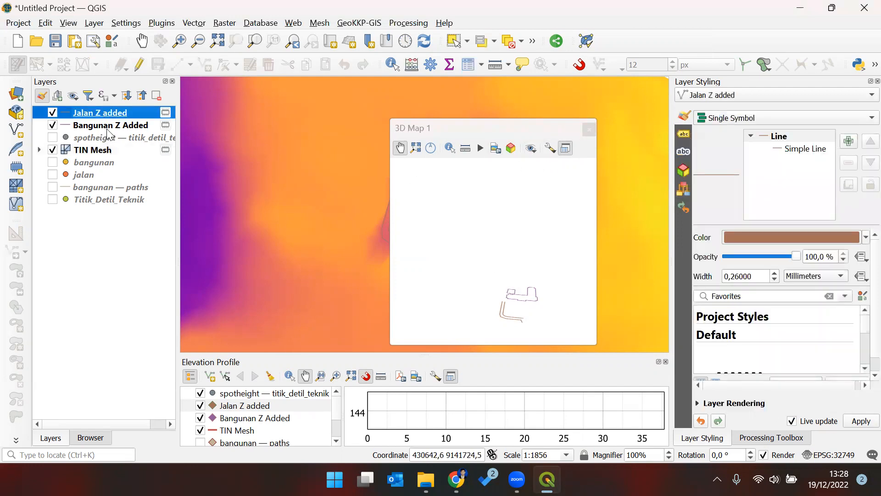
pyautogui.click(109, 126)
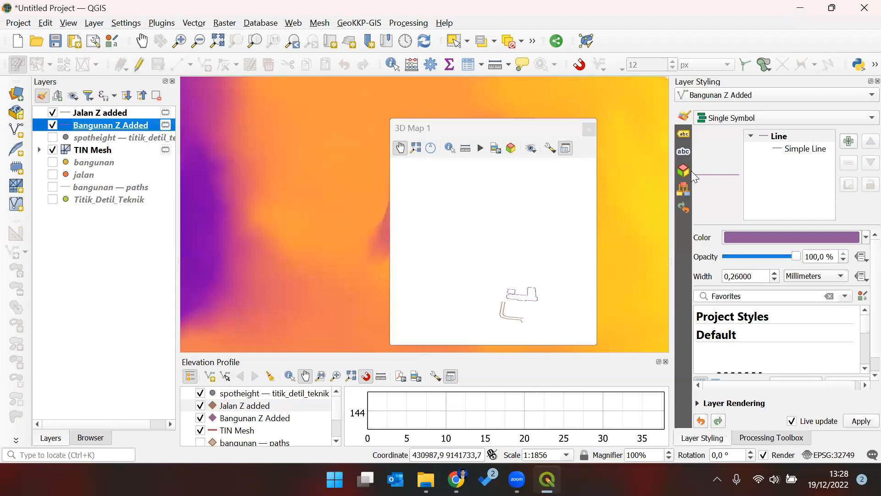
pyautogui.click(684, 170)
pyautogui.click(724, 122)
pyautogui.click(723, 130)
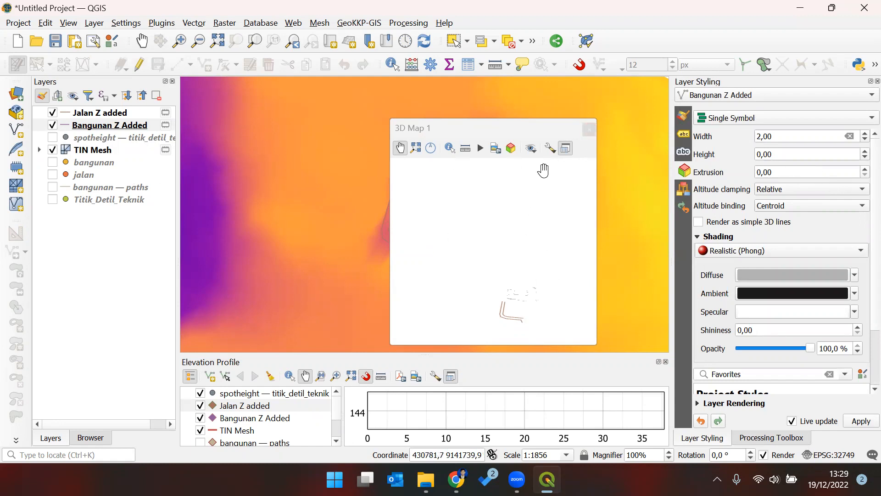
# - Close the 3D map view and the elevation profile, and bring up the Processing Toolbox
pyautogui.click(589, 130)
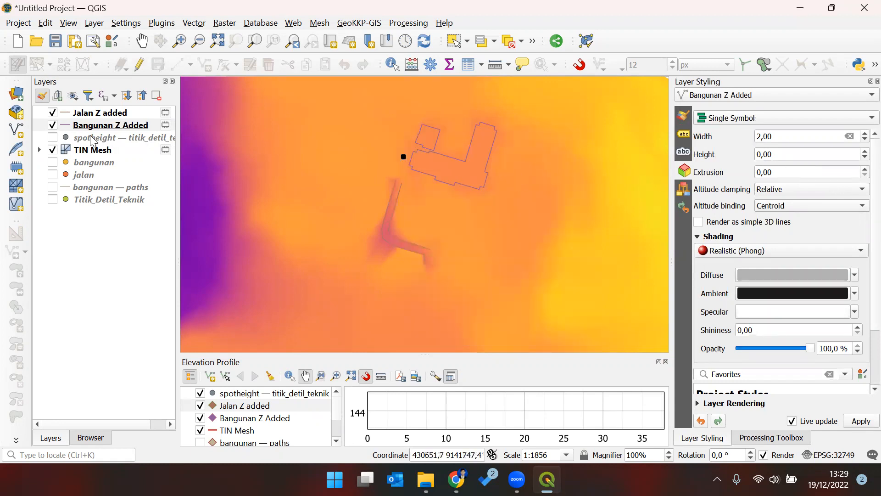
pyautogui.click(666, 361)
pyautogui.click(745, 438)
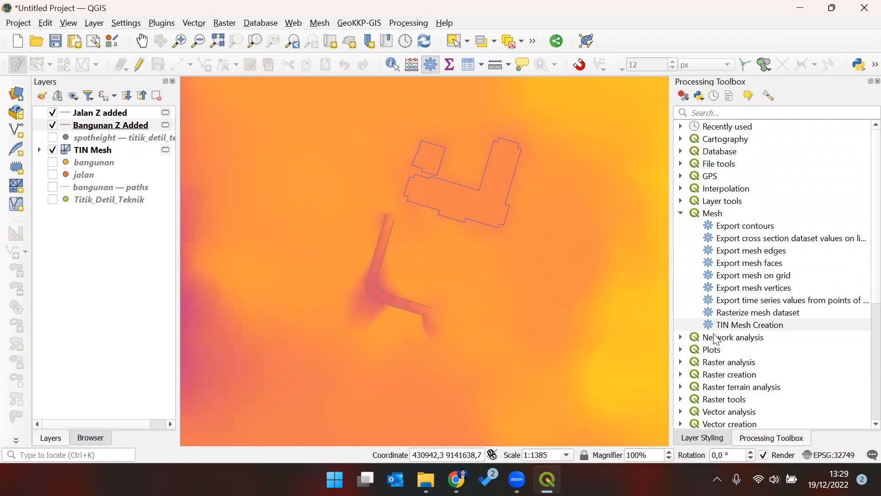
# - Examine the full extent of the TIN mesh, zoom back to the building and road, and briefly check Chrome before returning to QGIS
pyautogui.click(730, 325)
pyautogui.scroll(-1, 453, 297)
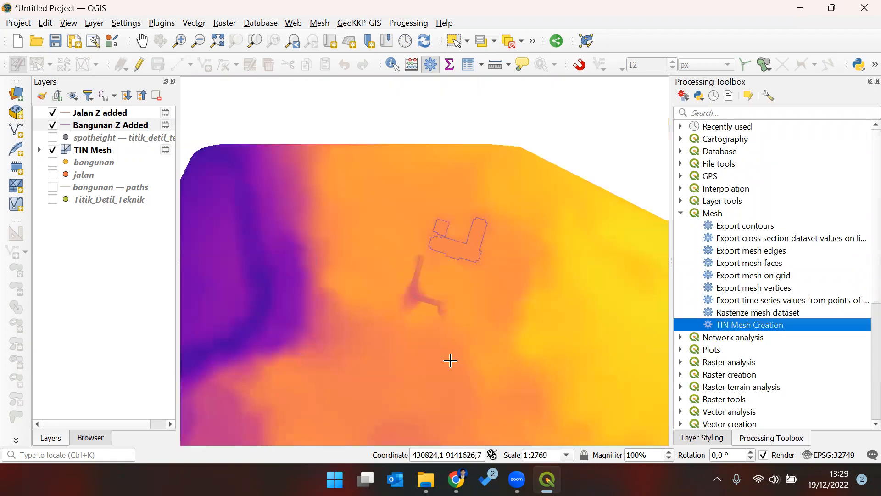
pyautogui.moveTo(450, 360); pyautogui.dragTo(448, 271)
pyautogui.scroll(-1, 446, 271)
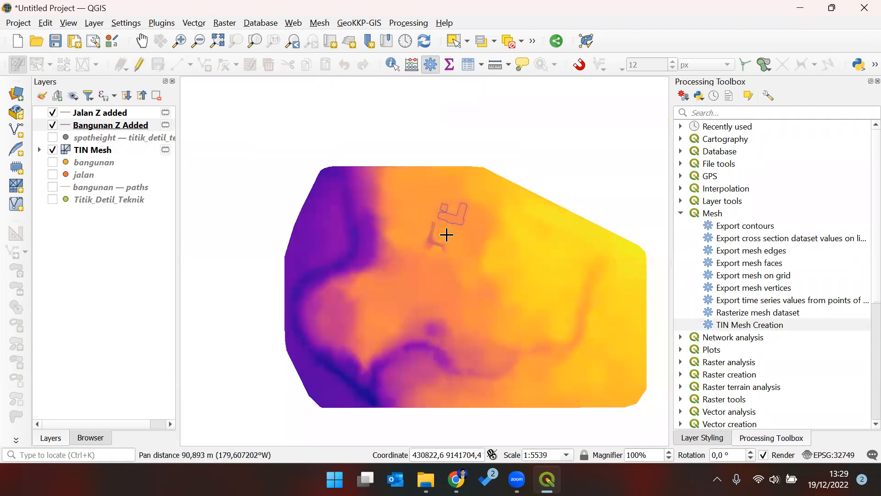
pyautogui.scroll(2, 426, 256)
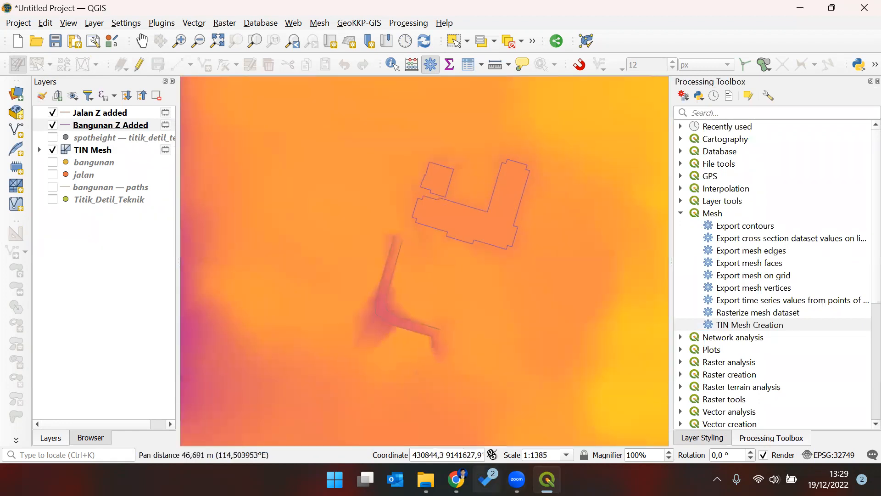
pyautogui.click(457, 479)
pyautogui.click(455, 478)
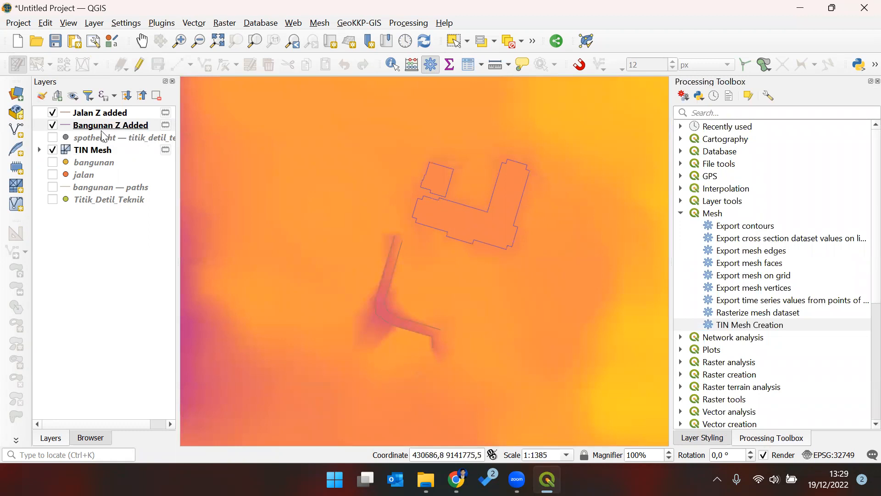
# - Hide the Bangunan Z Added and Jalan Z added layers so only the TIN Mesh is displayed
pyautogui.click(53, 125)
pyautogui.click(53, 112)
pyautogui.scroll(-1, 311, 221)
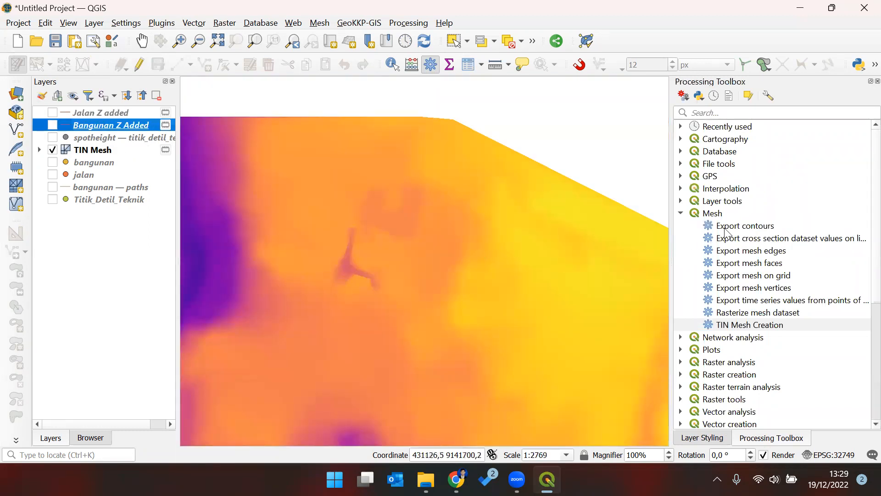
# - Open the Export contours algorithm with TIN Mesh as the input mesh layer
pyautogui.click(705, 229)
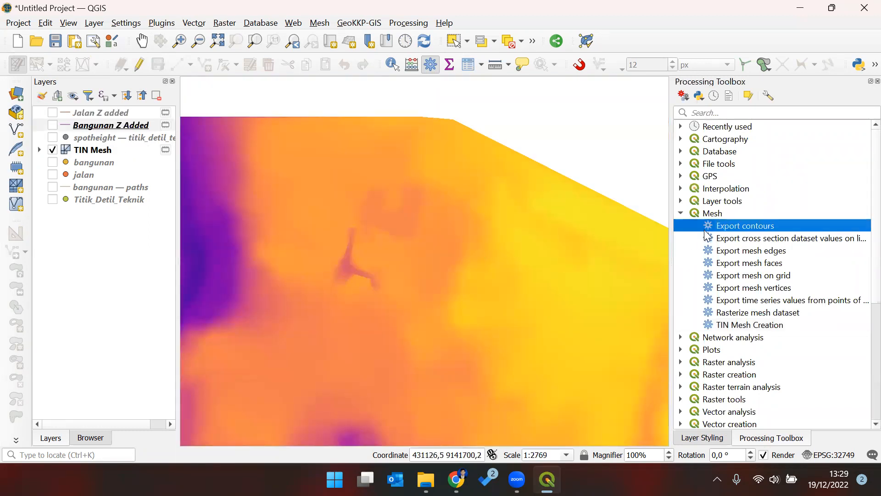
pyautogui.doubleClick(734, 226)
pyautogui.click(554, 105)
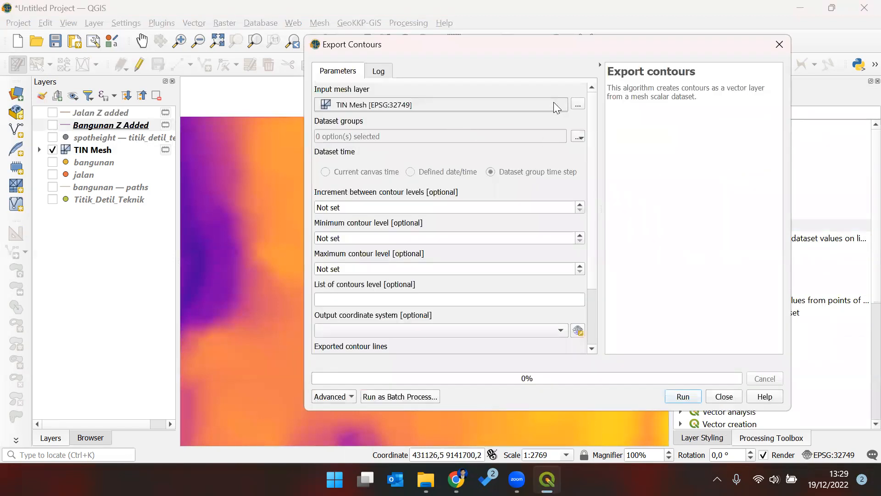
pyautogui.click(495, 105)
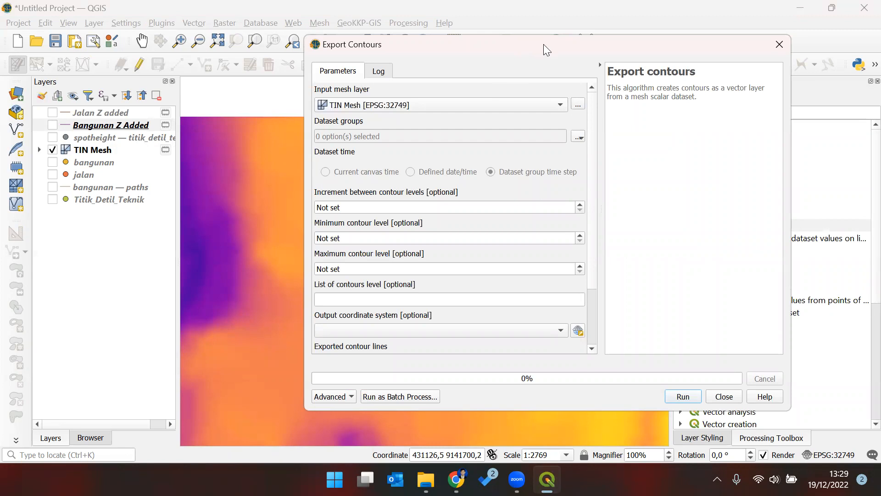
# - Select the Bed Elevation dataset group as the source for the exported contours
pyautogui.moveTo(544, 44); pyautogui.dragTo(544, 57)
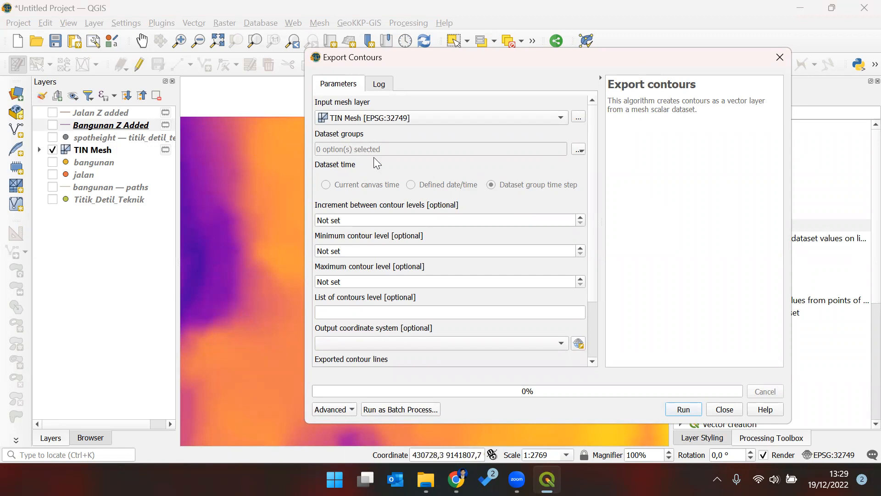
pyautogui.click(580, 150)
pyautogui.click(608, 178)
pyautogui.click(350, 122)
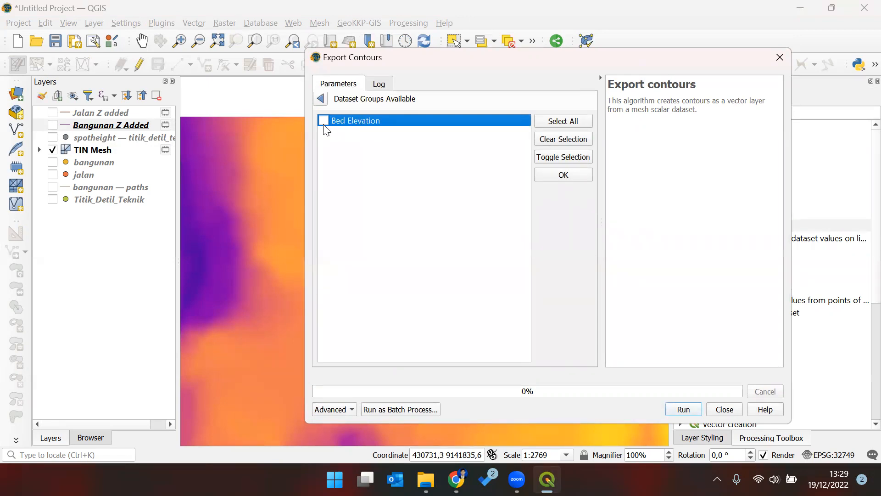
pyautogui.moveTo(517, 54); pyautogui.dragTo(498, 52)
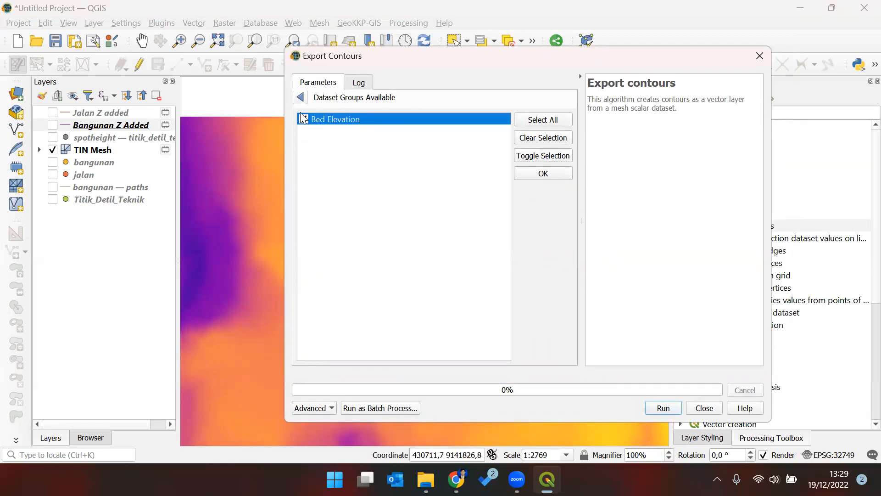
pyautogui.click(301, 97)
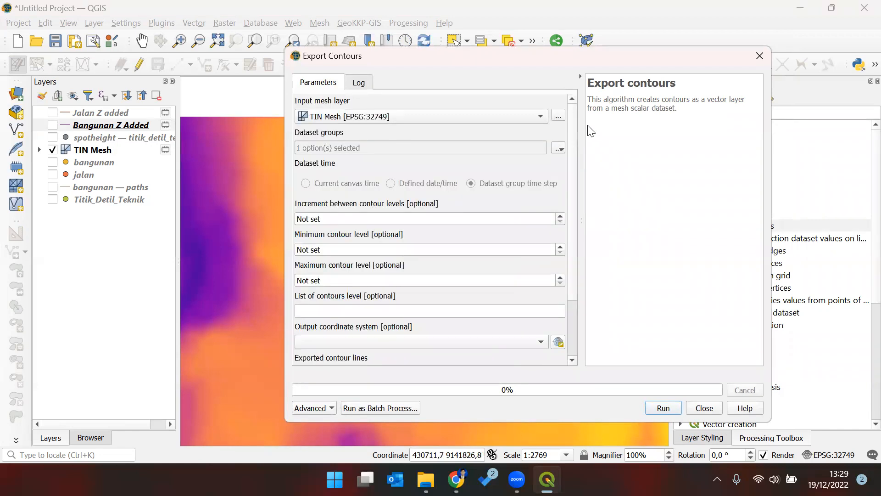
pyautogui.click(559, 148)
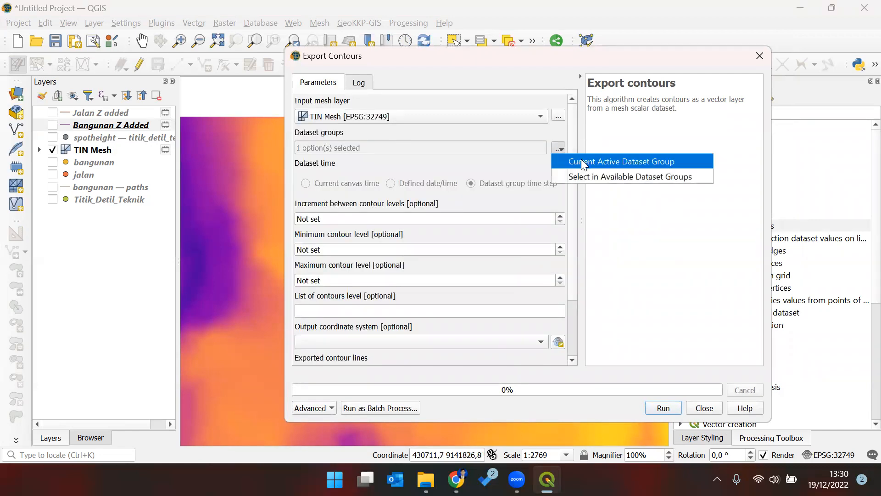
pyautogui.click(451, 164)
# - Set the contour increment to 0.25, the minimum contour level to 120 and the maximum contour level to 150
pyautogui.click(330, 219)
pyautogui.moveTo(329, 220); pyautogui.dragTo(283, 218)
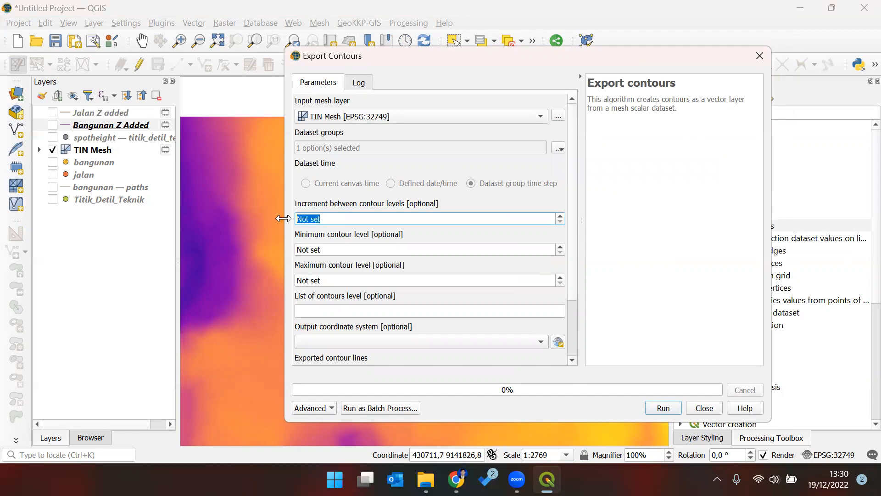
pyautogui.write('0.25')
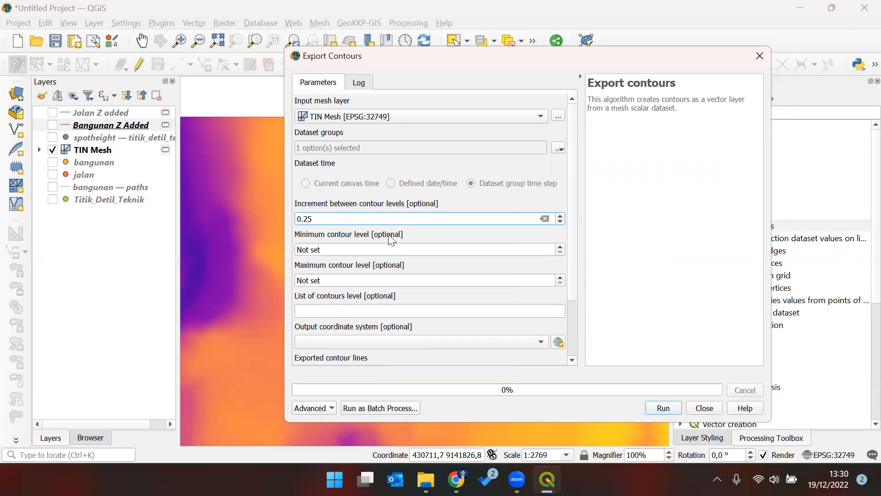
pyautogui.moveTo(328, 250); pyautogui.dragTo(291, 241)
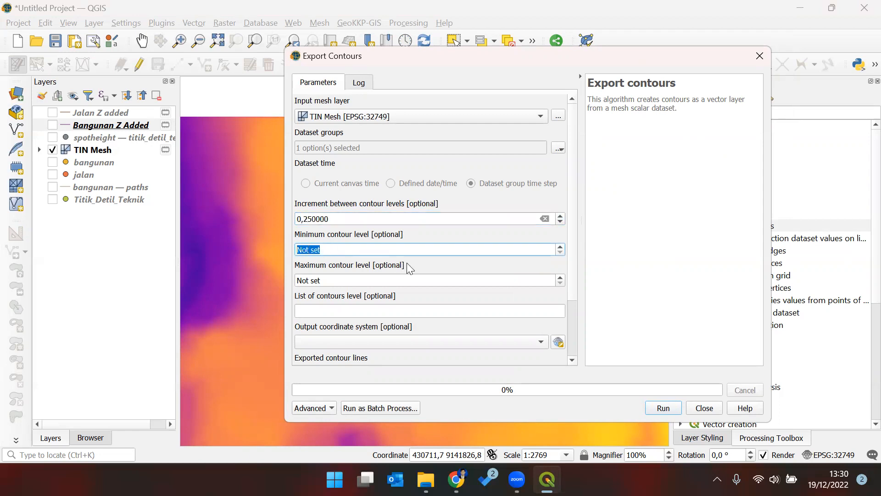
pyautogui.write('120')
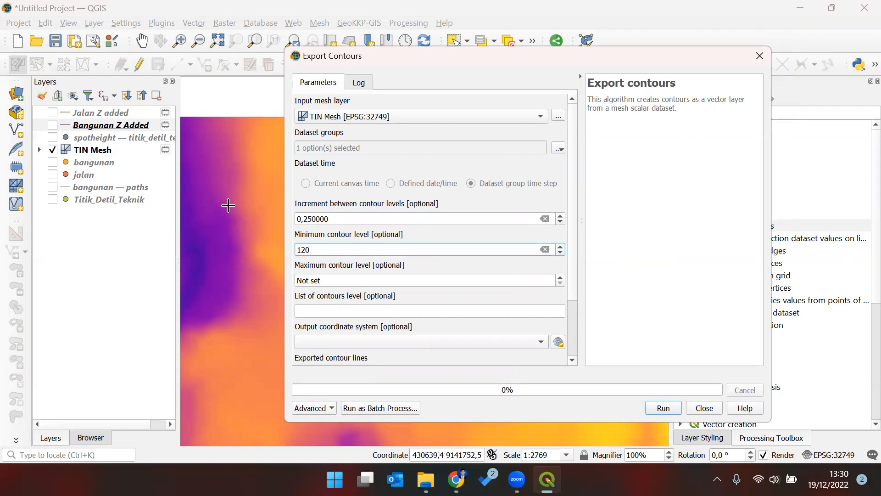
pyautogui.moveTo(338, 280); pyautogui.dragTo(279, 285)
pyautogui.write('150')
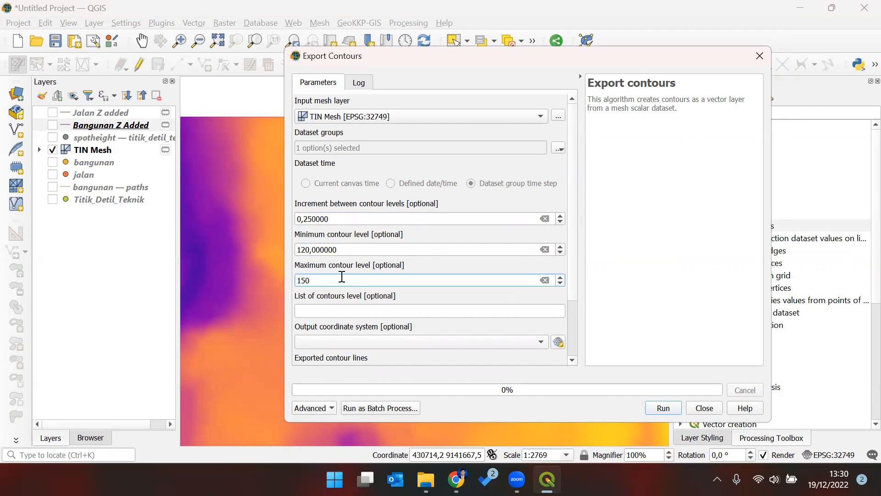
# - Set the output coordinate system to the project CRS EPSG:32749, run the contour export to temporary layers, and close the dialog
pyautogui.click(355, 309)
pyautogui.moveTo(573, 298); pyautogui.dragTo(576, 353)
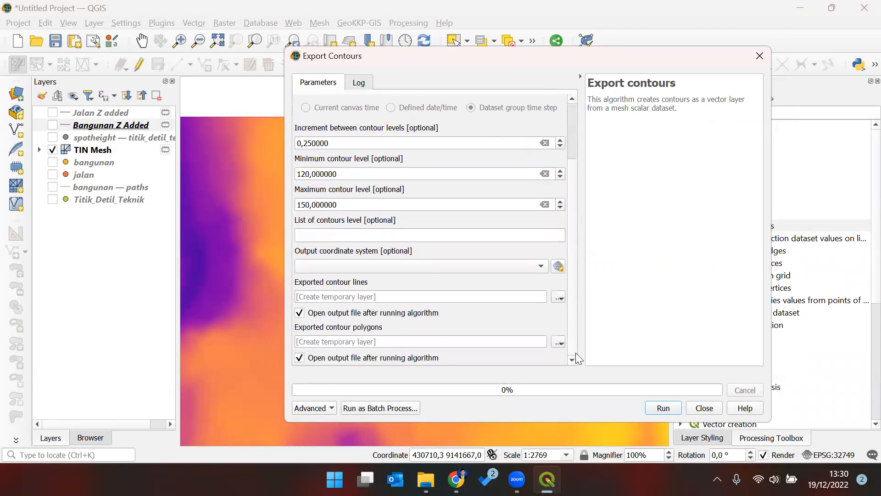
pyautogui.click(525, 264)
pyautogui.click(530, 276)
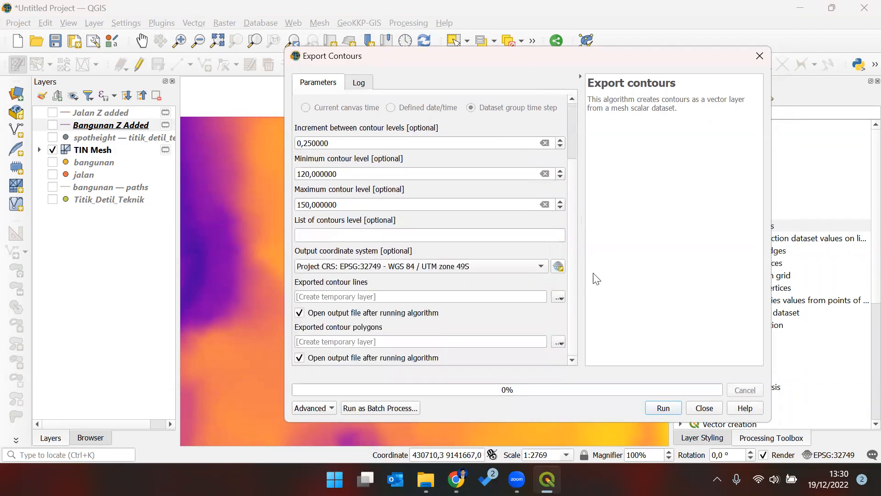
pyautogui.click(663, 407)
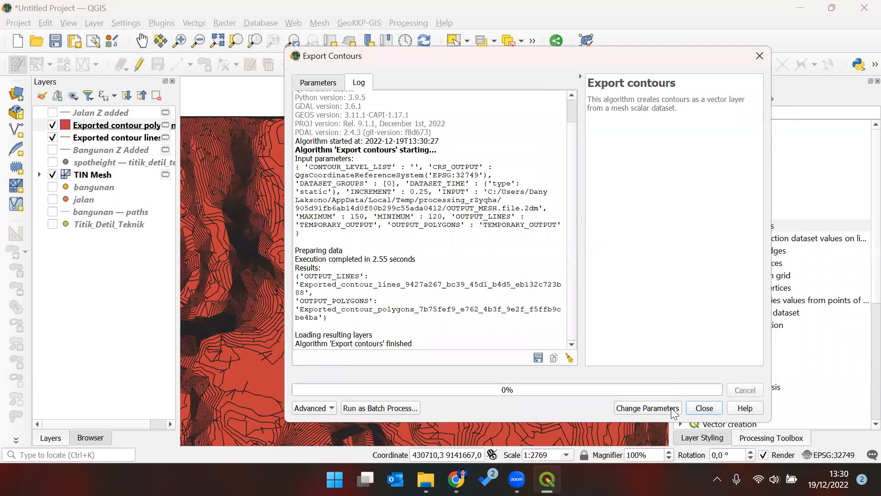
pyautogui.click(704, 408)
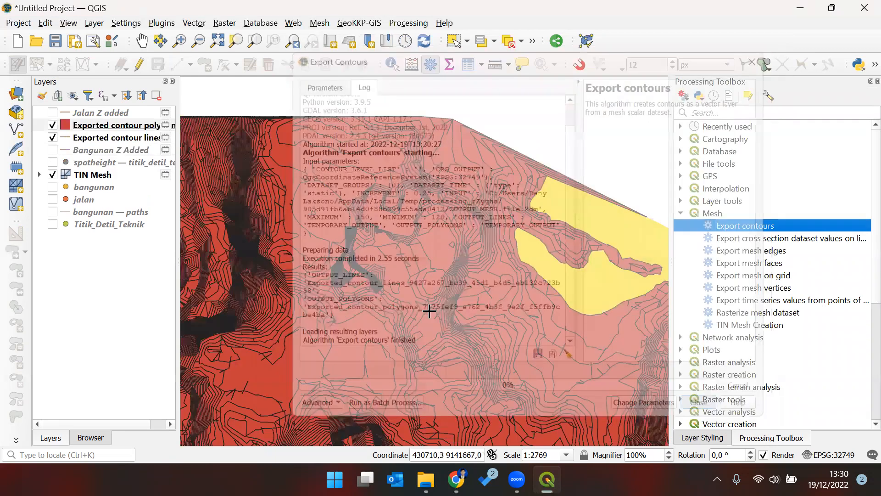
# - Hide the exported contour polygons layer, leaving the exported contour lines selected over the TIN Mesh
pyautogui.moveTo(244, 197); pyautogui.dragTo(345, 226)
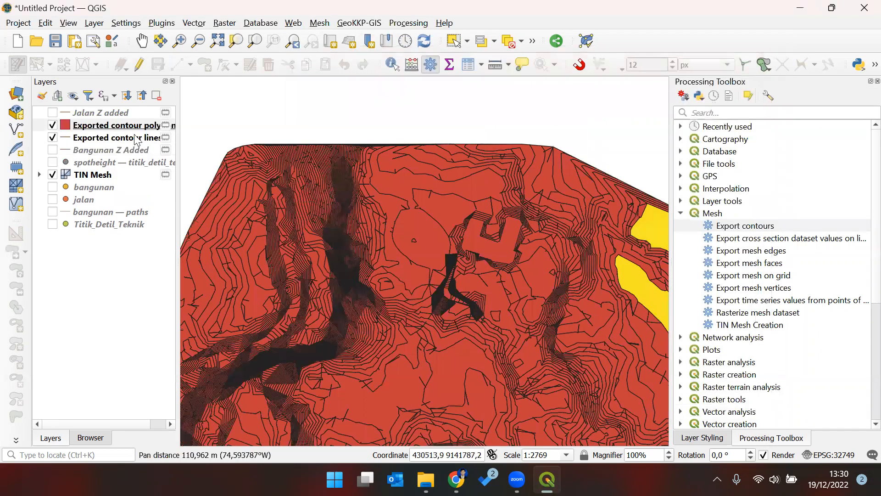
pyautogui.click(129, 139)
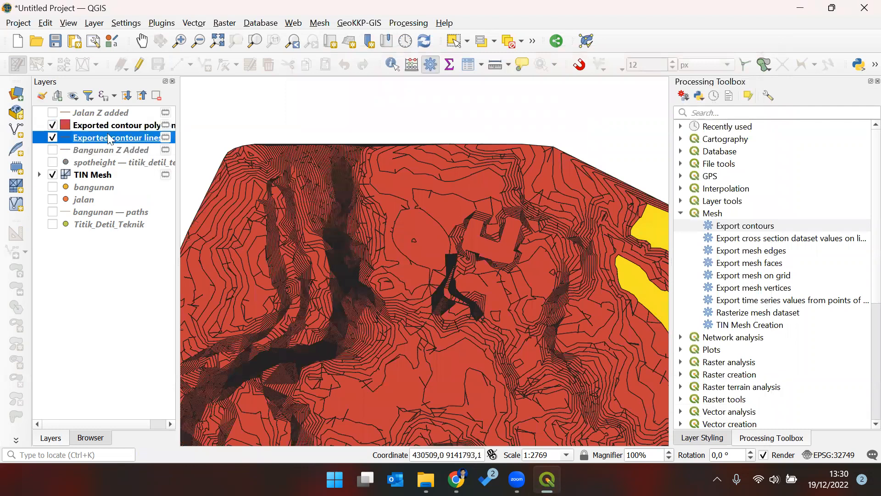
pyautogui.click(52, 124)
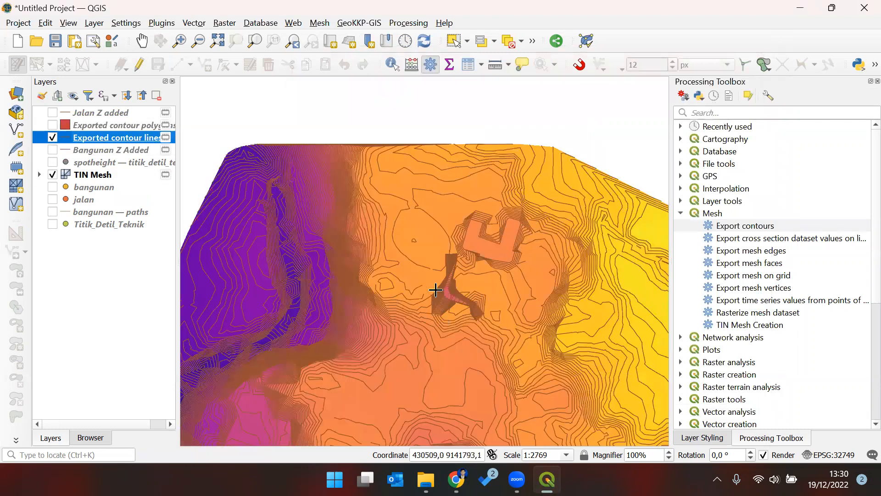
# - Examine the exported contour lines over the TIN Mesh around the road junction and the U-shaped building
pyautogui.moveTo(437, 291); pyautogui.dragTo(416, 273)
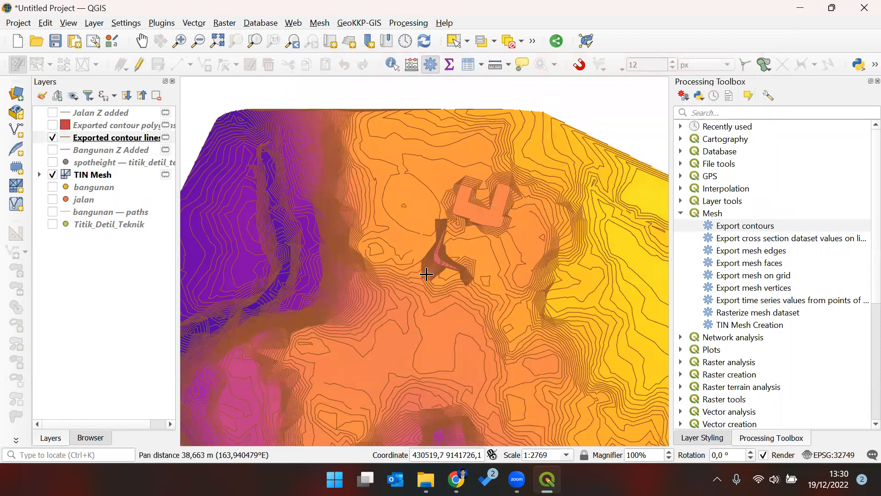
pyautogui.scroll(1, 488, 203)
pyautogui.scroll(2, 420, 190)
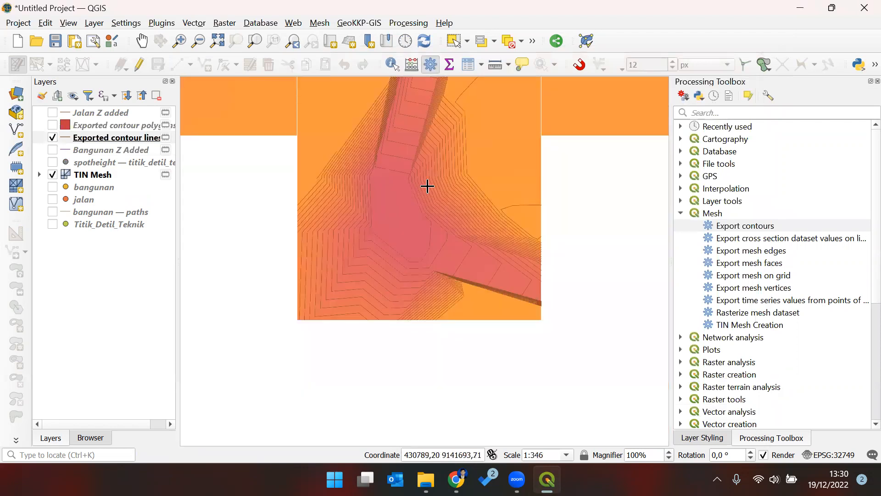
pyautogui.moveTo(437, 170); pyautogui.dragTo(411, 293)
pyautogui.moveTo(367, 220); pyautogui.dragTo(367, 294)
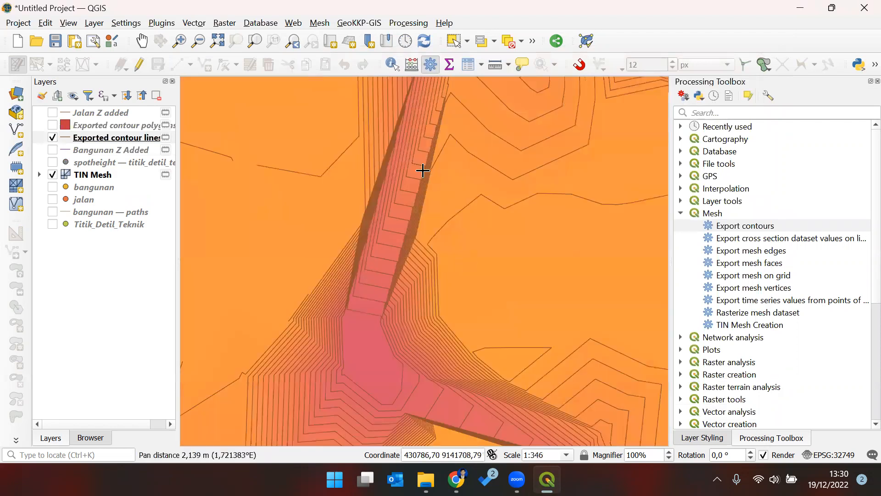
pyautogui.scroll(-1, 410, 167)
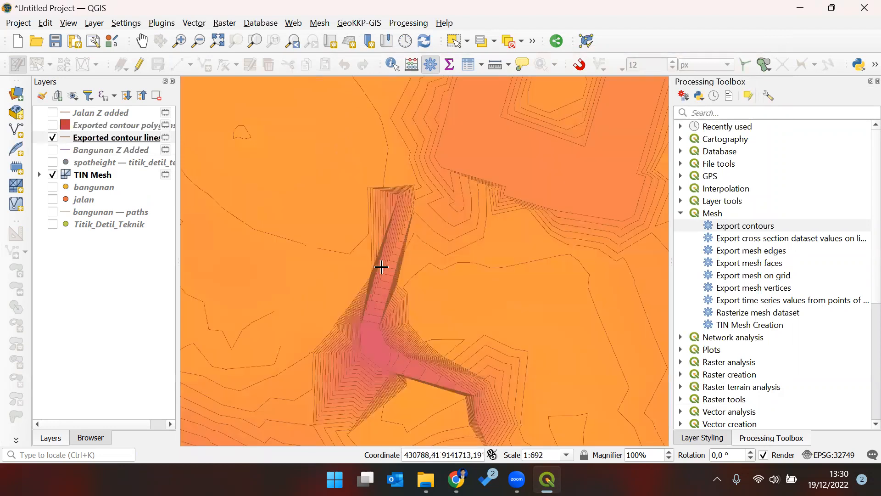
pyautogui.moveTo(431, 297); pyautogui.dragTo(371, 353)
pyautogui.moveTo(434, 359); pyautogui.dragTo(423, 345)
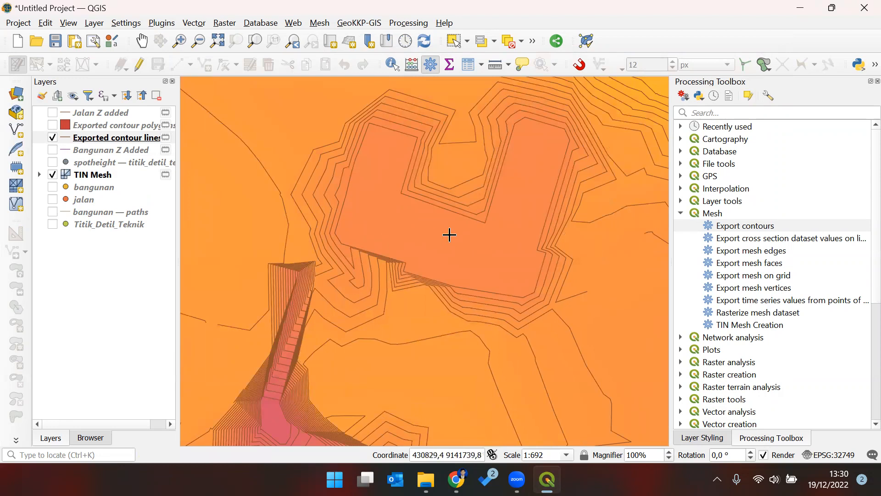
pyautogui.moveTo(400, 333); pyautogui.dragTo(438, 236)
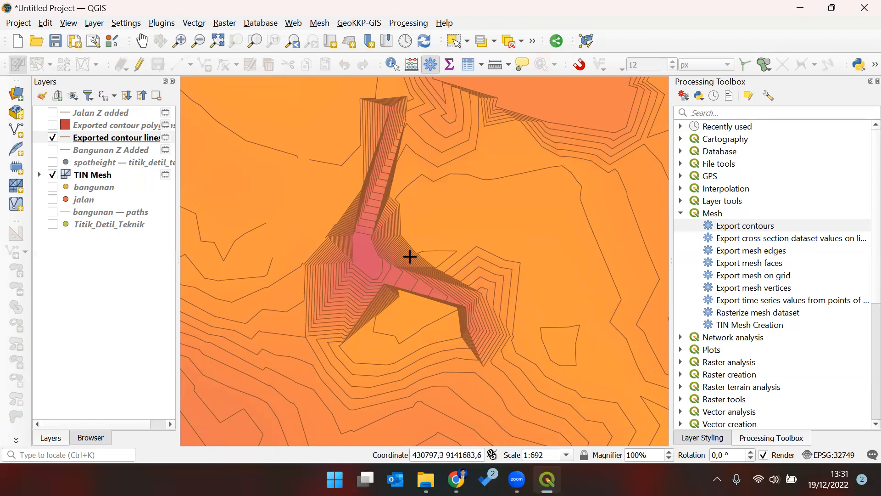
# - Inspect the contour lines on the terrain around the road and along the steep western slopes, with and without the TIN Mesh
pyautogui.scroll(-1, 370, 292)
pyautogui.moveTo(291, 309); pyautogui.dragTo(370, 332)
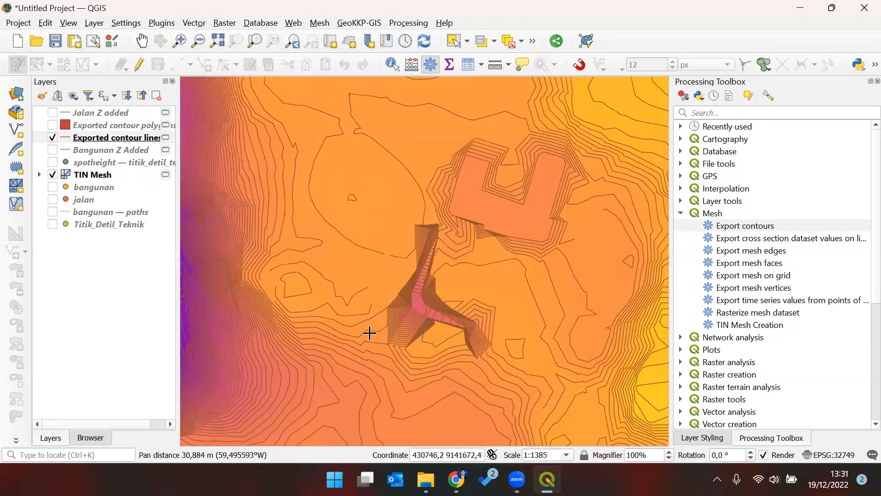
pyautogui.scroll(1, 444, 297)
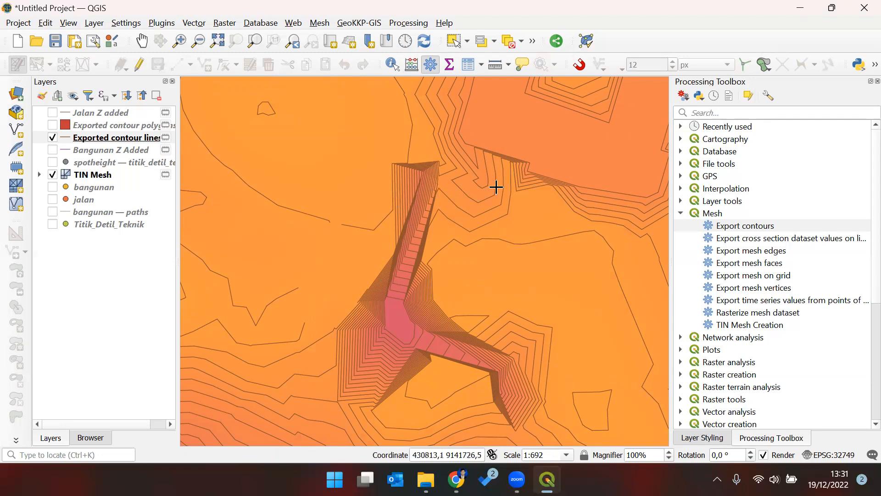
pyautogui.scroll(-1, 357, 293)
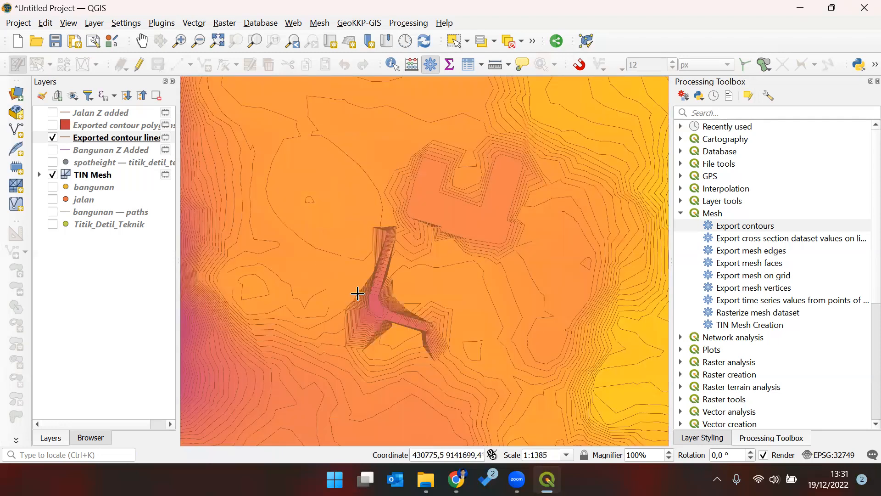
pyautogui.moveTo(318, 368); pyautogui.dragTo(384, 289)
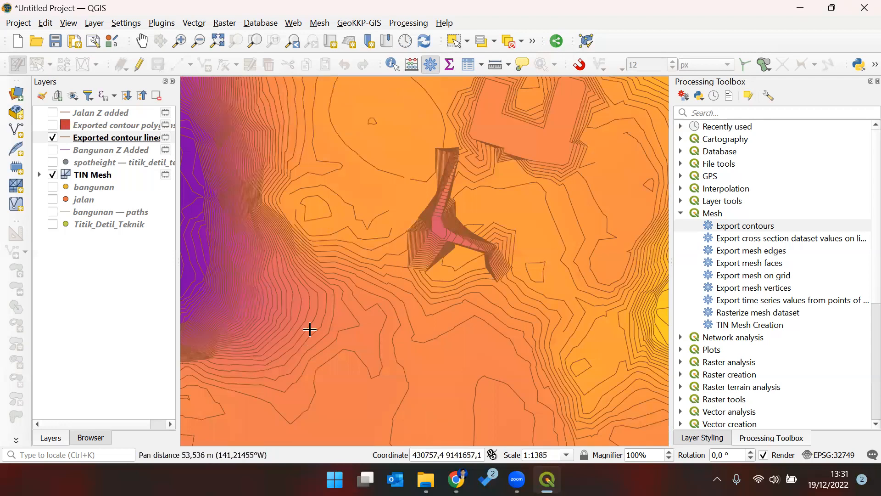
pyautogui.moveTo(310, 330); pyautogui.dragTo(381, 270)
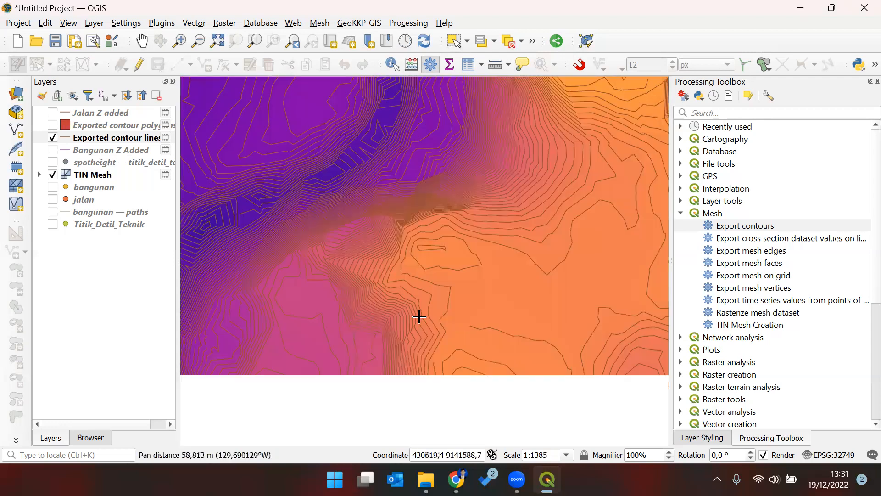
pyautogui.moveTo(556, 319); pyautogui.dragTo(494, 320)
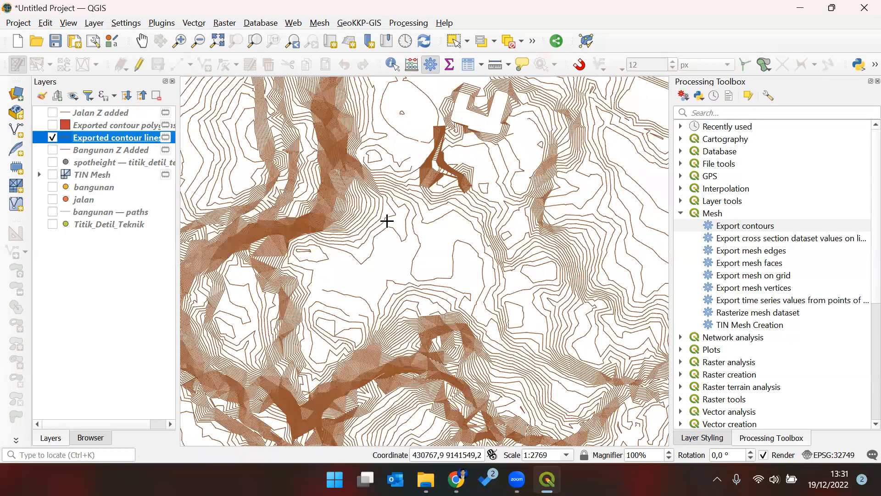
pyautogui.scroll(3, 387, 221)
pyautogui.scroll(-1, 417, 258)
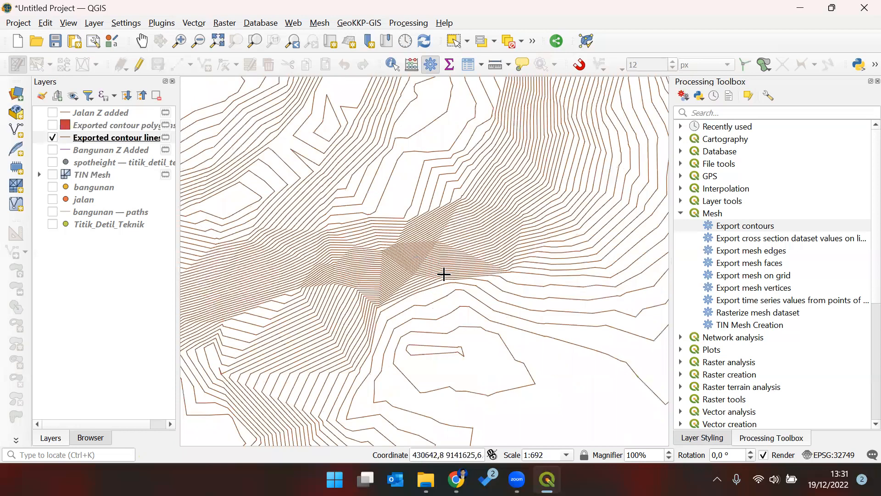
# - Find the vector geometry Smooth algorithm by searching the processing tools for "smooth" and open it
pyautogui.click(732, 114)
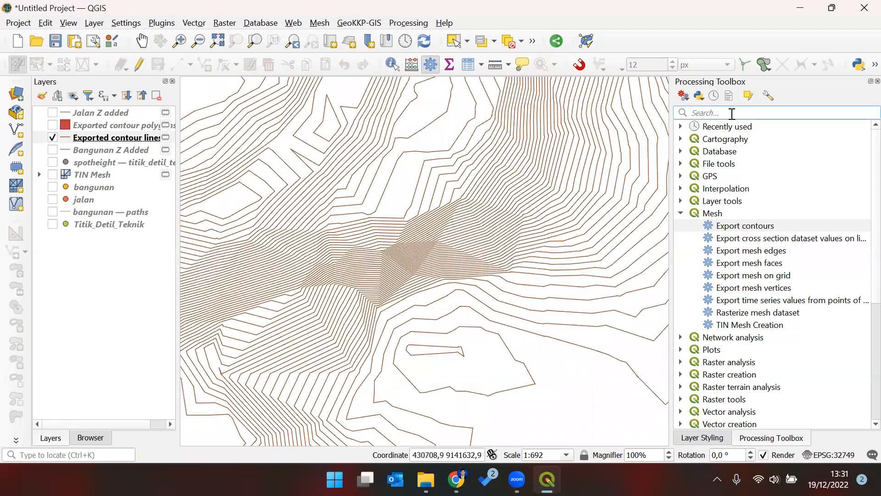
pyautogui.write('smooth')
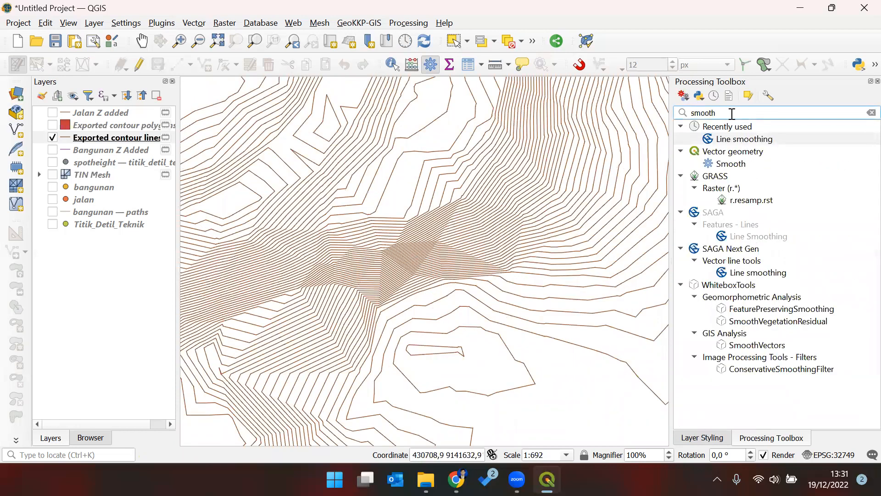
pyautogui.click(733, 165)
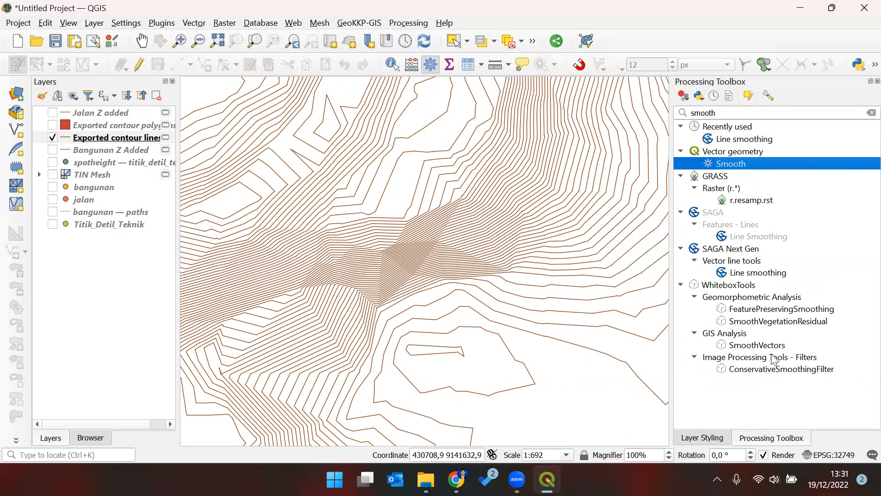
pyautogui.doubleClick(756, 166)
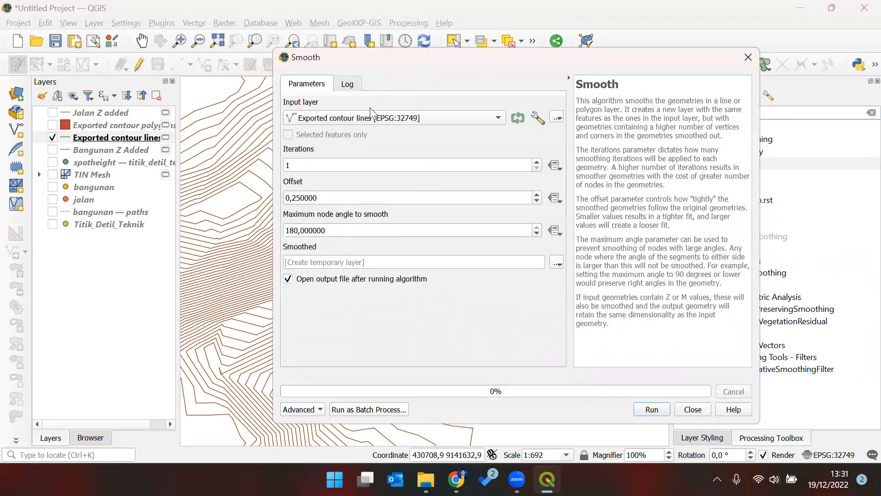
# - Smooth the exported contour lines with 8 iterations into a temporary layer and close the dialog
pyautogui.moveTo(290, 166); pyautogui.dragTo(283, 167)
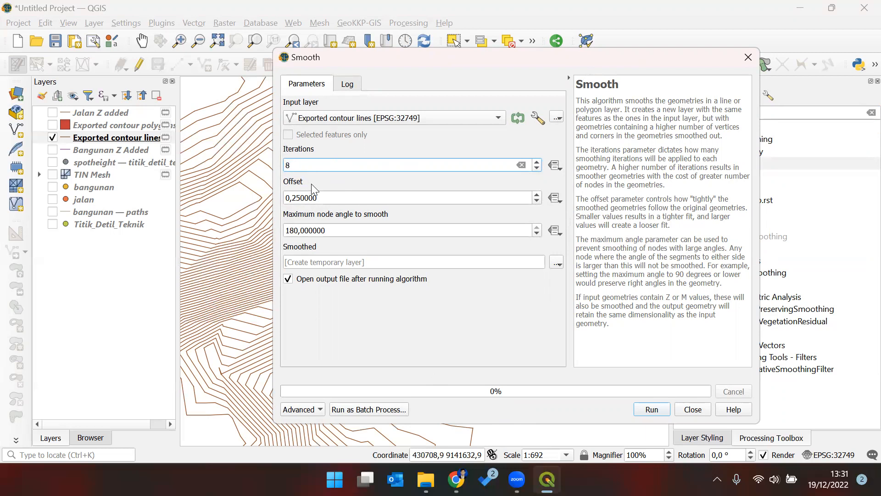
pyautogui.write('8')
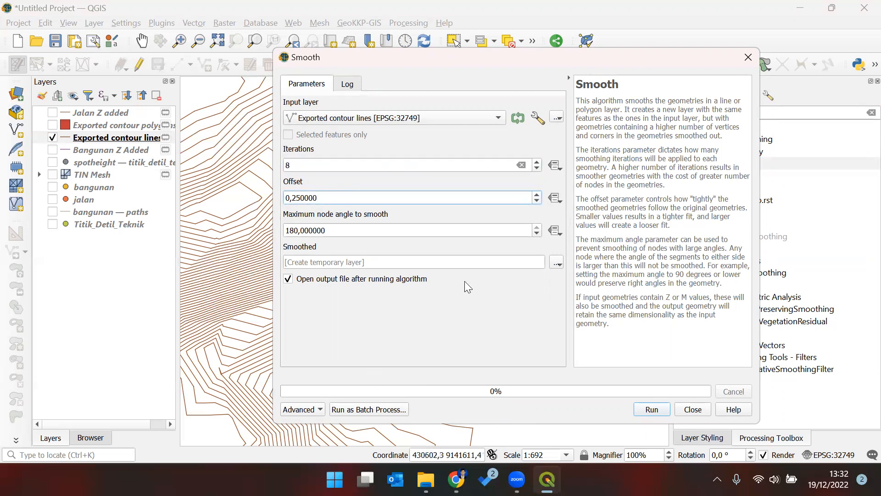
pyautogui.click(652, 409)
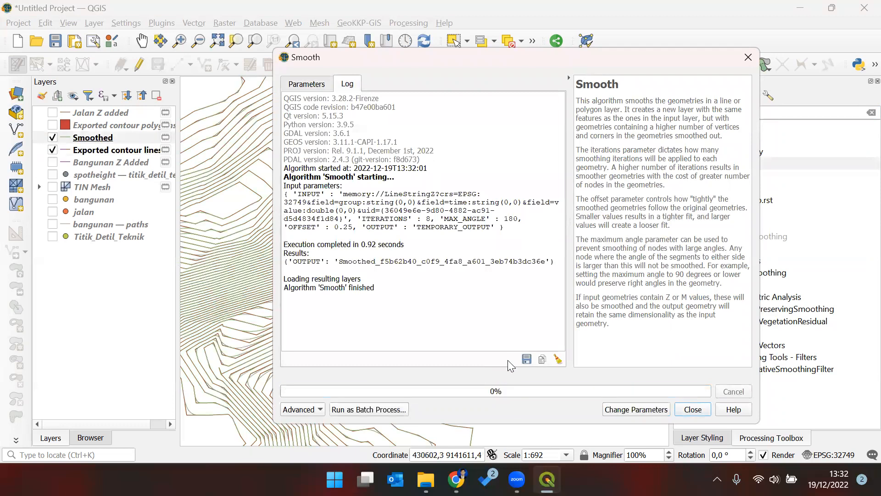
pyautogui.click(690, 409)
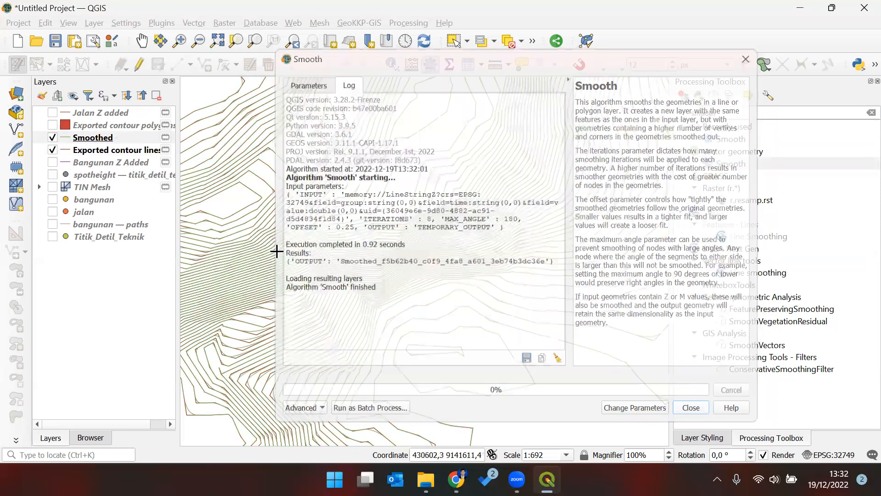
# - Move the exported contour lines layer above the Smoothed layer to compare them, and hide the exported lines
pyautogui.scroll(2, 363, 202)
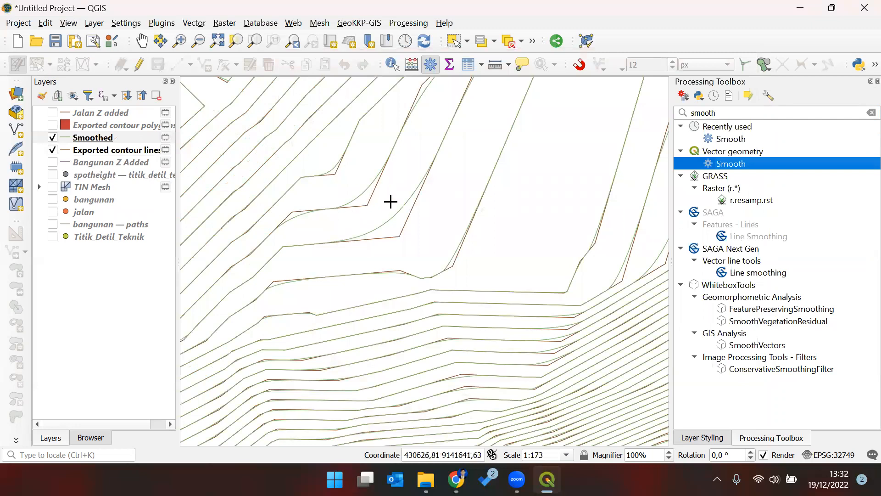
pyautogui.moveTo(56, 151); pyautogui.dragTo(56, 134)
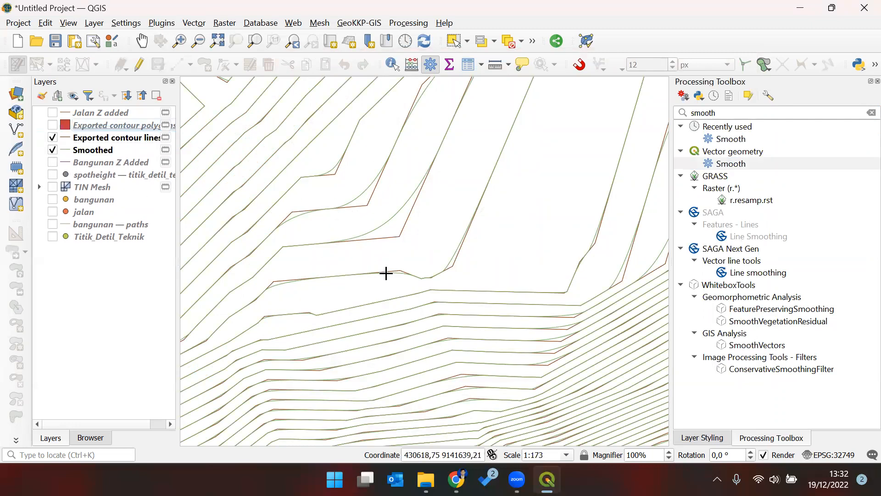
pyautogui.click(53, 137)
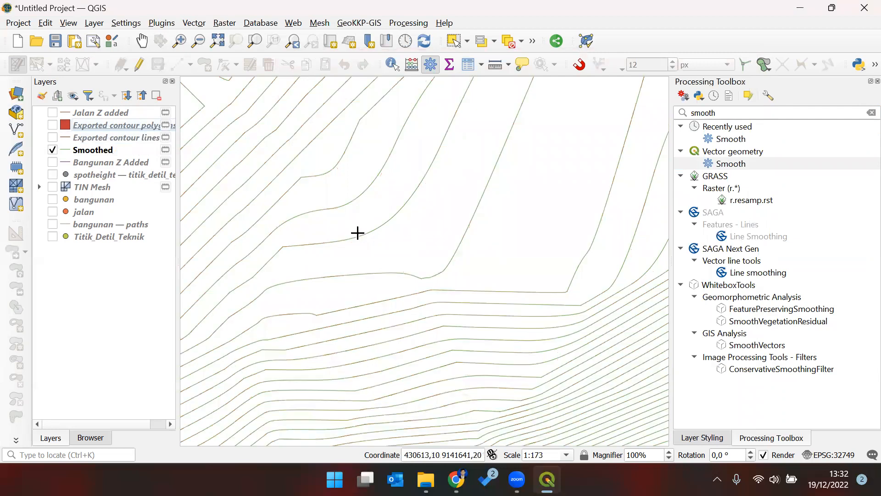
# - Examine the smoothed contours around the road, the building and the surrounding slopes
pyautogui.scroll(-2, 550, 280)
pyautogui.moveTo(532, 304); pyautogui.dragTo(389, 309)
pyautogui.scroll(-2, 428, 279)
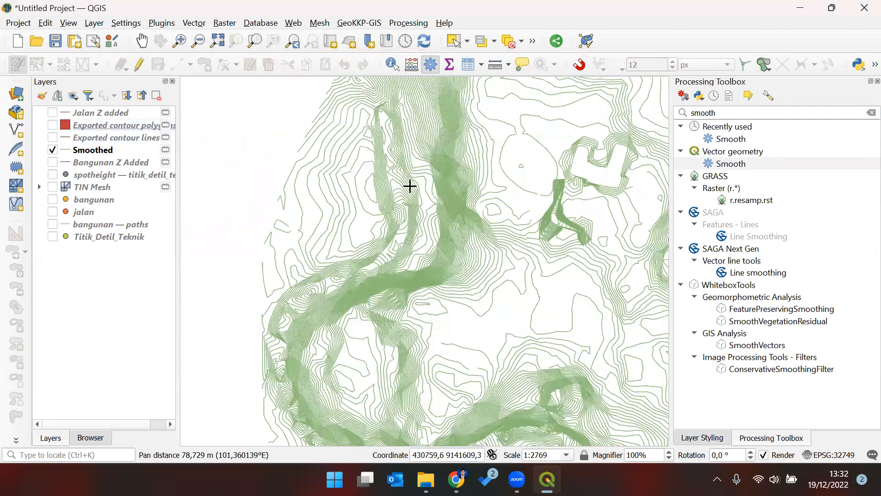
pyautogui.moveTo(568, 223); pyautogui.dragTo(400, 233)
pyautogui.scroll(1, 401, 233)
pyautogui.click(356, 222)
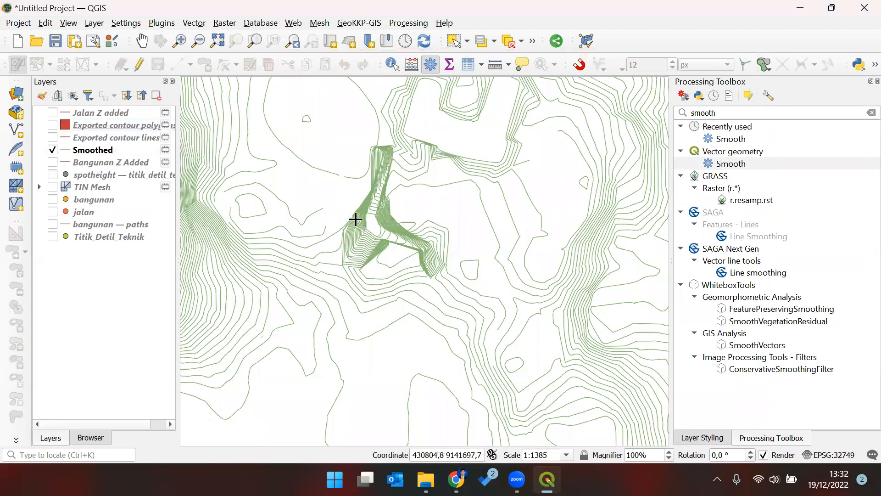
pyautogui.moveTo(350, 258); pyautogui.dragTo(342, 286)
pyautogui.scroll(1, 354, 252)
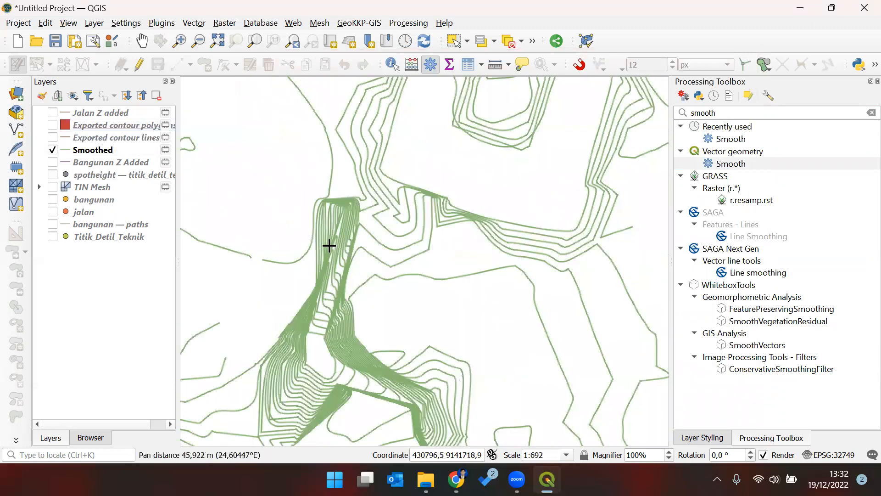
pyautogui.scroll(-1, 328, 287)
pyautogui.moveTo(438, 321); pyautogui.dragTo(533, 367)
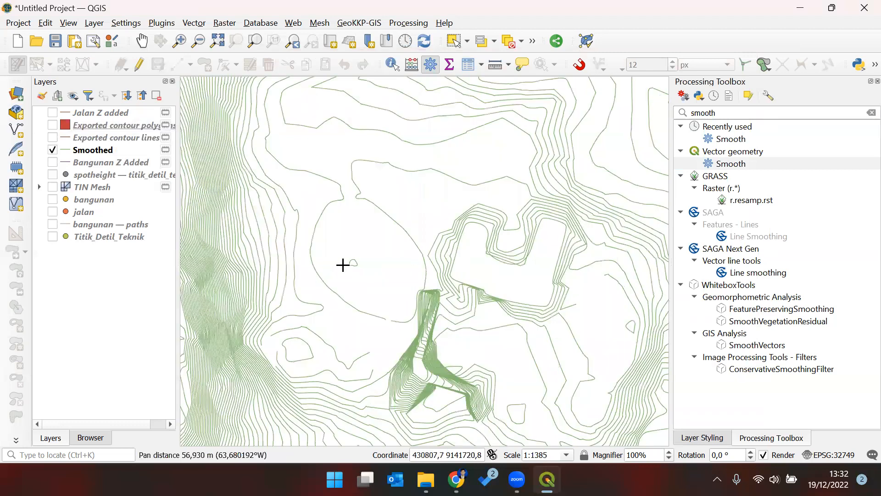
pyautogui.scroll(-1, 347, 260)
pyautogui.moveTo(449, 361); pyautogui.dragTo(568, 305)
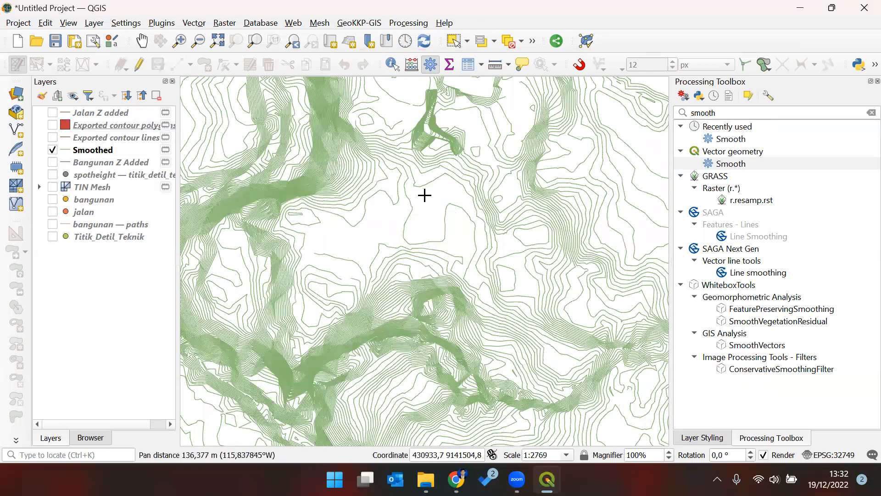
# - Enable editing on the Smoothed layer, inspect the contour vertices with the Vertex tool, and stop editing
pyautogui.click(130, 156)
pyautogui.click(139, 64)
pyautogui.click(224, 64)
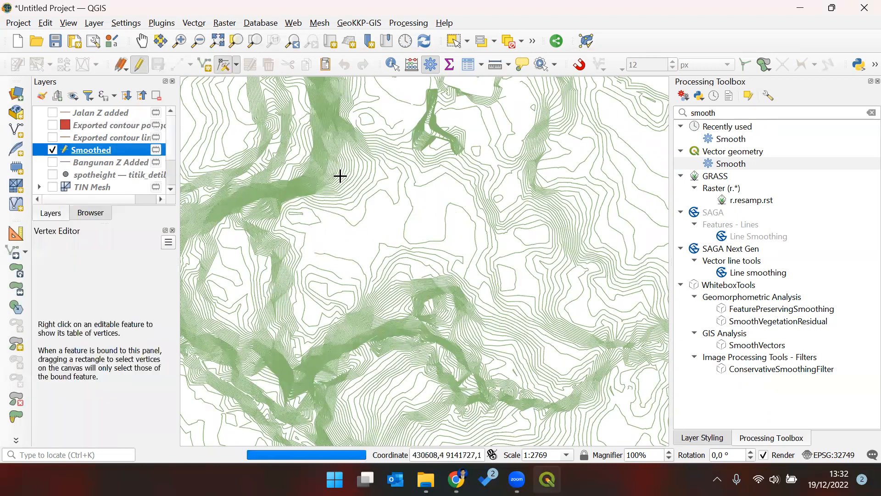
pyautogui.scroll(1, 345, 242)
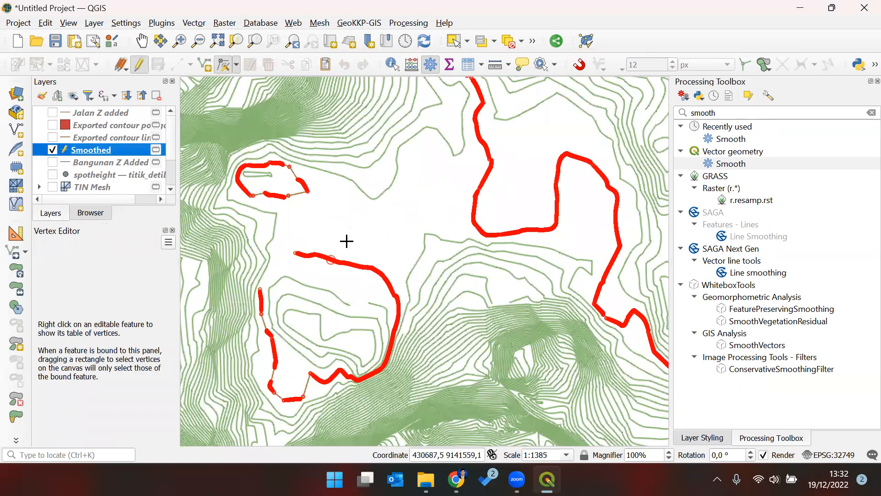
pyautogui.moveTo(348, 220); pyautogui.dragTo(460, 238)
pyautogui.scroll(1, 424, 221)
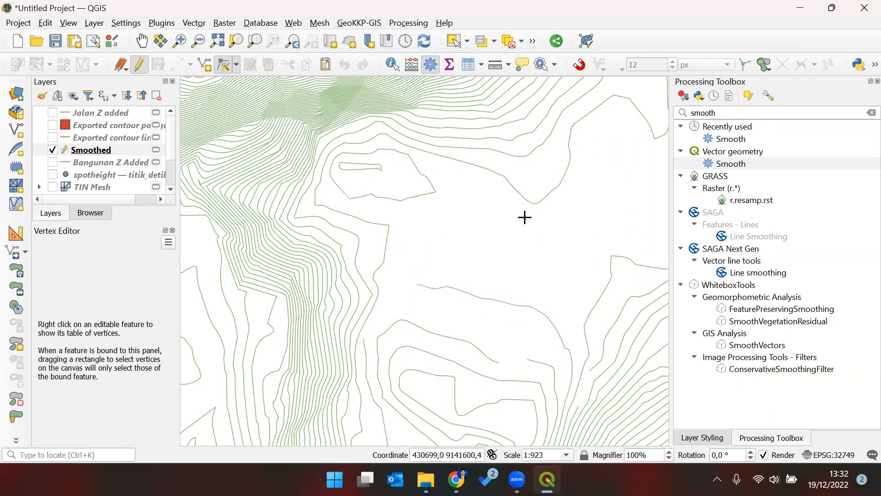
pyautogui.click(135, 151)
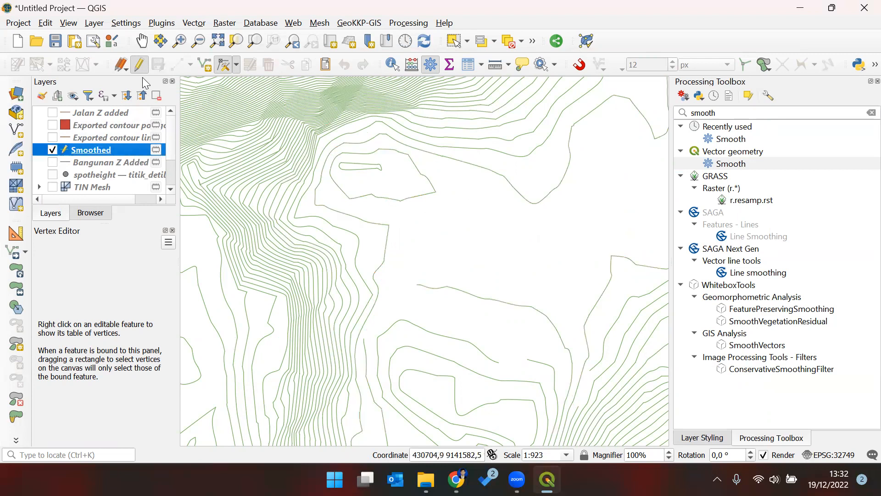
pyautogui.click(139, 64)
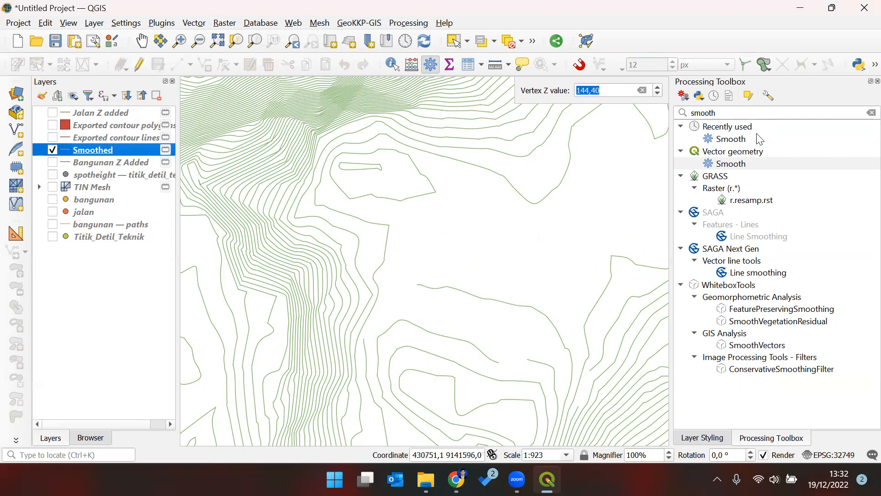
# - Clear the processing tool search and show the TIN Mesh beneath the smoothed contours
pyautogui.click(871, 113)
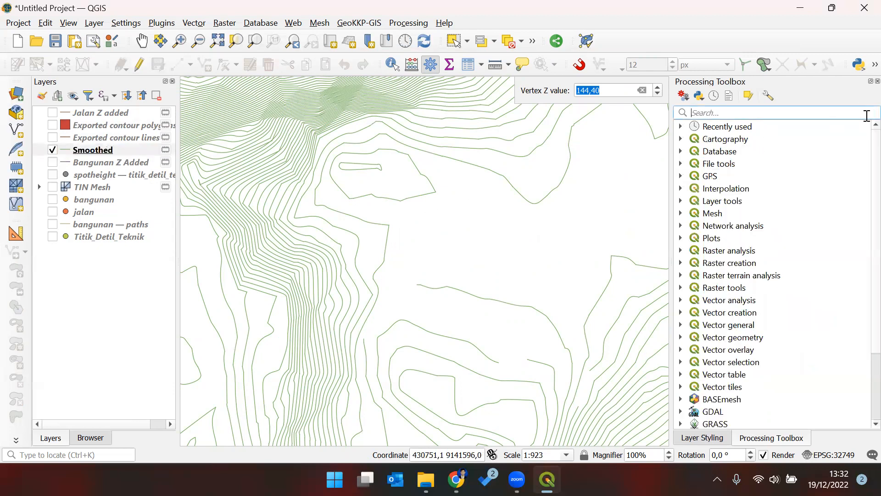
pyautogui.click(52, 187)
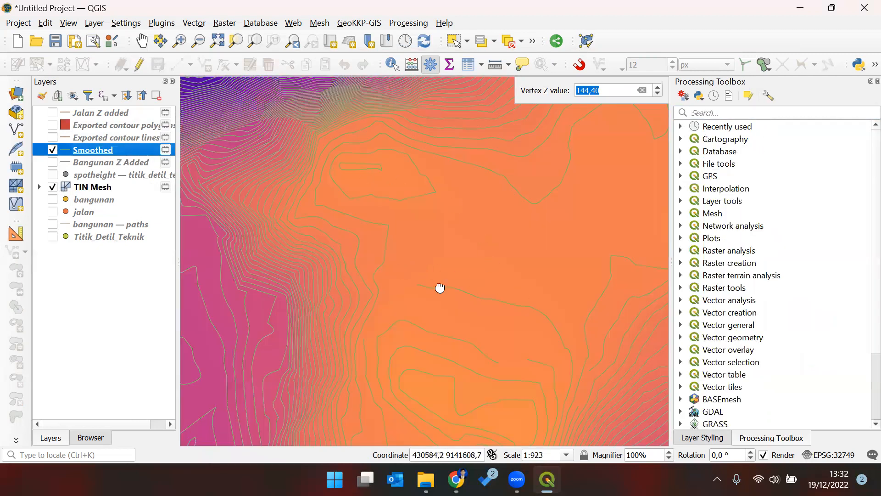
pyautogui.scroll(-1, 438, 288)
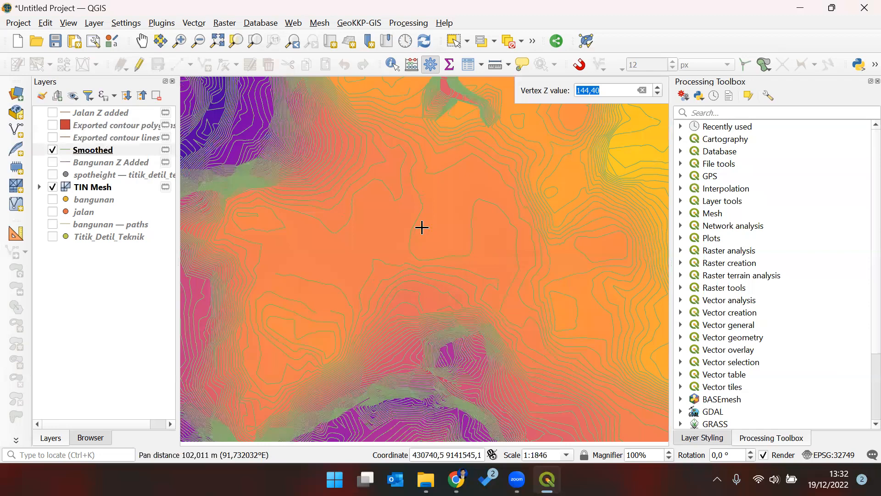
pyautogui.scroll(-1, 518, 225)
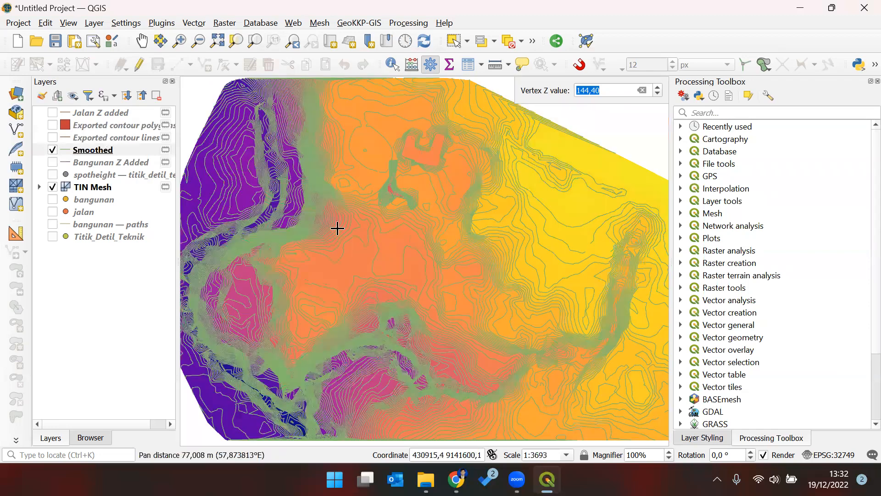